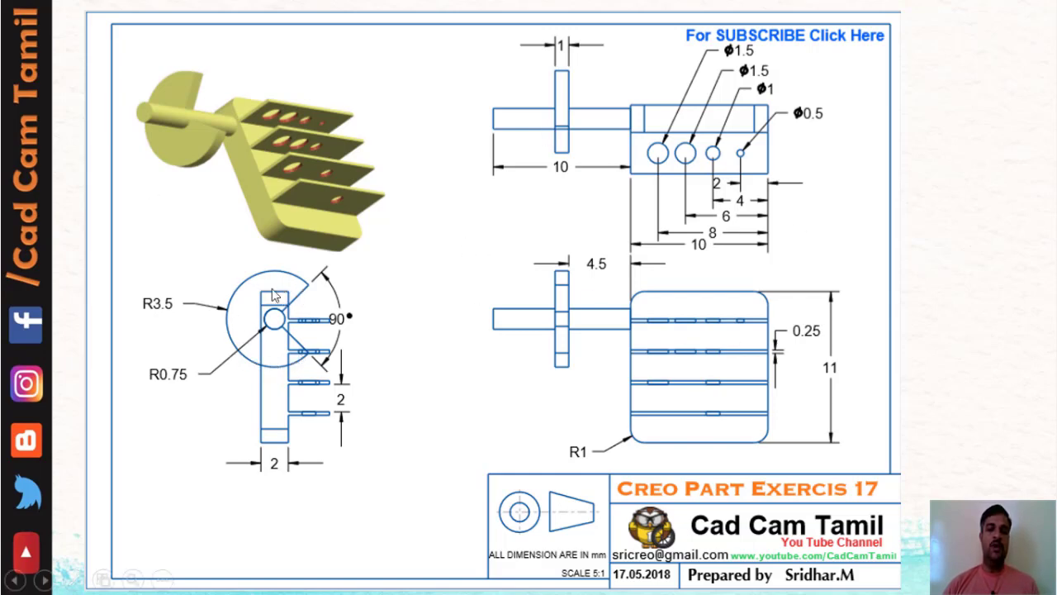
- Finish reviewing the Exercise 17 drawing in Acrobat Reader and move on to SOLIDWORKS
click(477, 356)
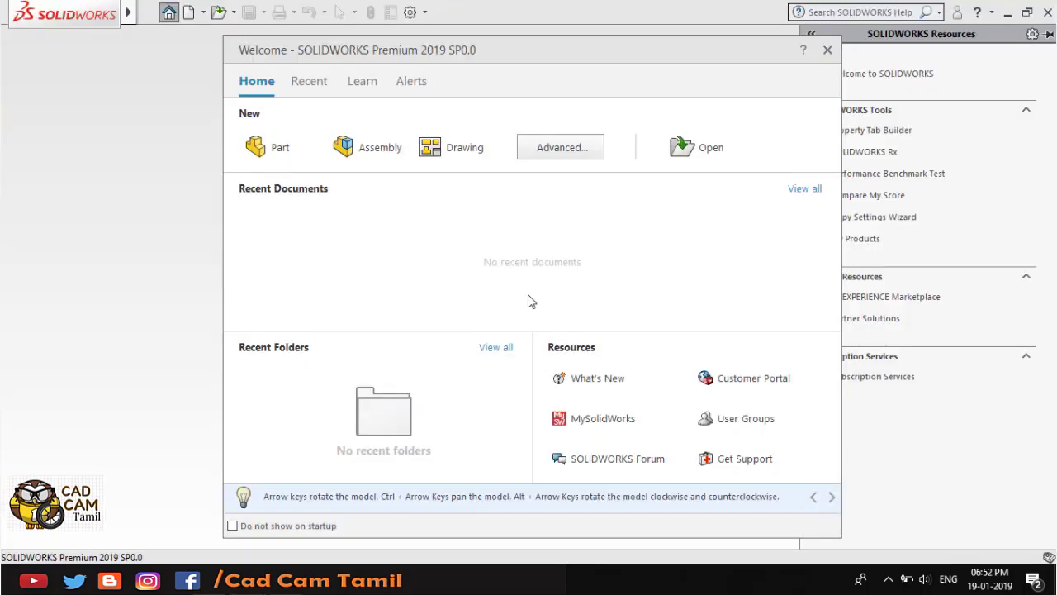
- Create Part1 from the Welcome window and begin Sketch1 on the Front Plane
click(288, 148)
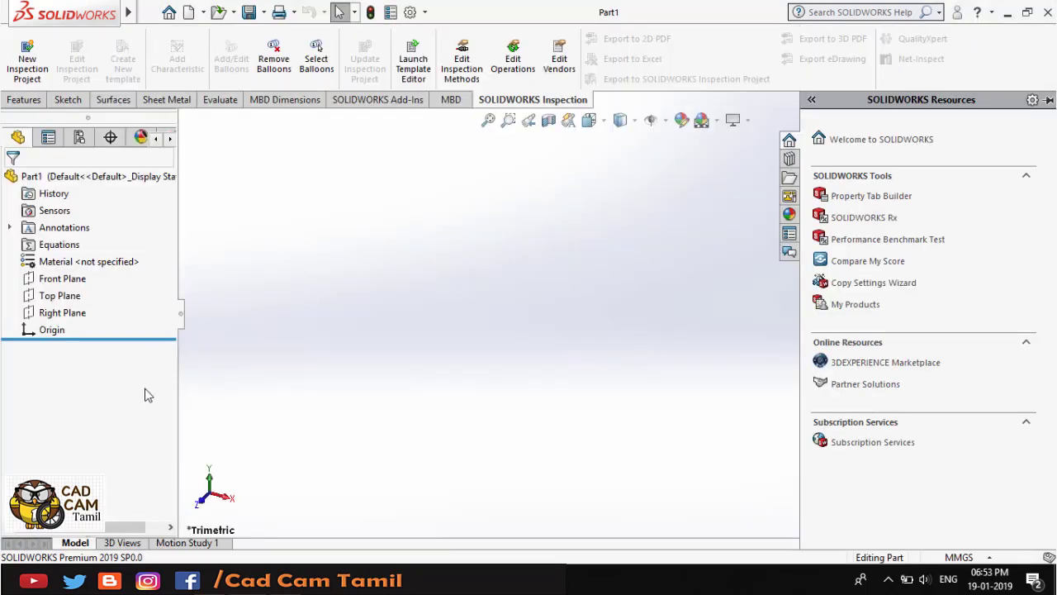
click(61, 283)
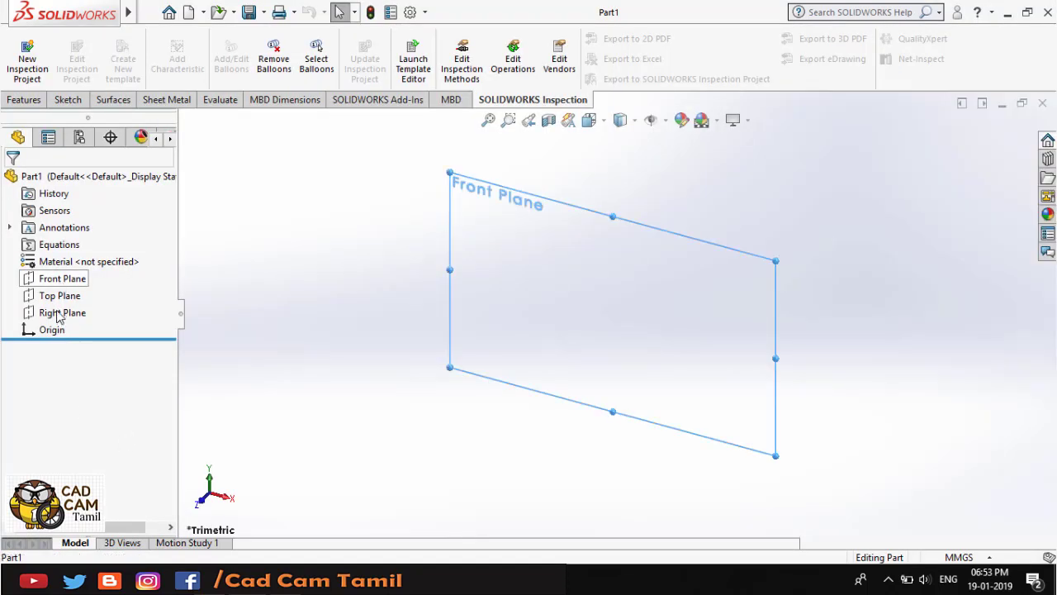
click(59, 285)
key(Down)
key(Down)
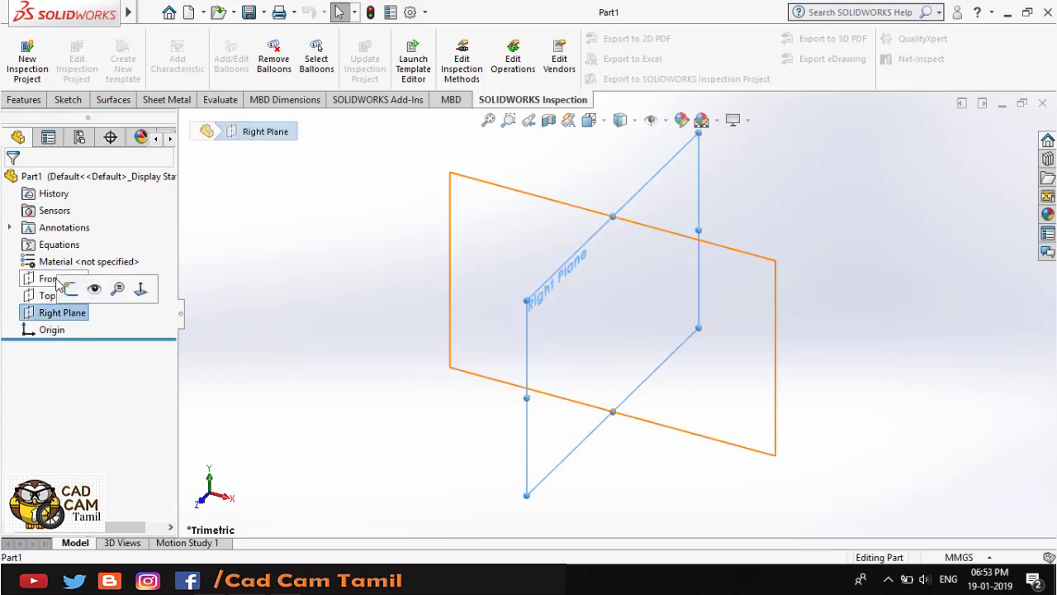
click(57, 281)
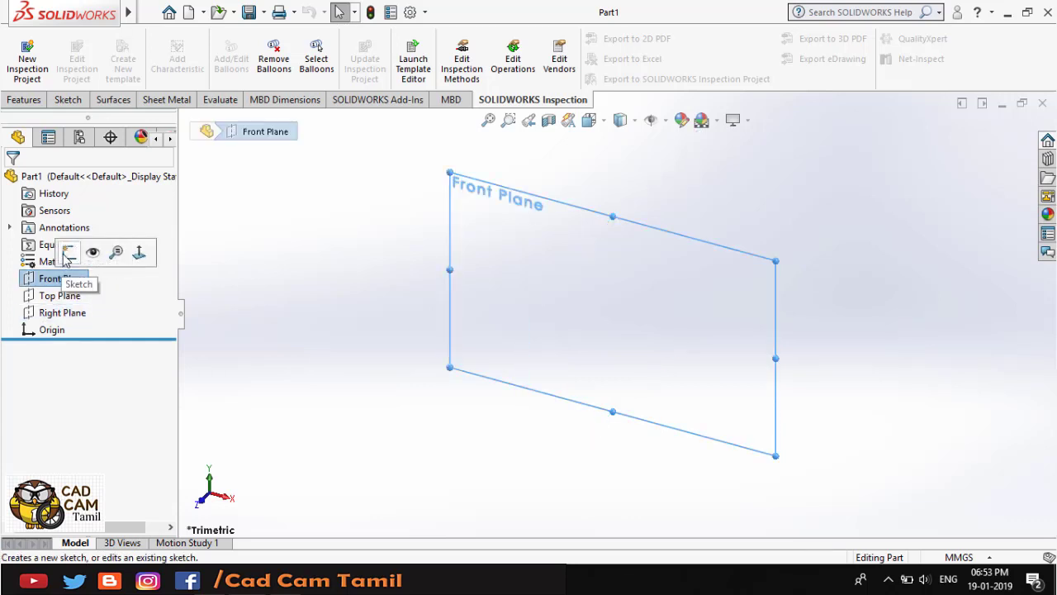
click(71, 287)
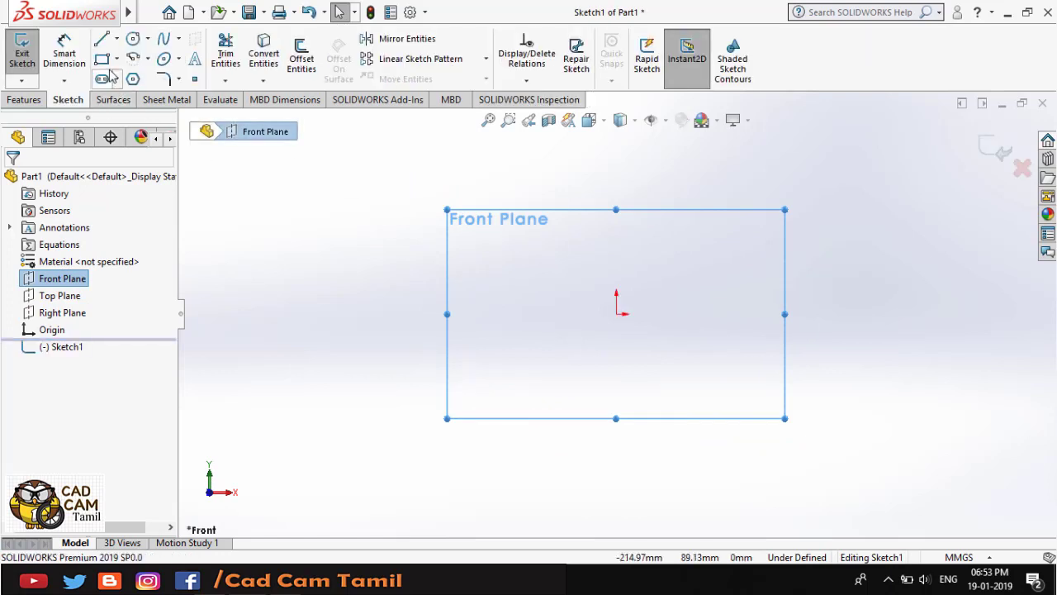
- Draw a corner rectangle starting at the sketch origin
click(118, 61)
click(118, 79)
click(616, 313)
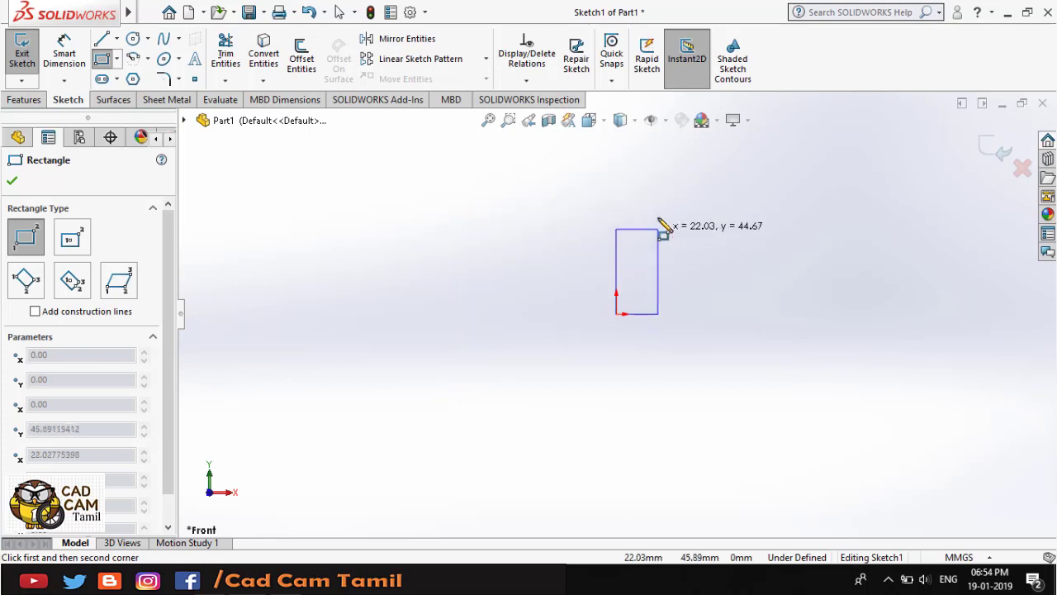
right_click(793, 237)
click(799, 240)
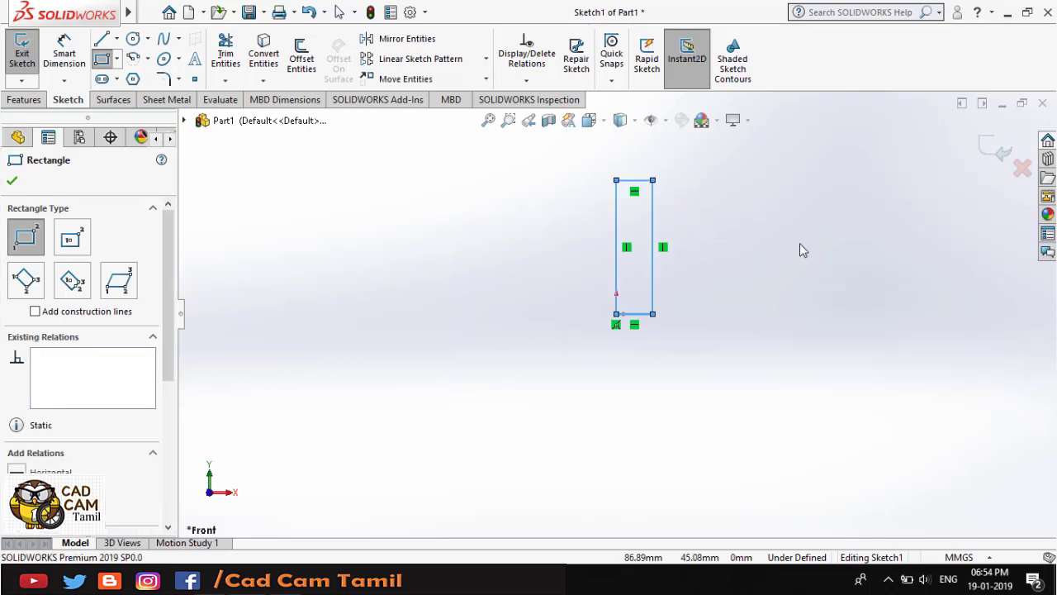
click(800, 250)
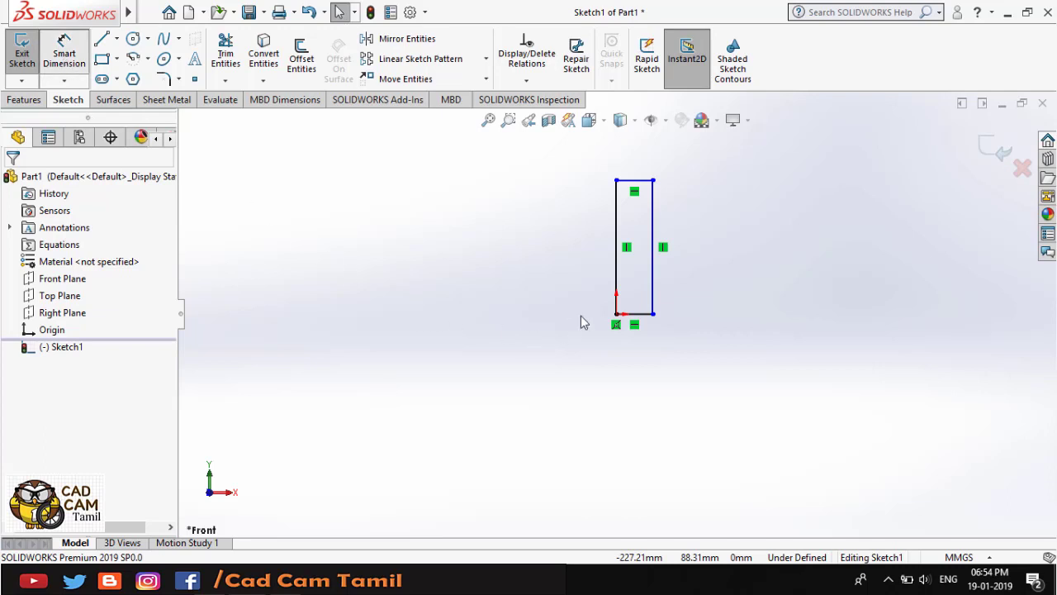
- Dimension the rectangle's left edge to 10 and its bottom edge to 2
key(d)
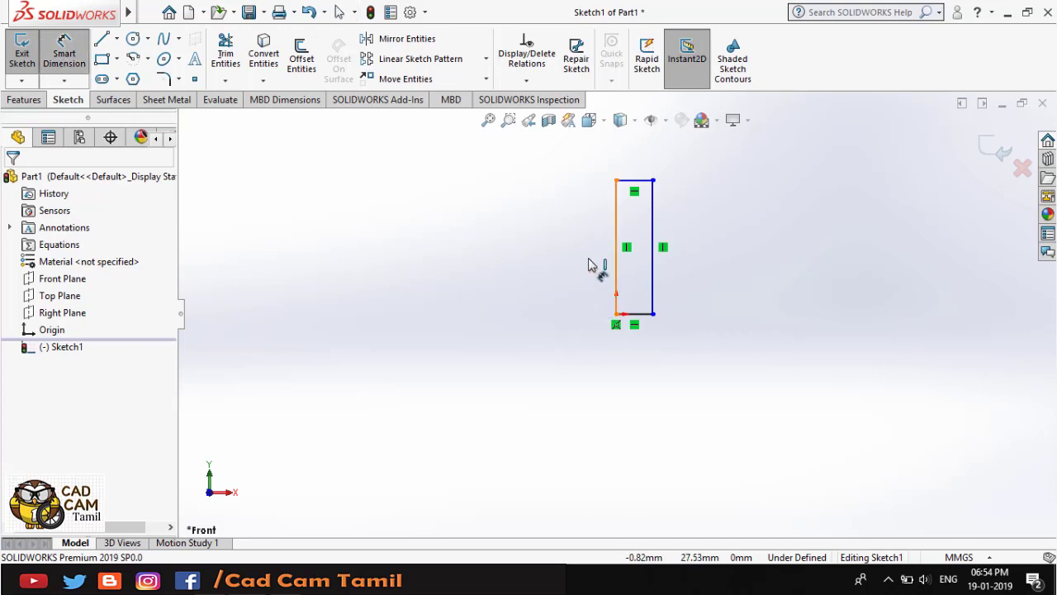
click(591, 265)
click(536, 294)
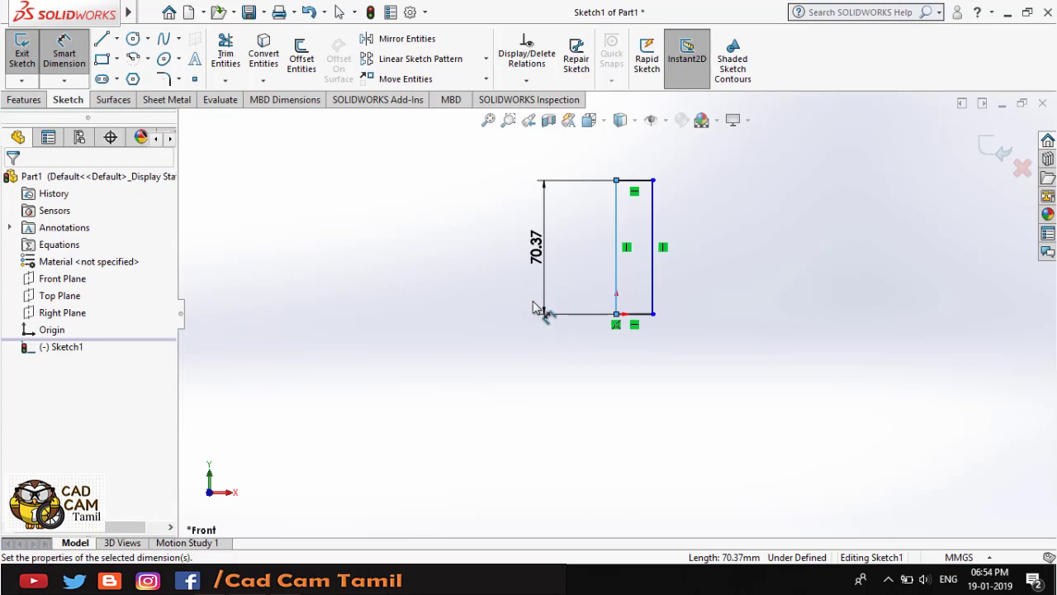
click(533, 305)
text(10)
key(Return)
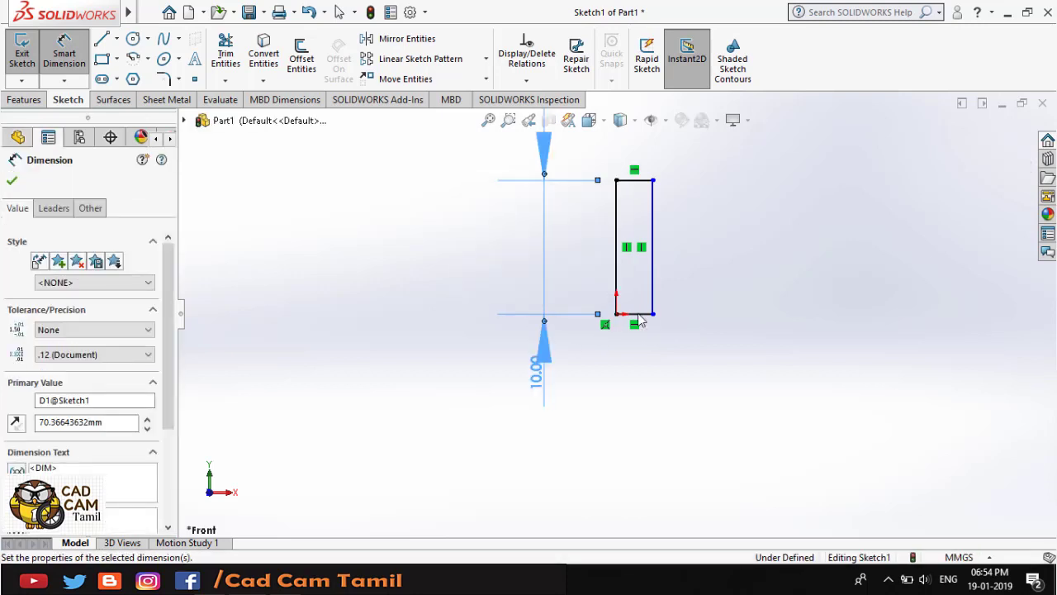
click(646, 314)
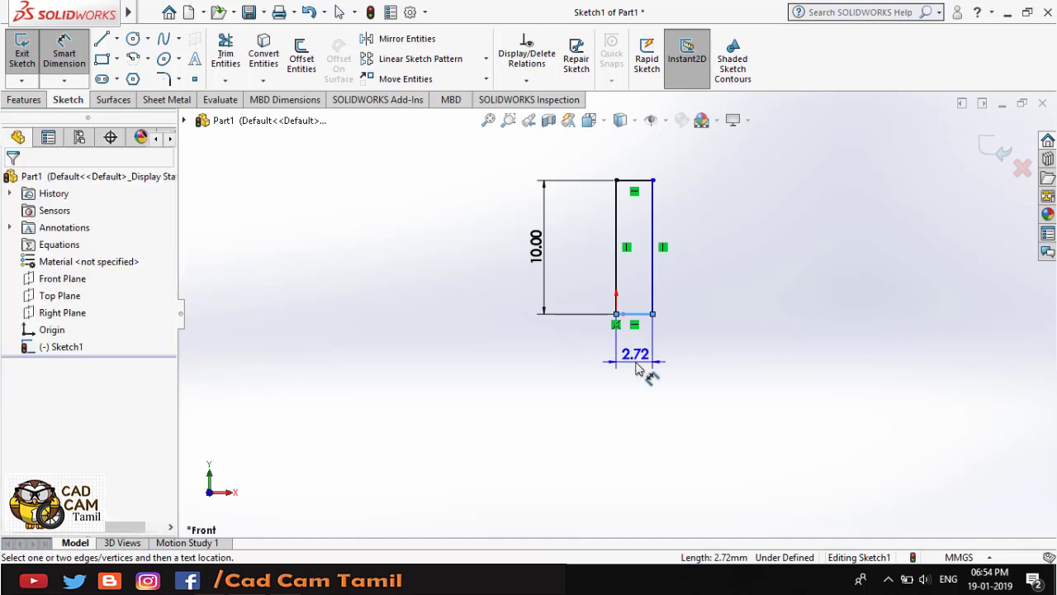
click(636, 367)
text(2)
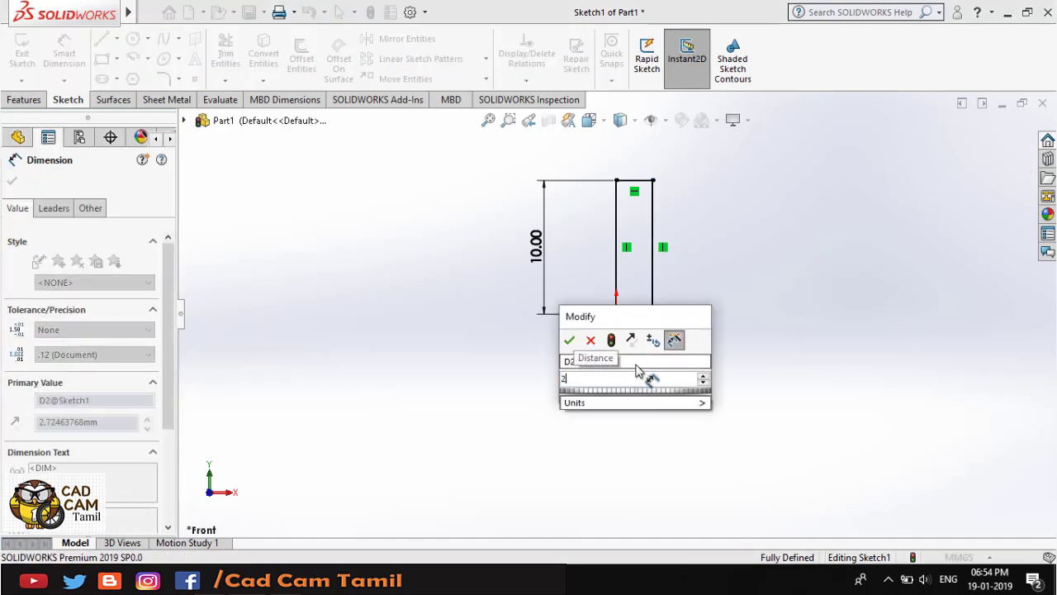
key(Return)
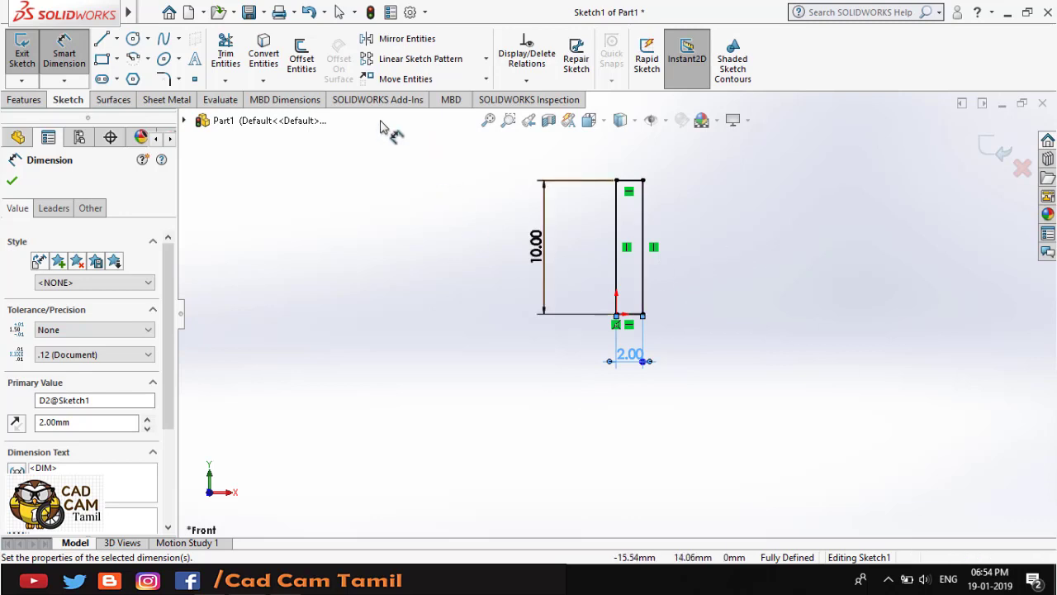
- Draw three thin fin rectangles projecting from the main rectangle's right edge
click(101, 59)
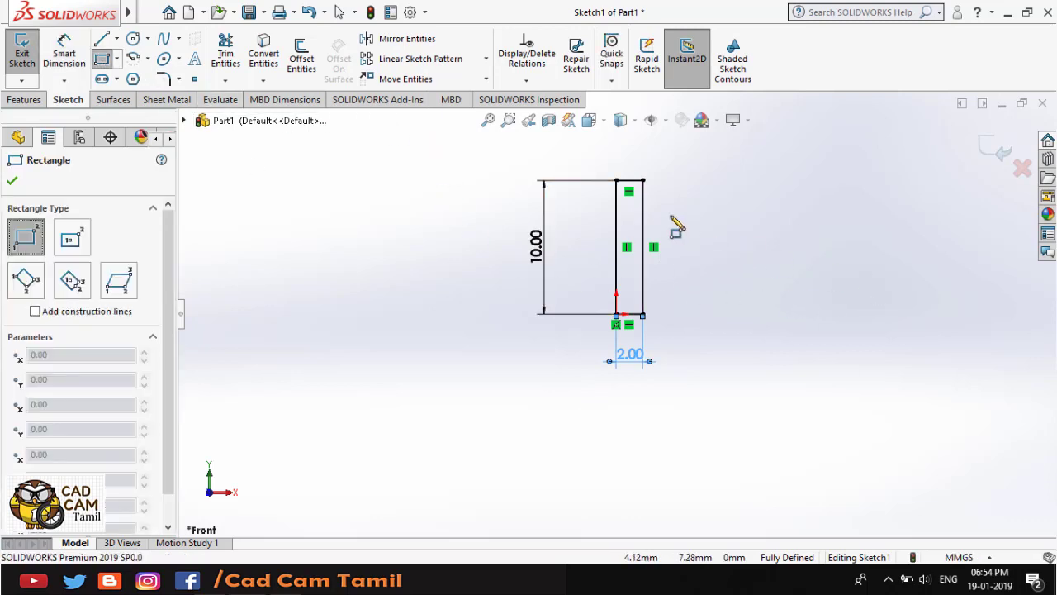
scroll(704, 192, down, 1)
scroll(669, 294, down, 1)
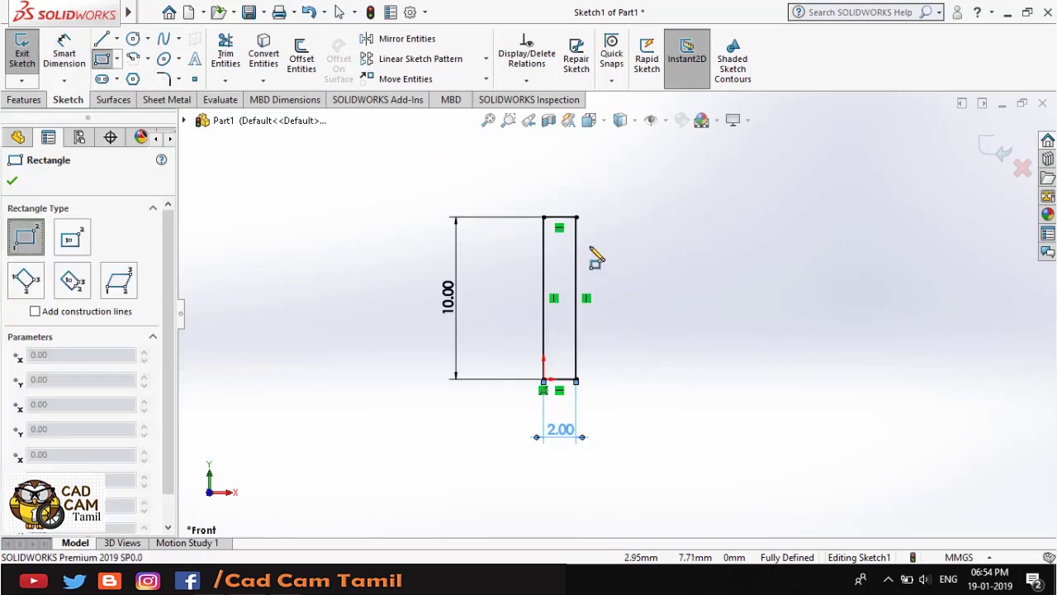
click(576, 235)
click(653, 248)
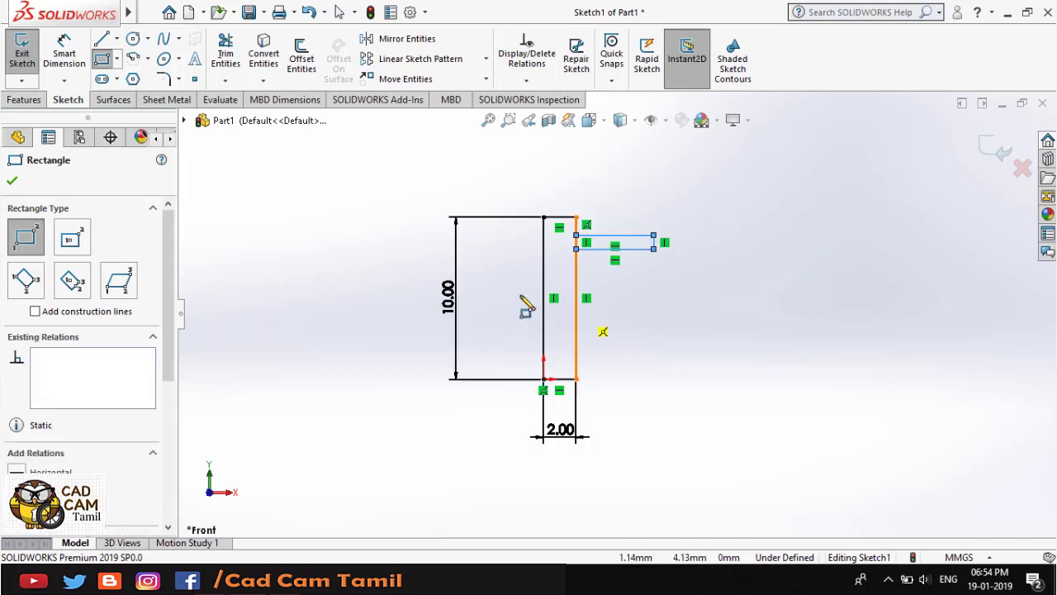
click(577, 284)
click(653, 297)
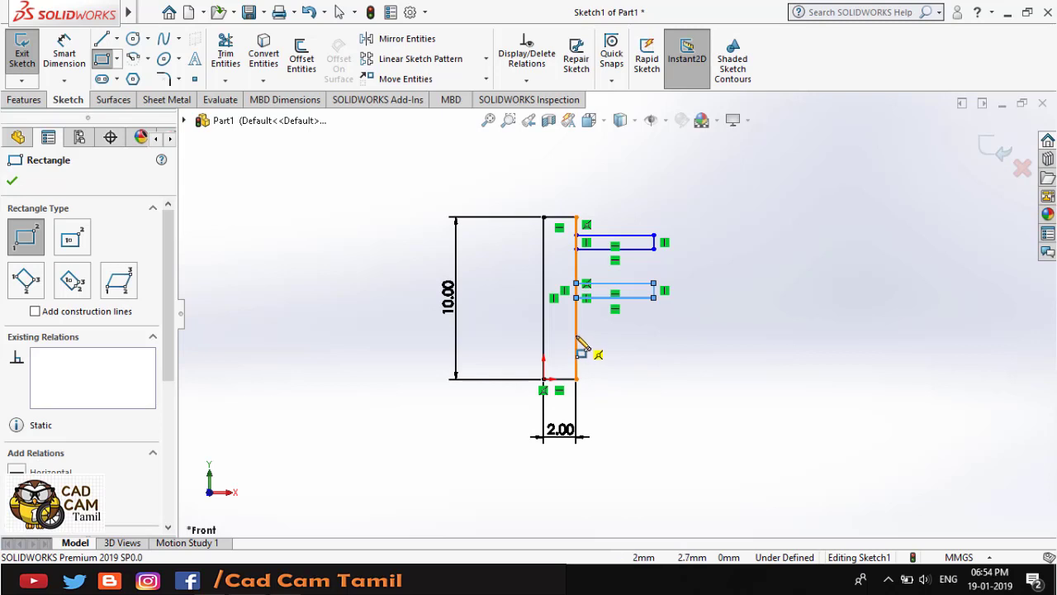
click(576, 329)
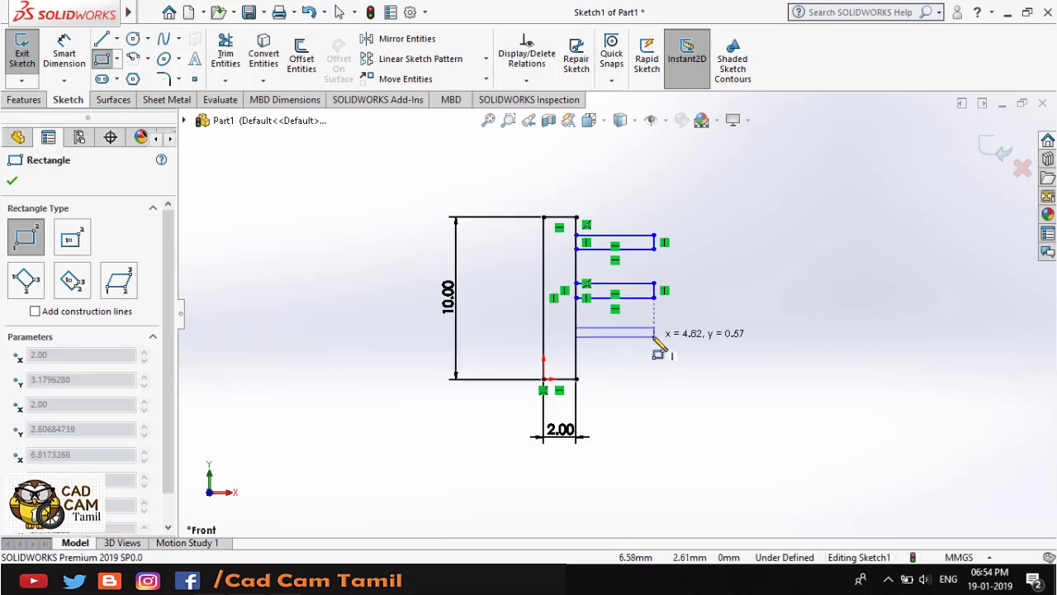
click(653, 339)
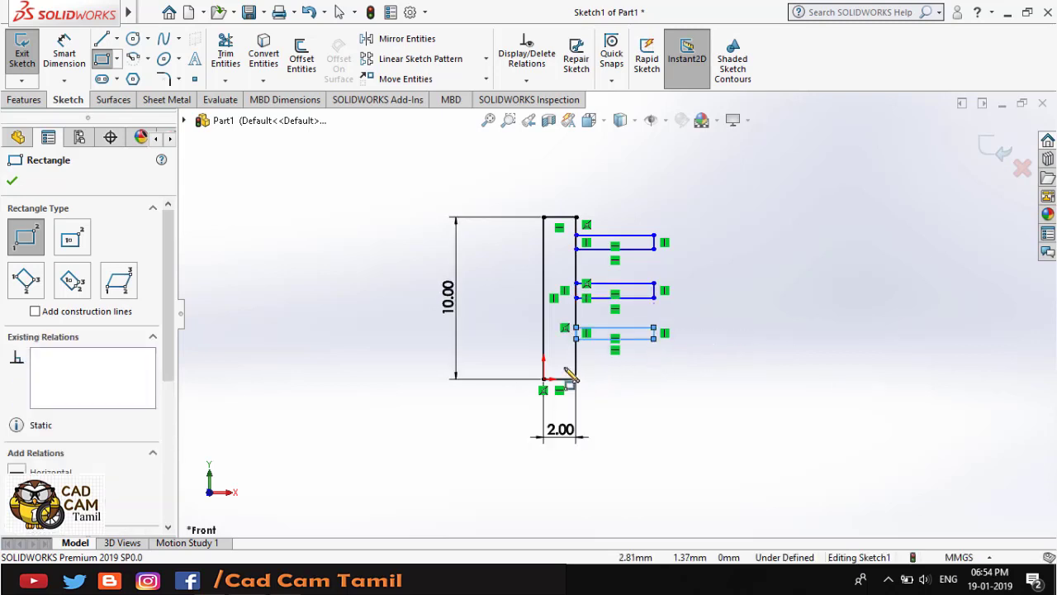
- After checking the drawing, add a fourth fin rectangle near the bottom
key(alt+Tab)
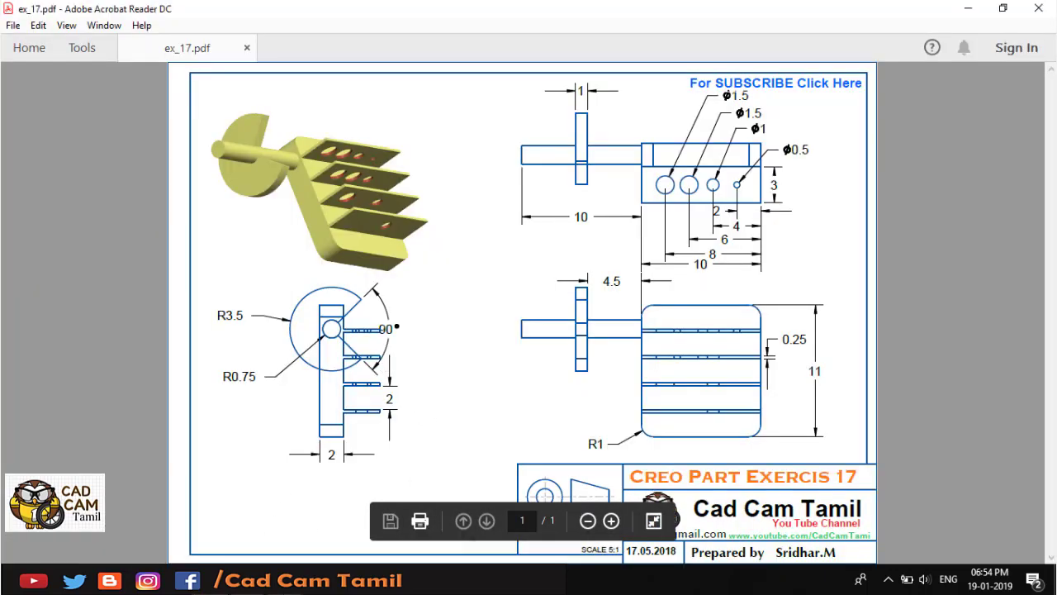
key(alt+Tab)
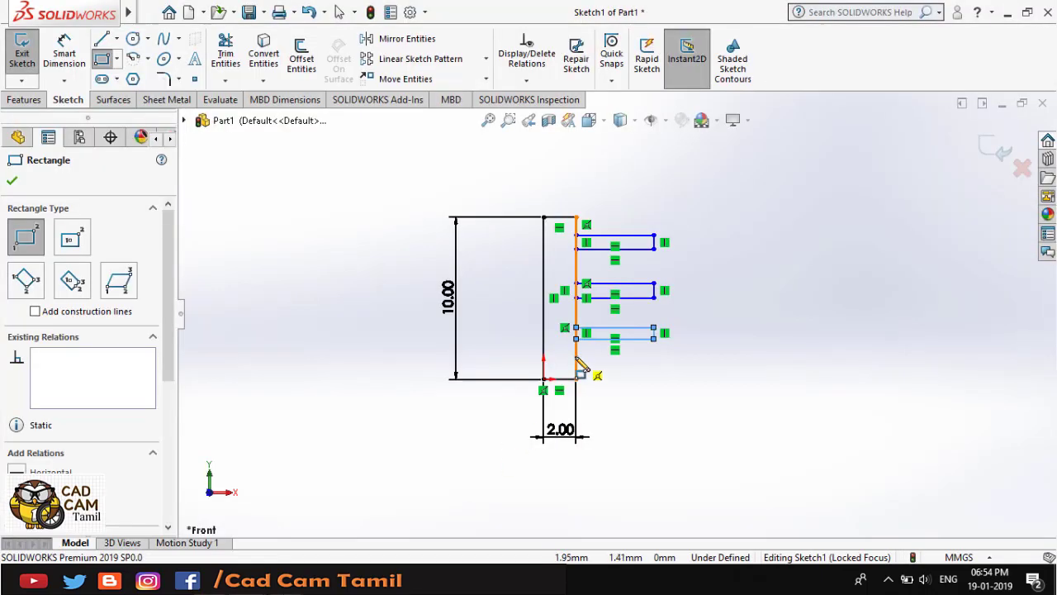
click(577, 359)
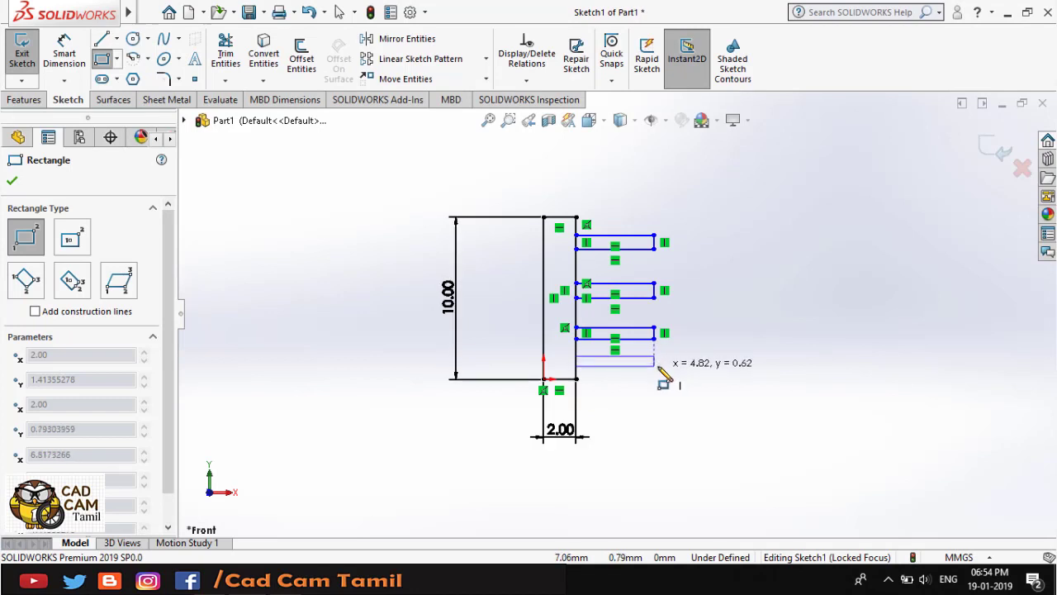
click(659, 368)
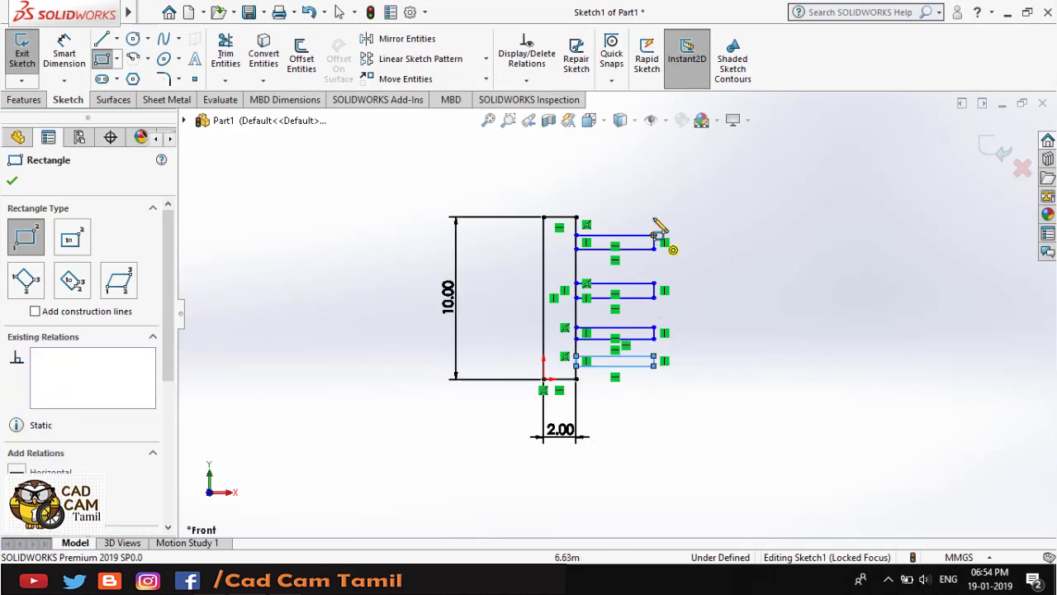
right_click(834, 277)
- Make the right end edges of the top and second fins equal in length
click(834, 275)
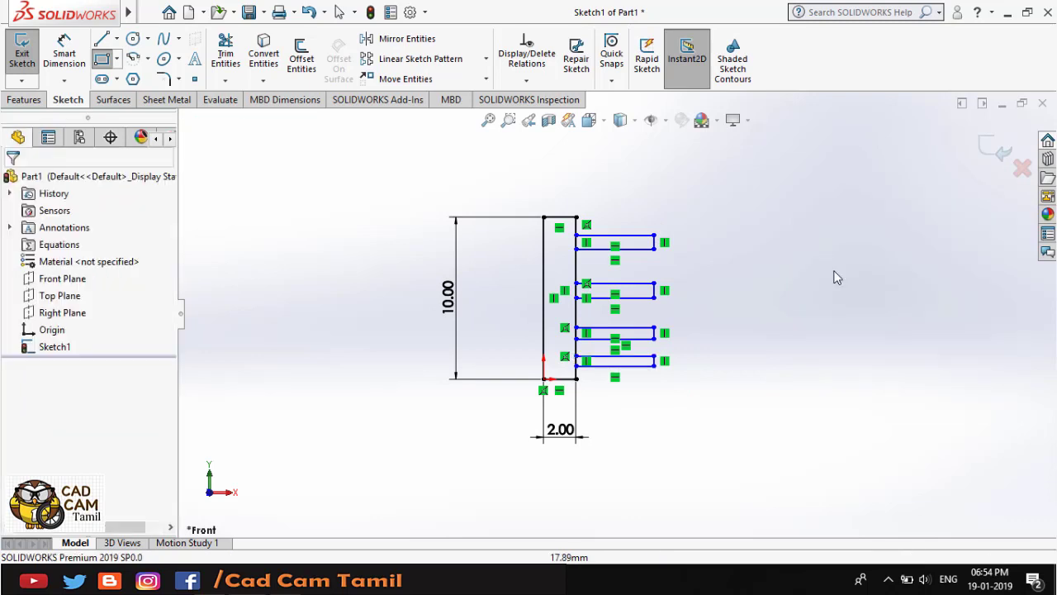
scroll(689, 368, down, 1)
scroll(689, 363, down, 1)
scroll(688, 358, down, 1)
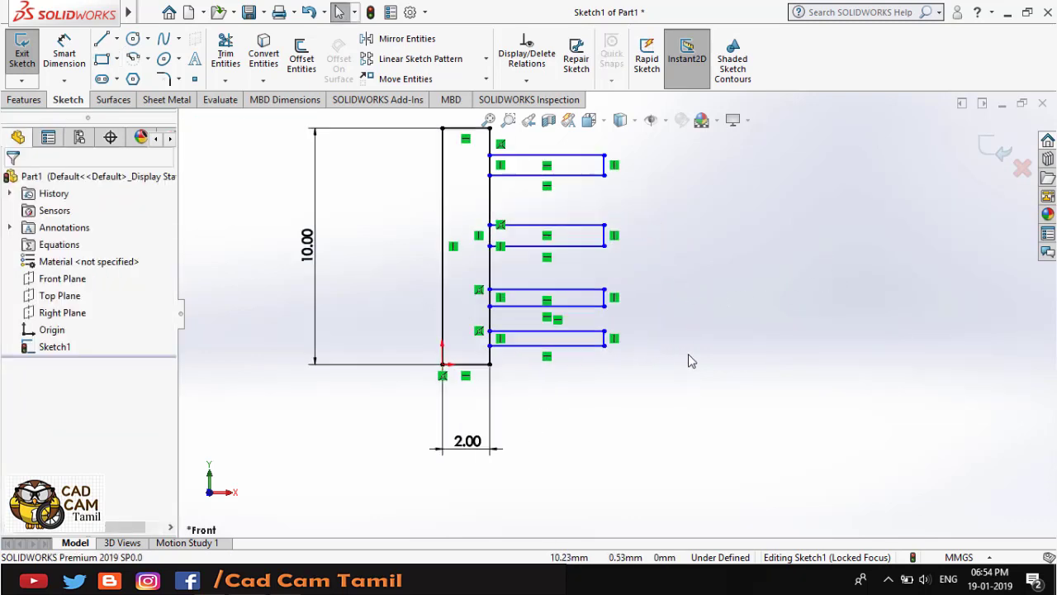
scroll(660, 322, up, 1)
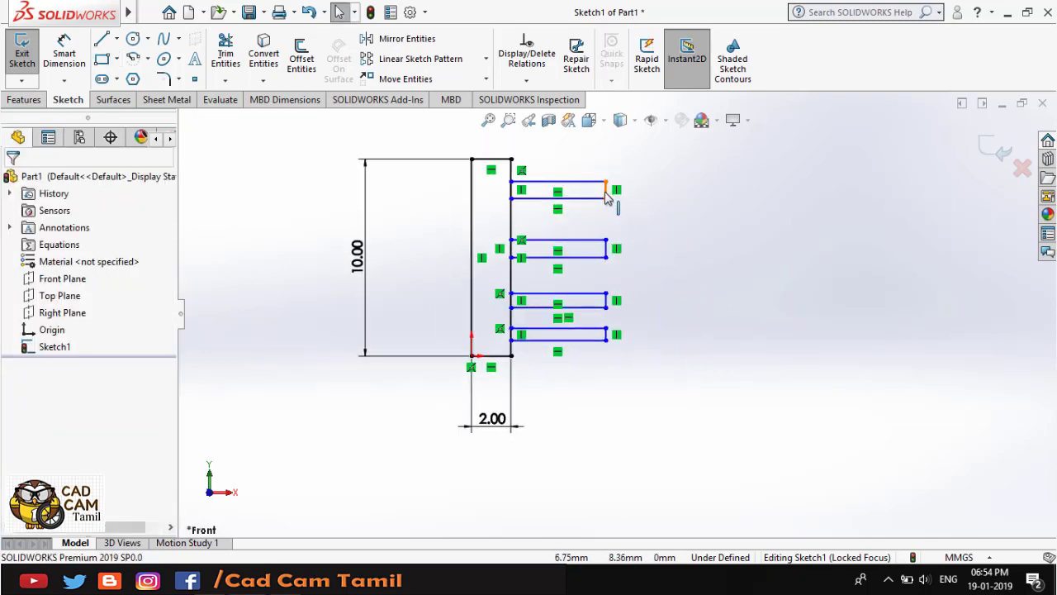
click(606, 192)
ctrl+click(606, 249)
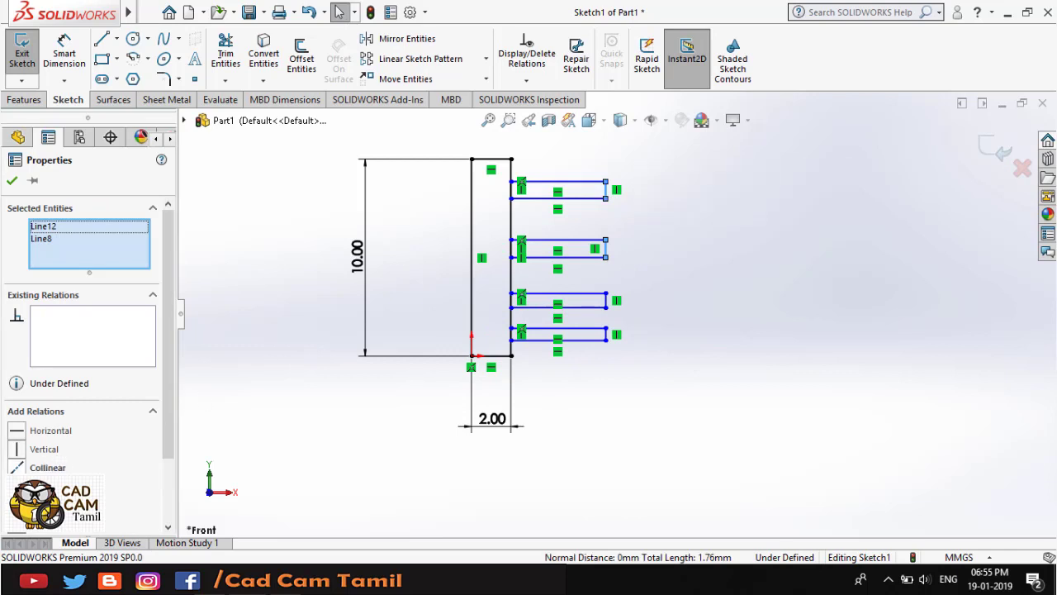
click(22, 532)
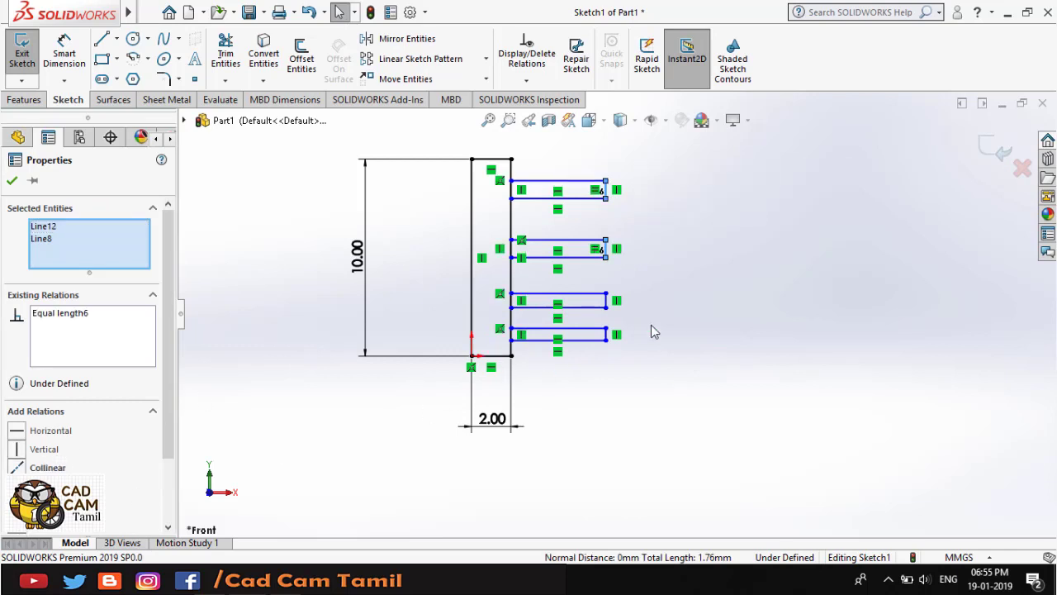
- Make the third and fourth fins' end edges equal to the second fin's
click(640, 272)
click(614, 261)
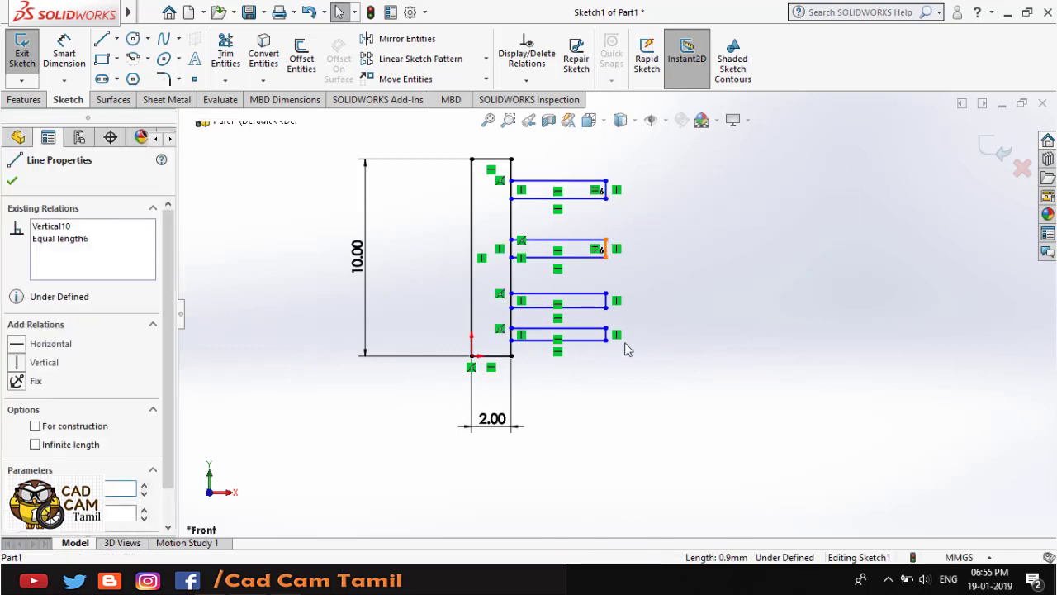
ctrl+click(608, 303)
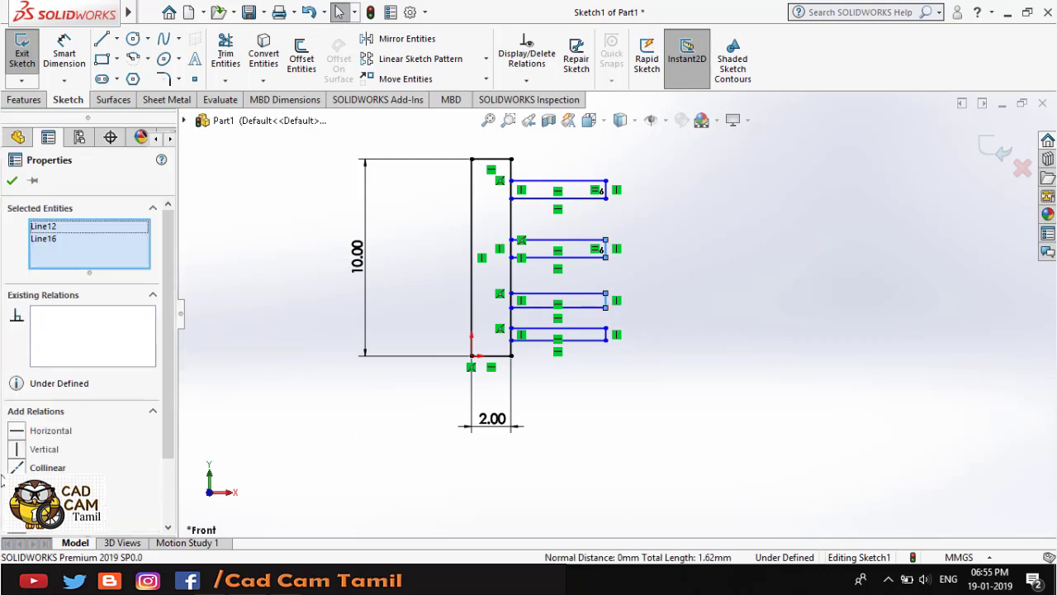
click(17, 525)
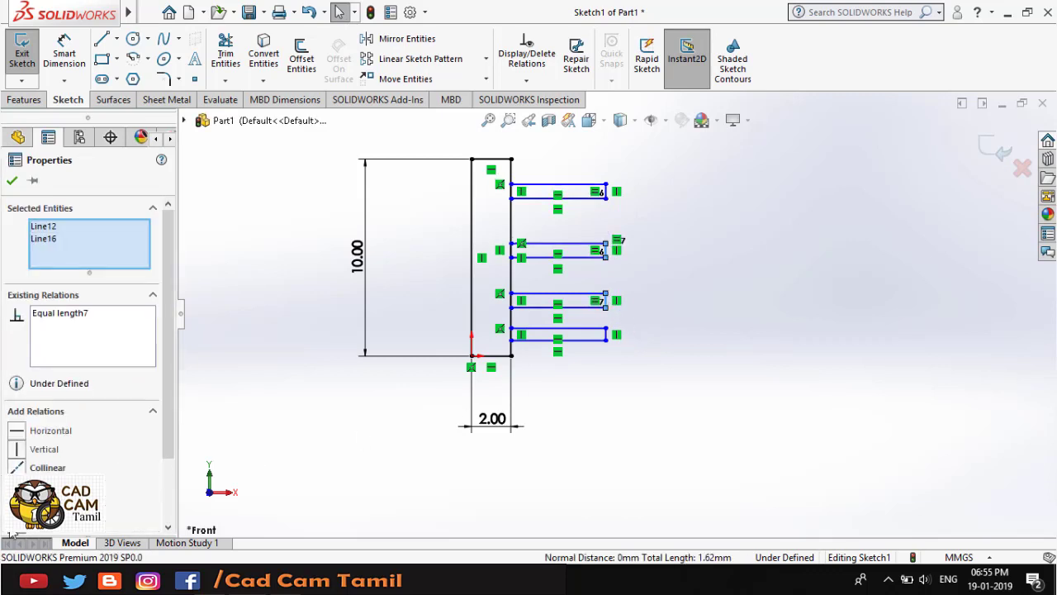
ctrl+click(608, 304)
ctrl+click(608, 304)
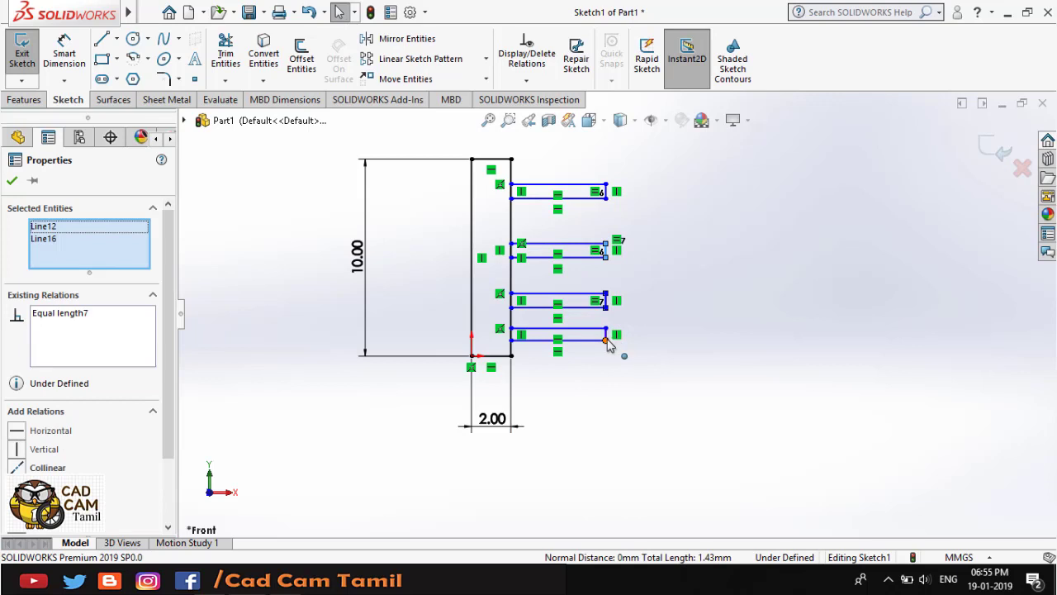
ctrl+click(606, 334)
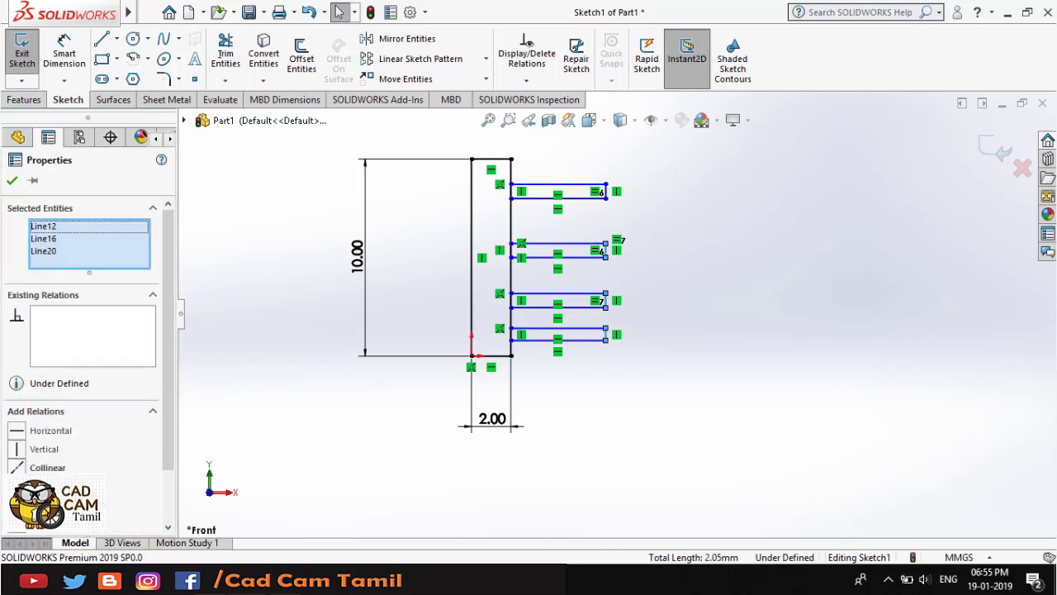
click(16, 526)
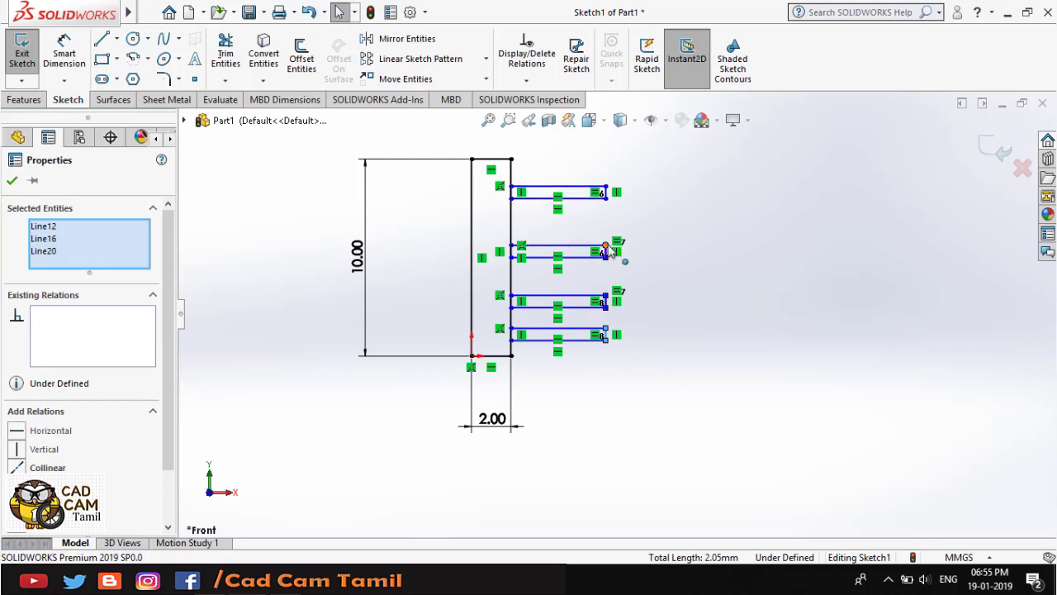
scroll(584, 219, up, 1)
scroll(580, 267, up, 1)
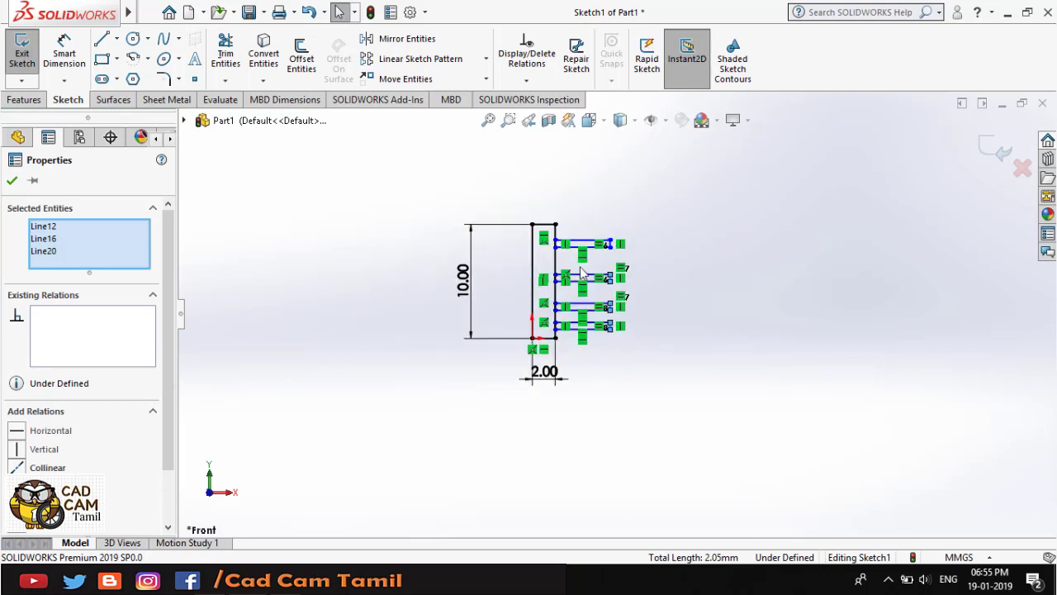
scroll(580, 267, down, 3)
scroll(566, 326, down, 1)
scroll(566, 326, down, 1)
scroll(572, 356, down, 1)
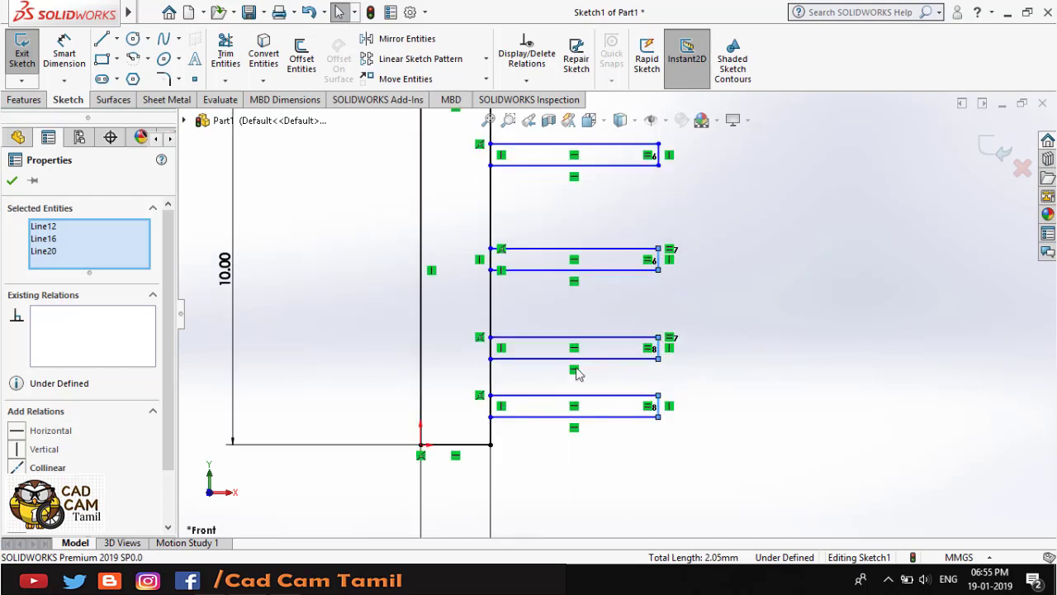
scroll(574, 373, up, 1)
scroll(431, 310, up, 1)
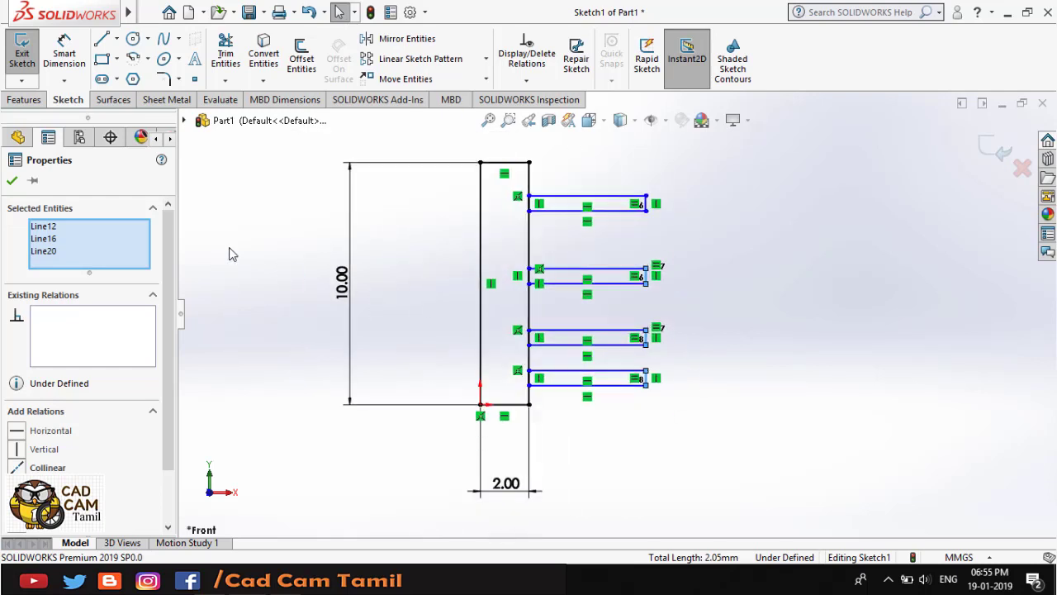
- Dimension the top fin's length to 3.00, checking the value in the exercise drawing
click(64, 51)
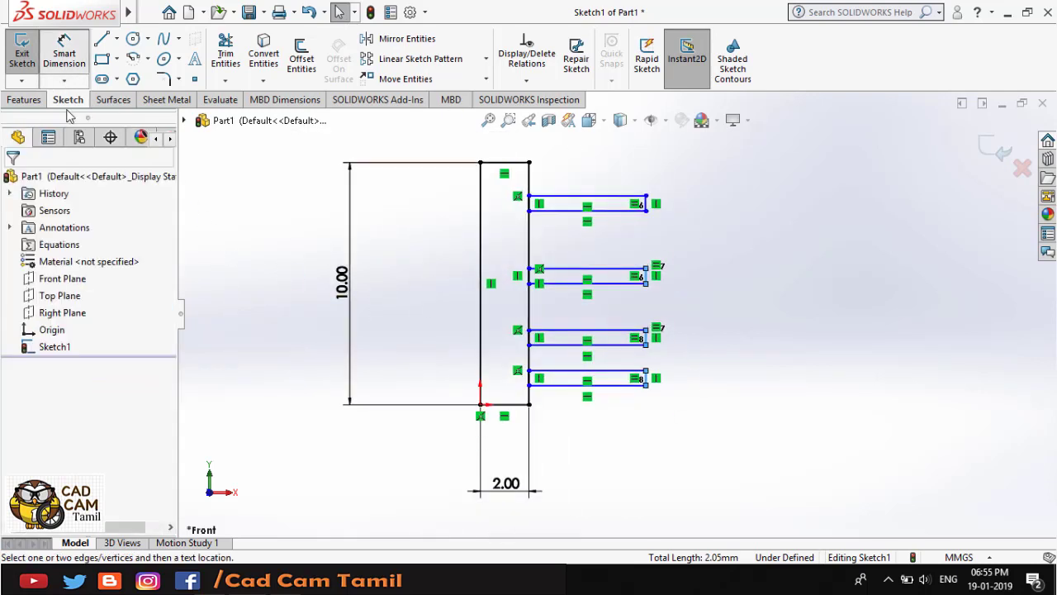
click(633, 198)
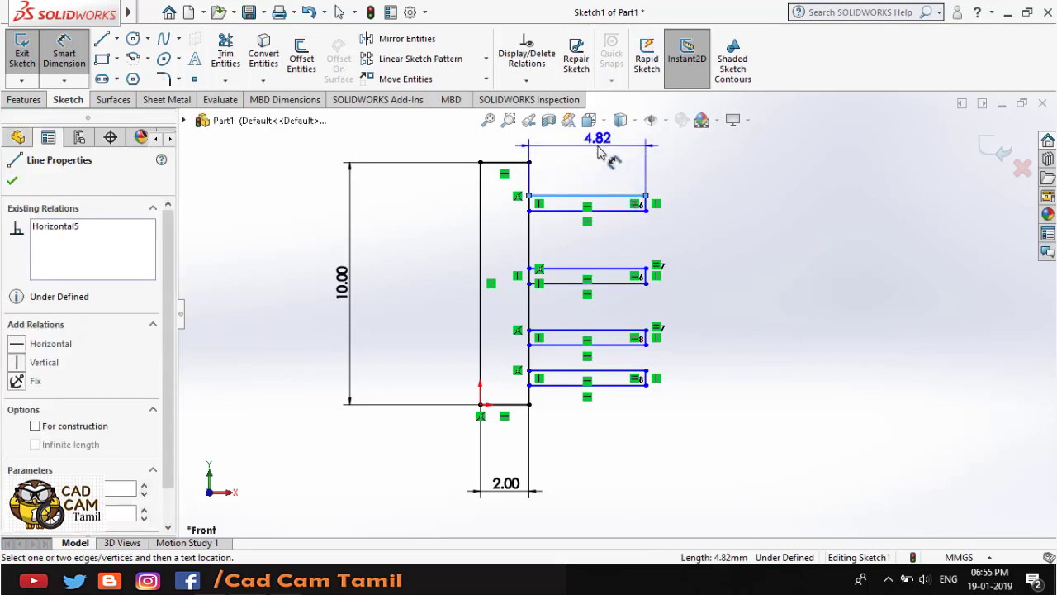
click(608, 161)
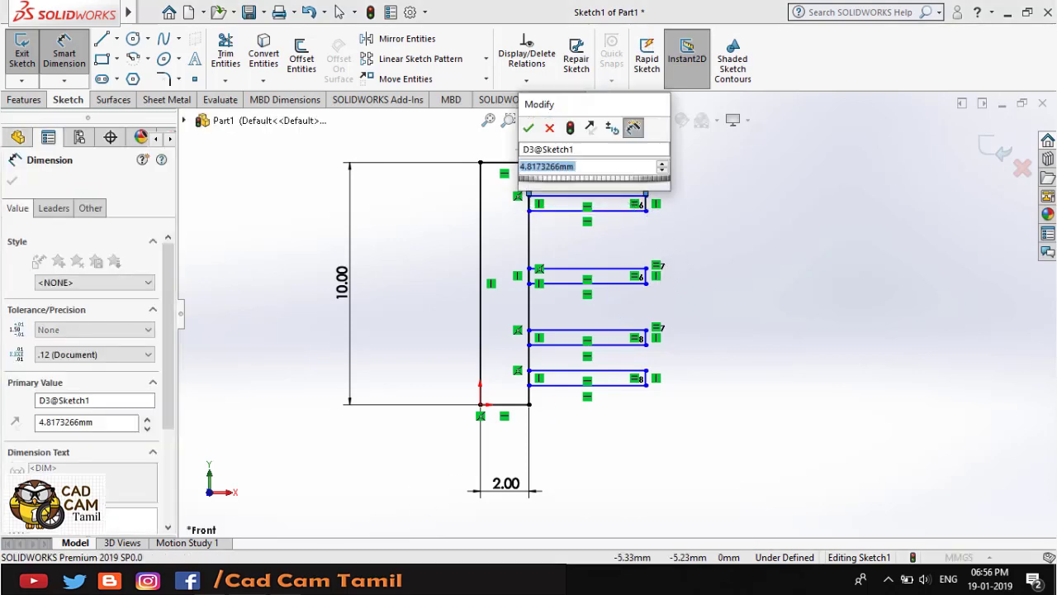
key(alt+Tab)
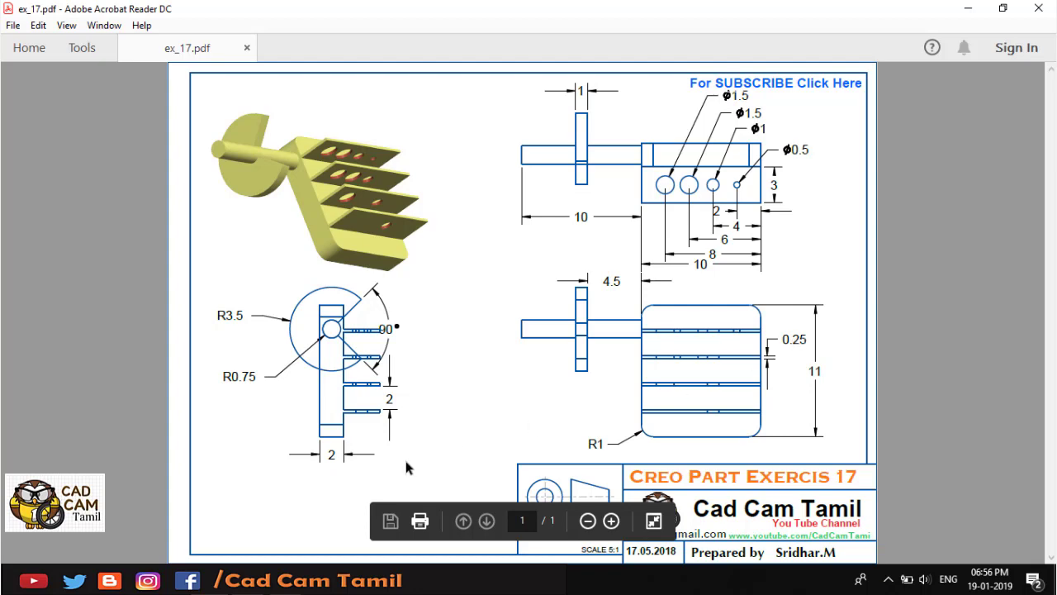
key(alt+Tab)
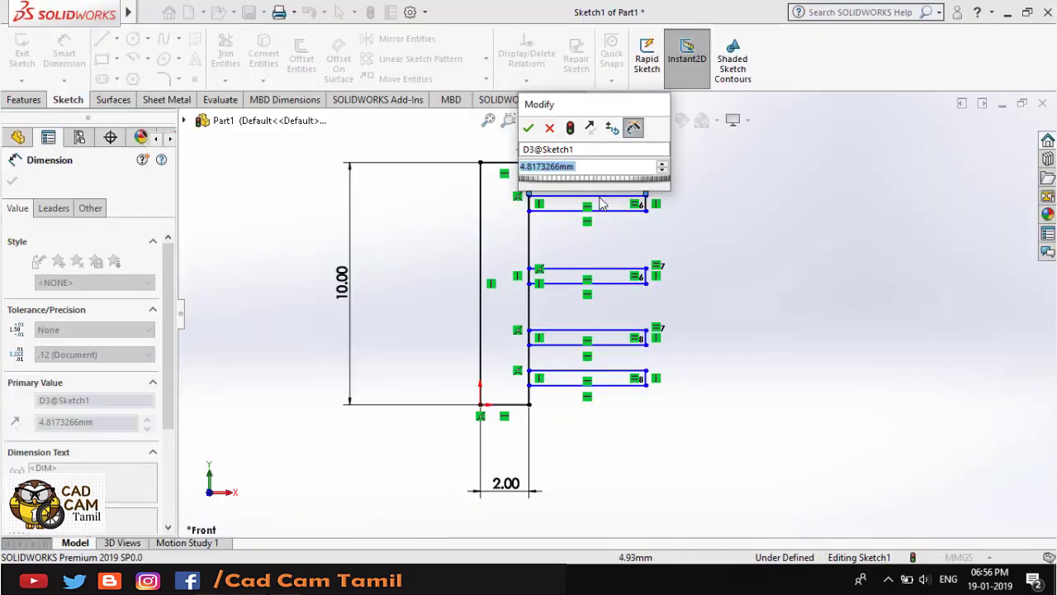
text(3)
key(Return)
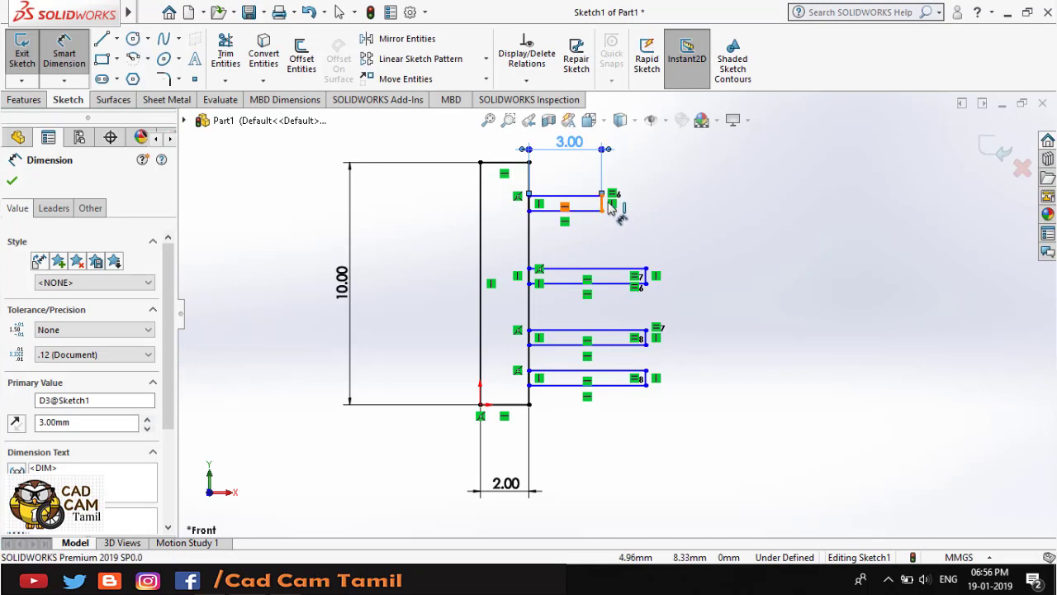
- Dimension the top fin's end edge to give the fin its 0.25 thickness
click(602, 207)
click(652, 213)
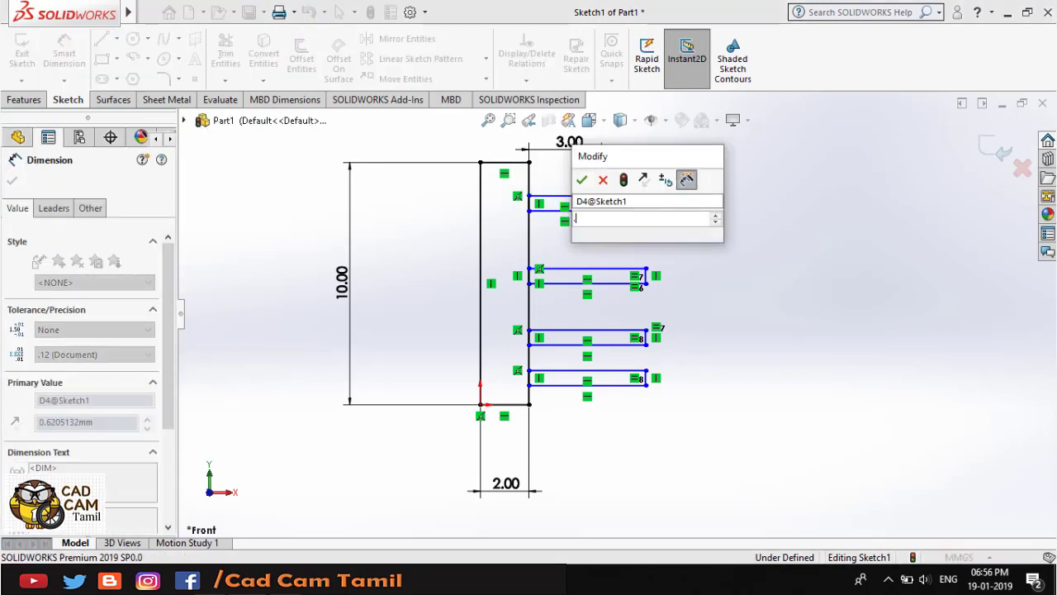
text(0.5)
key(Return)
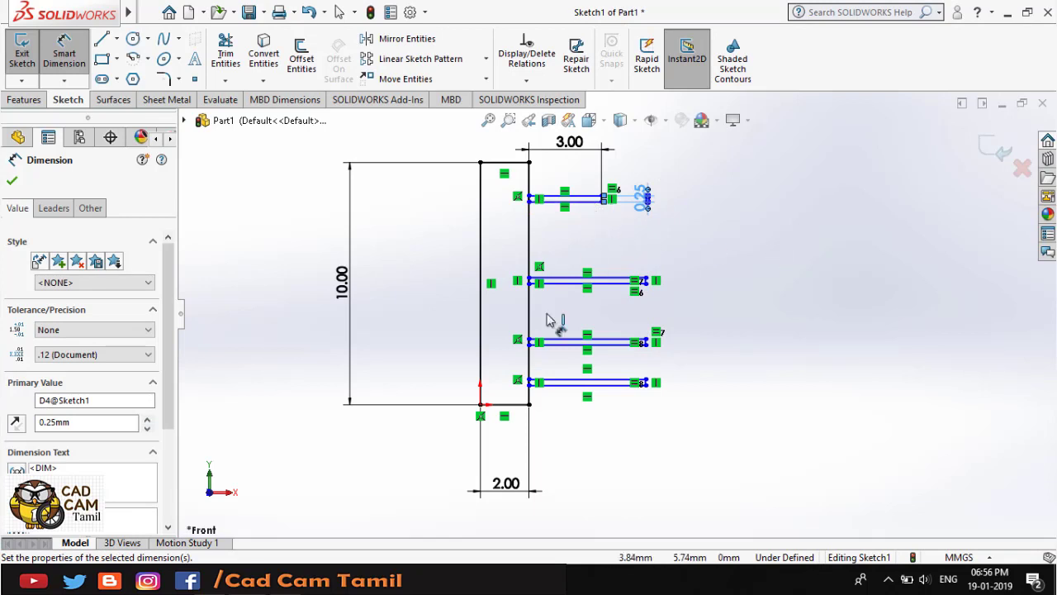
key(alt+Tab)
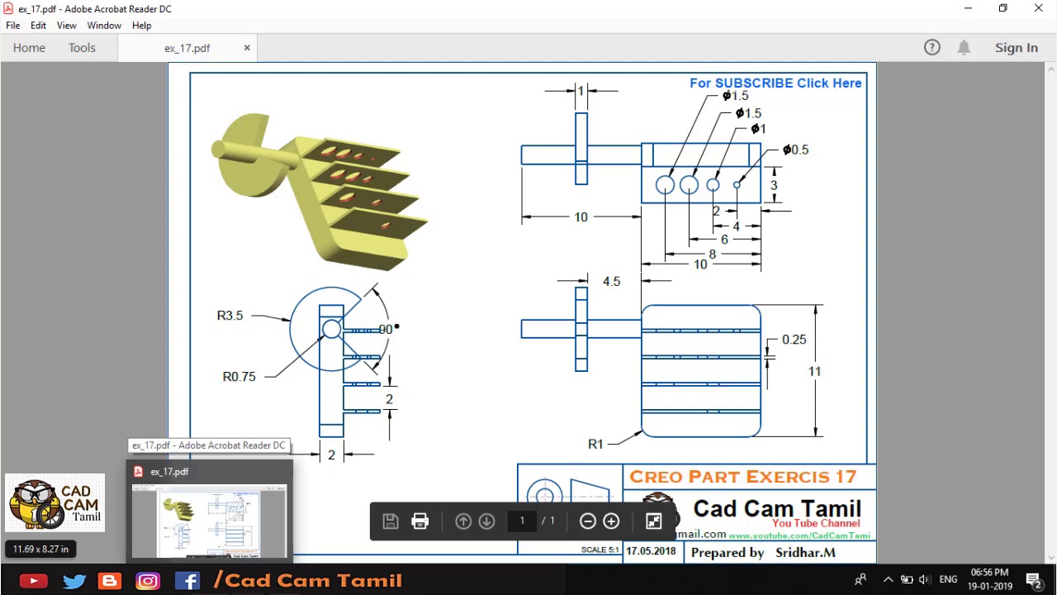
click(231, 488)
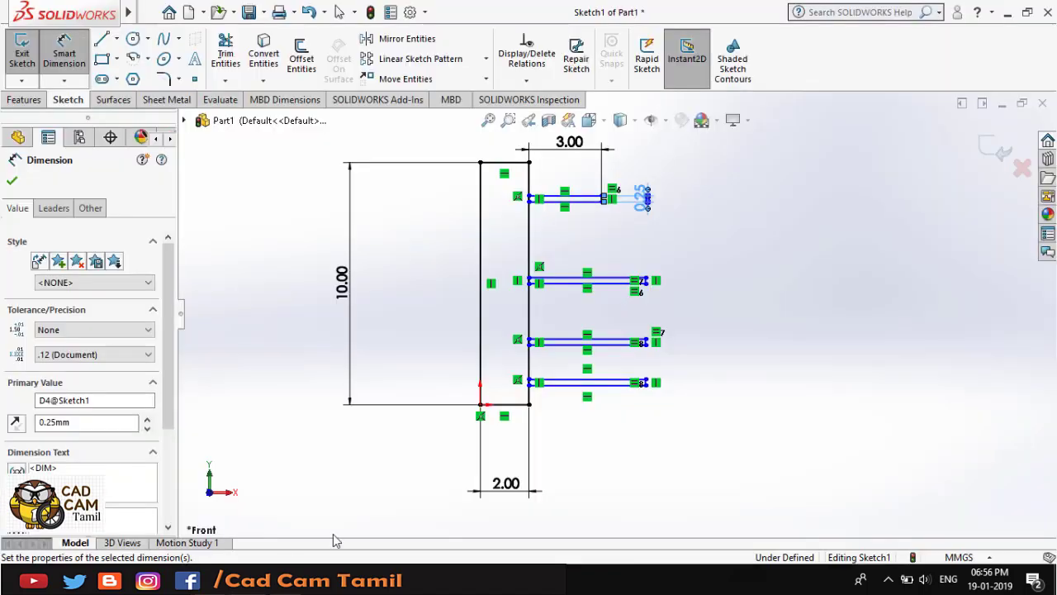
- Space the four fins 2.00 apart with three gap dimensions
click(562, 201)
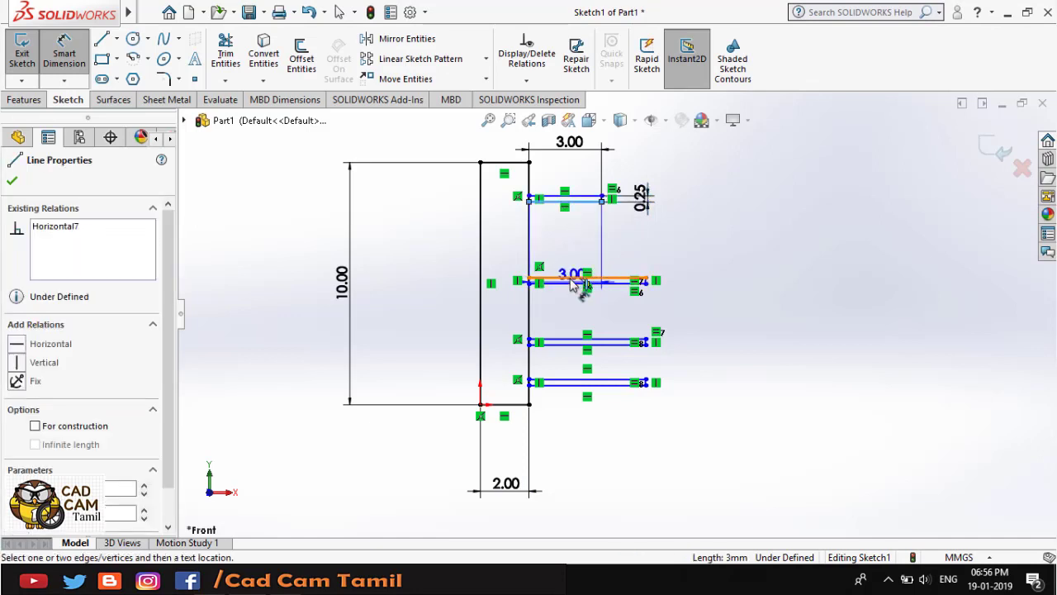
click(588, 280)
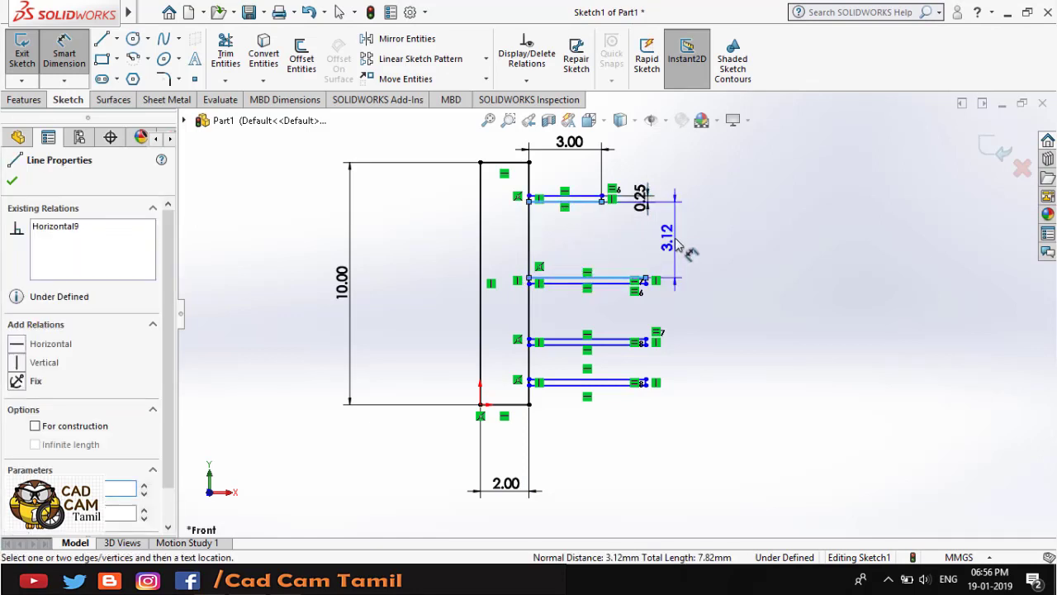
click(675, 243)
text(2)
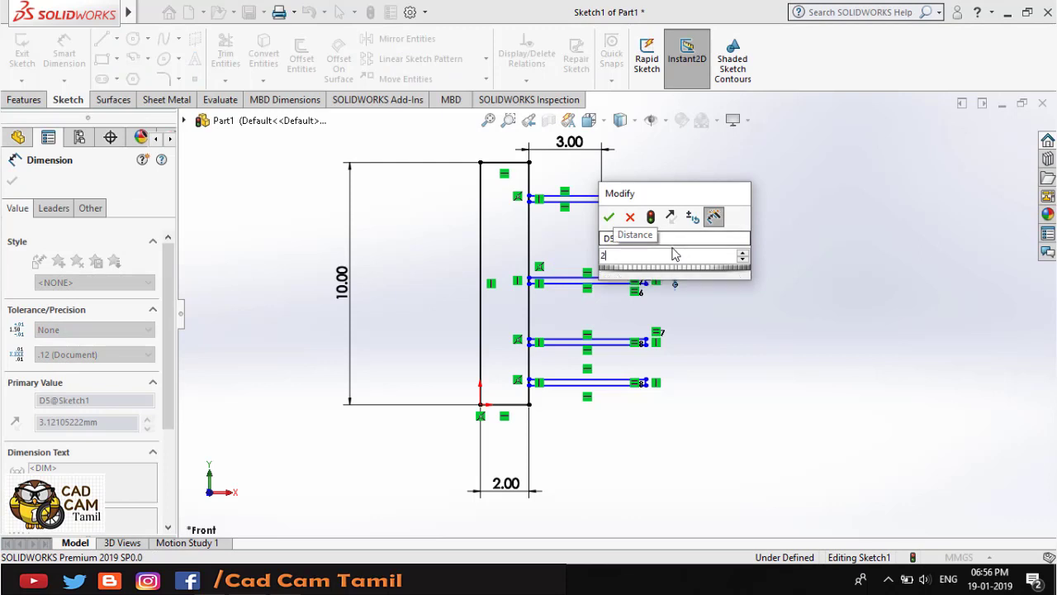
key(Return)
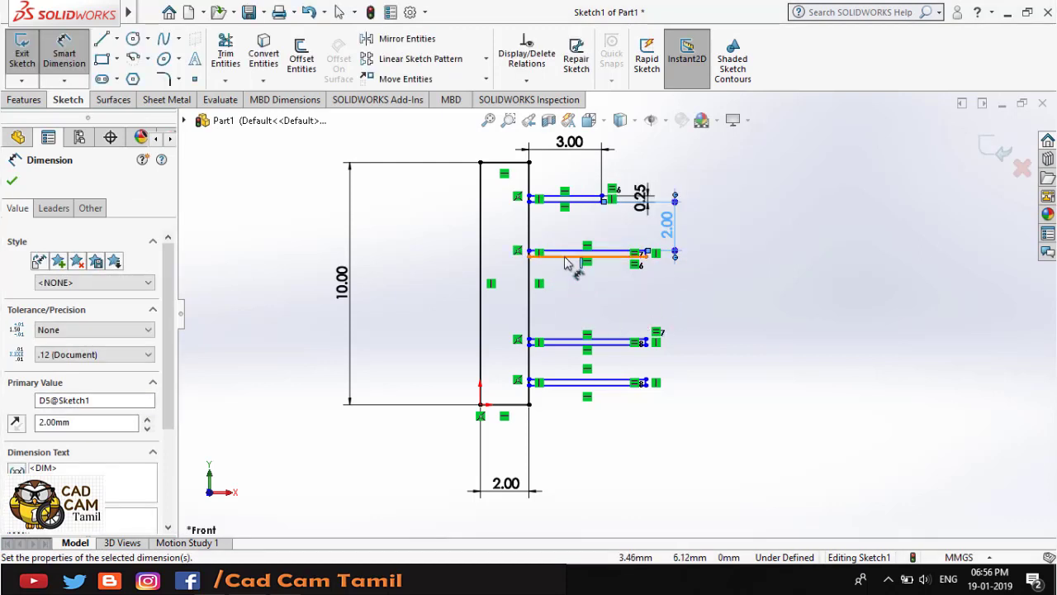
click(578, 254)
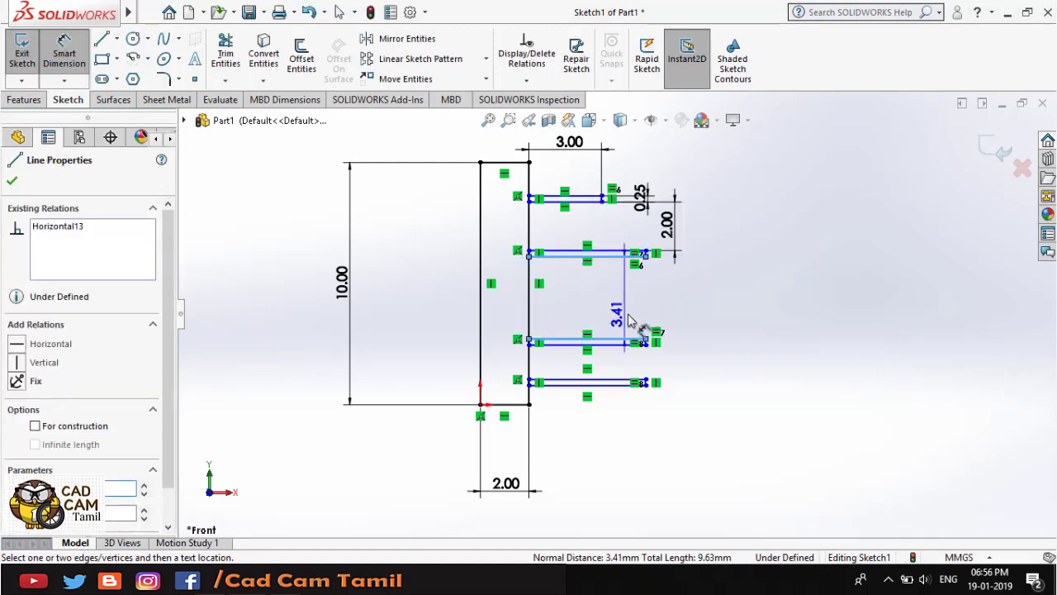
click(675, 302)
text(2)
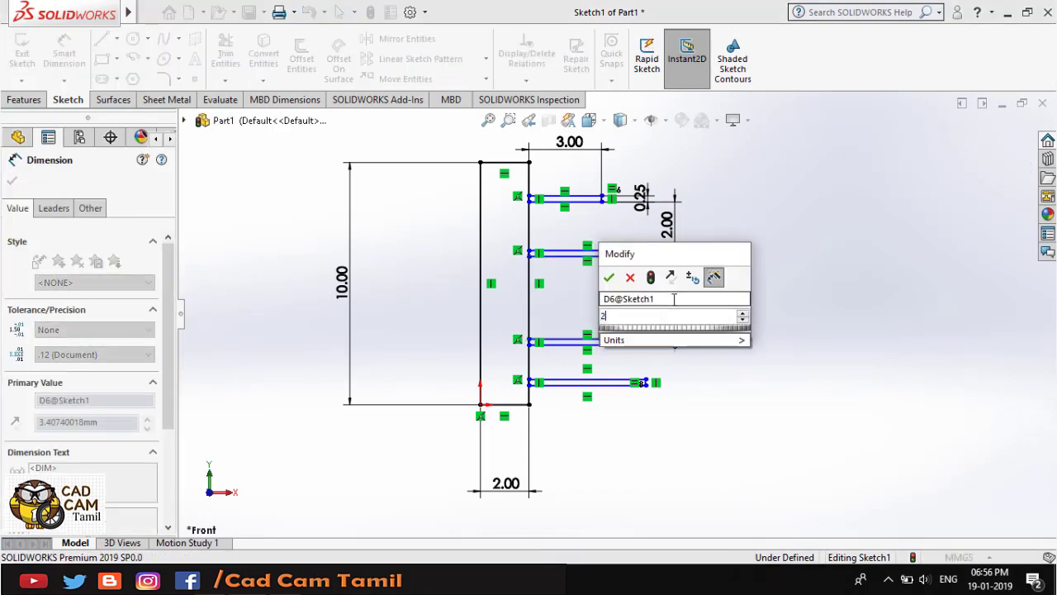
key(Return)
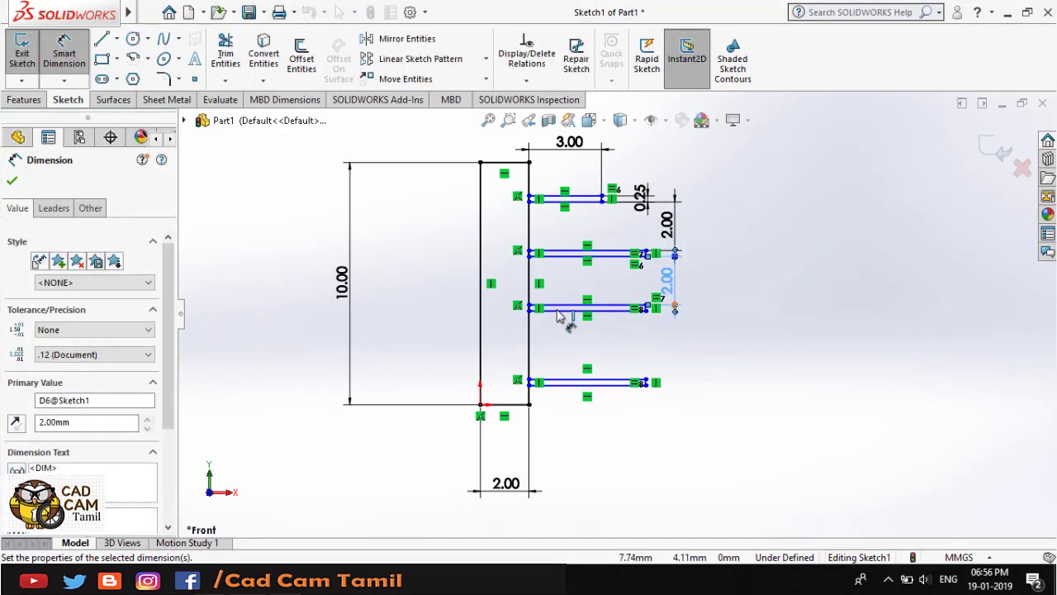
click(559, 316)
key(Escape)
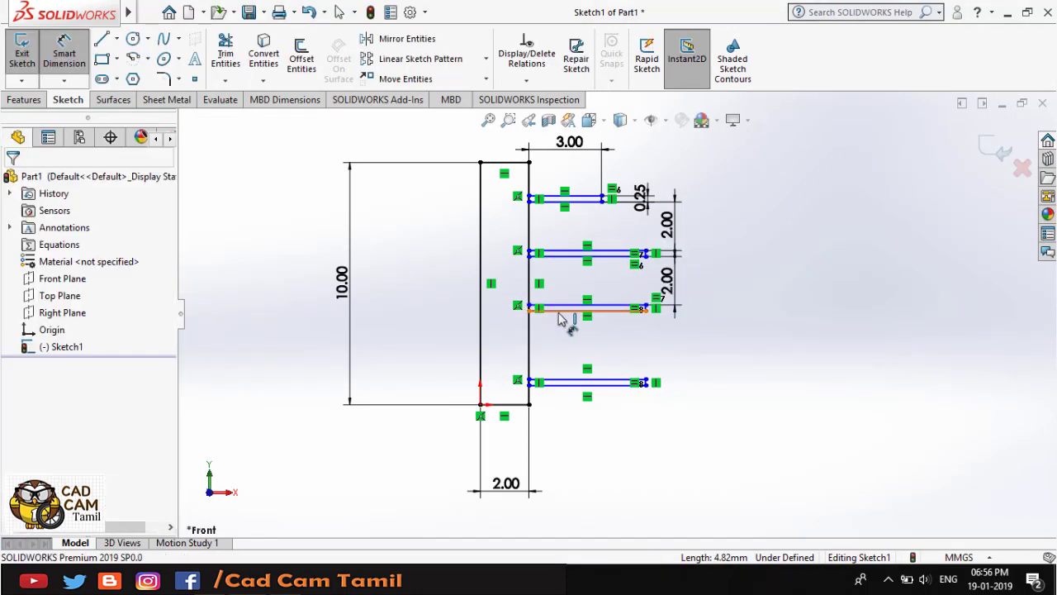
click(559, 316)
click(550, 382)
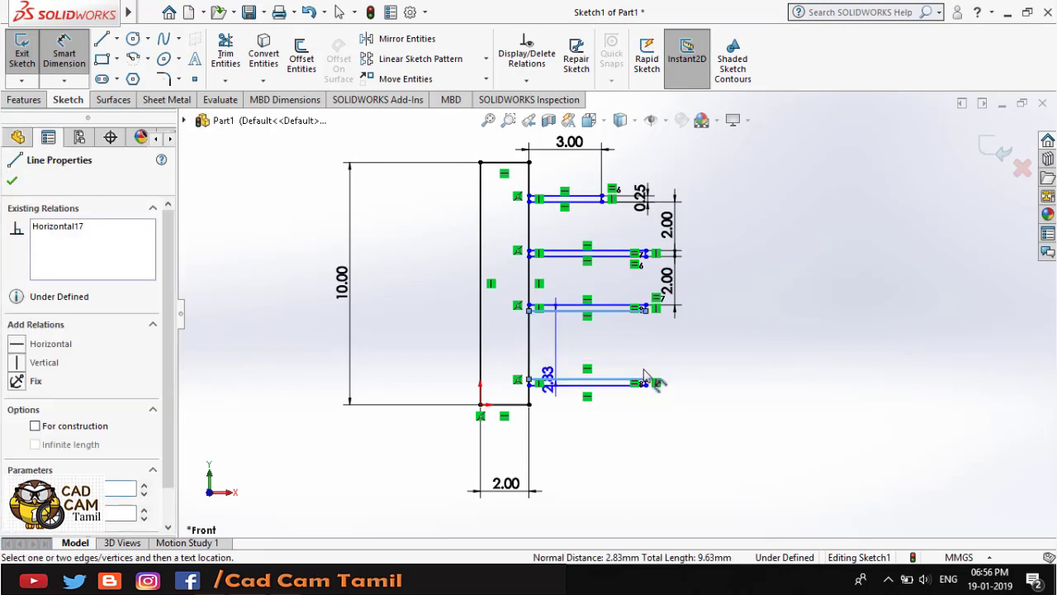
click(682, 357)
text(2)
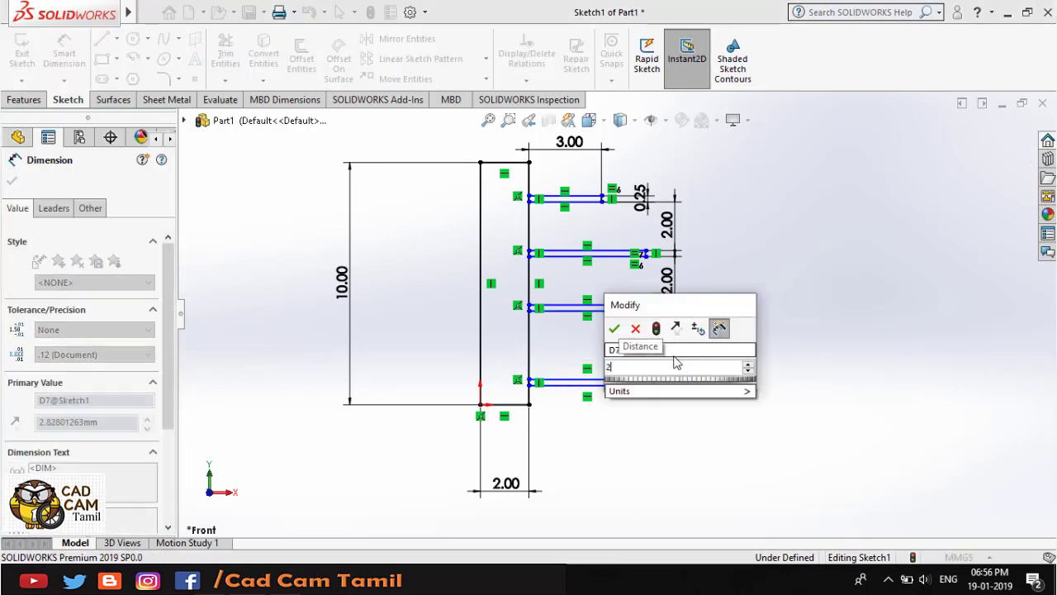
key(Return)
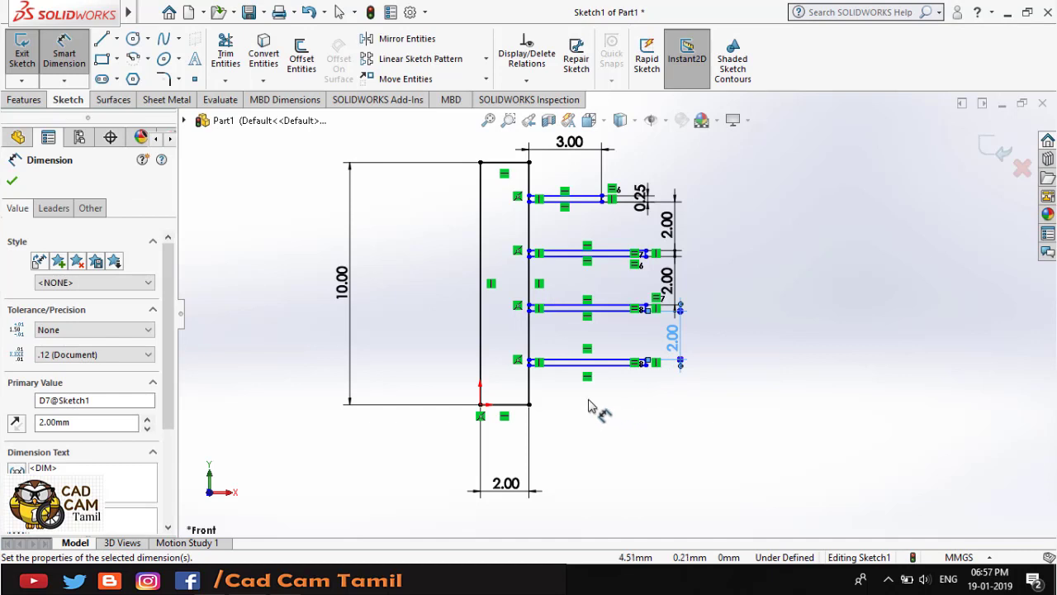
- Dimension the lowest fin 2.00 above the plate's bottom edge
click(553, 364)
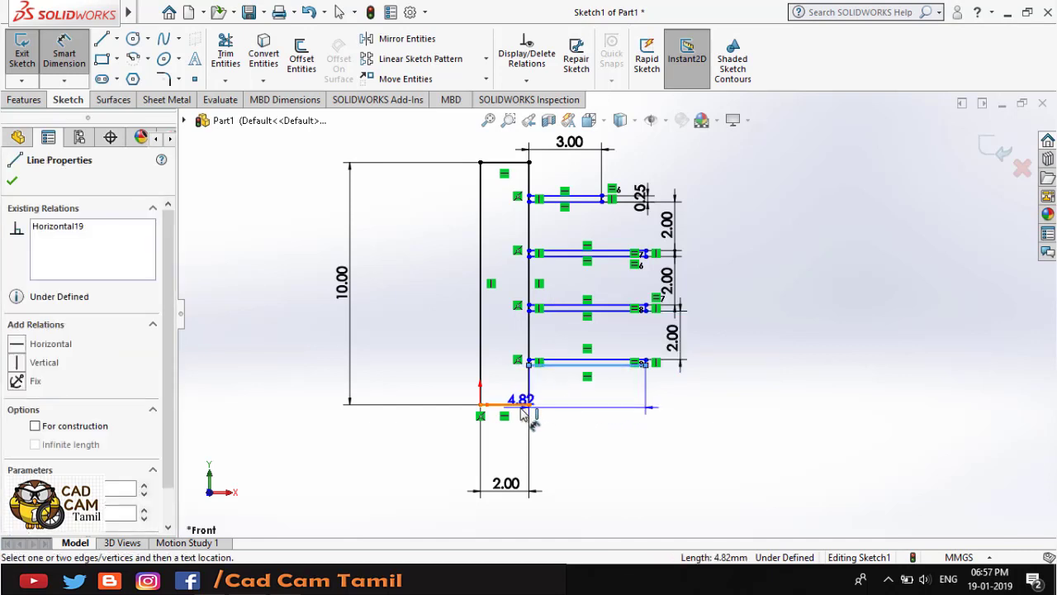
click(519, 405)
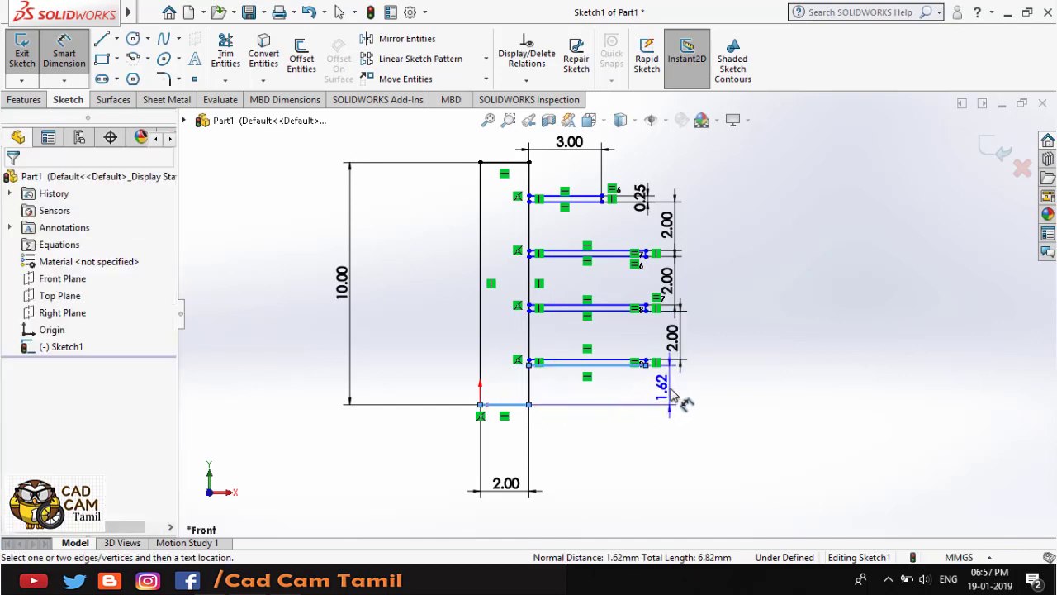
click(684, 401)
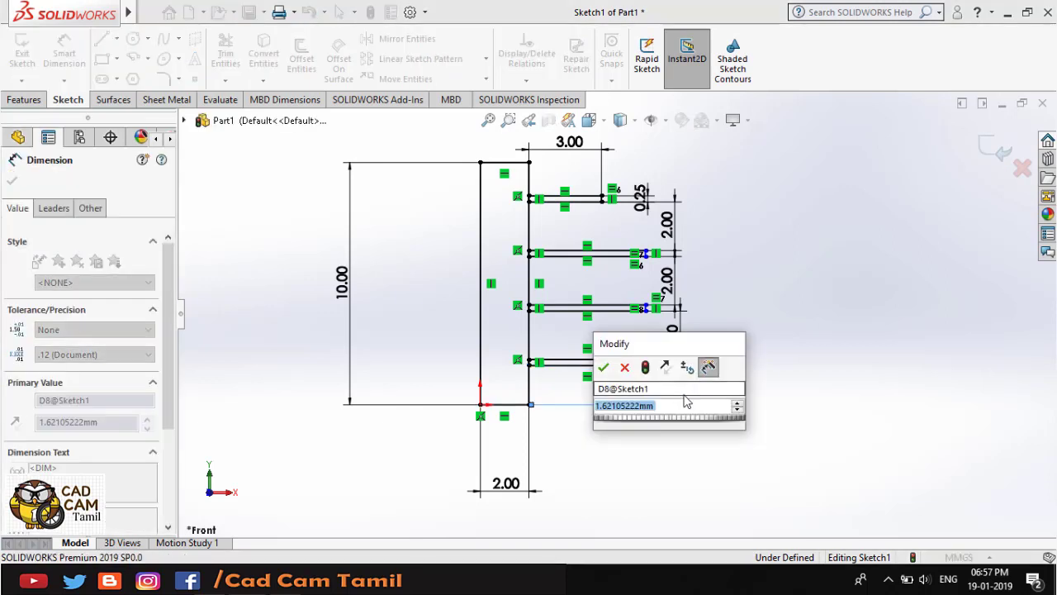
text(2)
key(Return)
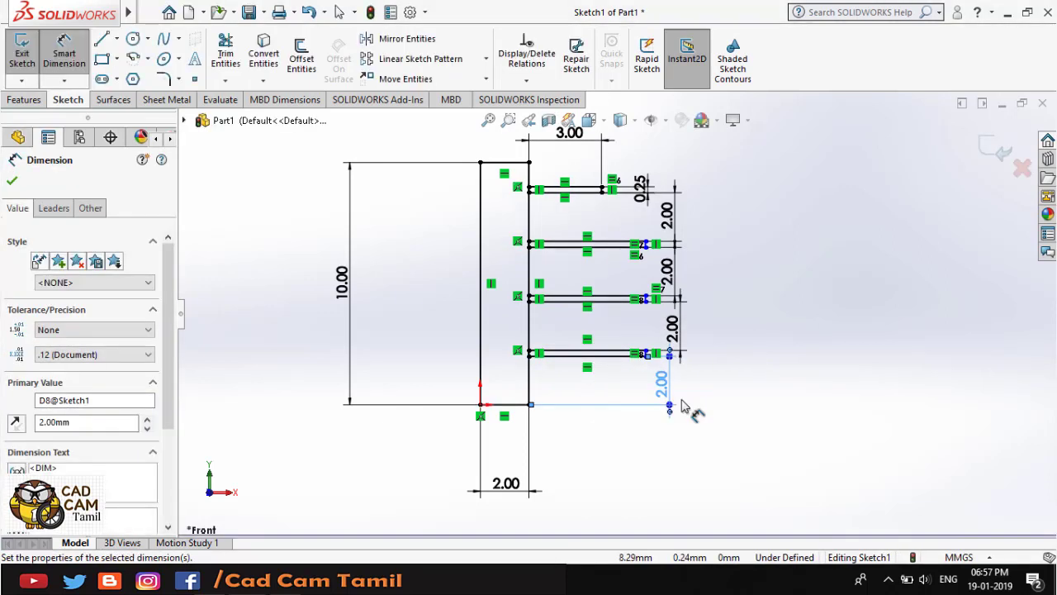
click(753, 400)
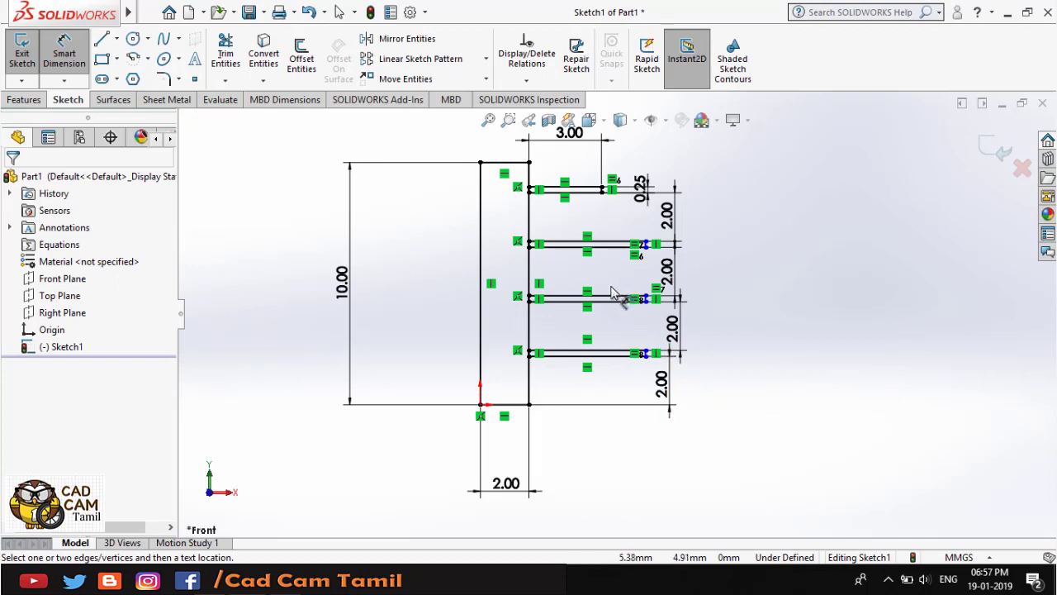
key(Escape)
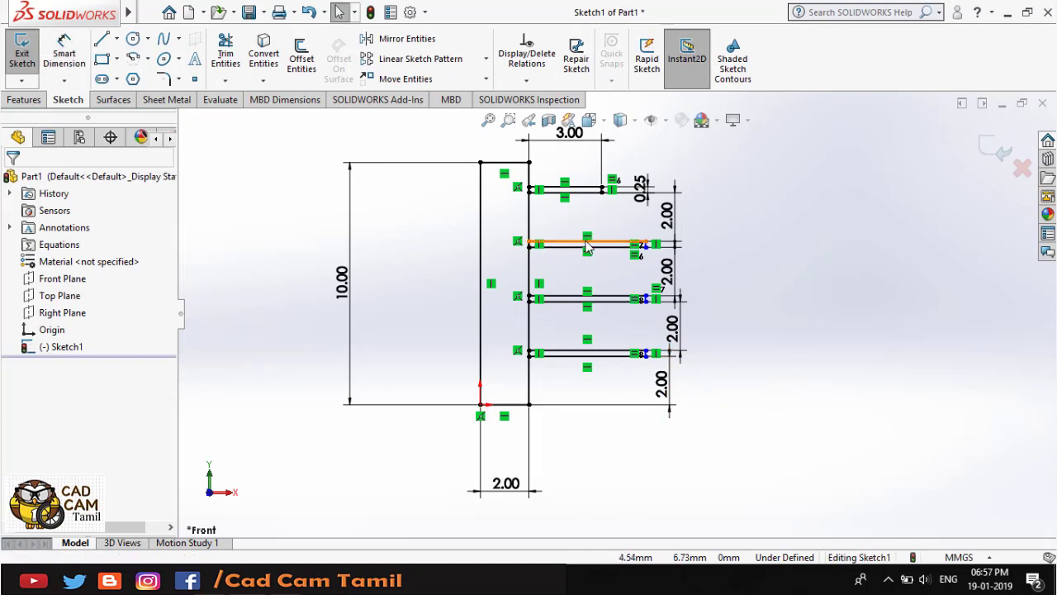
- Apply Equal relations to all four fin lines so Sketch1 becomes fully defined
click(586, 192)
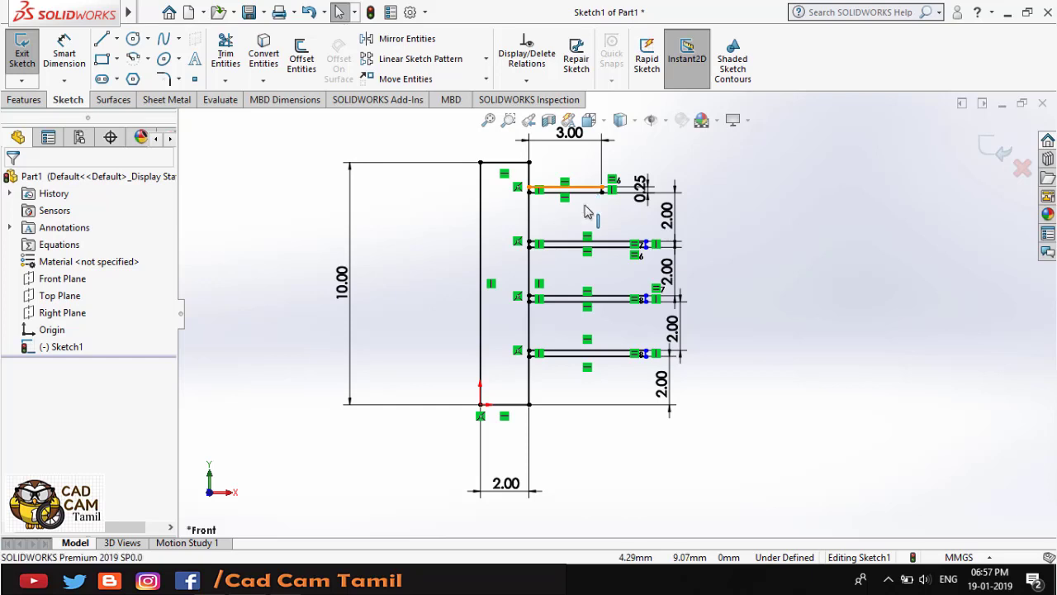
ctrl+click(570, 246)
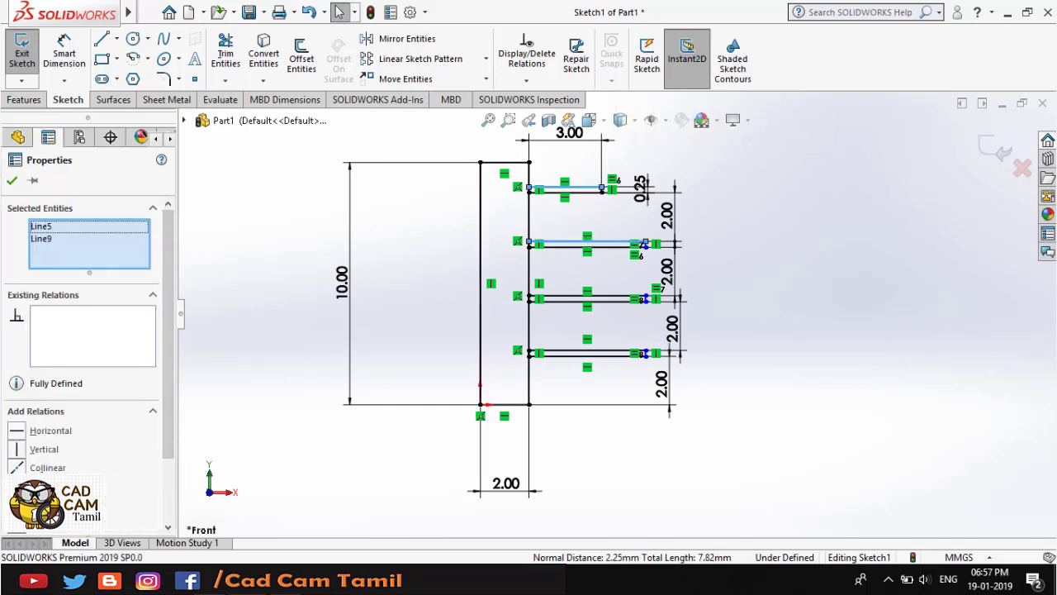
click(18, 528)
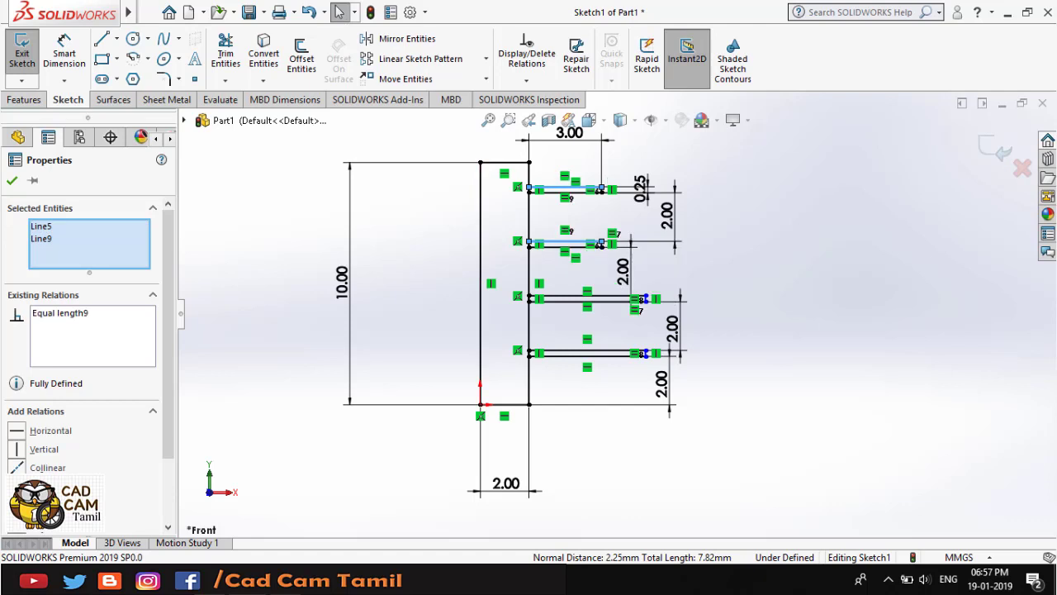
ctrl+click(554, 298)
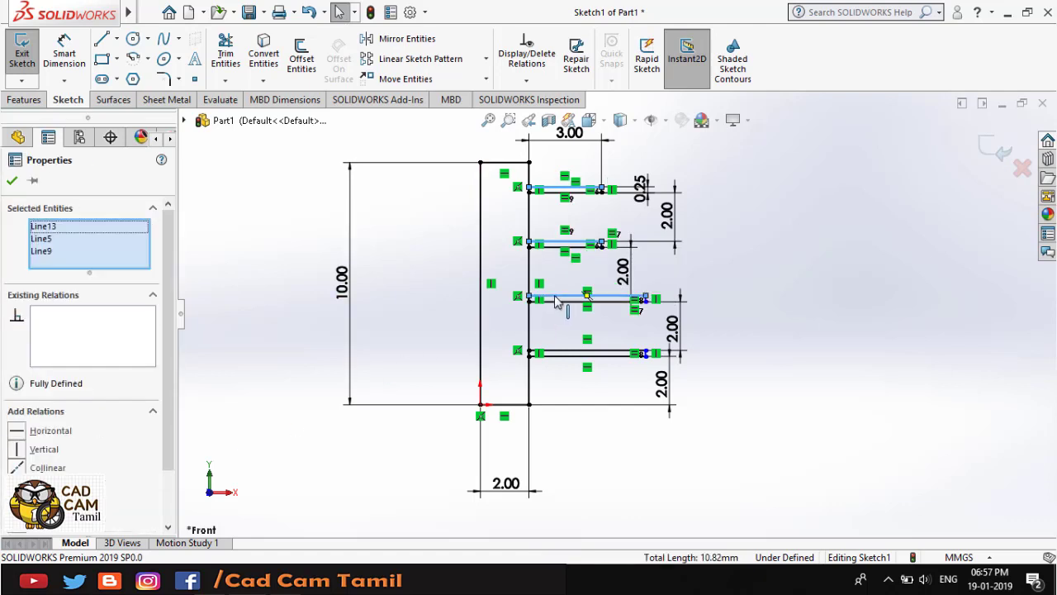
ctrl+click(561, 354)
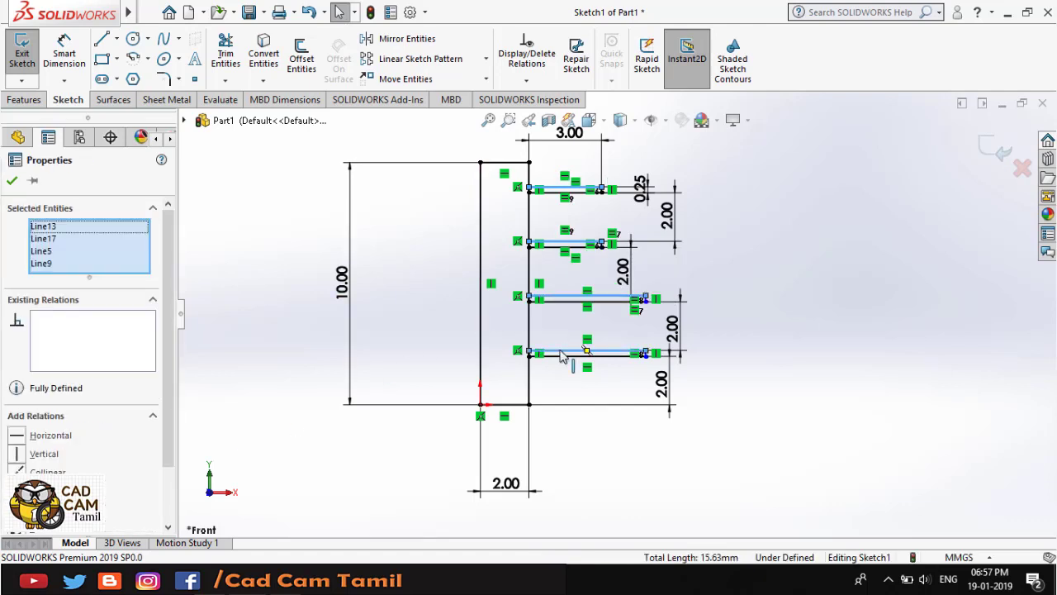
click(50, 511)
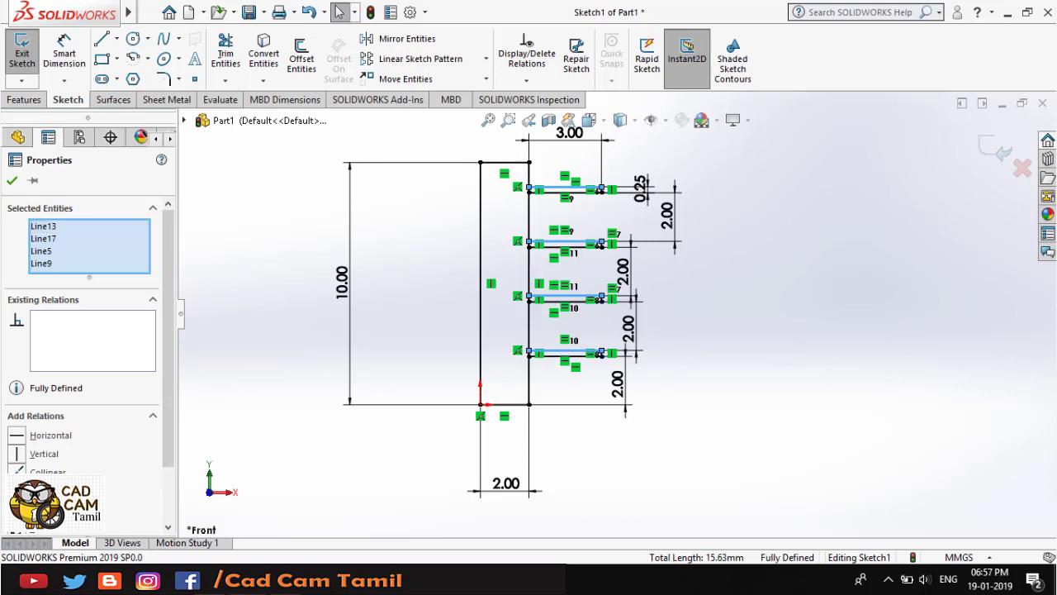
click(838, 316)
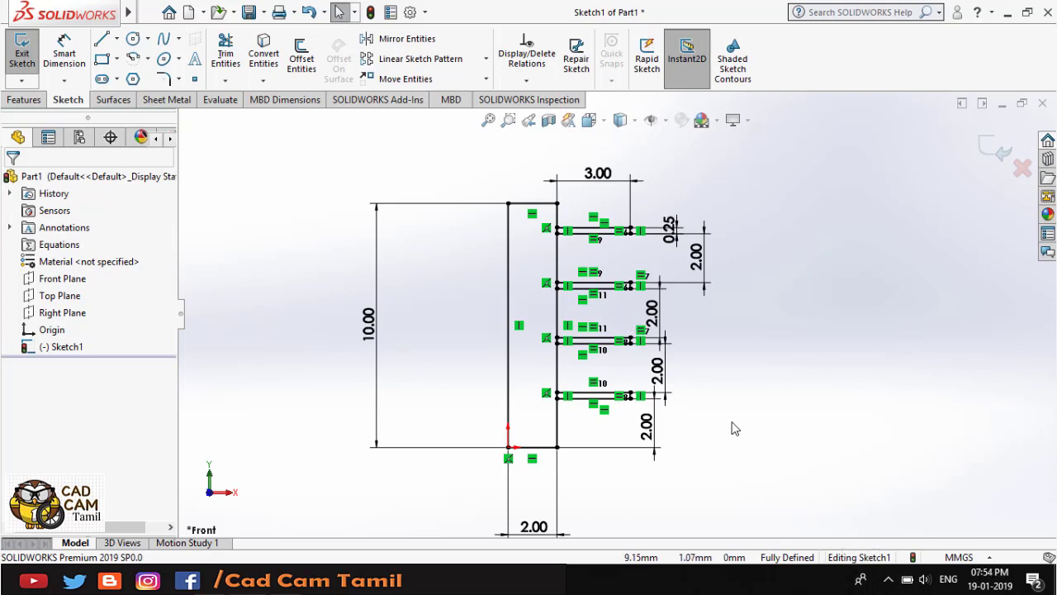
scroll(610, 316, up, 1)
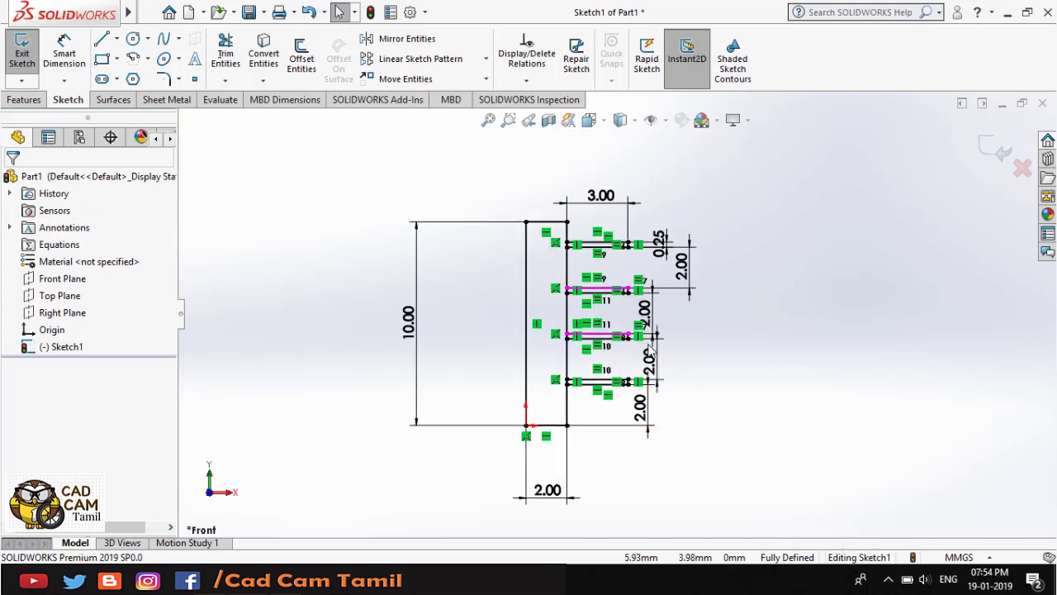
scroll(710, 359, down, 2)
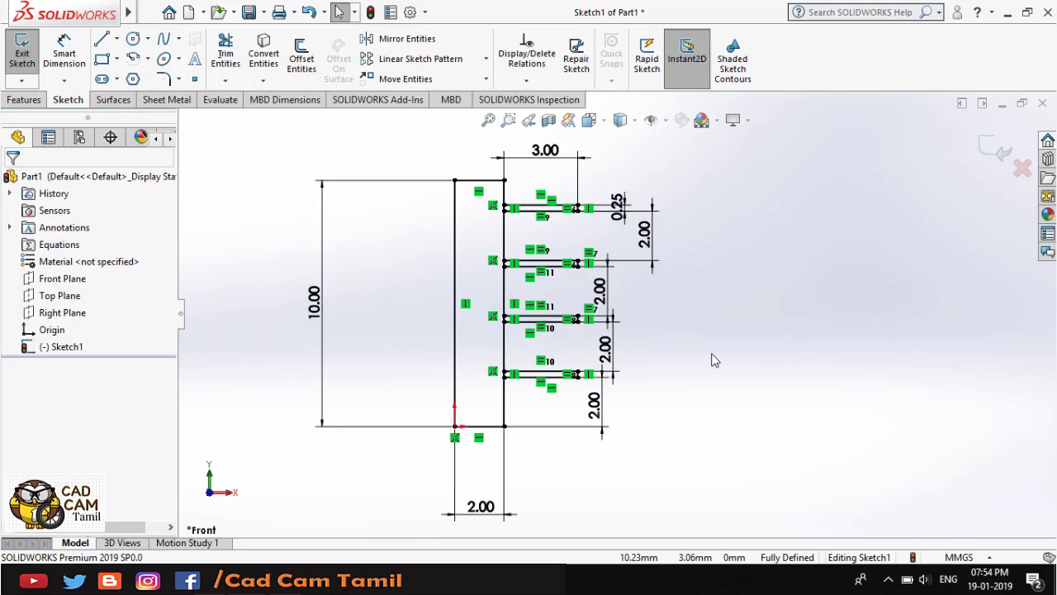
scroll(521, 246, down, 1)
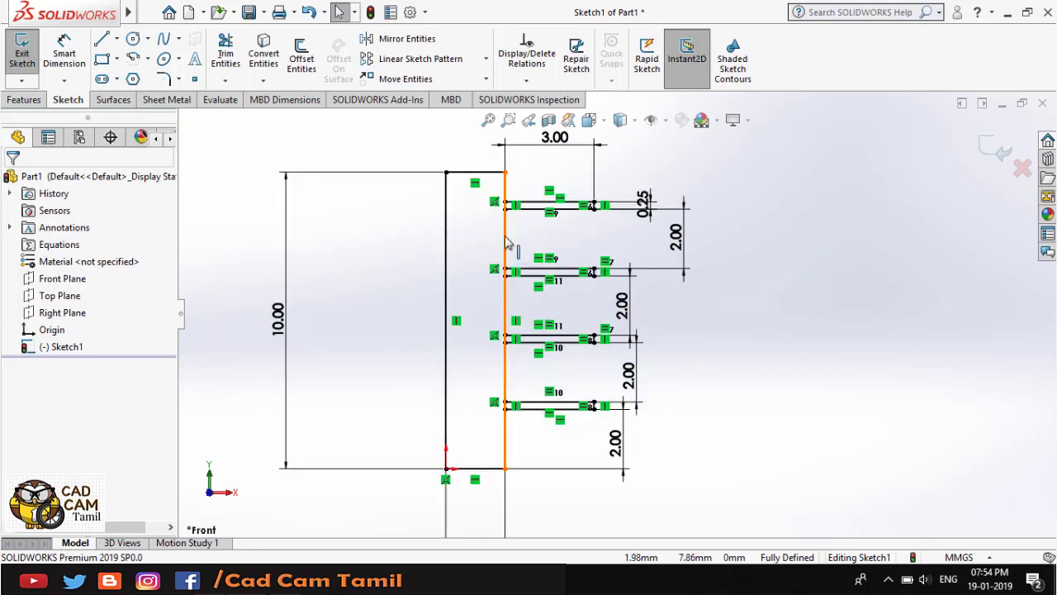
scroll(508, 242, down, 1)
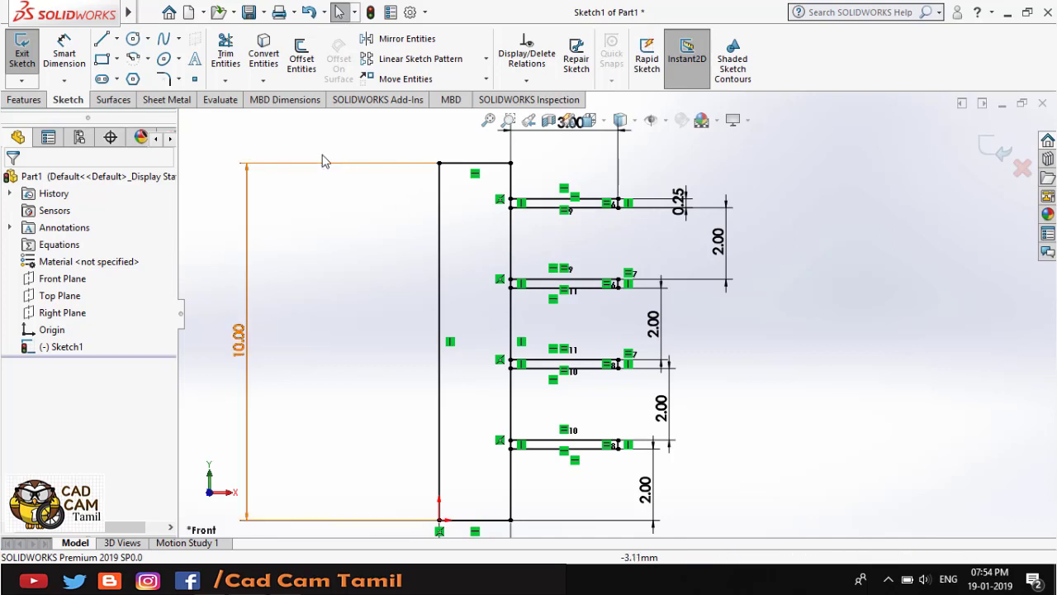
scroll(499, 198, down, 2)
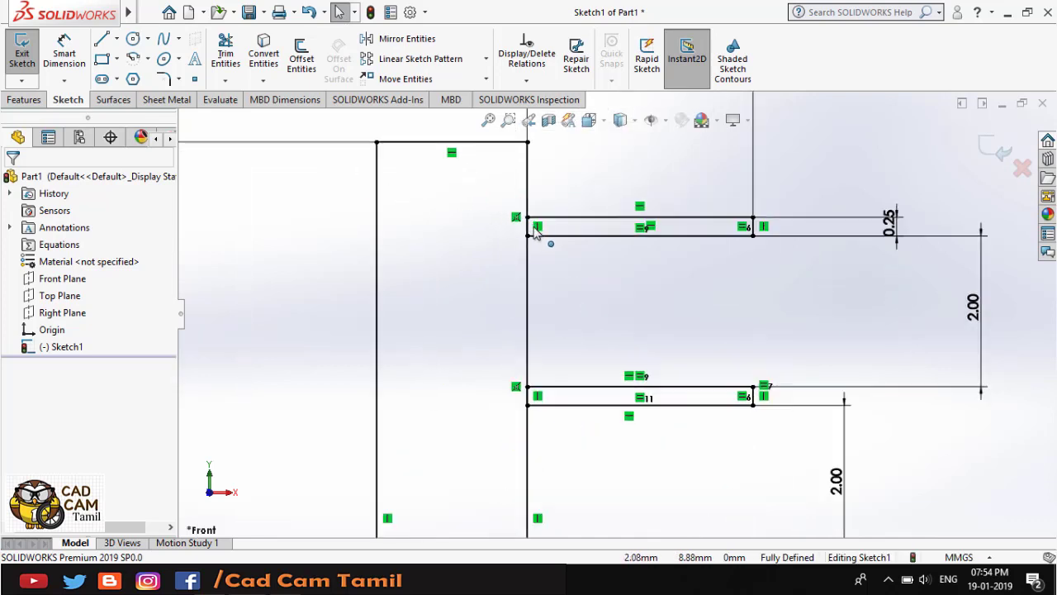
ctrl+middle_drag(493, 233, 473, 226)
scroll(472, 225, up, 2)
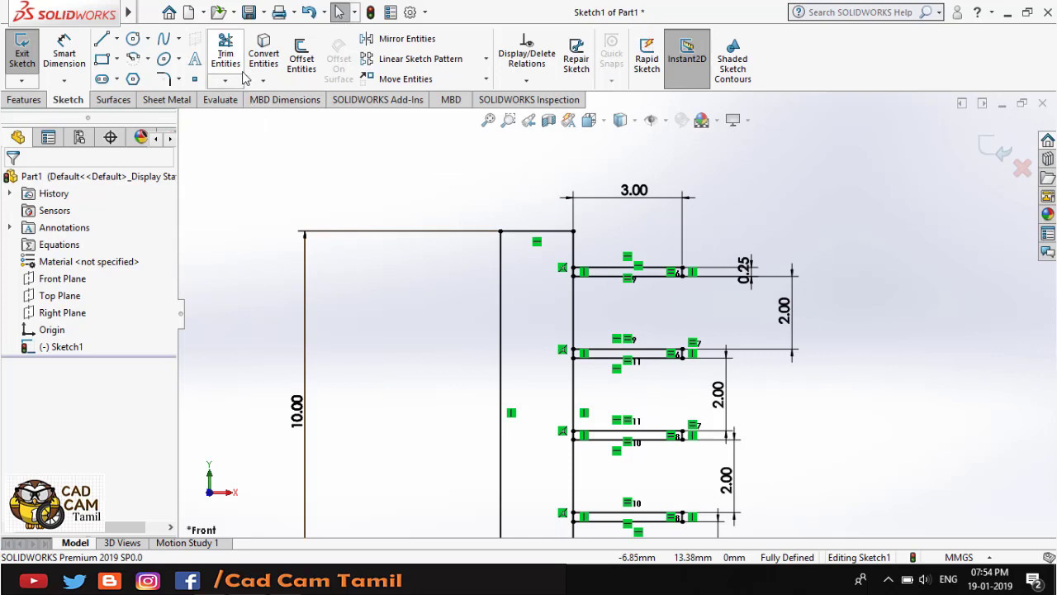
- Trim away the plate edge segments inside the top and lower fins
click(231, 43)
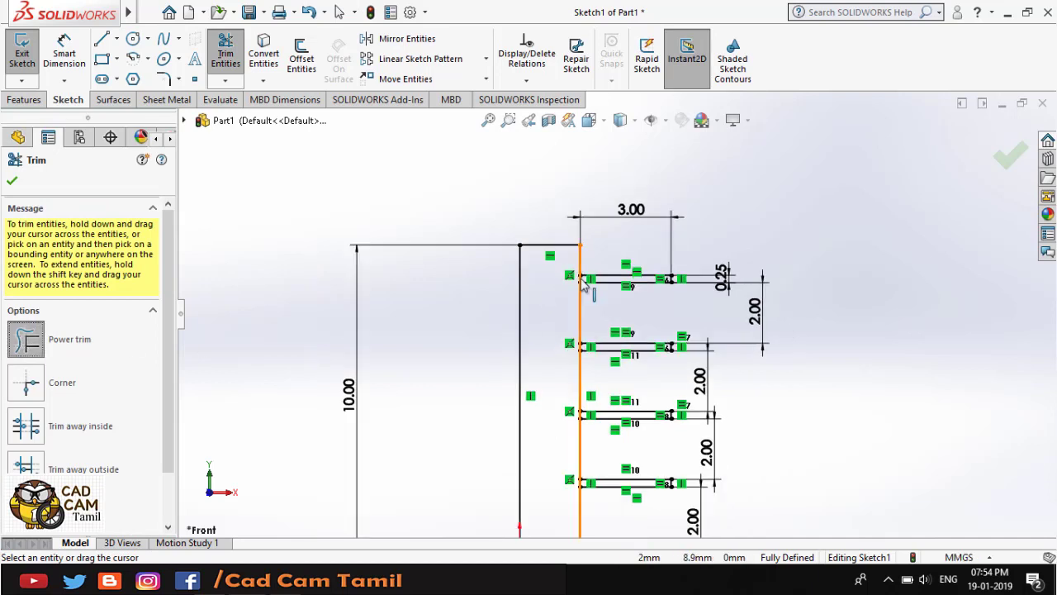
scroll(584, 284, down, 2)
scroll(582, 285, down, 5)
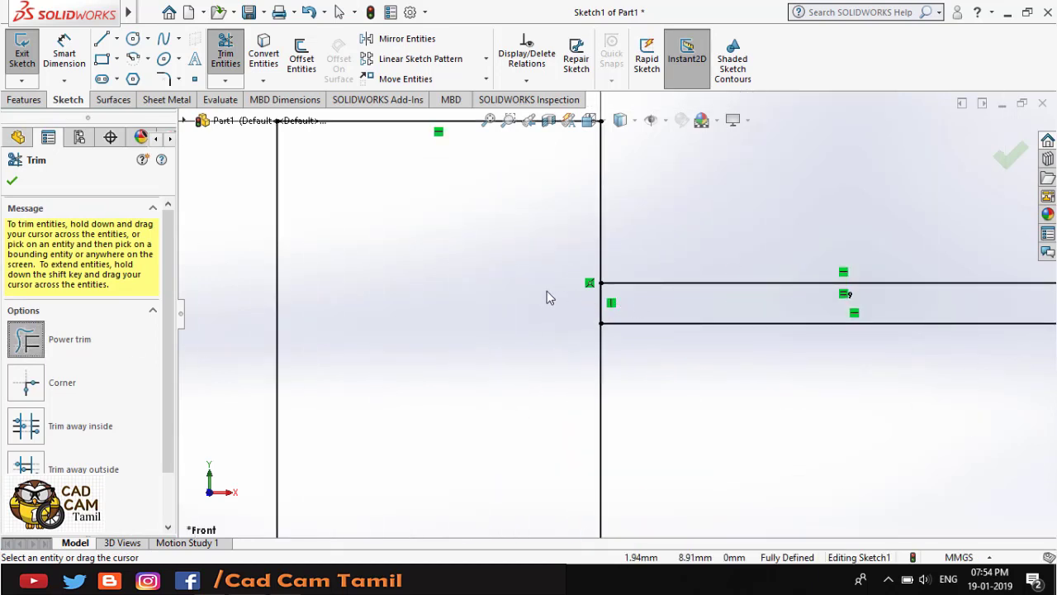
drag(576, 303, 651, 300)
scroll(586, 443, up, 2)
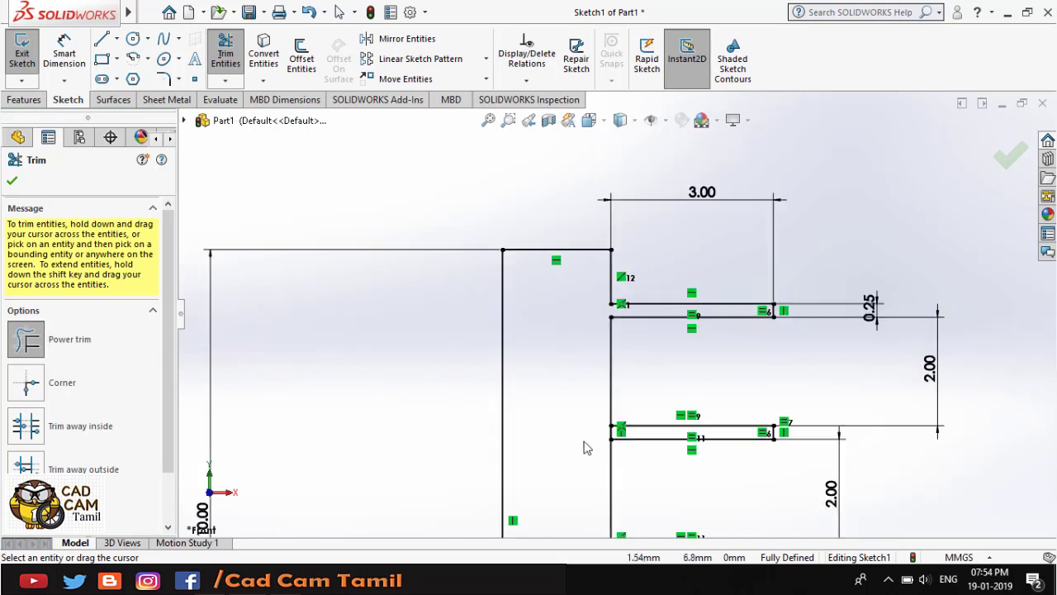
scroll(616, 460, up, 2)
scroll(615, 460, down, 2)
scroll(614, 444, down, 2)
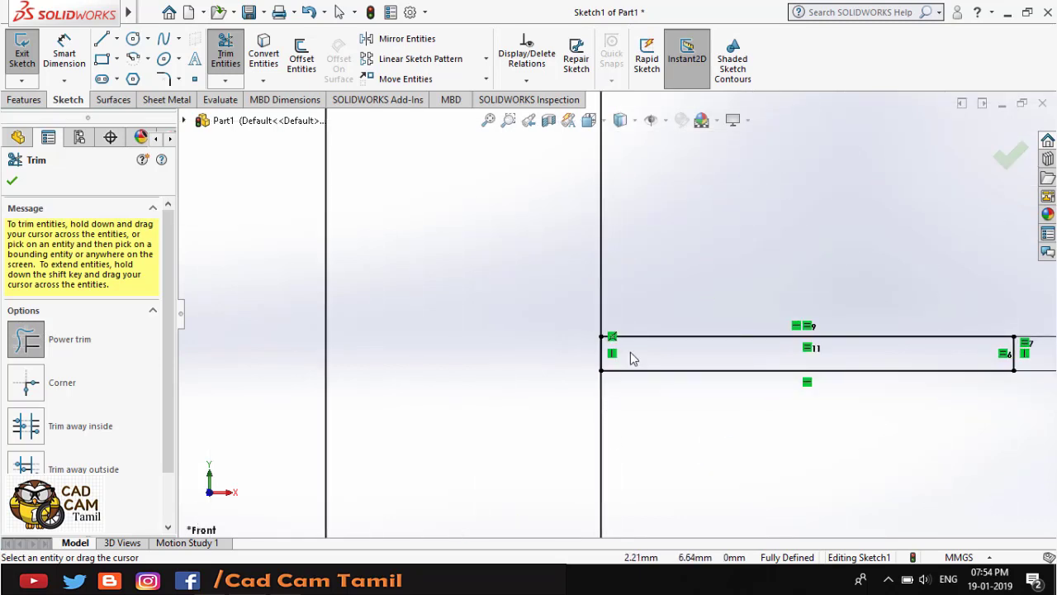
drag(566, 364, 615, 356)
- Trim the edge piece by the bottom fin, undo the last cut, and close Trim
scroll(595, 298, up, 4)
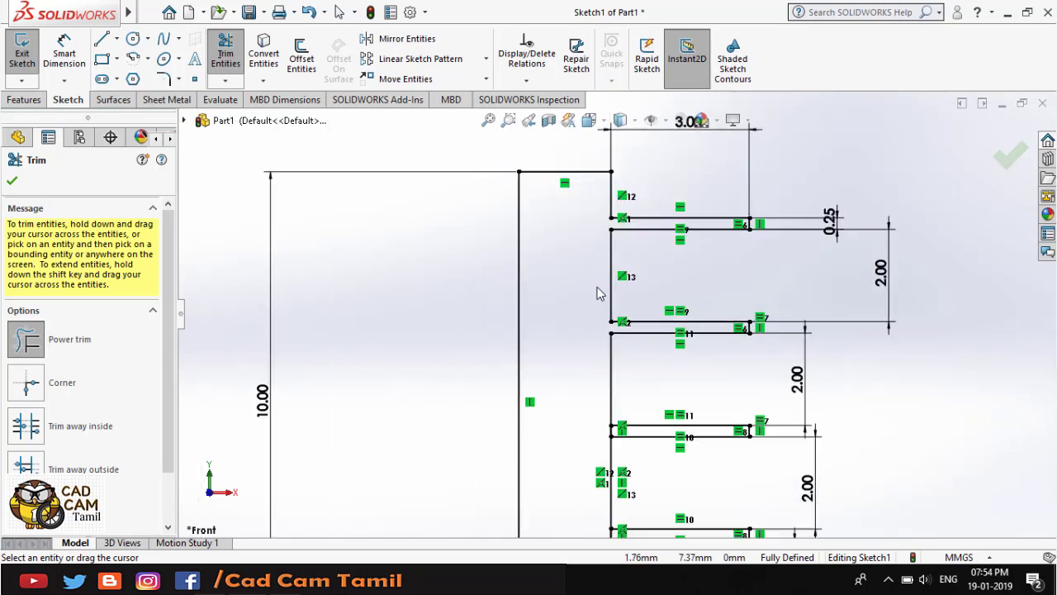
scroll(607, 422, down, 3)
scroll(640, 372, down, 1)
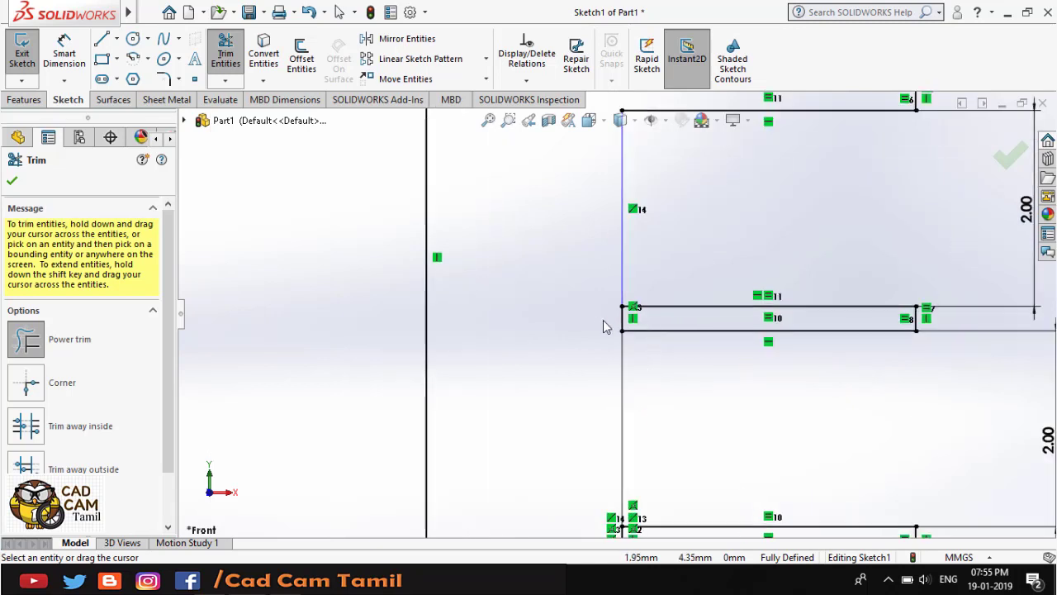
scroll(621, 333, down, 2)
scroll(622, 338, up, 1)
scroll(623, 351, up, 4)
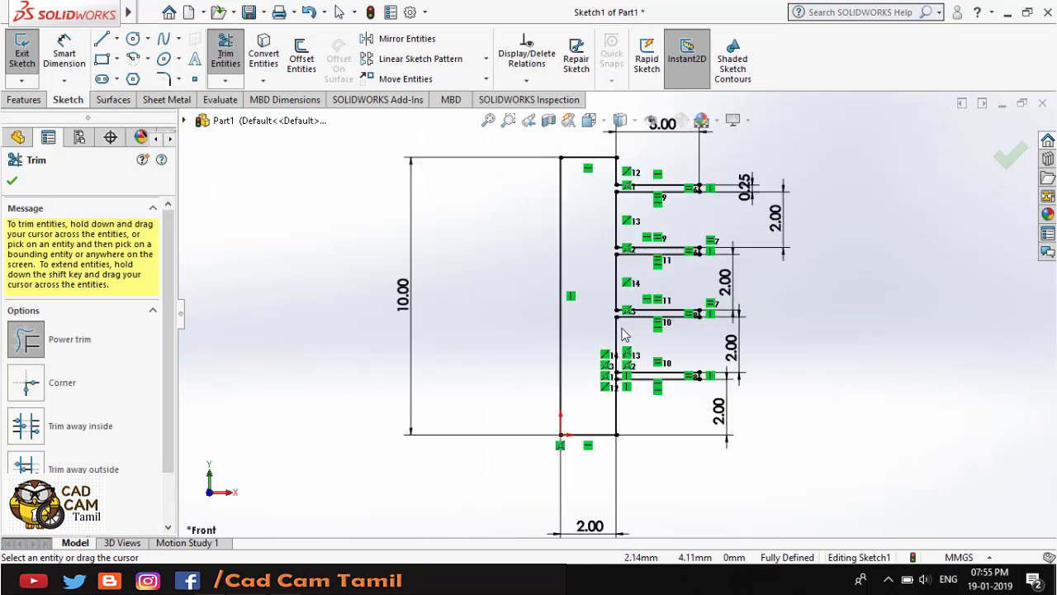
scroll(625, 370, up, 1)
scroll(626, 370, down, 3)
scroll(632, 364, up, 2)
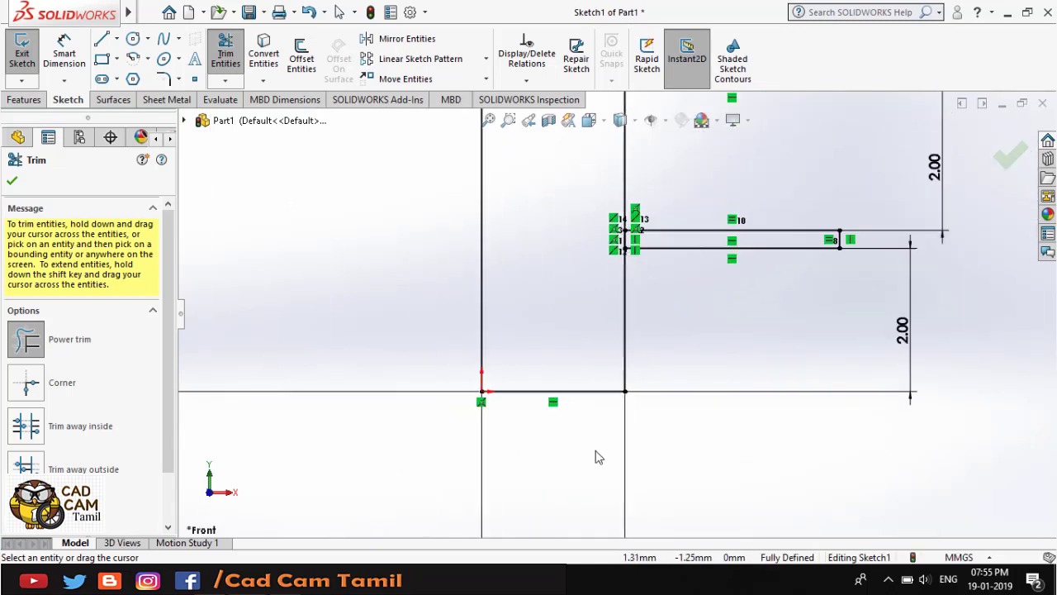
scroll(641, 242, down, 1)
scroll(640, 242, down, 1)
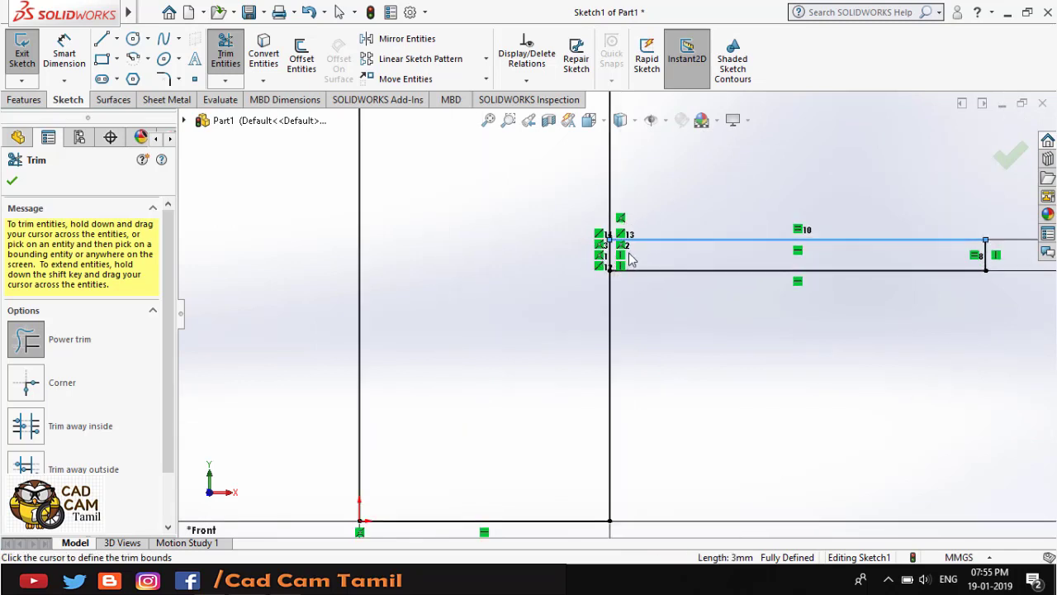
drag(591, 265, 581, 263)
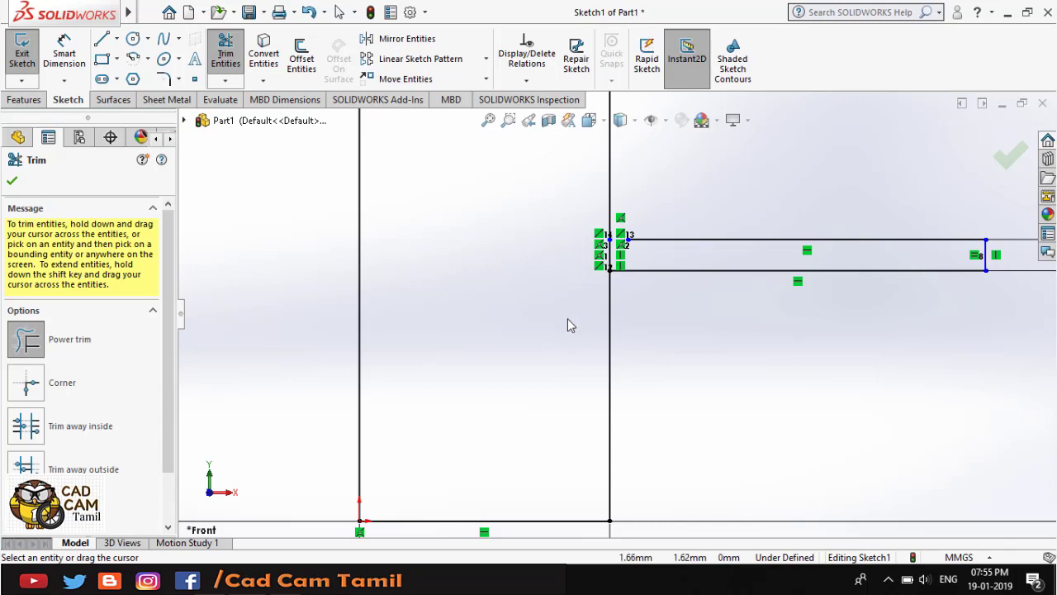
key(ctrl+z)
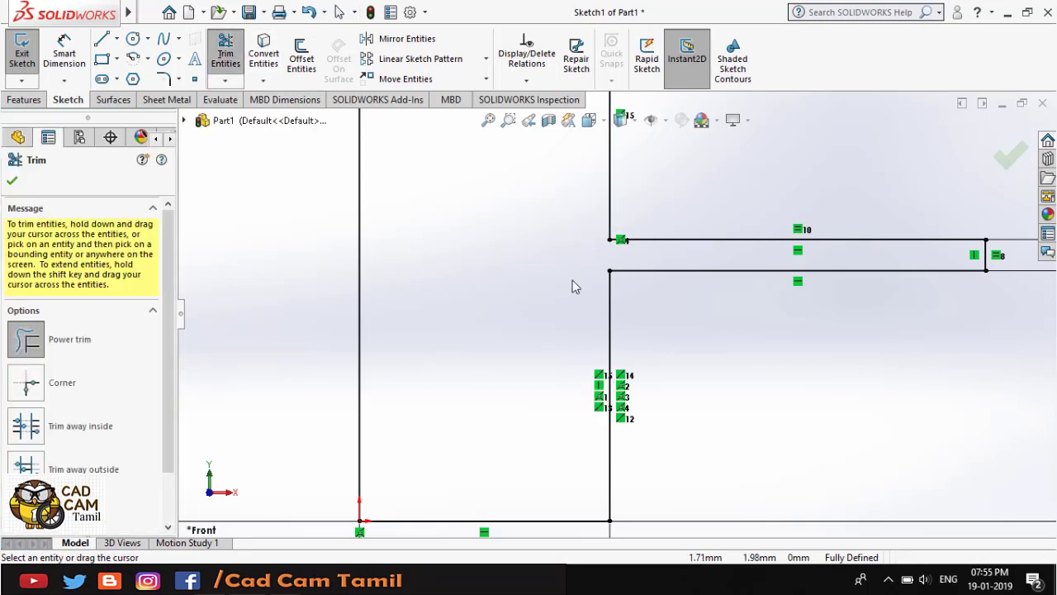
scroll(576, 397, up, 3)
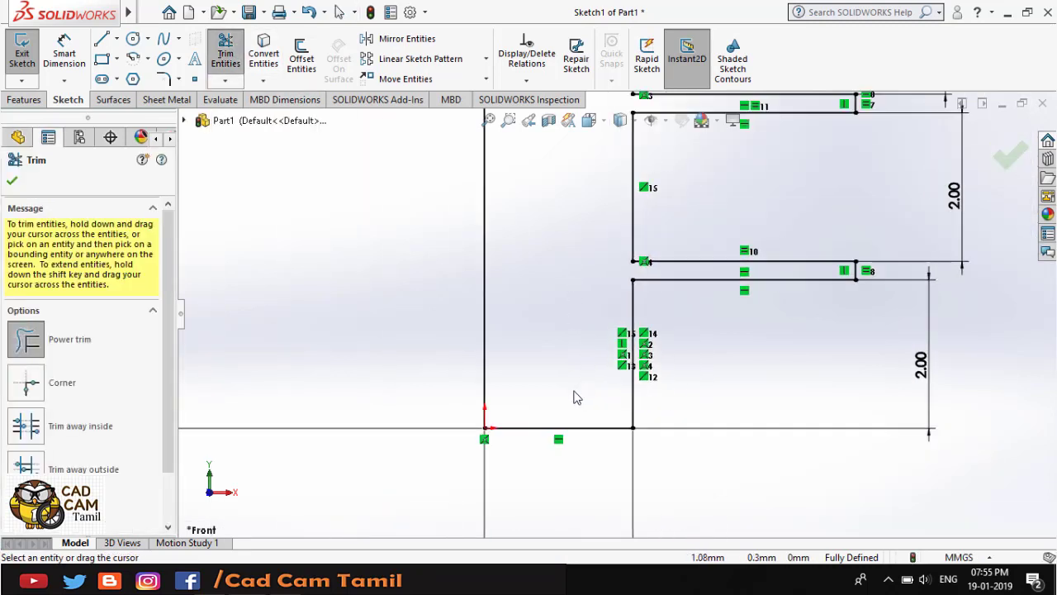
scroll(576, 399, up, 2)
scroll(569, 401, up, 2)
scroll(531, 359, up, 3)
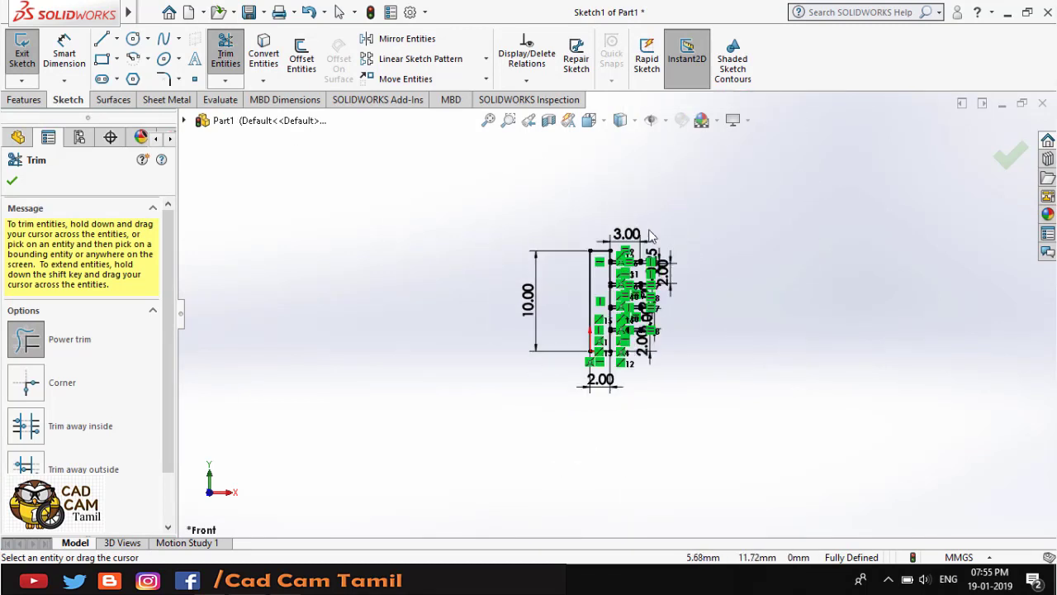
scroll(678, 265, down, 1)
scroll(715, 300, down, 2)
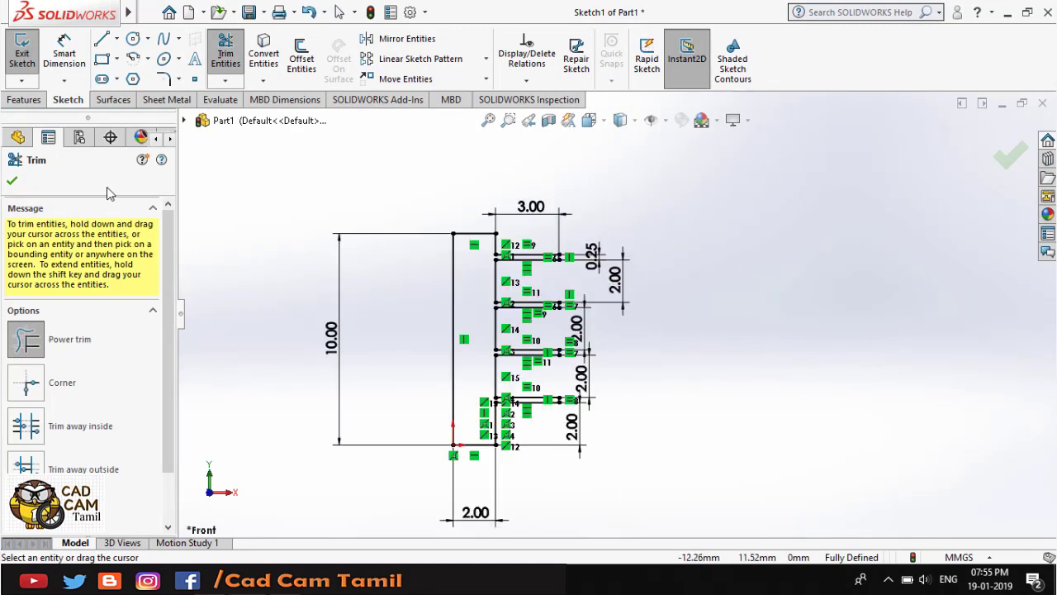
click(14, 181)
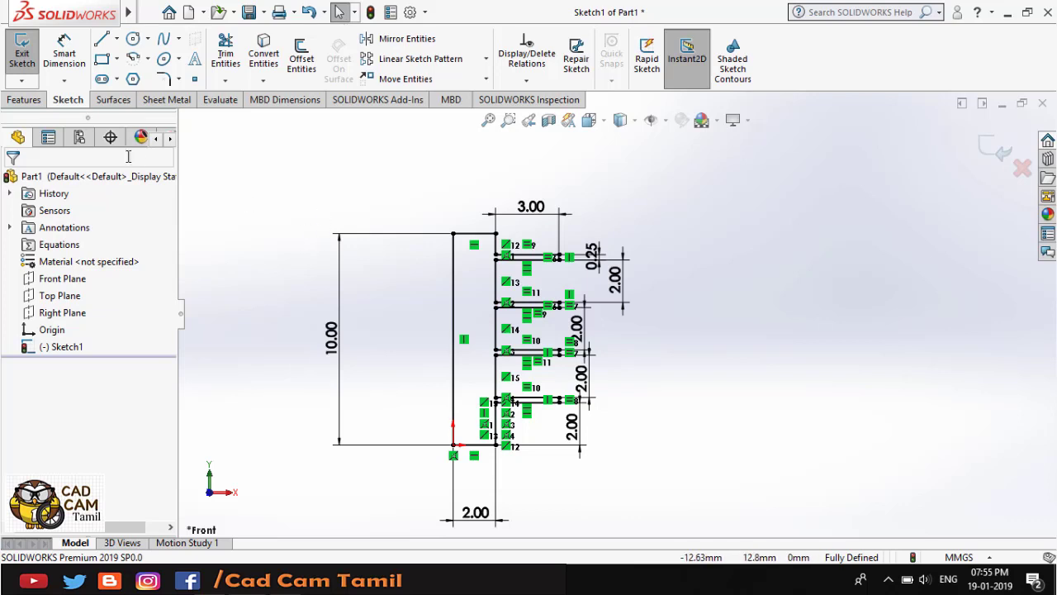
- Extrude the finned sketch Blind to a 10 mm depth, checking the exercise drawing for thickness
click(29, 103)
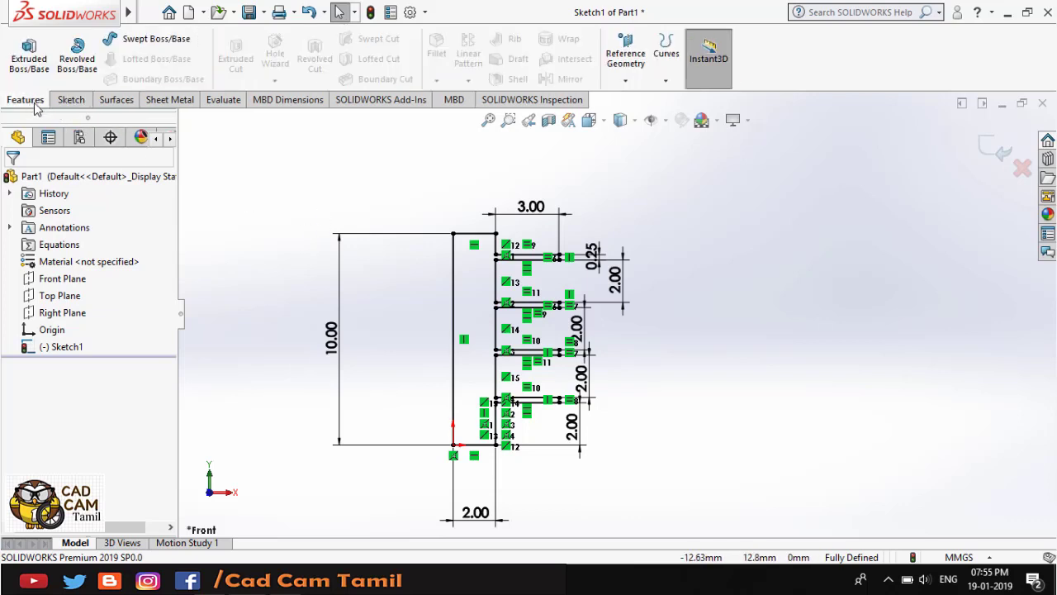
click(39, 50)
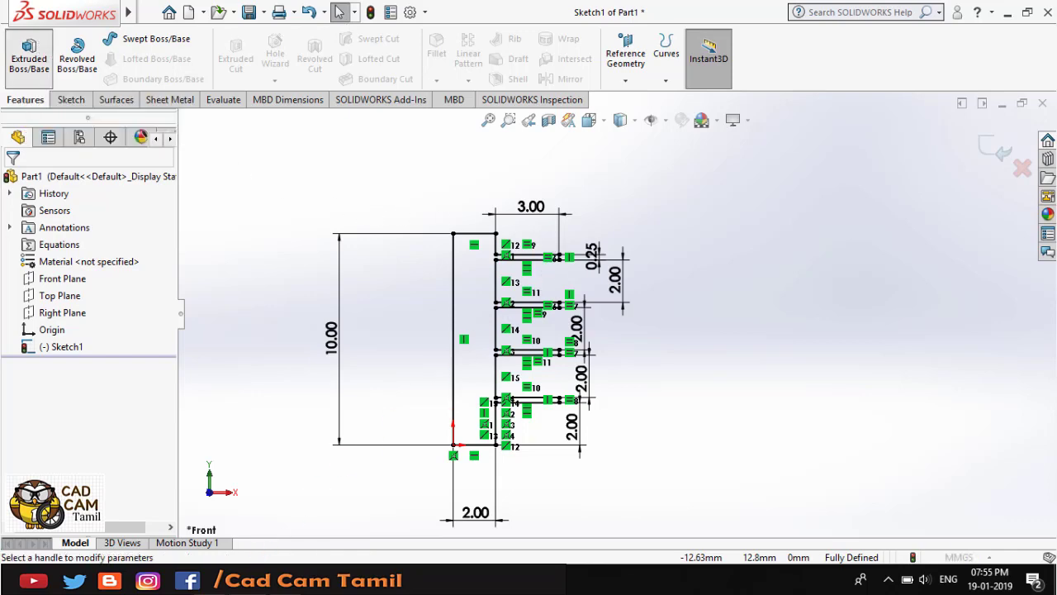
click(256, 580)
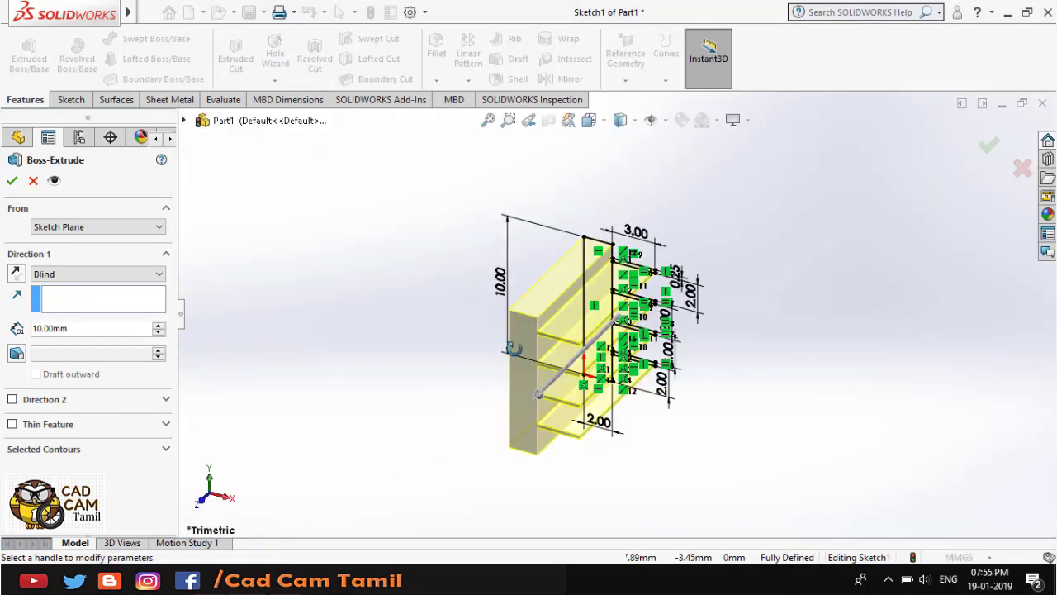
mouse_move(512, 350)
middle_down()
mouse_move(557, 302)
mouse_move(583, 350)
mouse_move(453, 369)
mouse_move(427, 383)
mouse_move(437, 388)
middle_up()
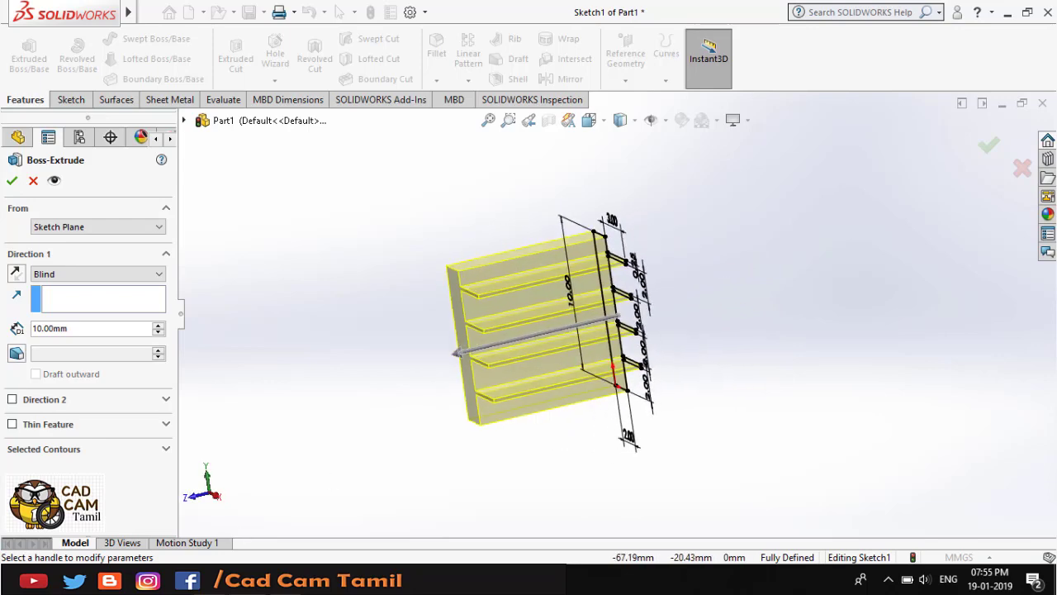
key(alt+Tab)
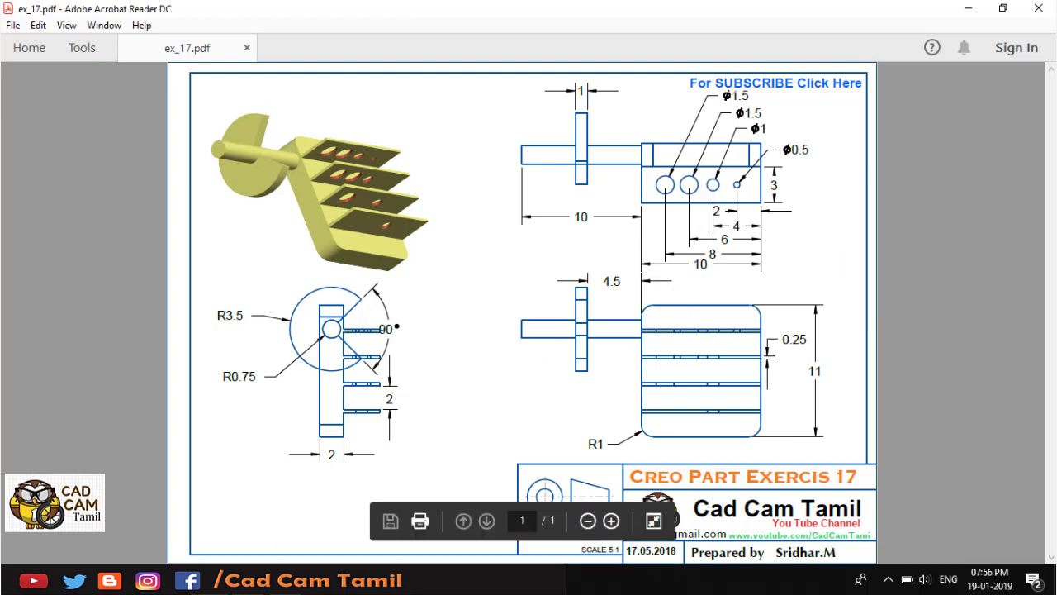
click(281, 580)
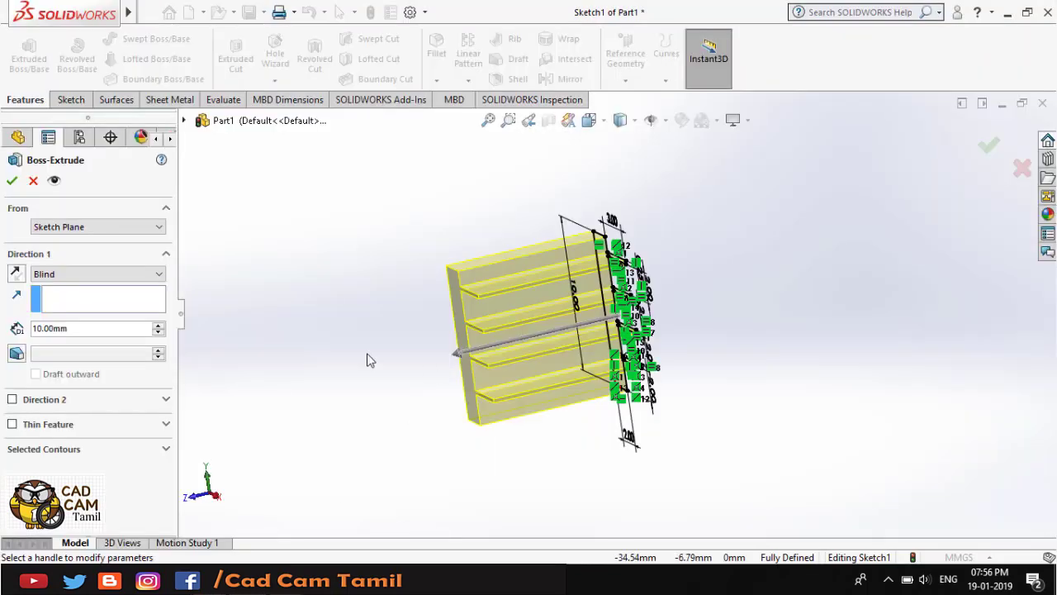
double_click(69, 328)
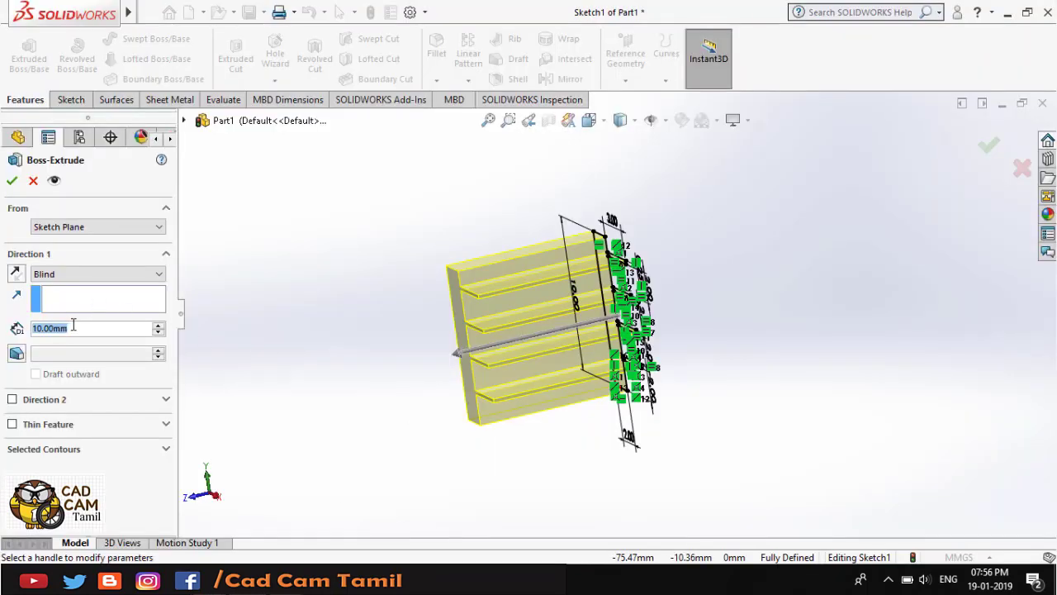
text(10)
key(Return)
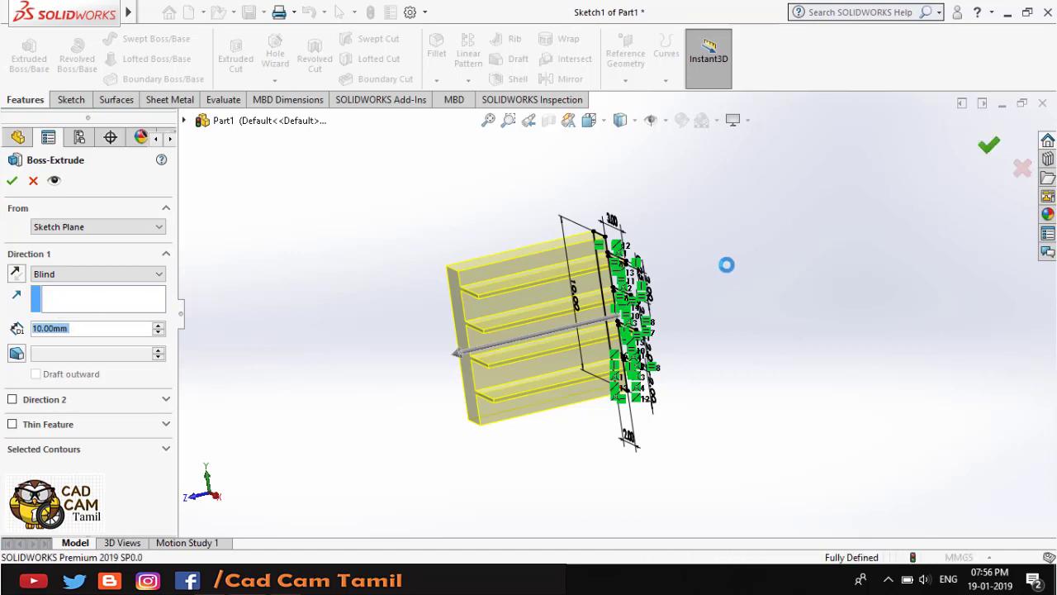
middle_drag(649, 285, 714, 253)
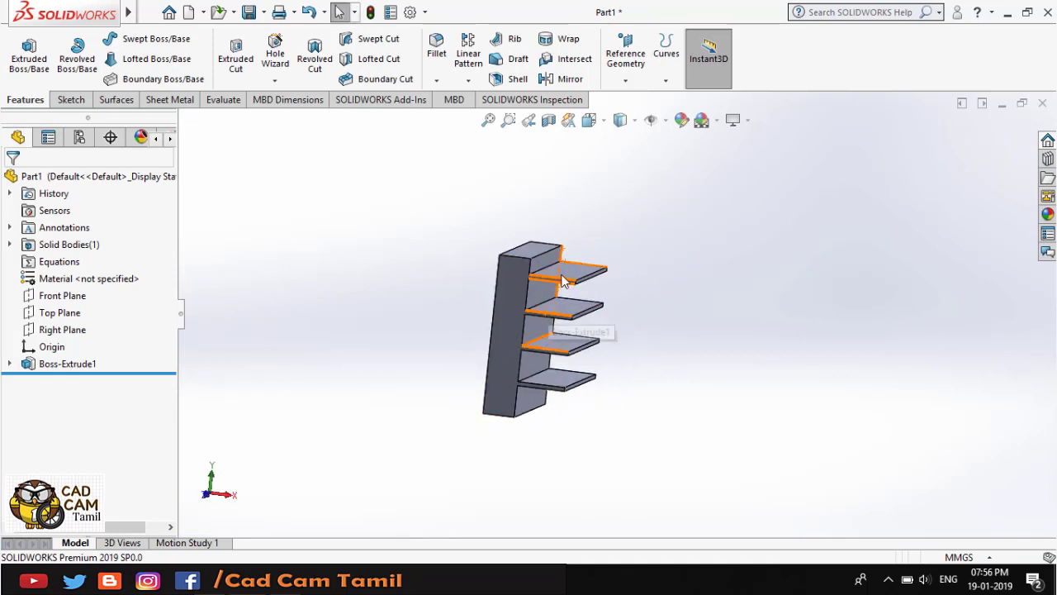
- Reopen Sketch1 of Boss-Extrude1 for editing and view it Normal To
click(9, 364)
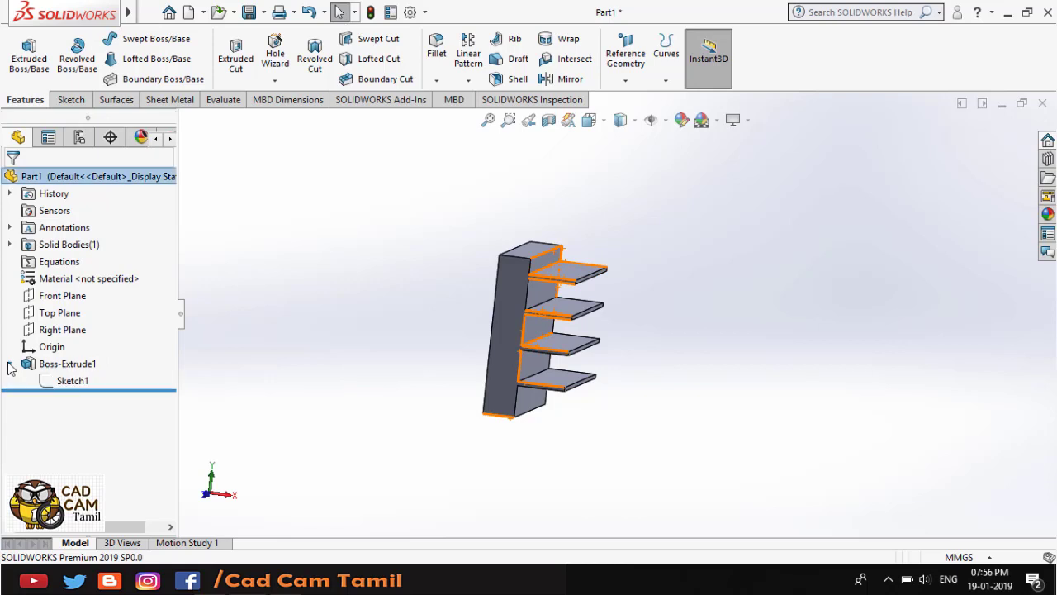
click(63, 383)
double_click(63, 382)
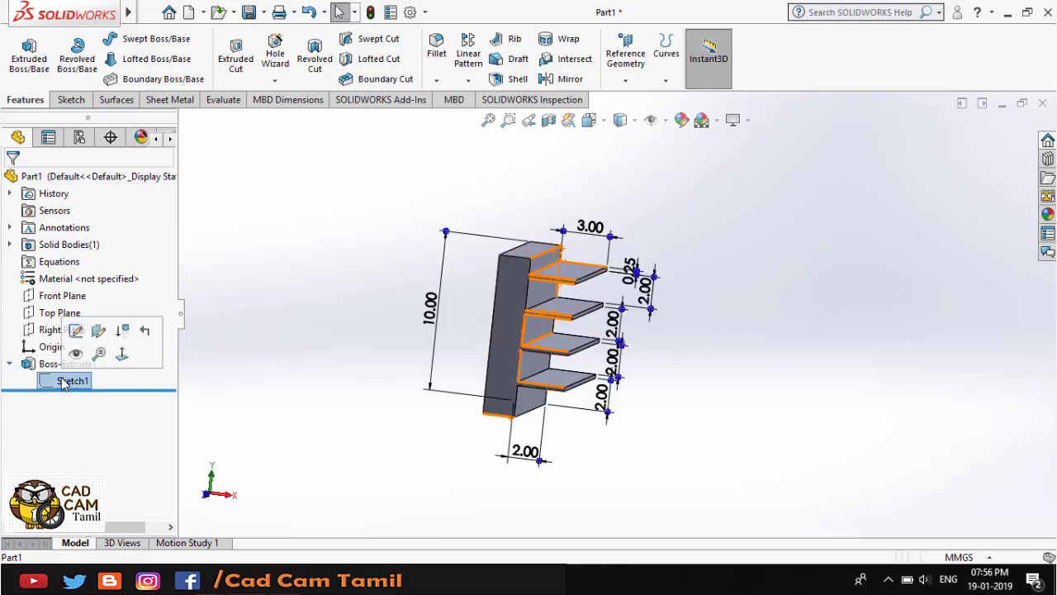
click(79, 334)
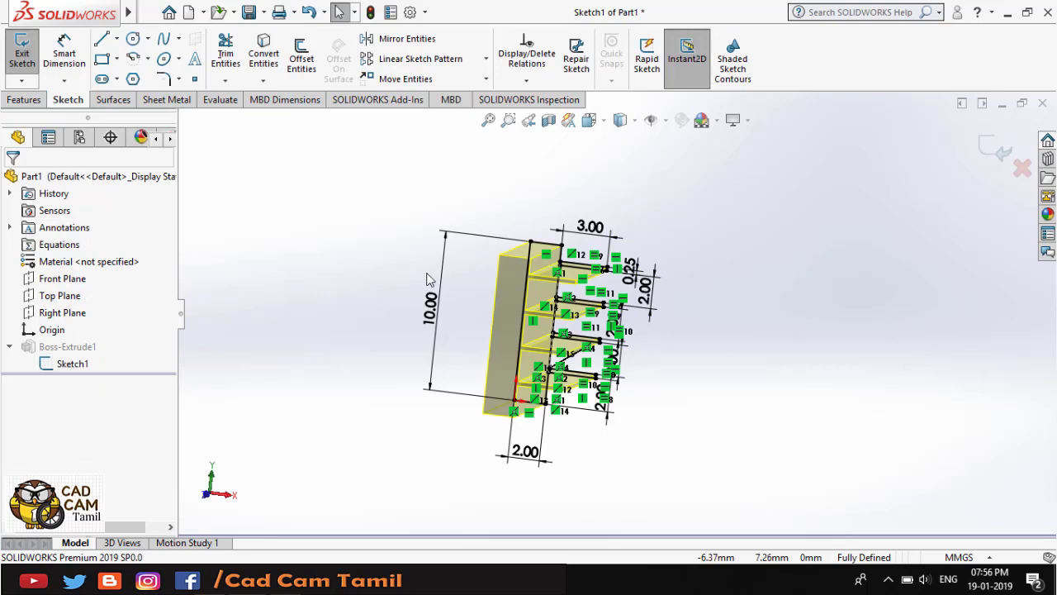
key(space)
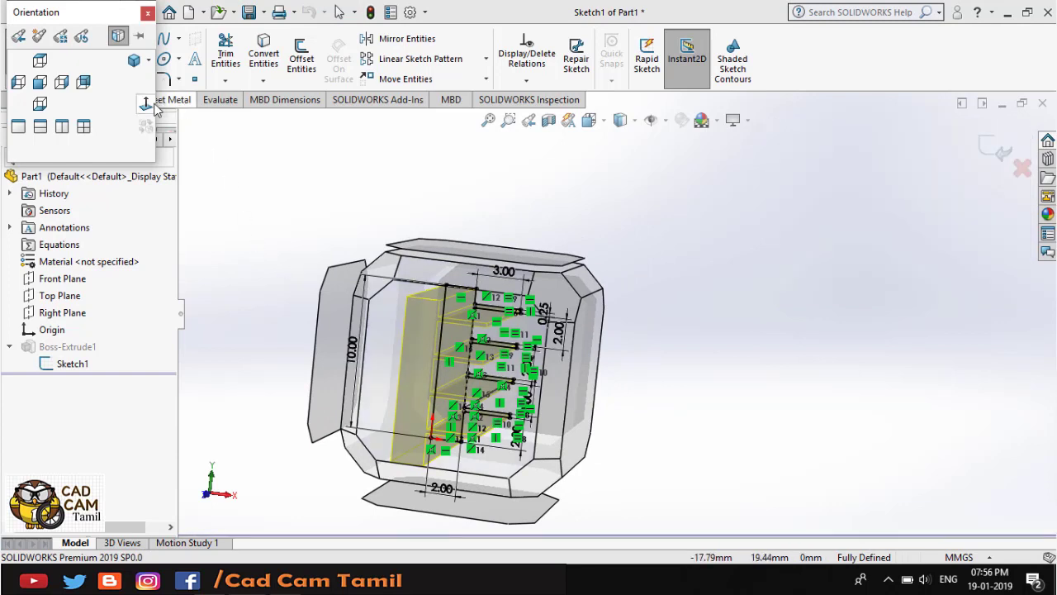
click(147, 104)
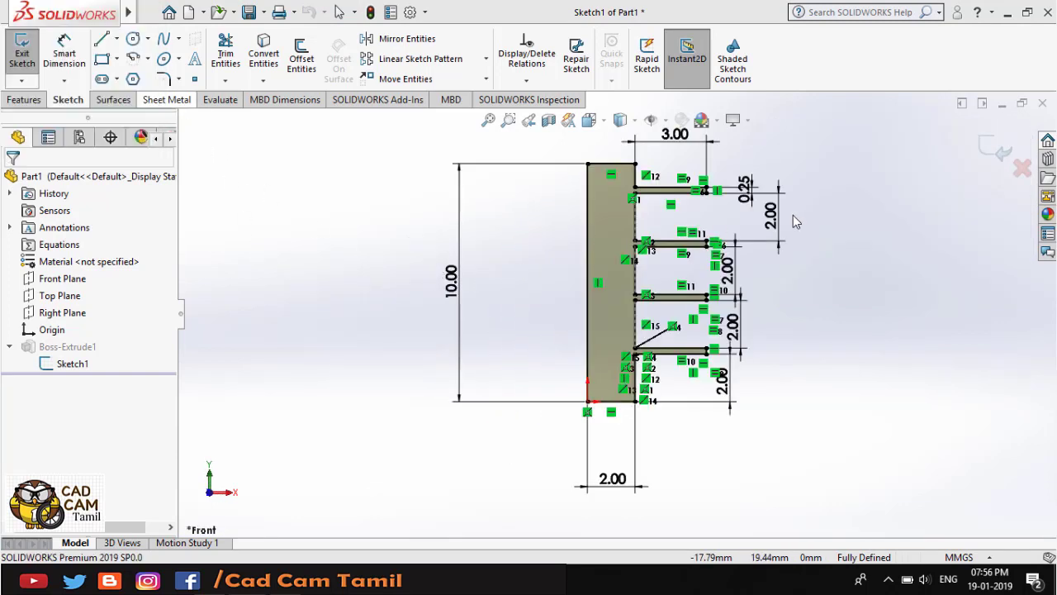
- Change the 10.00 plate height dimension to 11 and exit the sketch to rebuild
click(452, 287)
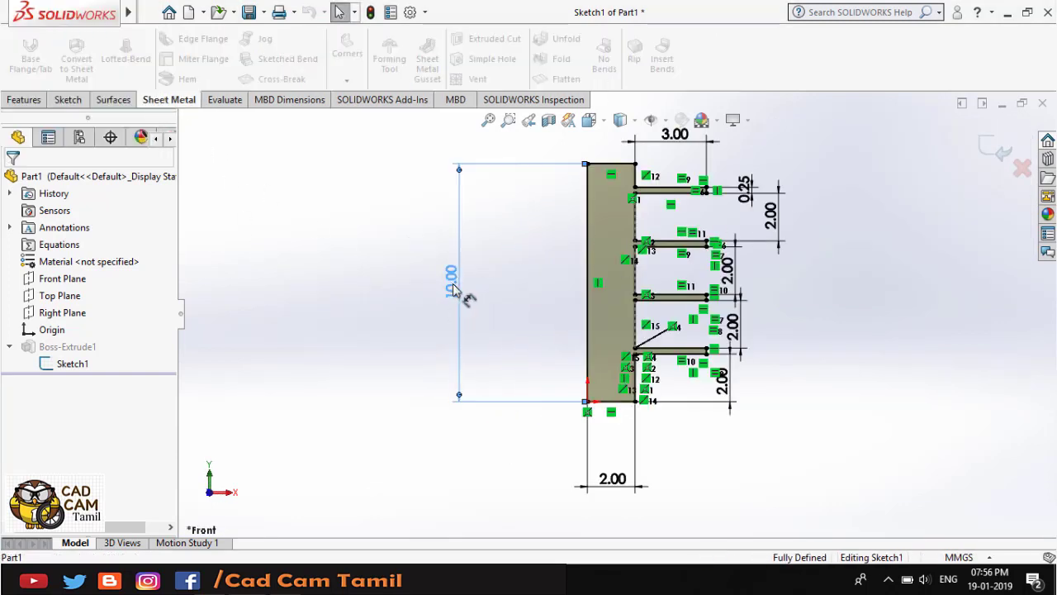
double_click(452, 288)
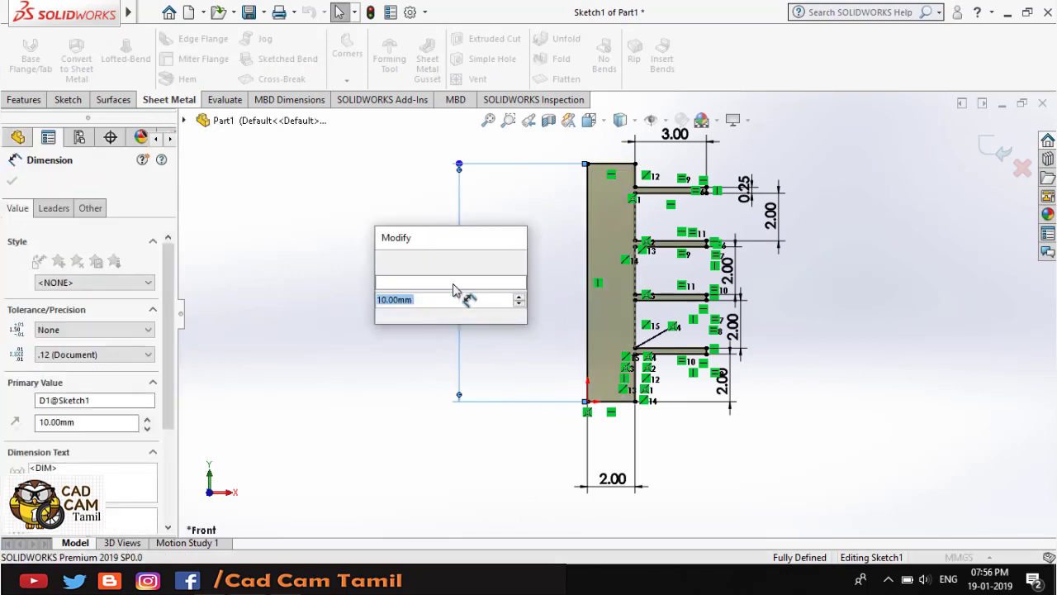
text(11)
key(Return)
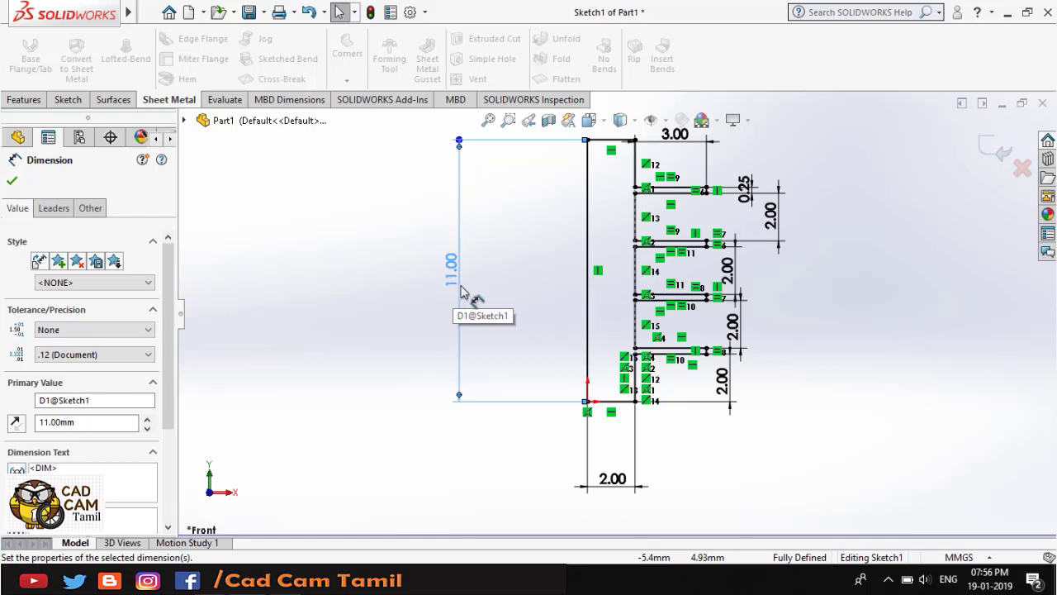
click(774, 304)
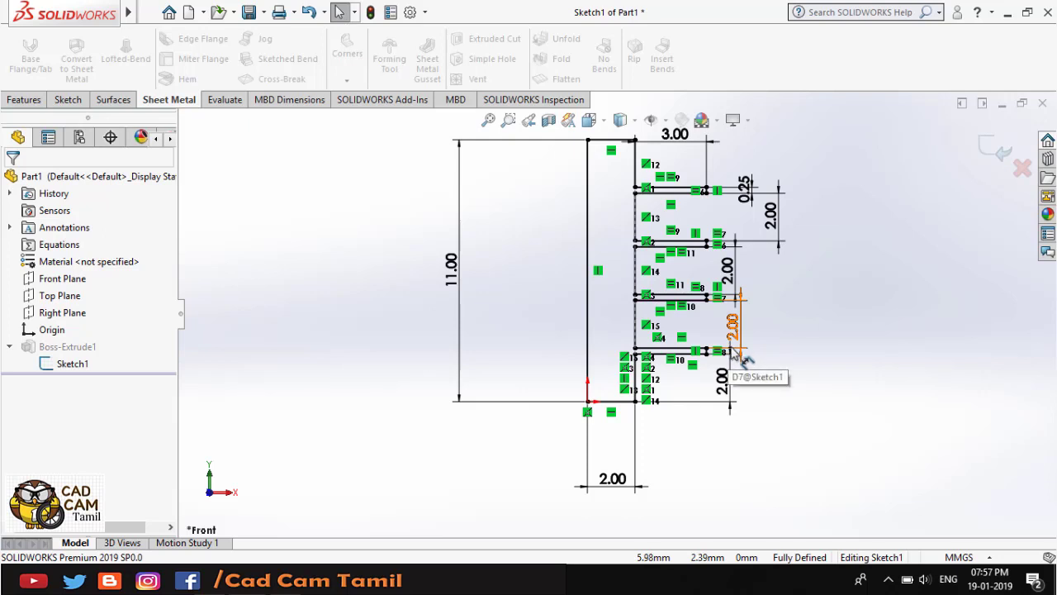
click(993, 160)
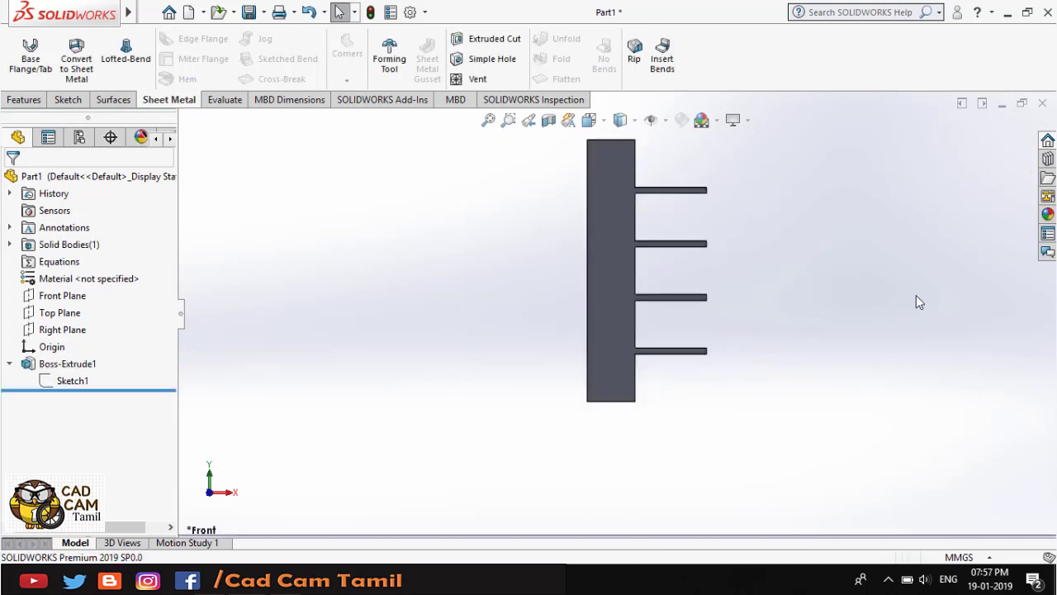
- Start a fillet on the solid and select the back plate's top-left corner edge
mouse_move(626, 363)
middle_down()
mouse_move(585, 407)
mouse_move(665, 254)
middle_up()
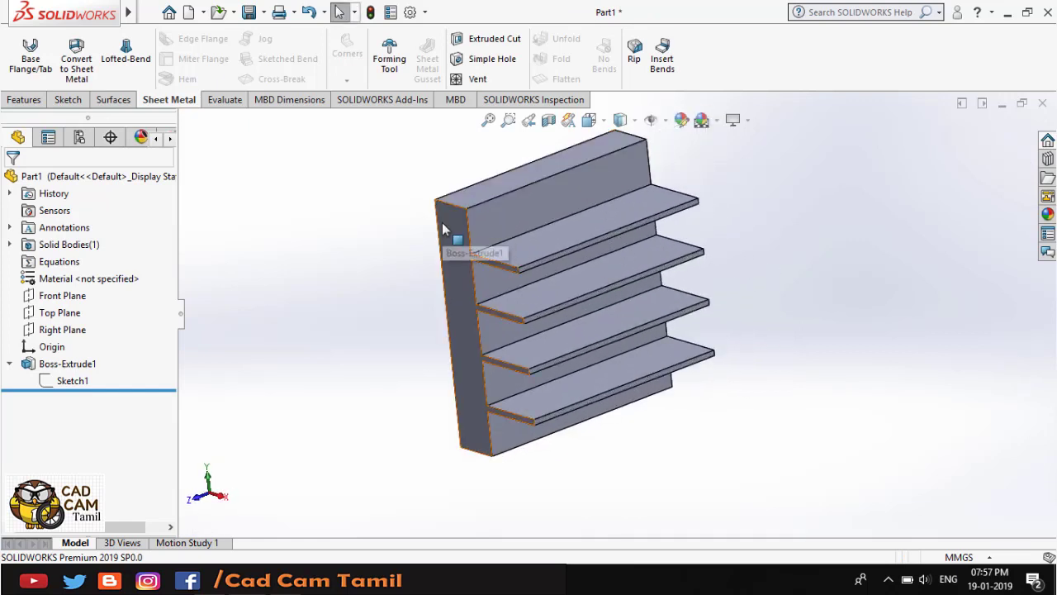
click(23, 100)
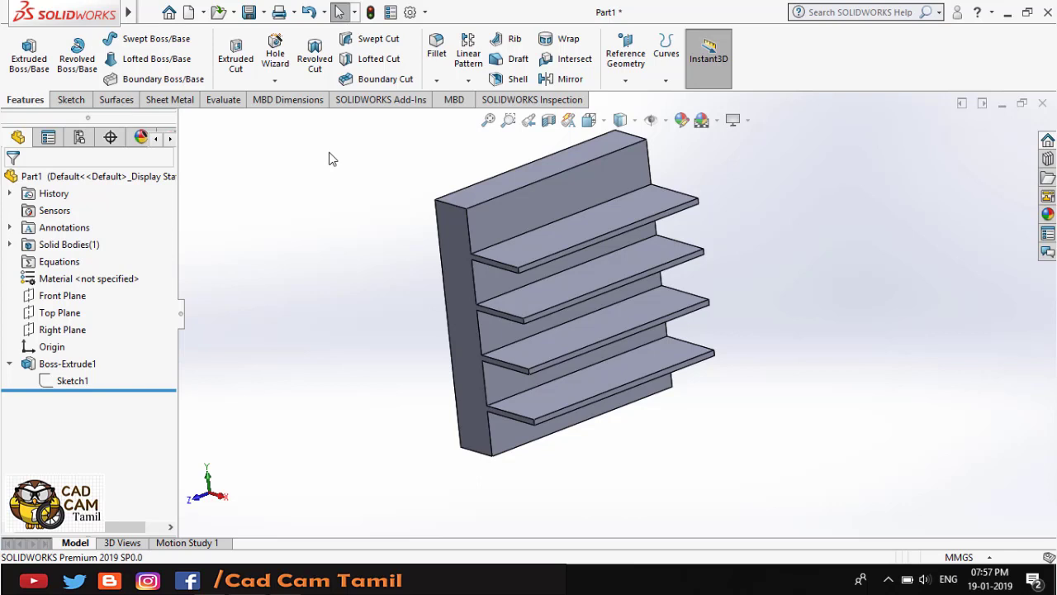
click(438, 80)
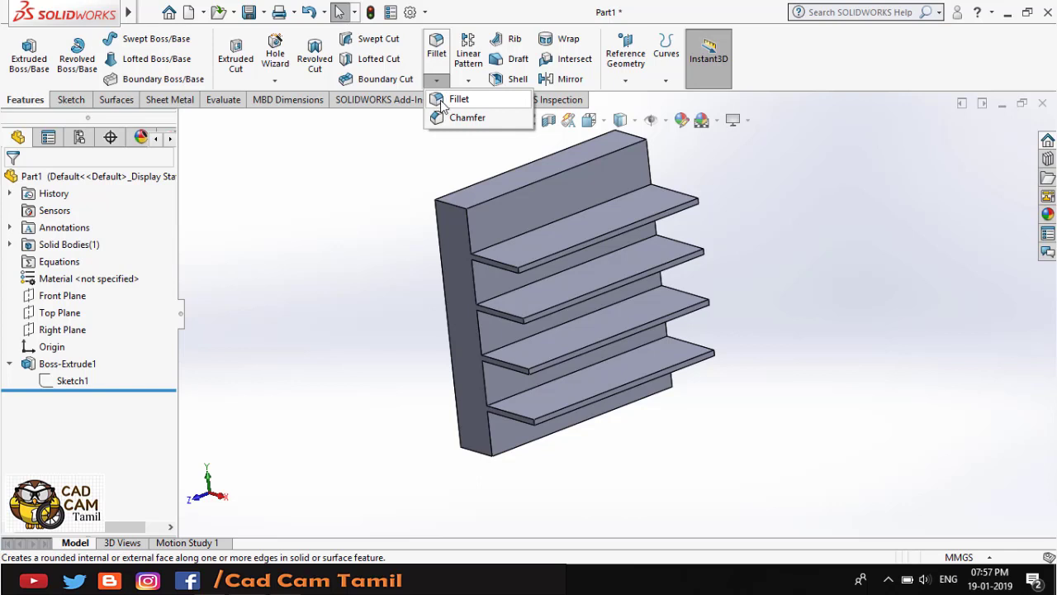
click(443, 102)
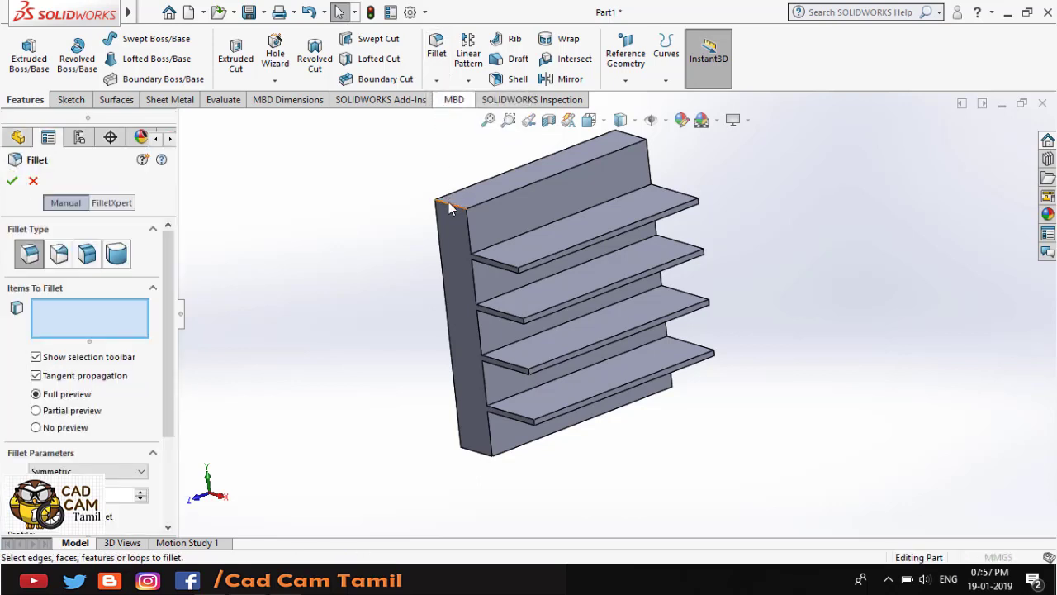
click(522, 217)
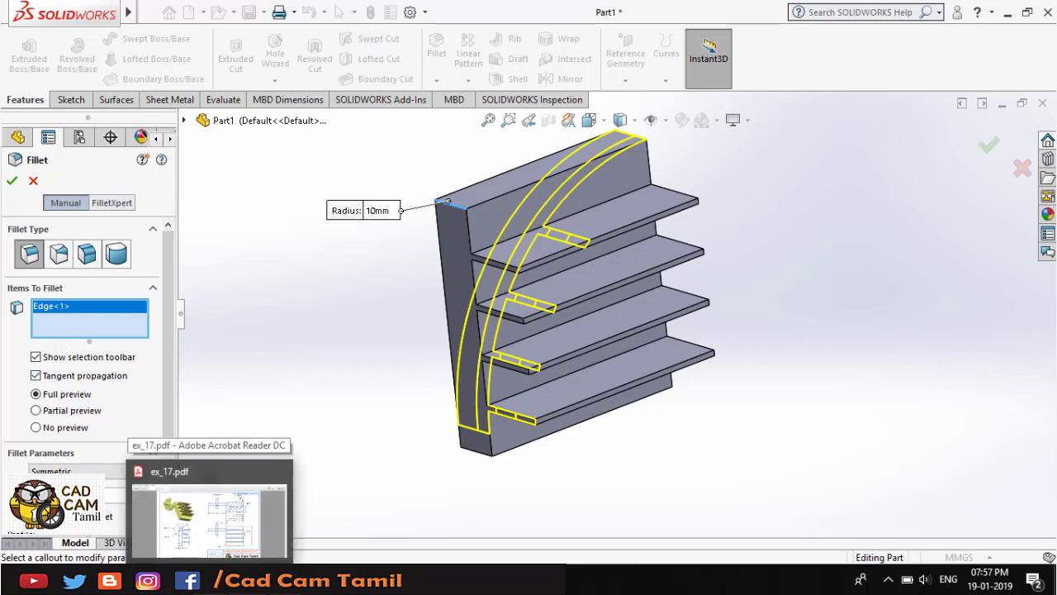
click(209, 578)
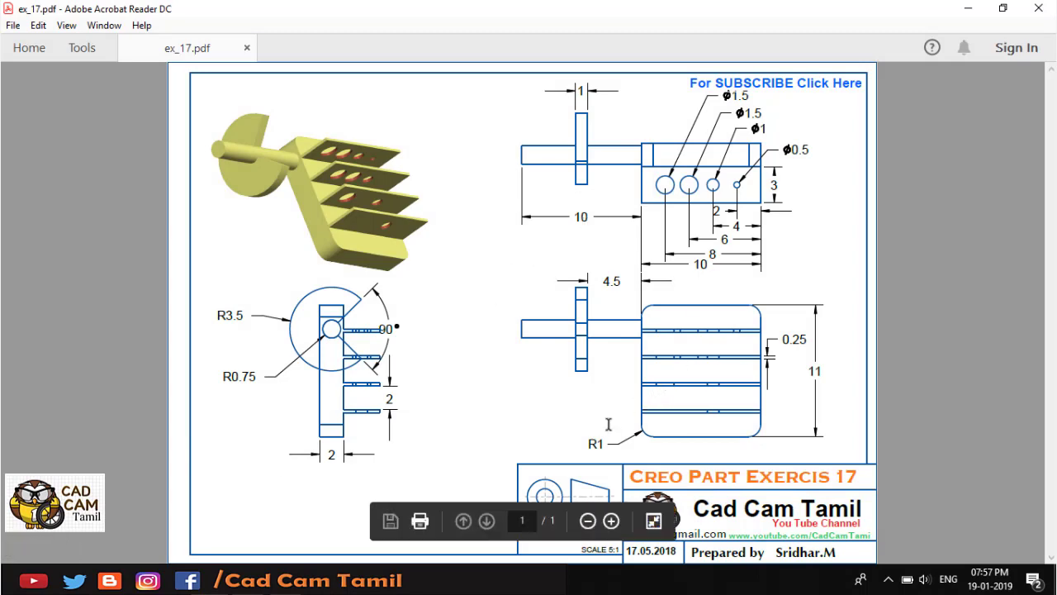
click(41, 578)
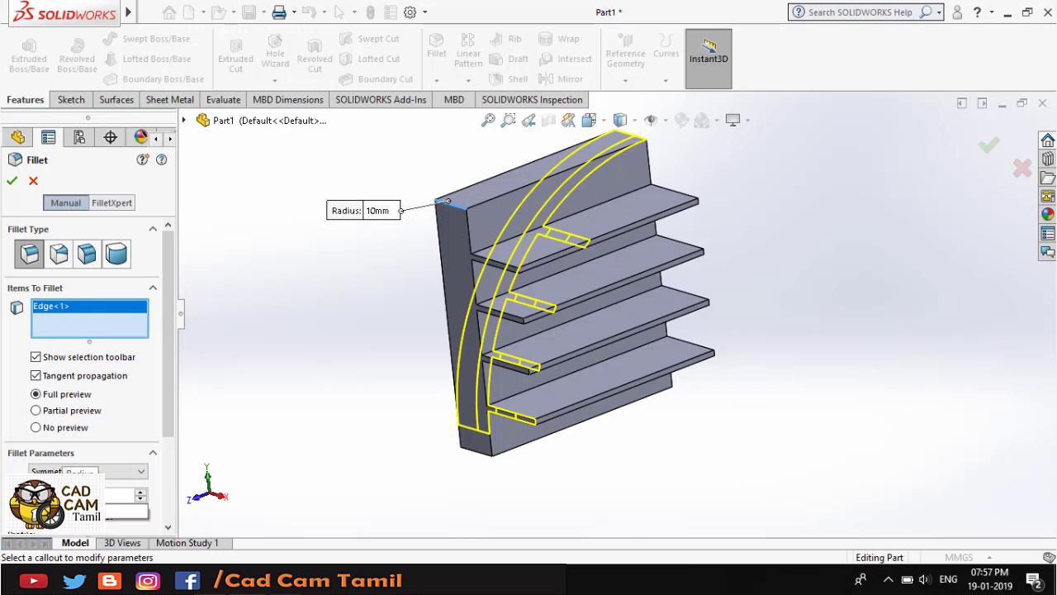
- Set the fillet radius to 1 mm, add the other three corner edges, and apply
right_click(33, 495)
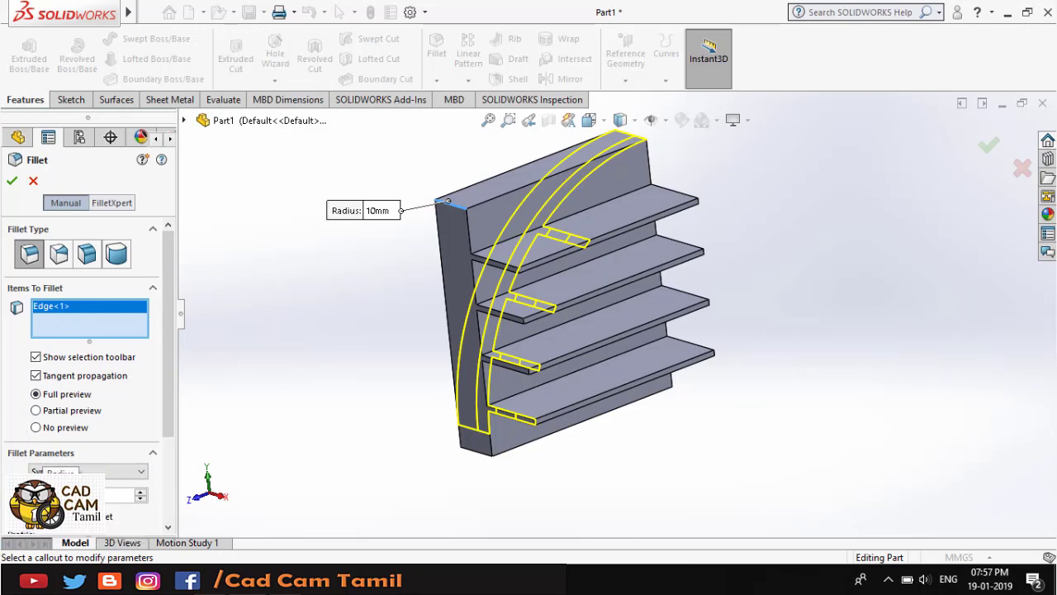
text(1)
middle_drag(474, 361, 378, 396)
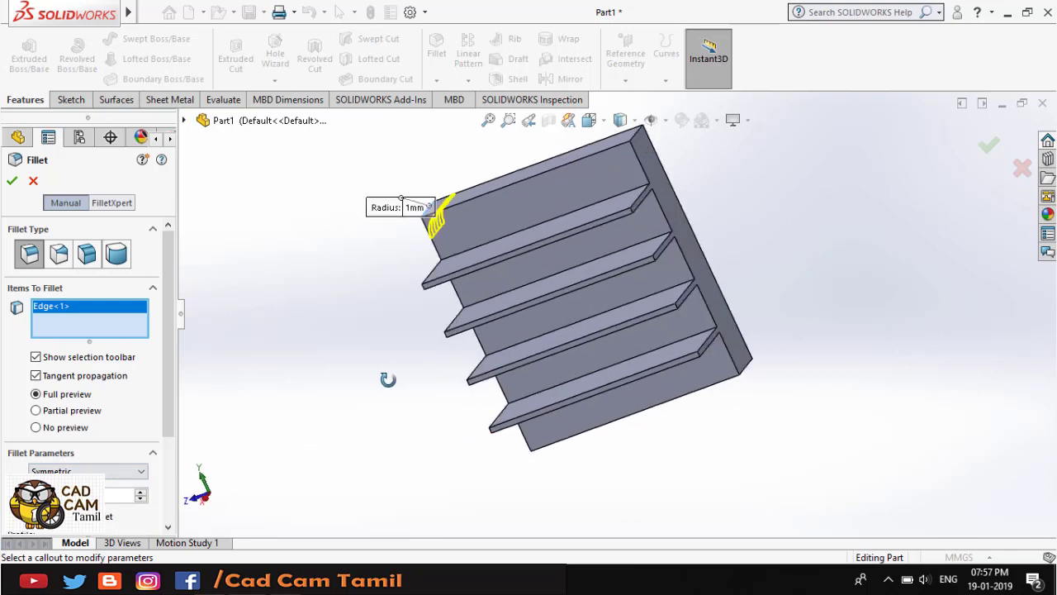
click(625, 140)
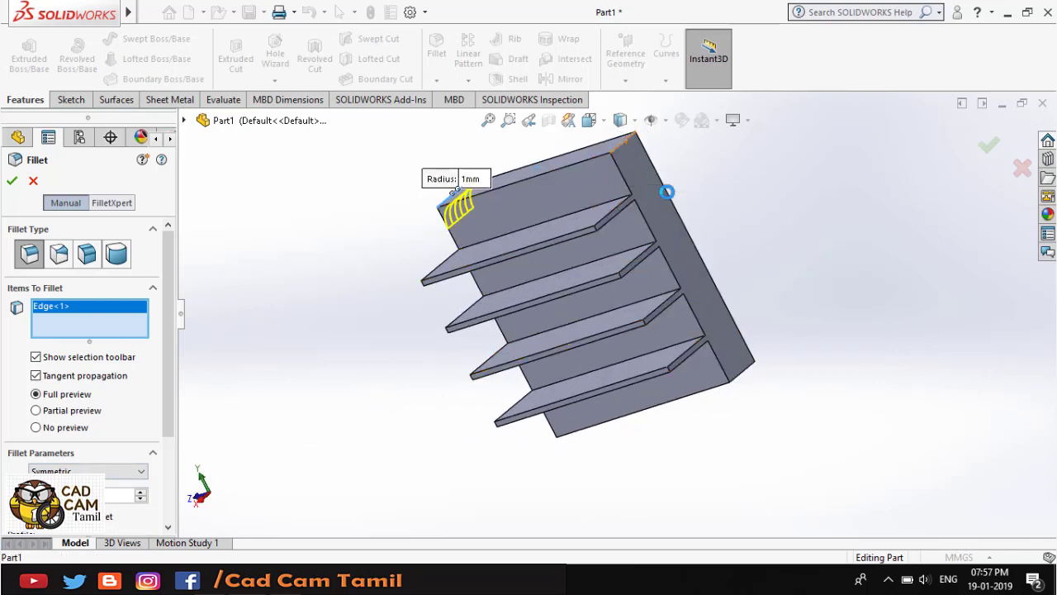
click(746, 377)
middle_drag(795, 325, 714, 335)
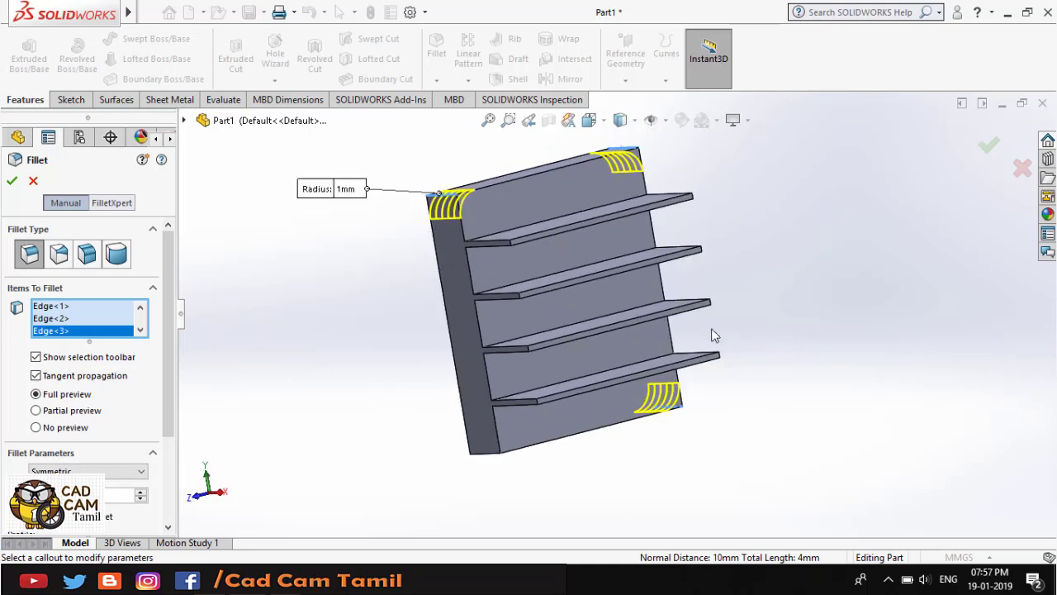
click(483, 455)
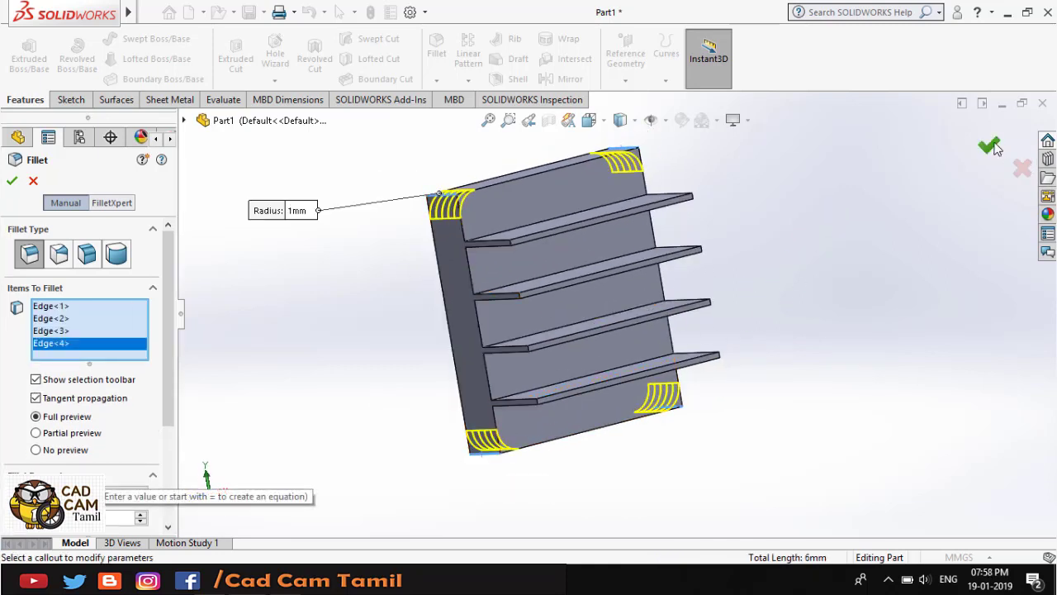
key(Return)
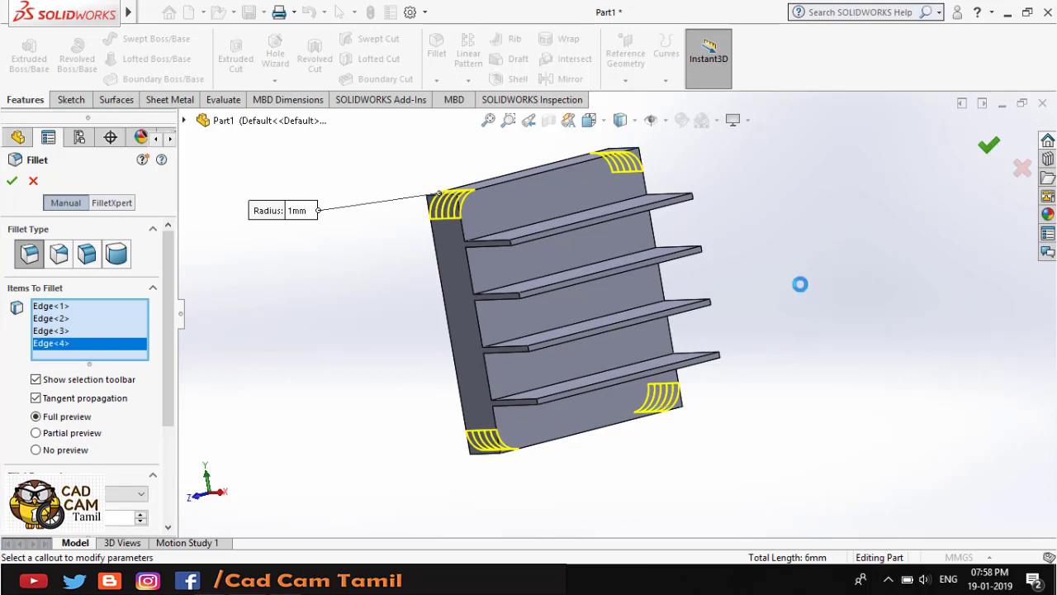
mouse_move(801, 285)
middle_down()
mouse_move(762, 245)
mouse_move(854, 262)
mouse_move(679, 313)
middle_up()
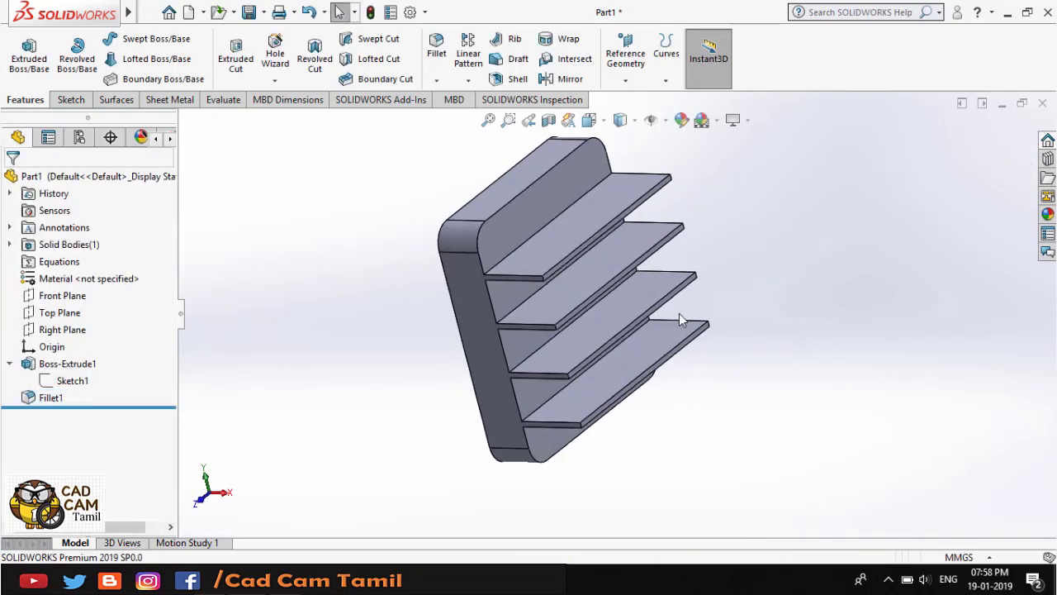
- Start a new sketch on the back plate's side face, viewed Normal To
click(471, 316)
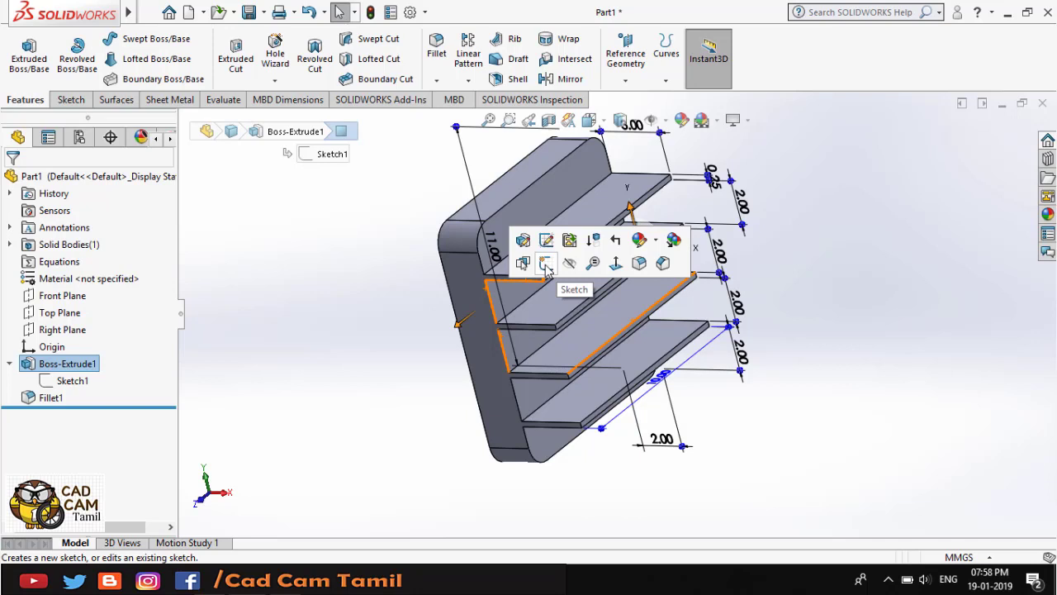
middle_drag(546, 264, 414, 281)
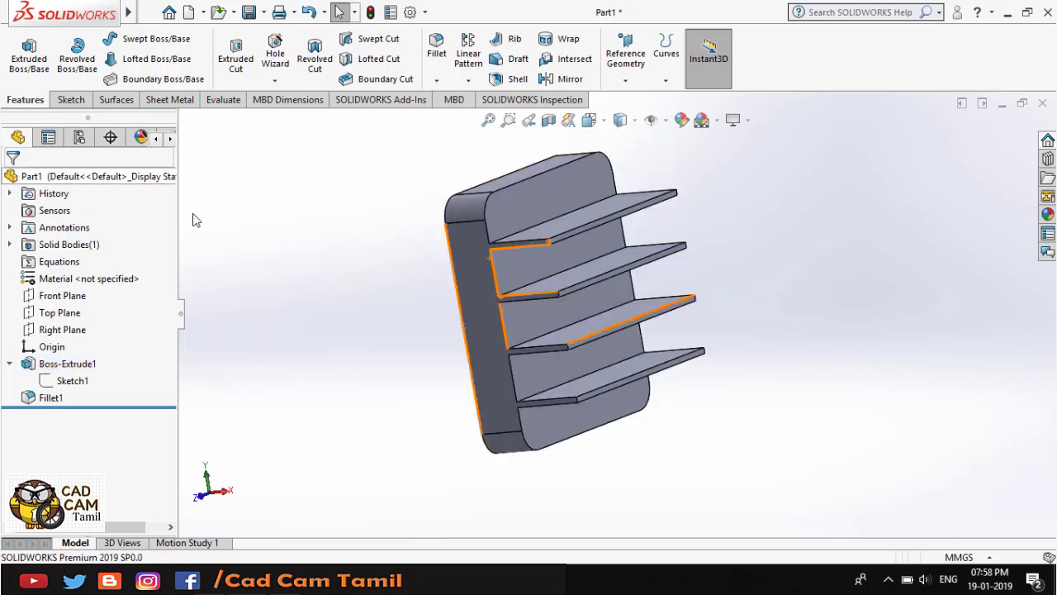
click(472, 302)
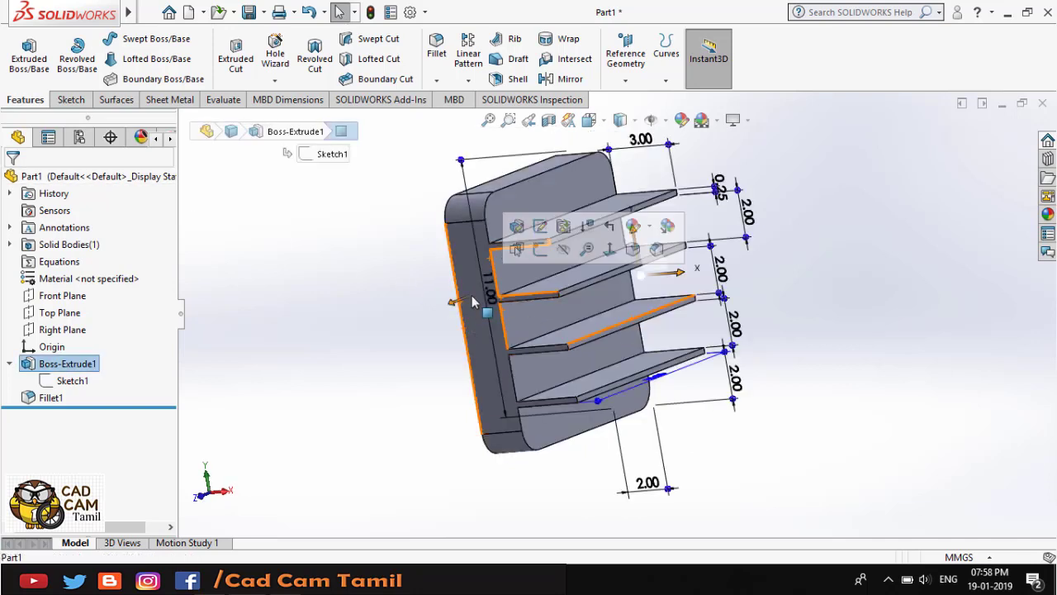
click(539, 250)
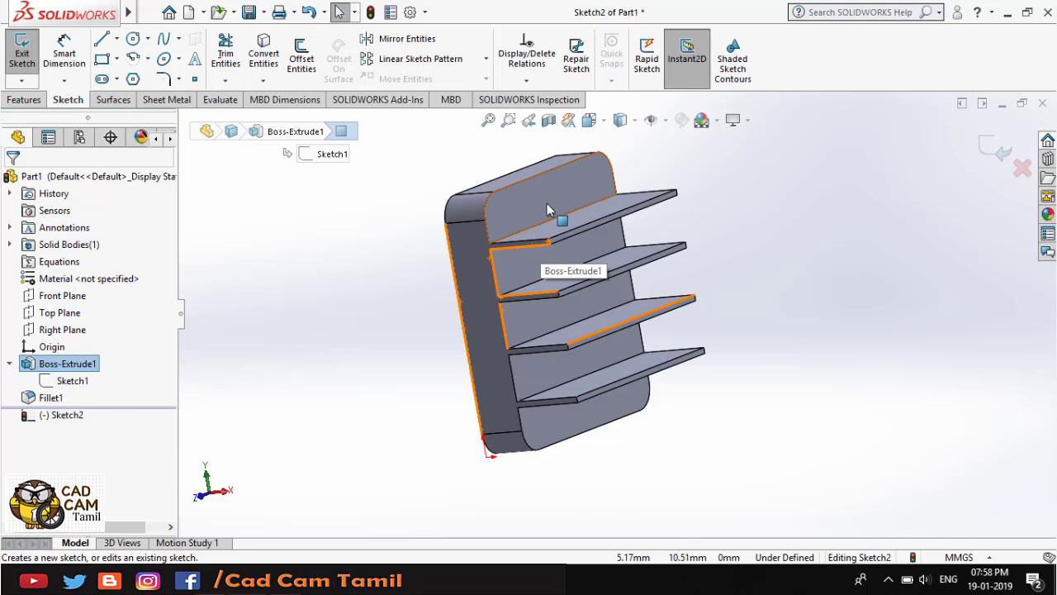
key(space)
click(146, 104)
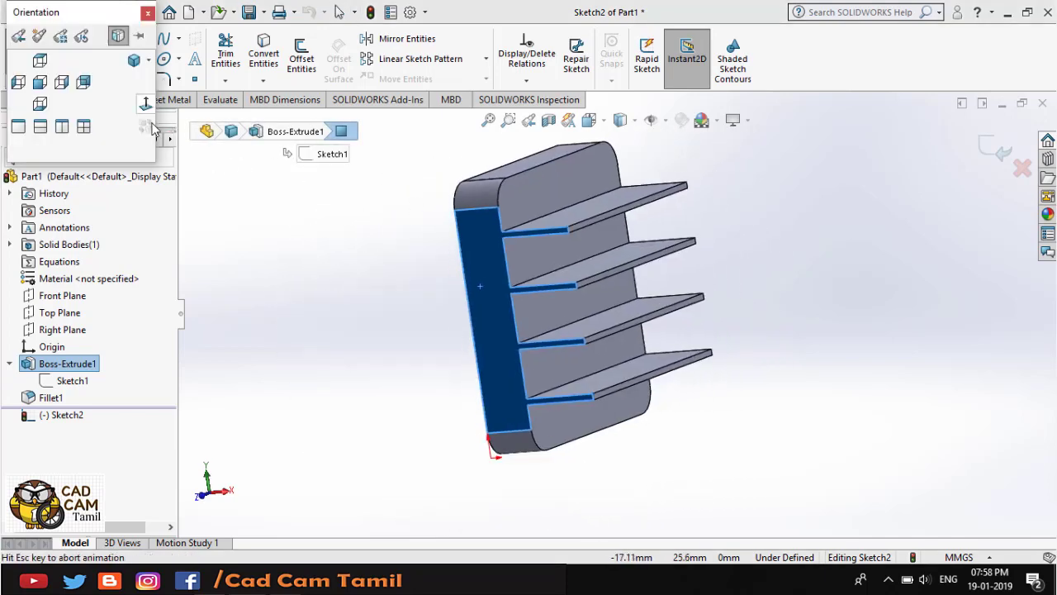
click(404, 309)
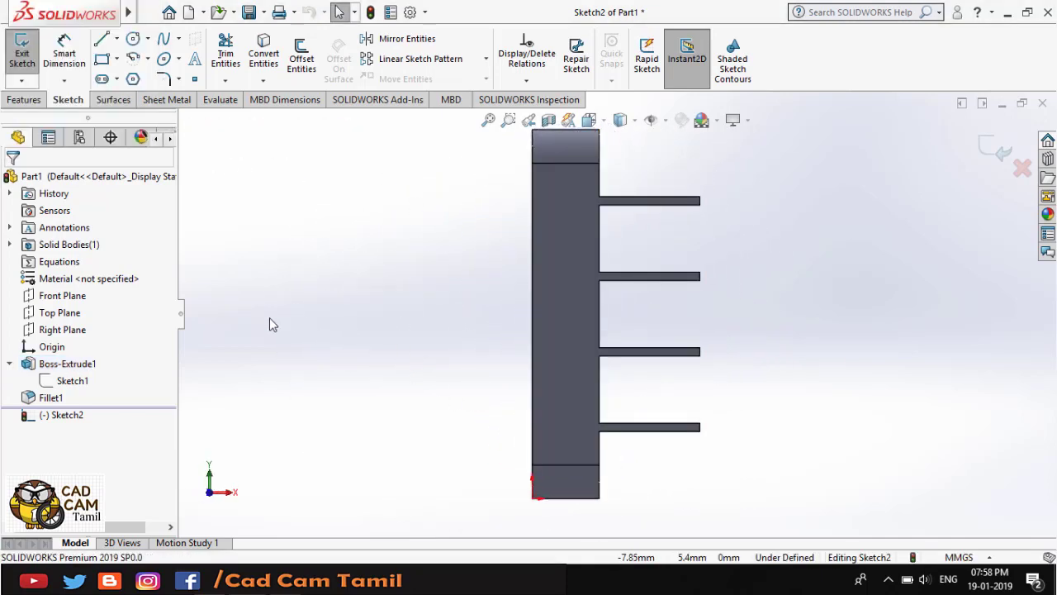
- Draw a circle near the top of the plate
click(132, 39)
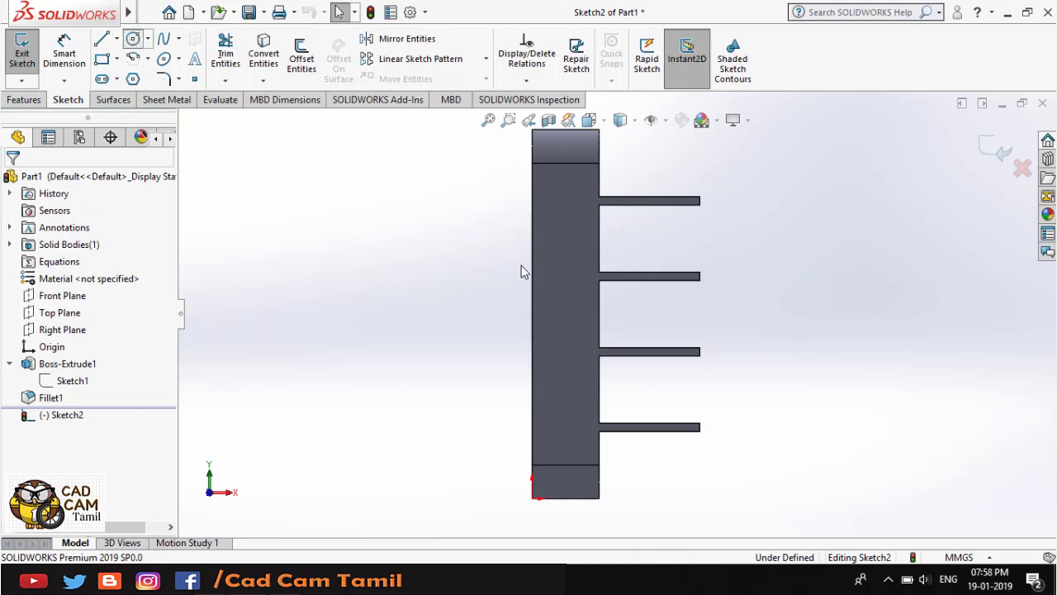
click(565, 216)
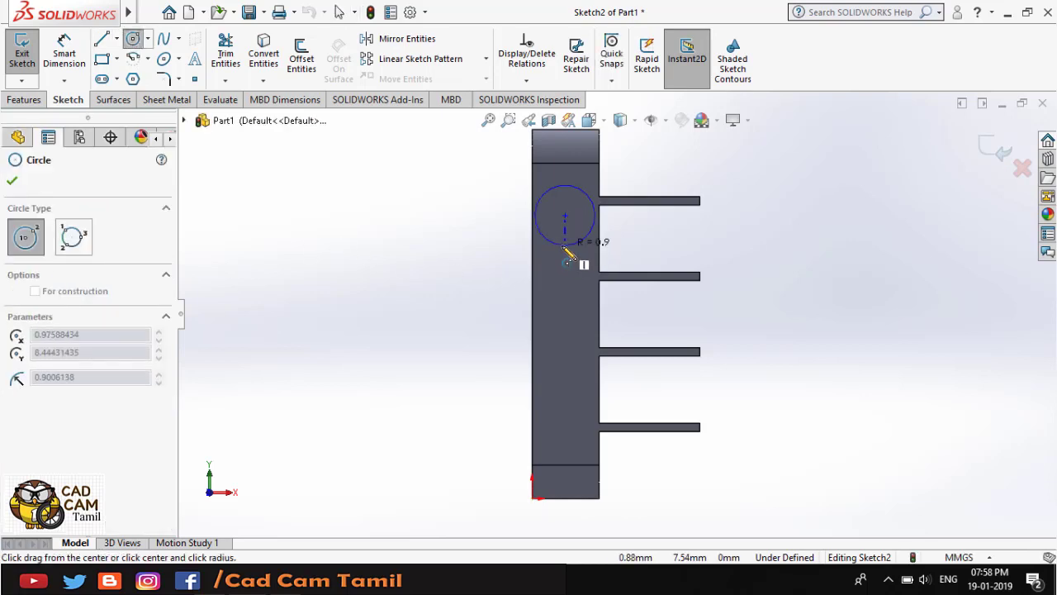
click(565, 245)
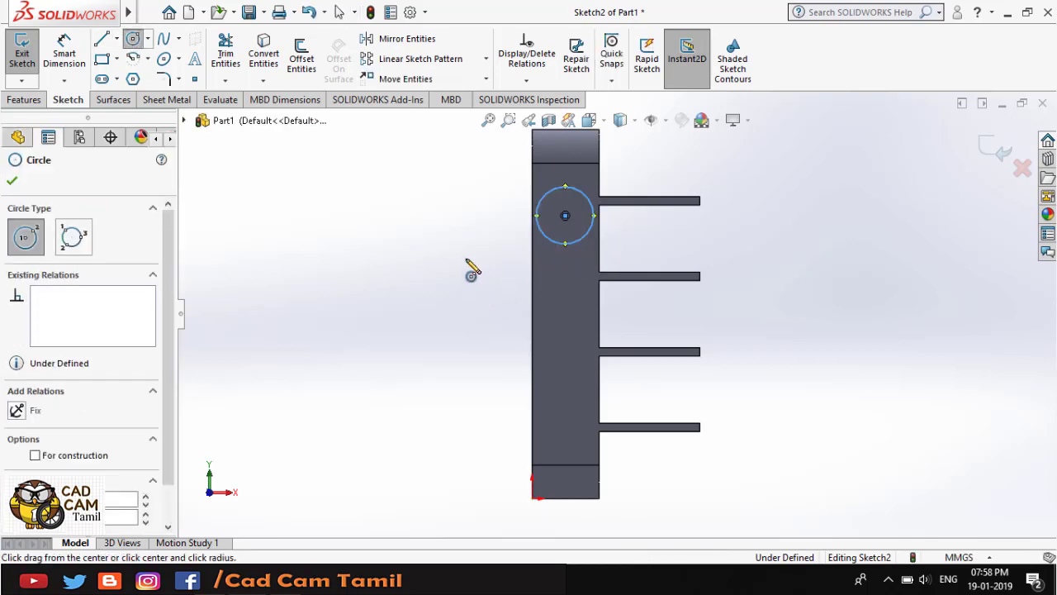
middle_drag(471, 275, 463, 257)
key(Escape)
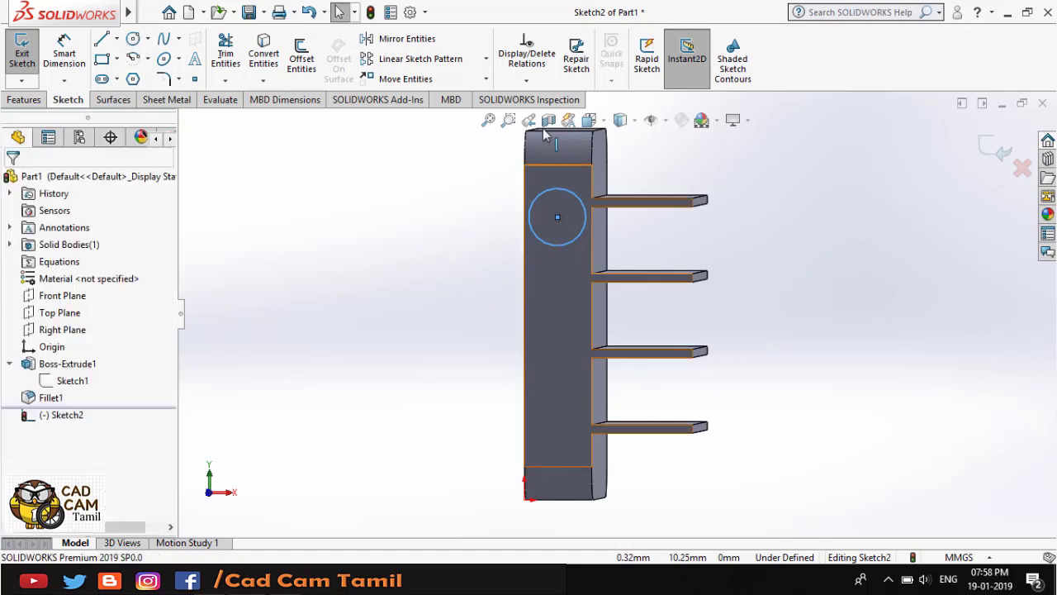
- Face the sketch Normal To, show hidden lines, and compare with the exercise drawing
click(589, 120)
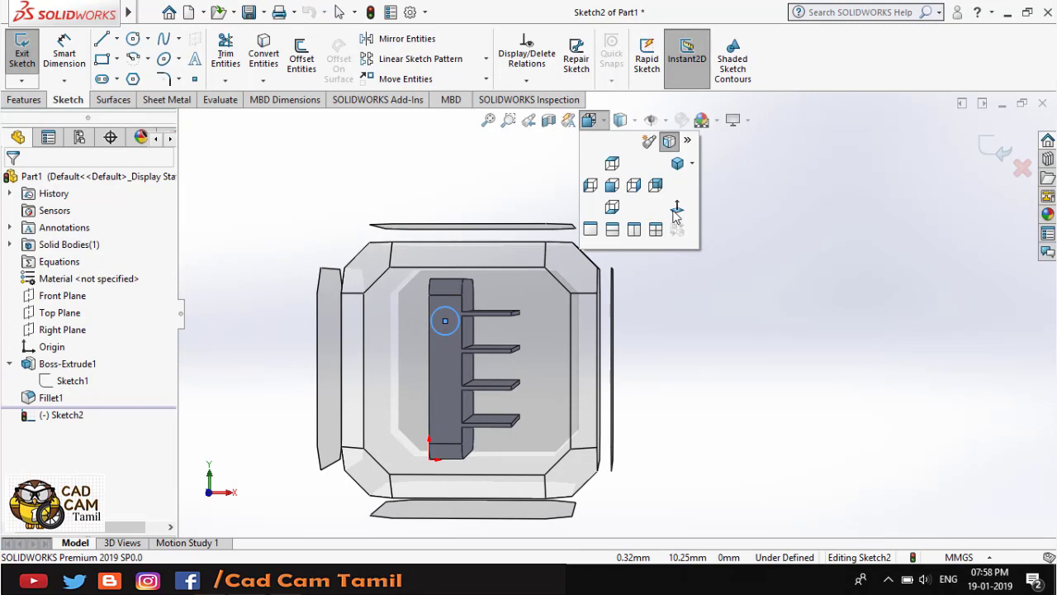
click(677, 207)
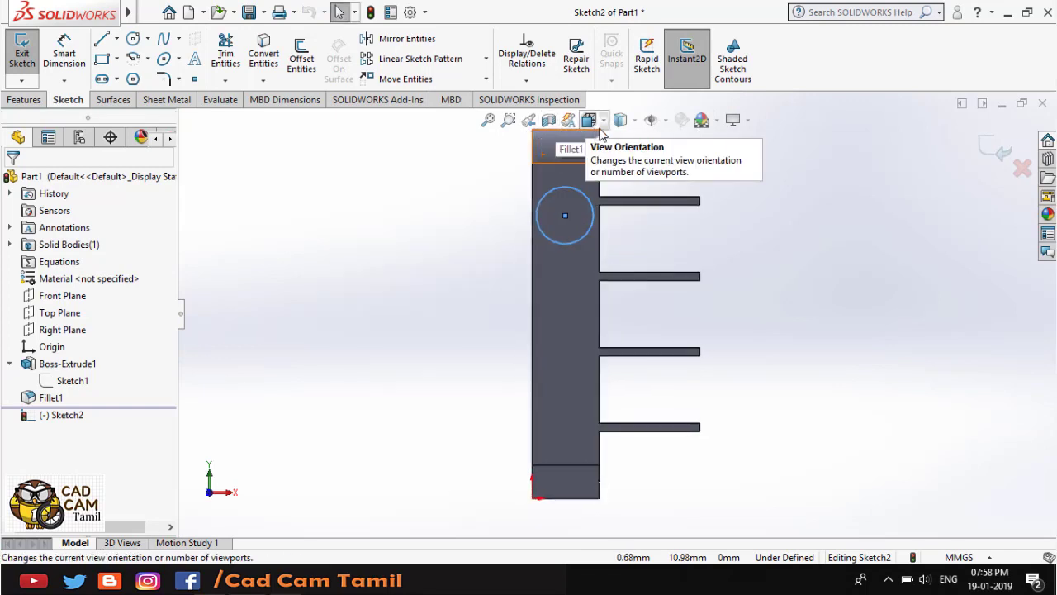
click(636, 124)
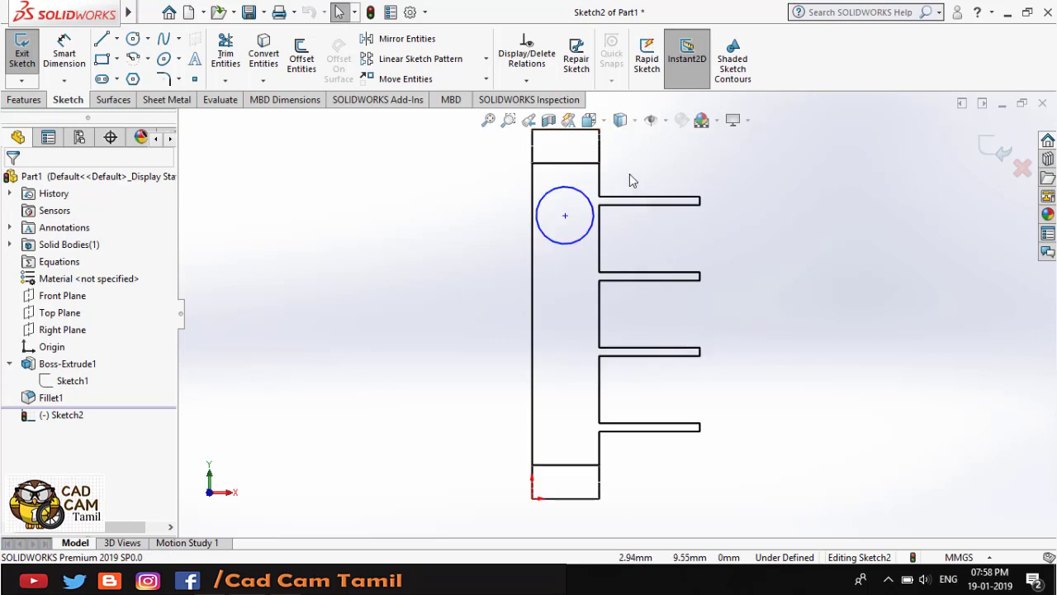
scroll(629, 173, down, 2)
scroll(562, 256, up, 1)
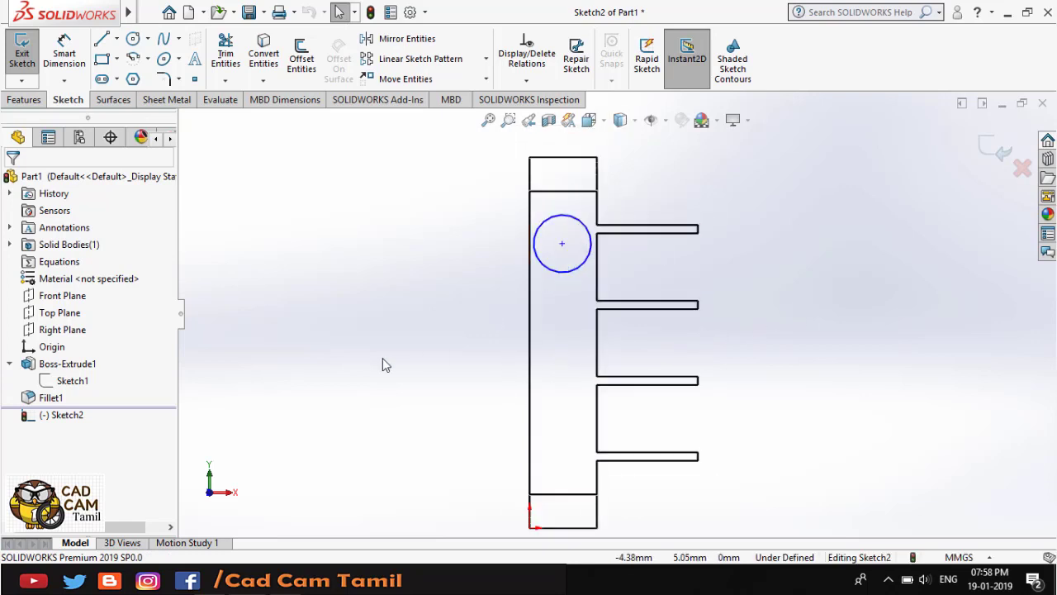
key(alt+Tab)
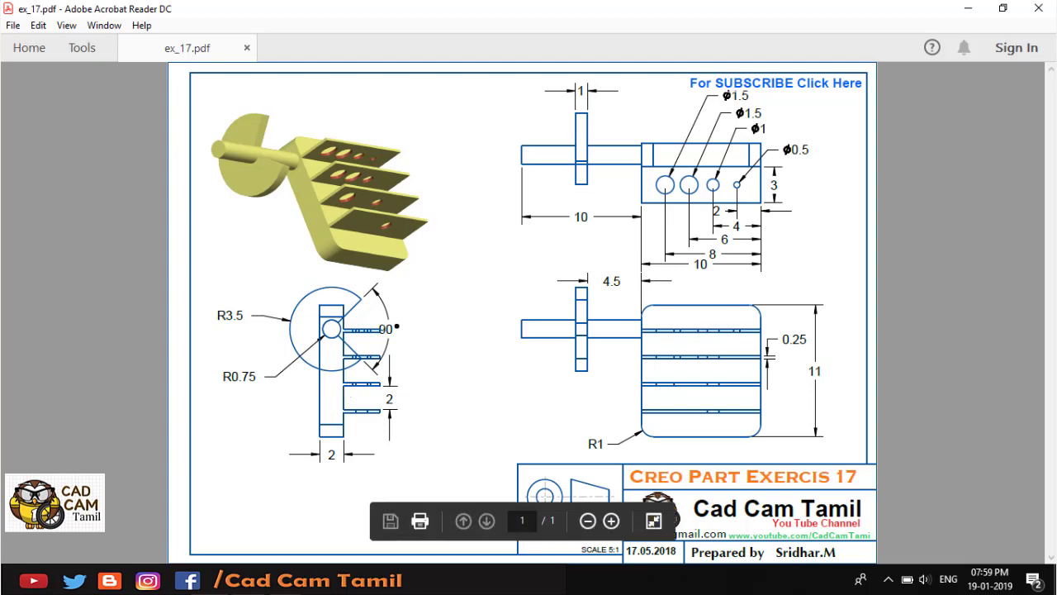
key(alt+Tab)
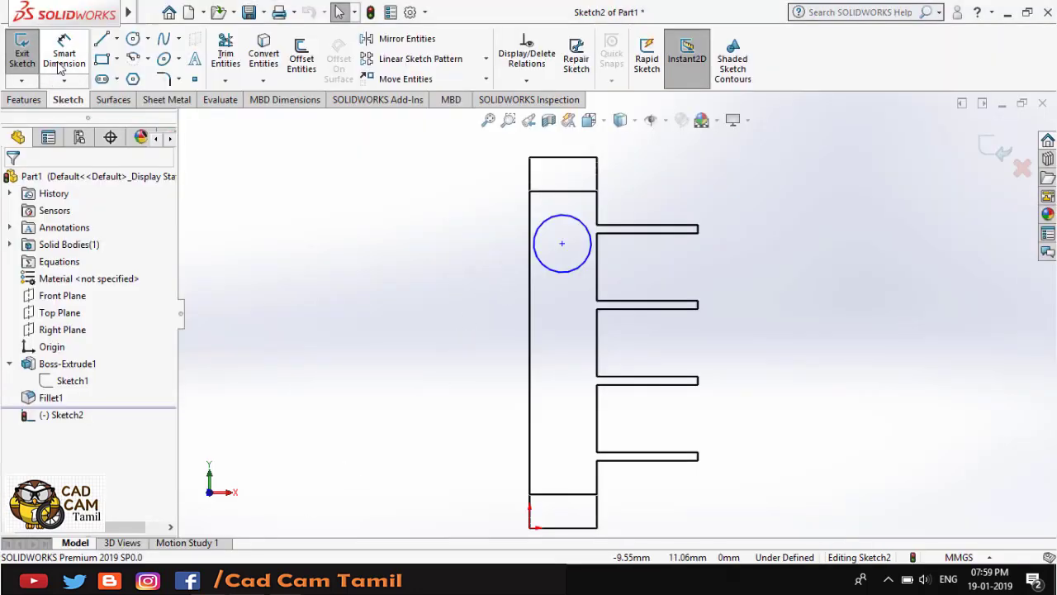
- Dimension the circle's diameter at 1.50
click(60, 68)
click(565, 217)
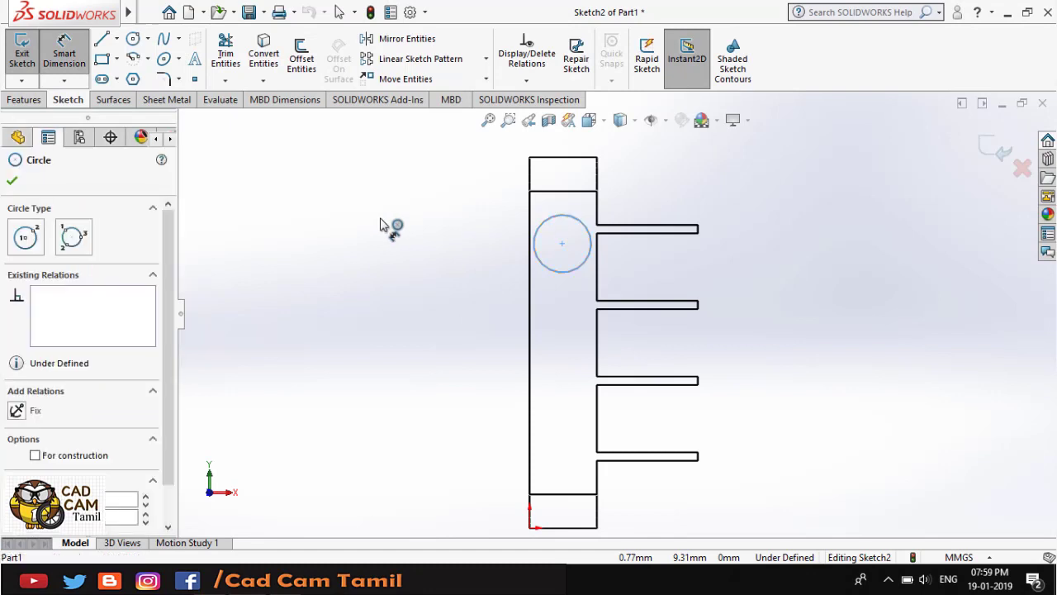
click(382, 281)
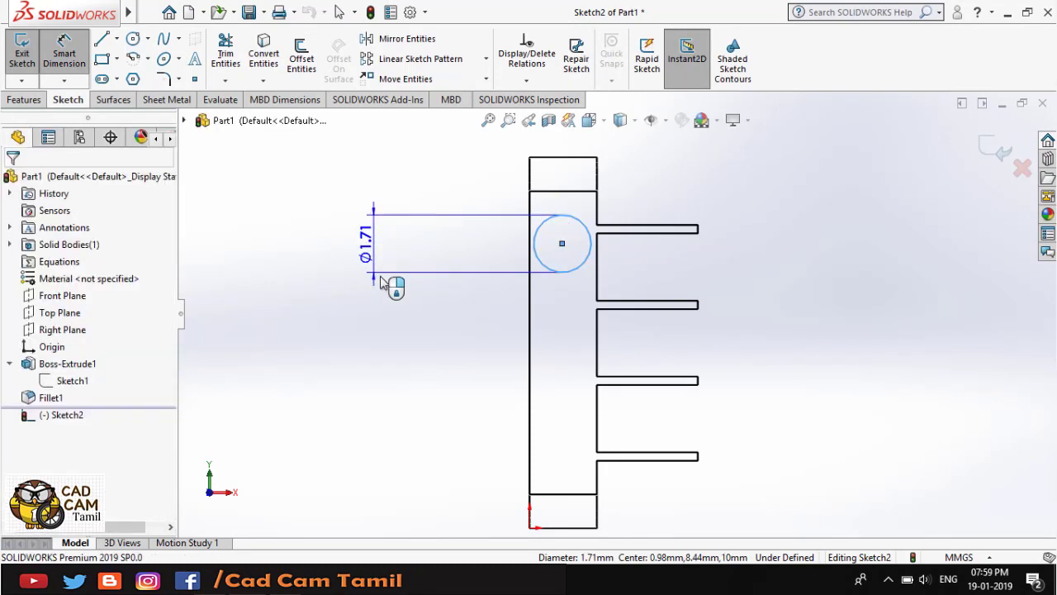
click(377, 311)
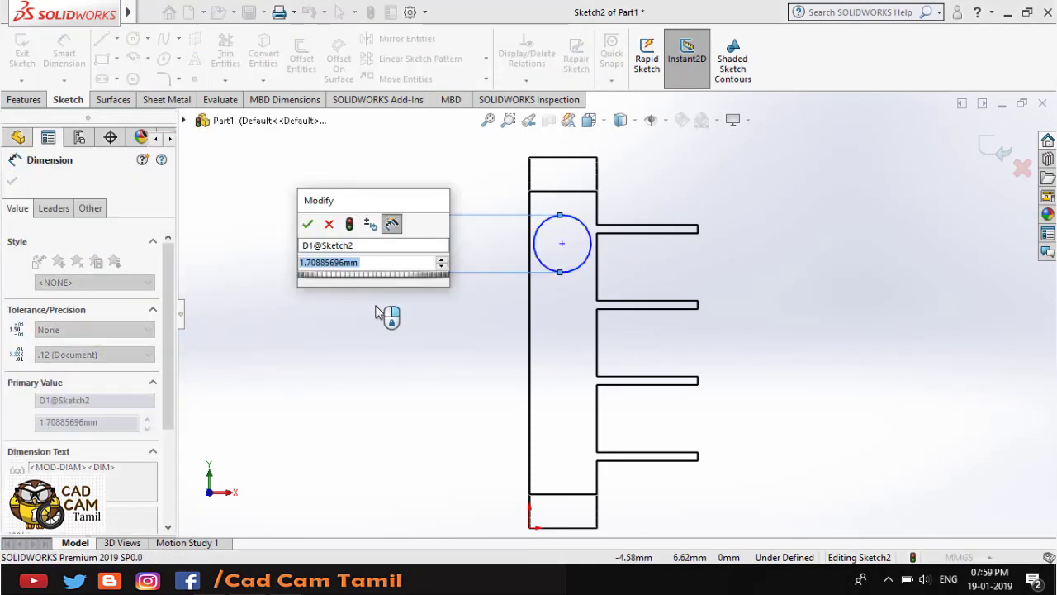
text(8)
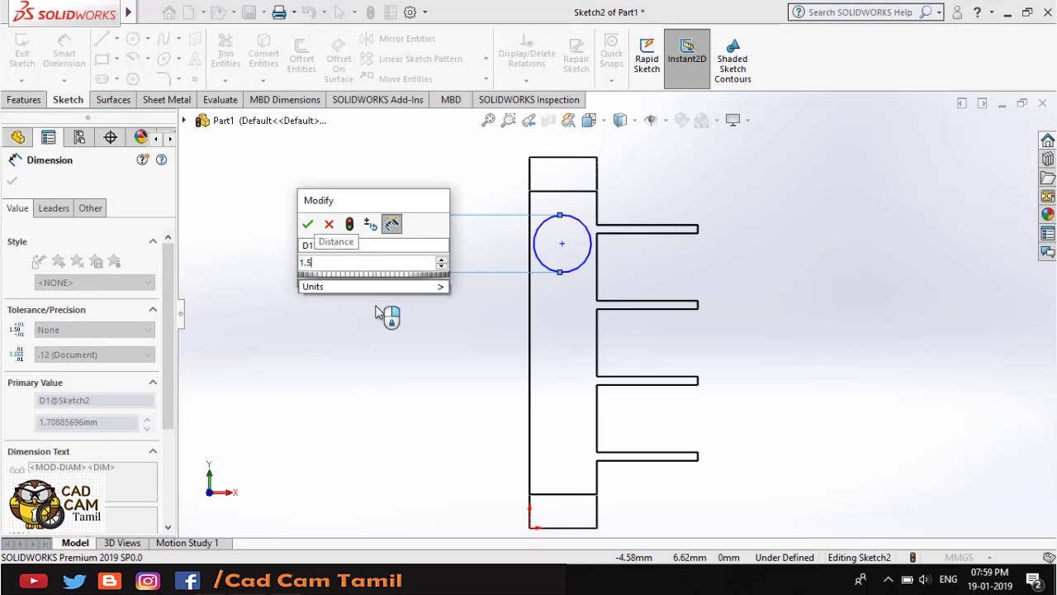
key(Escape)
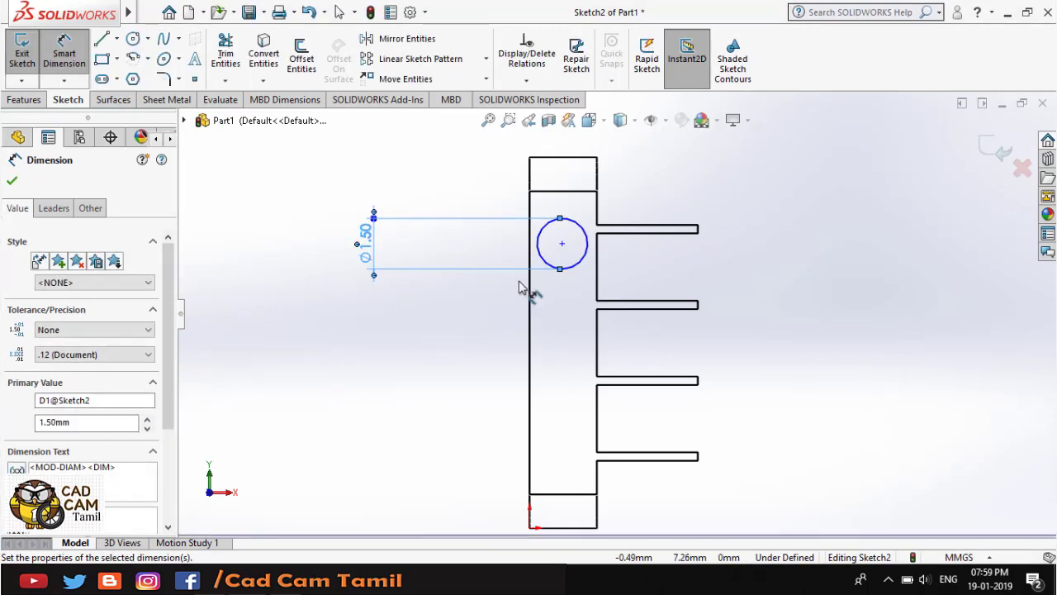
- Dimension the circle's centre 1.00 mm from the plate's right edge
click(561, 243)
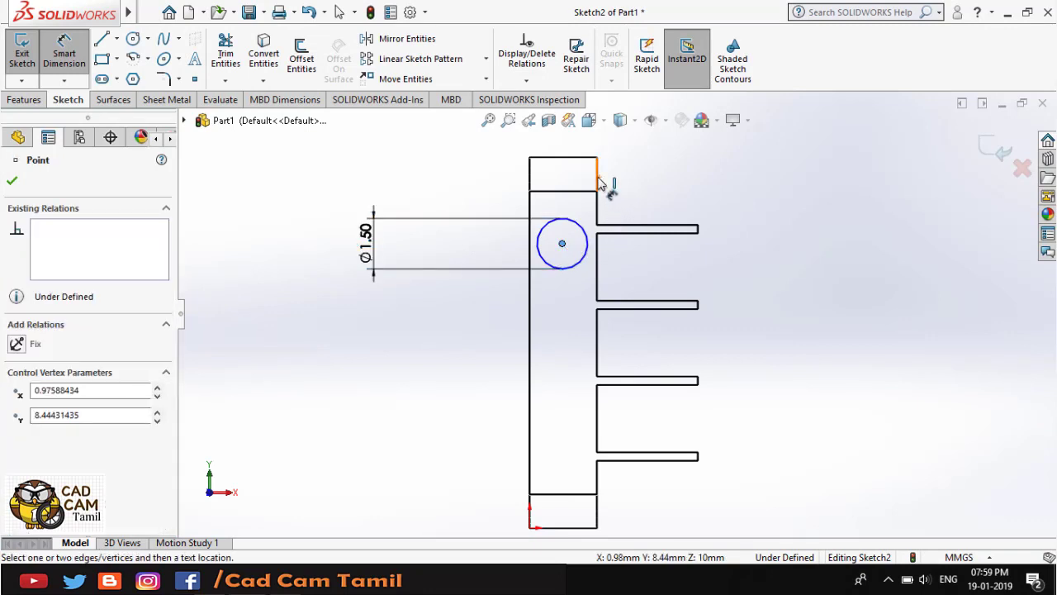
click(596, 172)
click(596, 139)
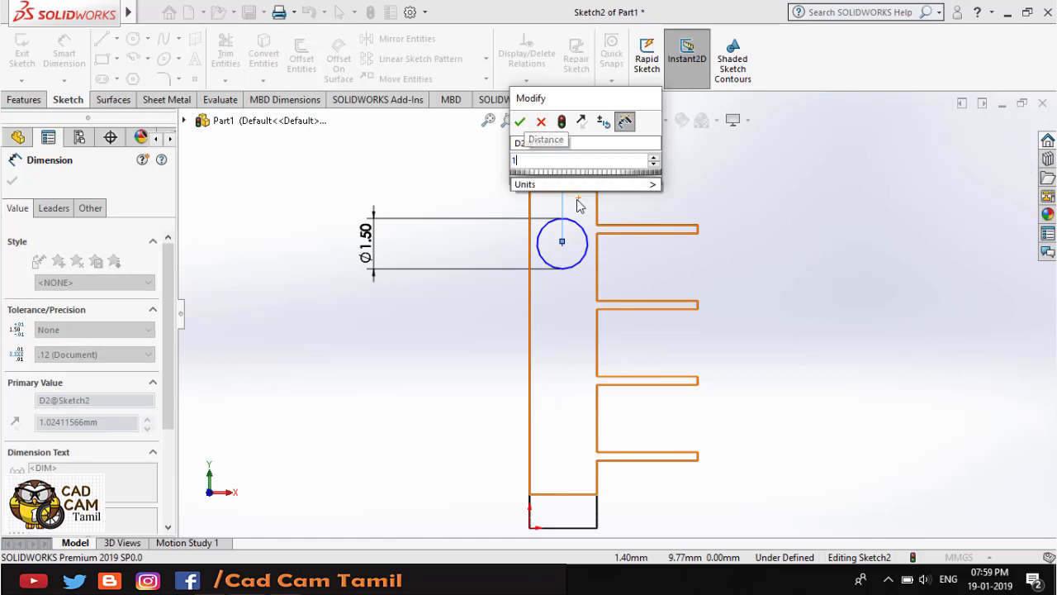
text(1)
key(Return)
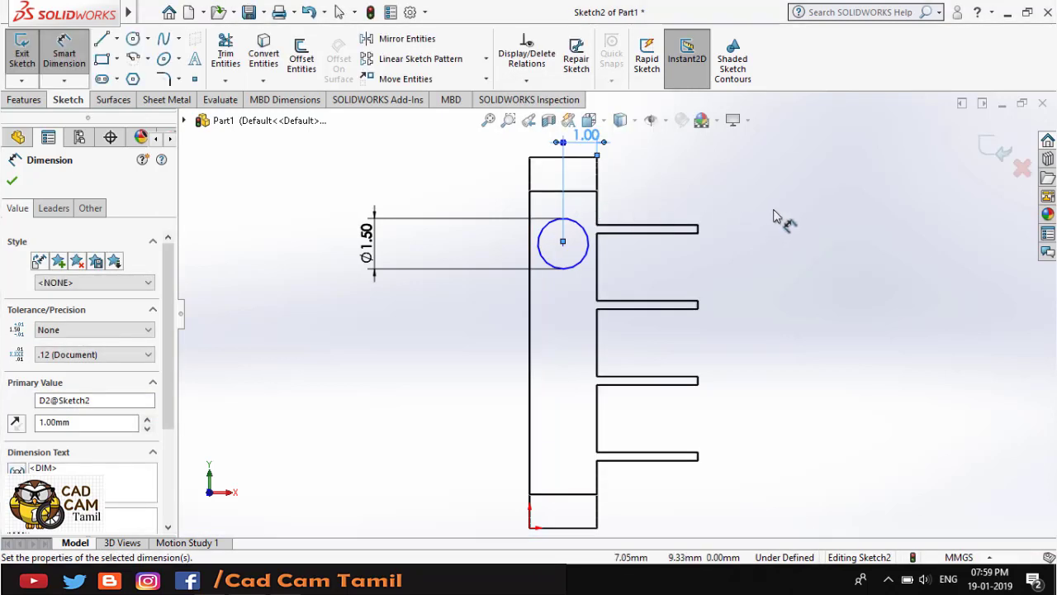
key(Escape)
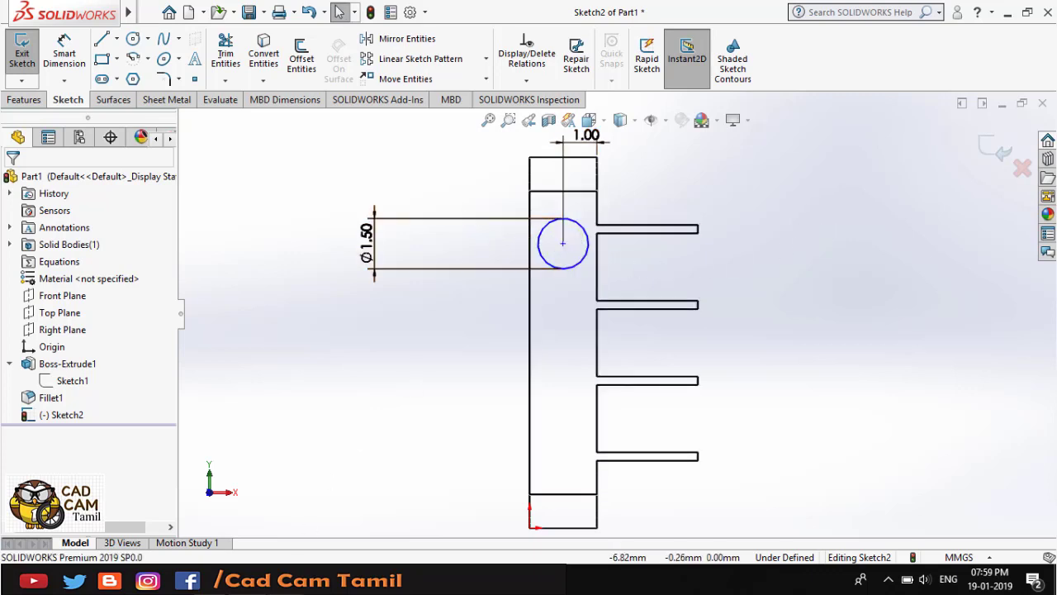
- Move the circle's centre up near the plate's top and exit Sketch2
key(alt+Tab)
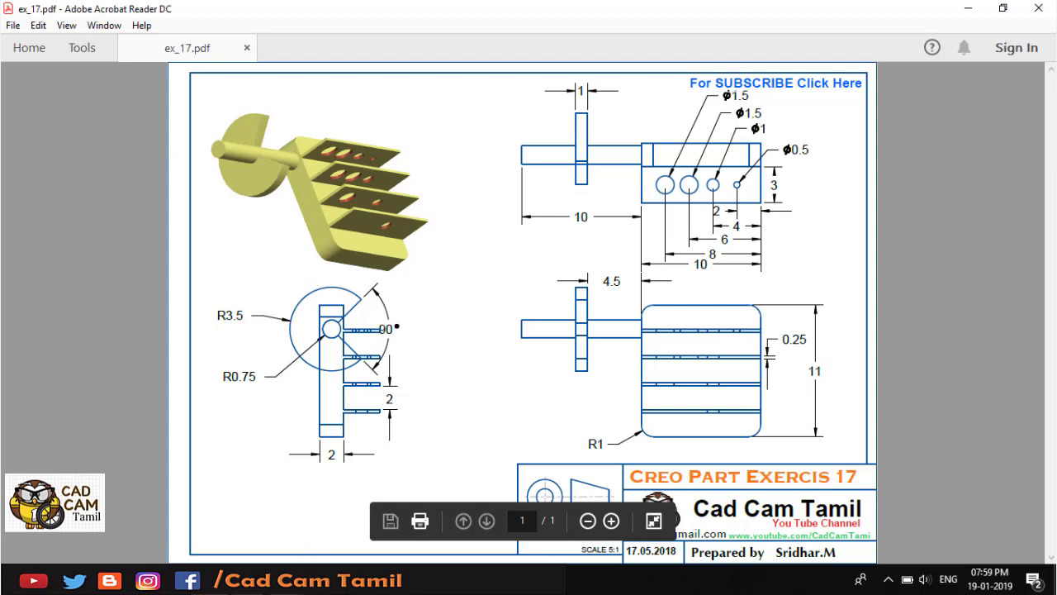
key(alt+Tab)
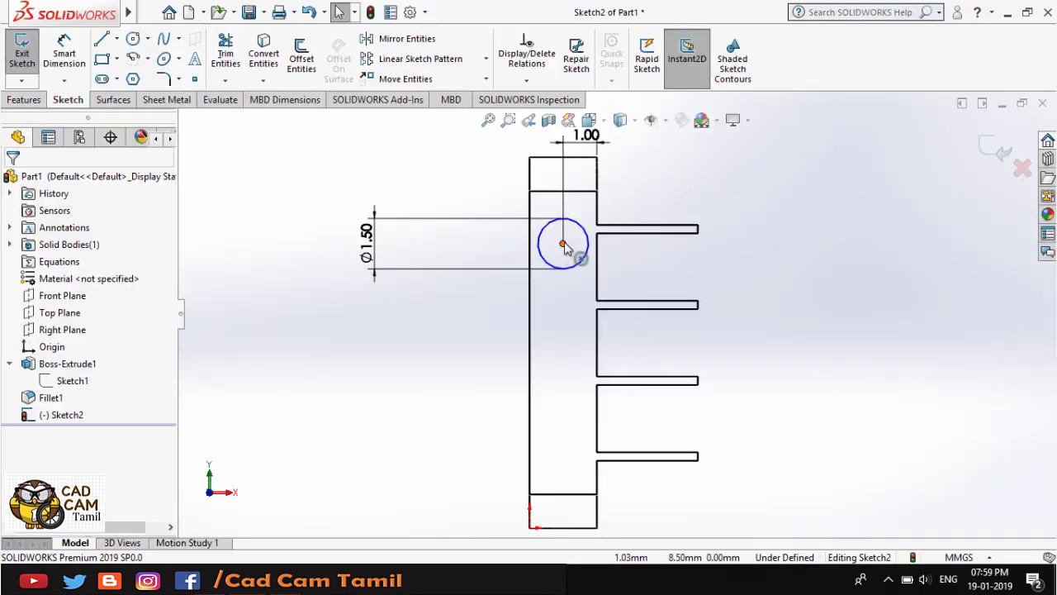
click(562, 245)
mouse_move(562, 244)
mouse_down()
mouse_move(564, 210)
mouse_move(565, 233)
mouse_up()
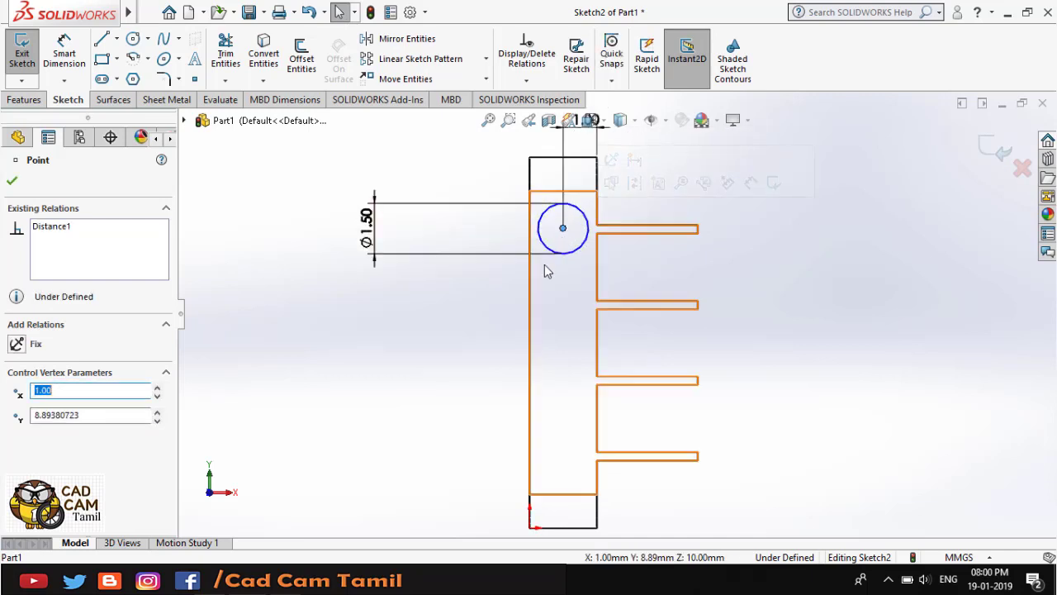
click(748, 245)
click(996, 150)
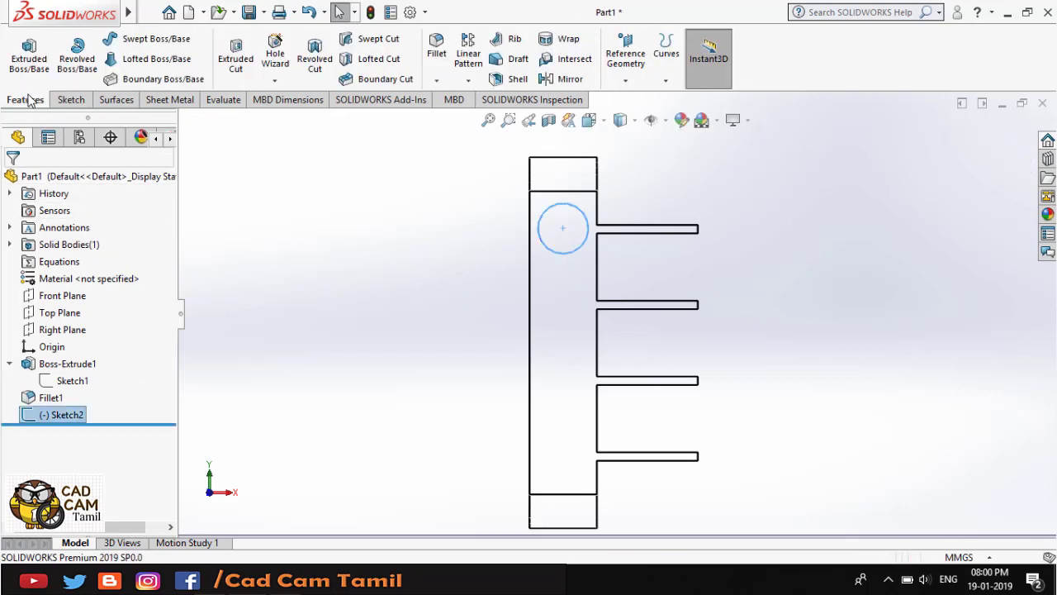
- Extrude Sketch2's circle Blind 10 mm into a shaft, with the model displayed shaded
click(29, 54)
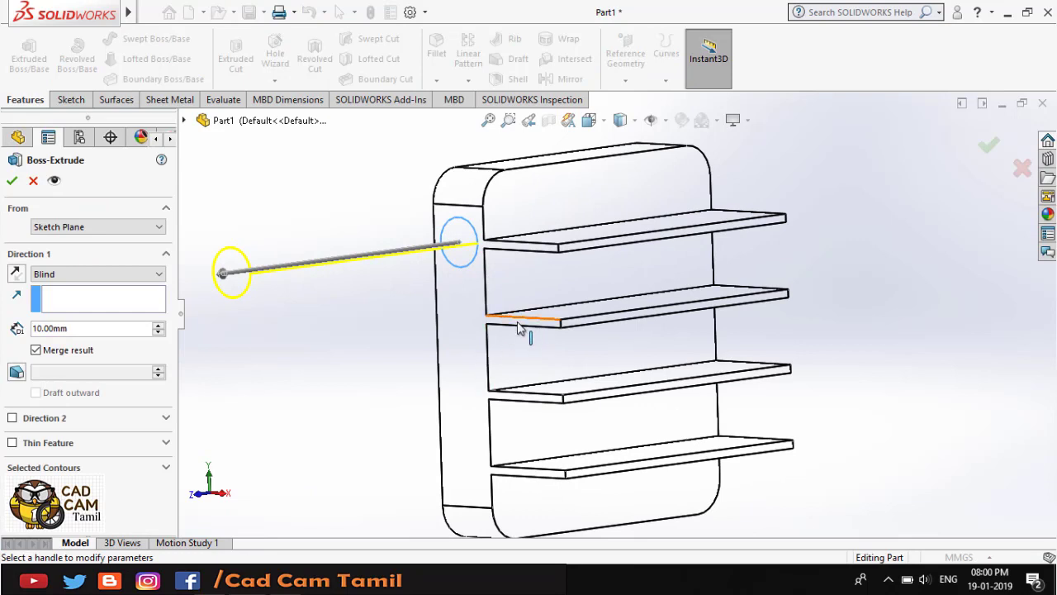
click(636, 122)
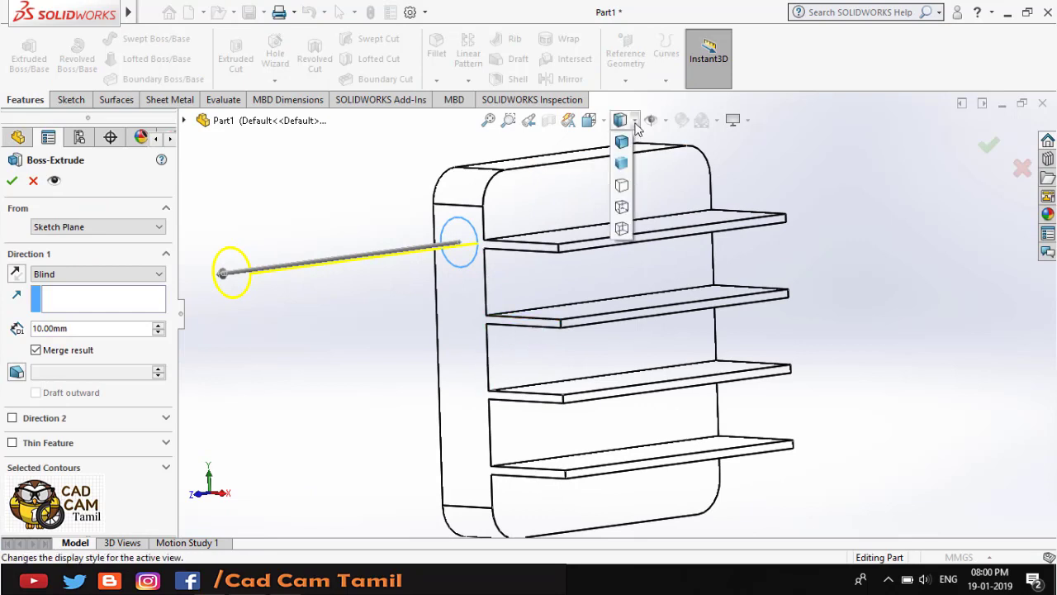
click(624, 169)
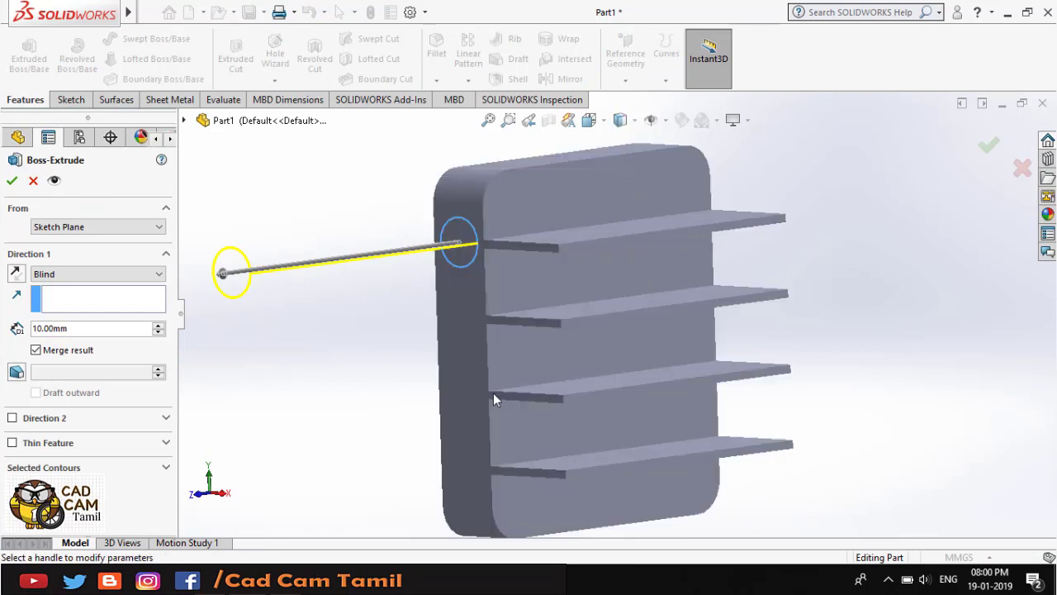
key(alt+Tab)
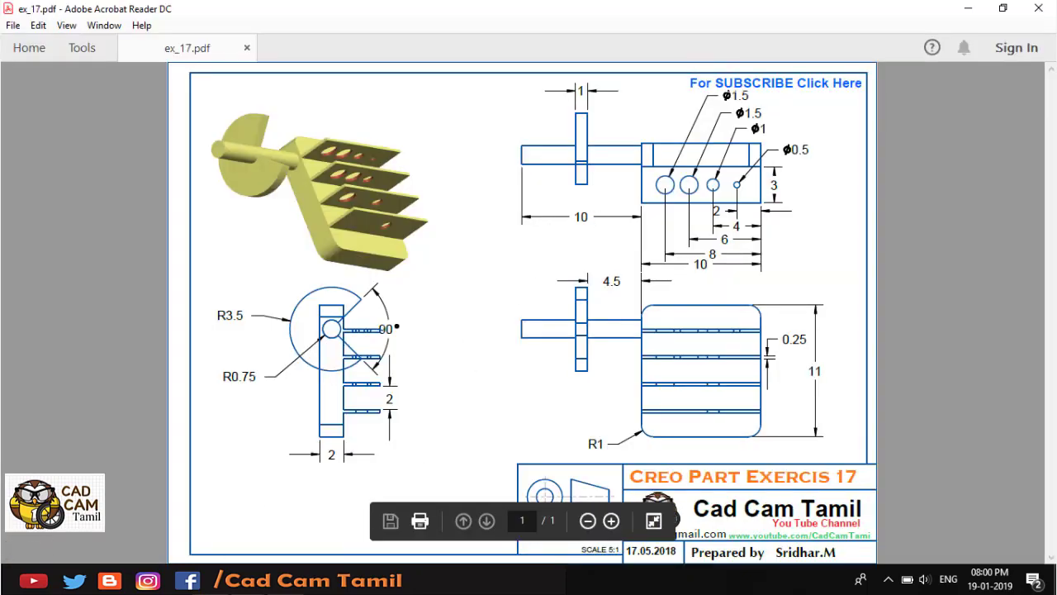
key(alt+Tab)
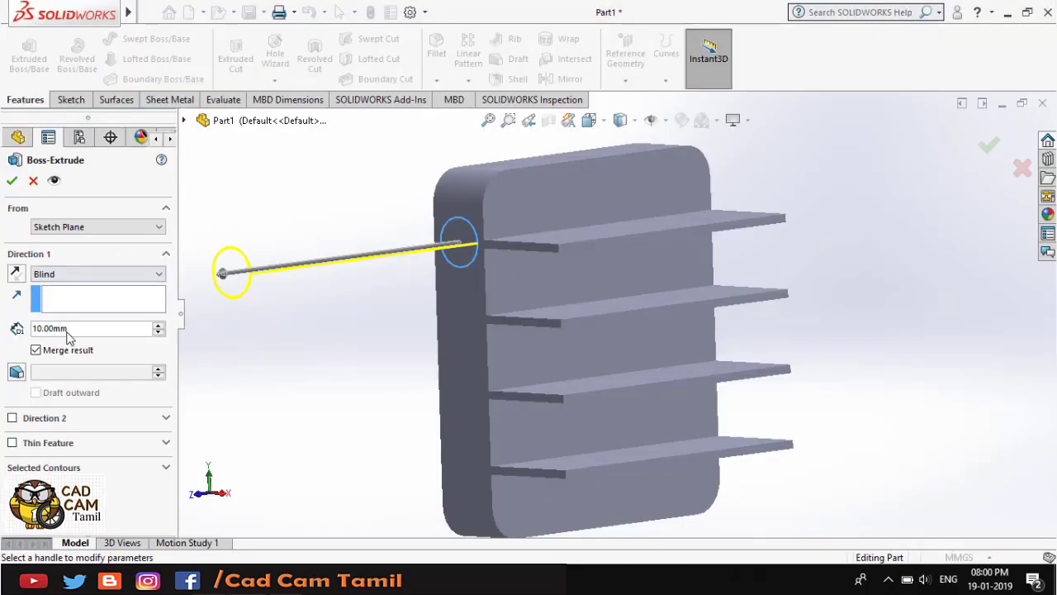
click(12, 180)
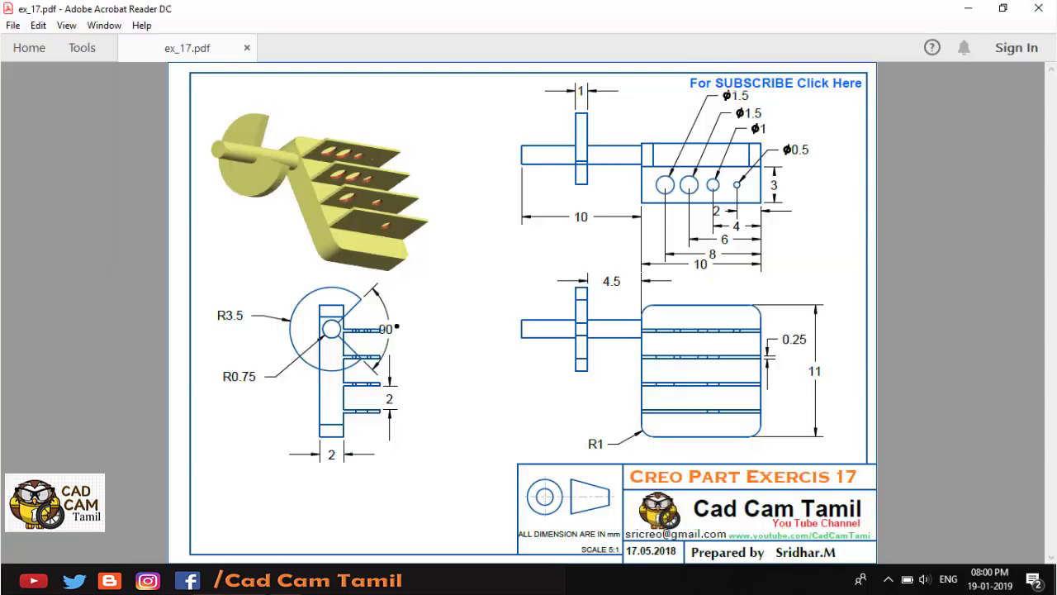
click(240, 578)
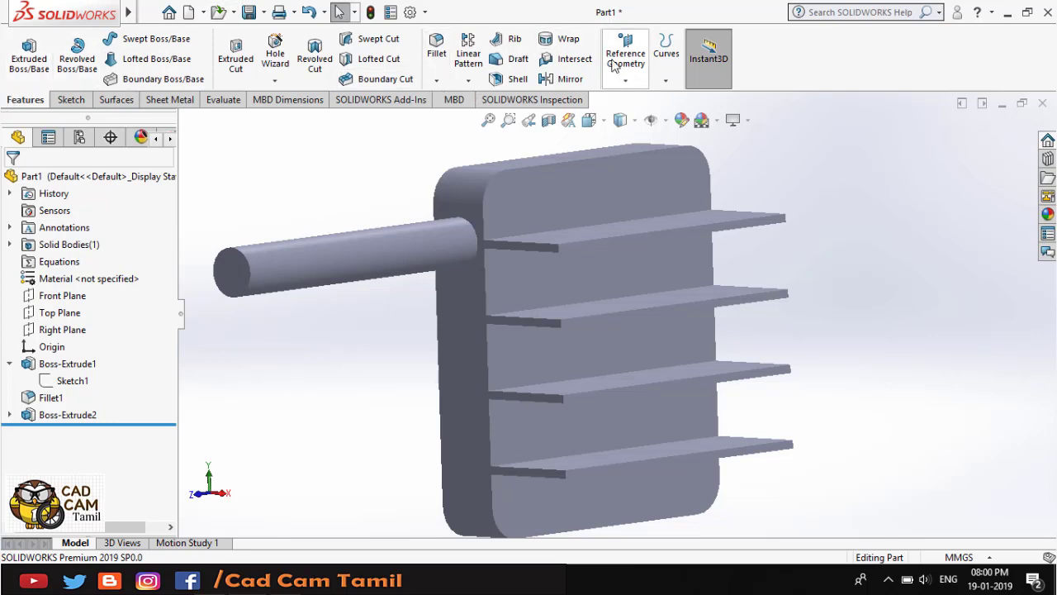
- Create Plane1 offset 4.50 mm from the back plate's side face, checking the drawing for the disc position
click(629, 90)
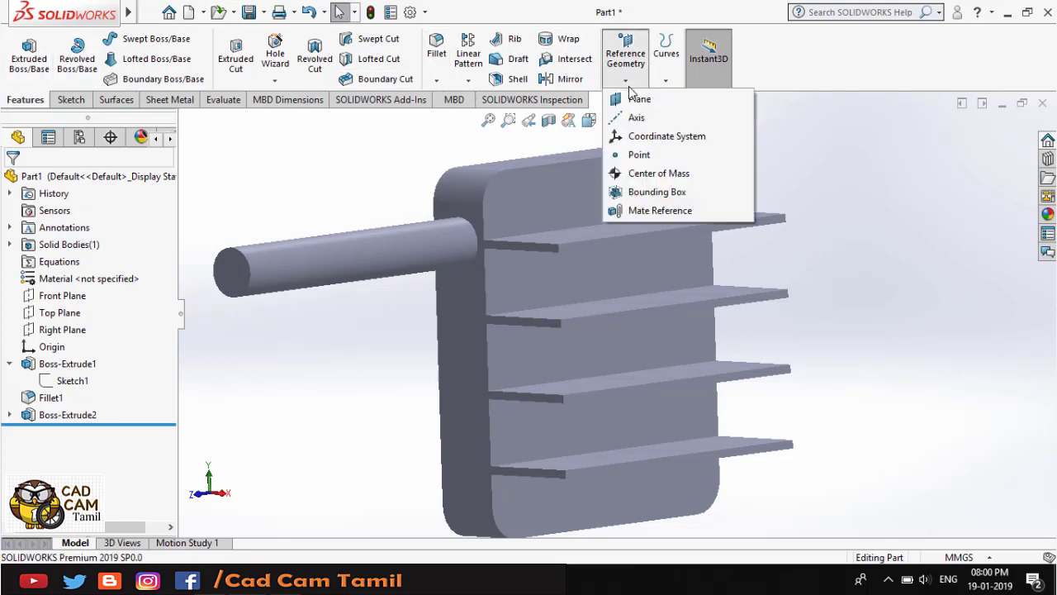
click(670, 103)
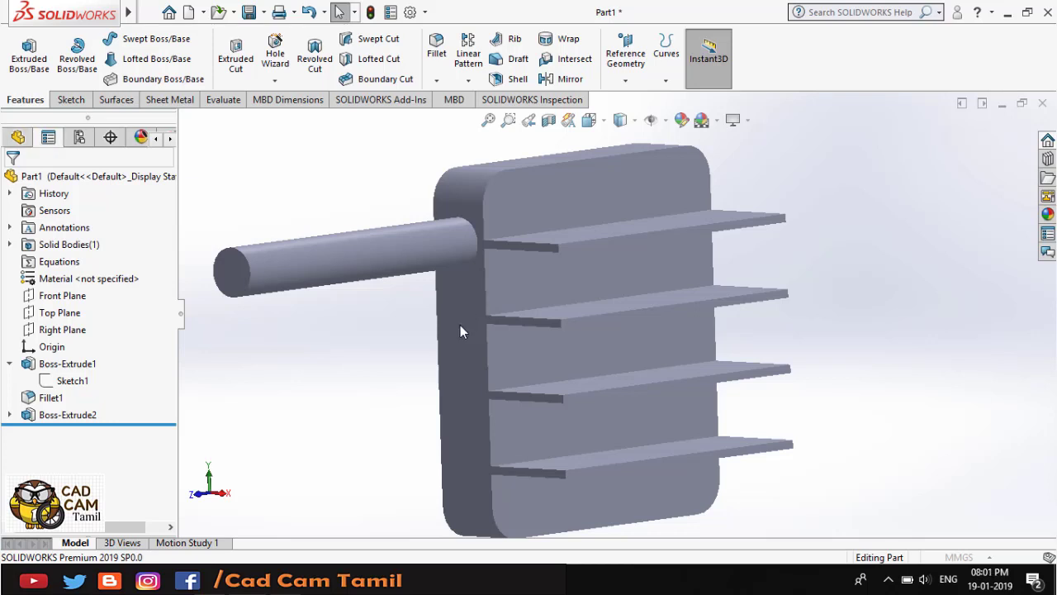
key(p)
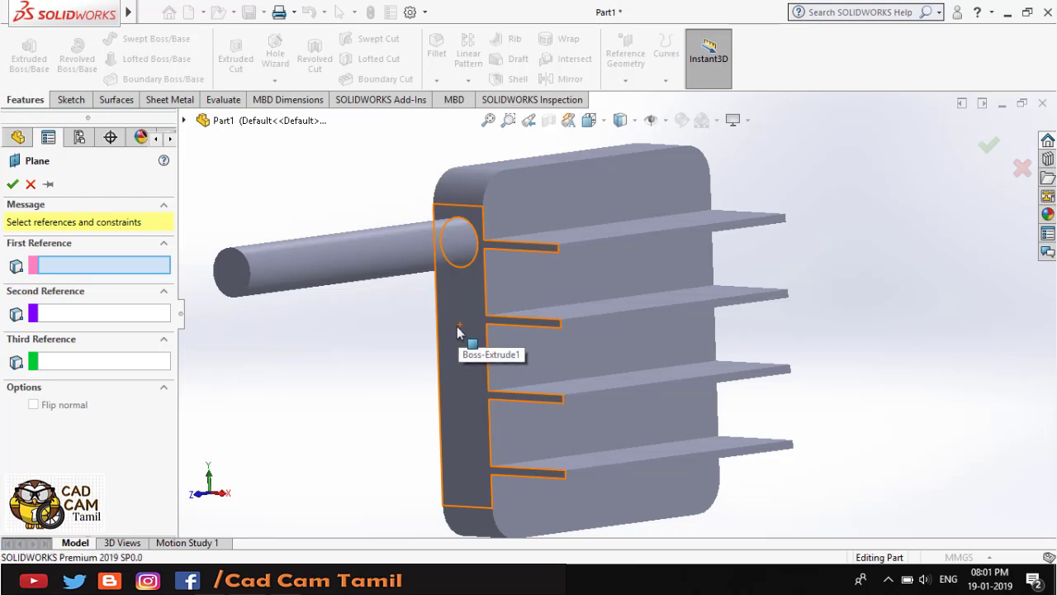
click(456, 327)
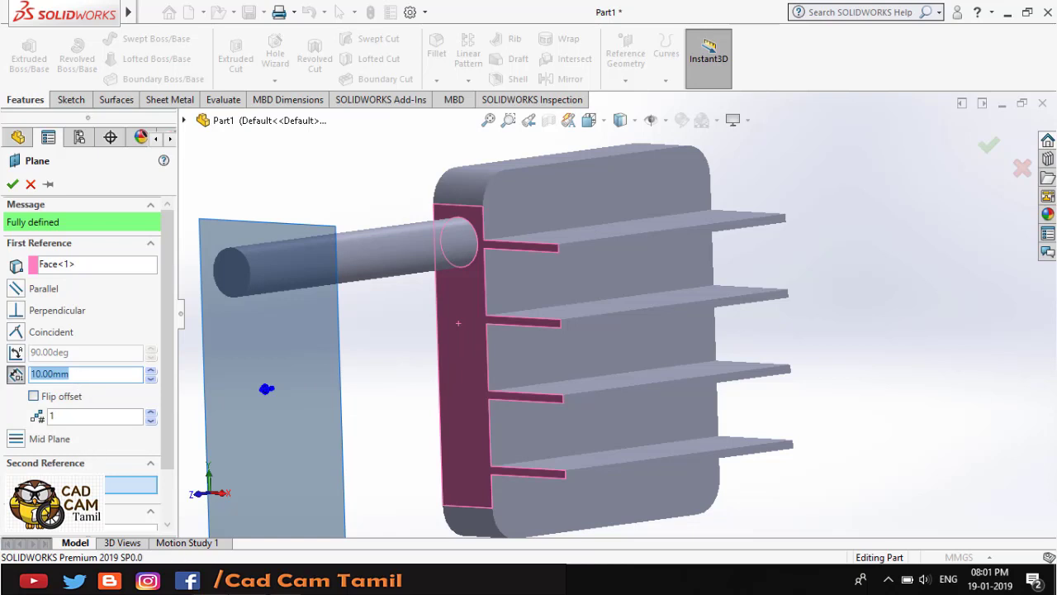
key(alt+Tab)
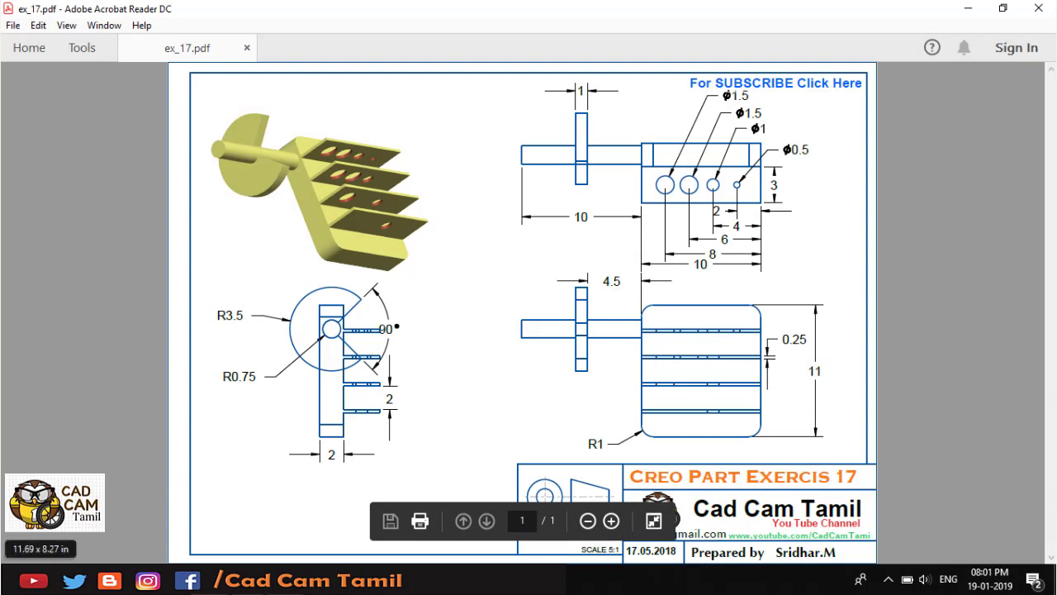
key(alt+Tab)
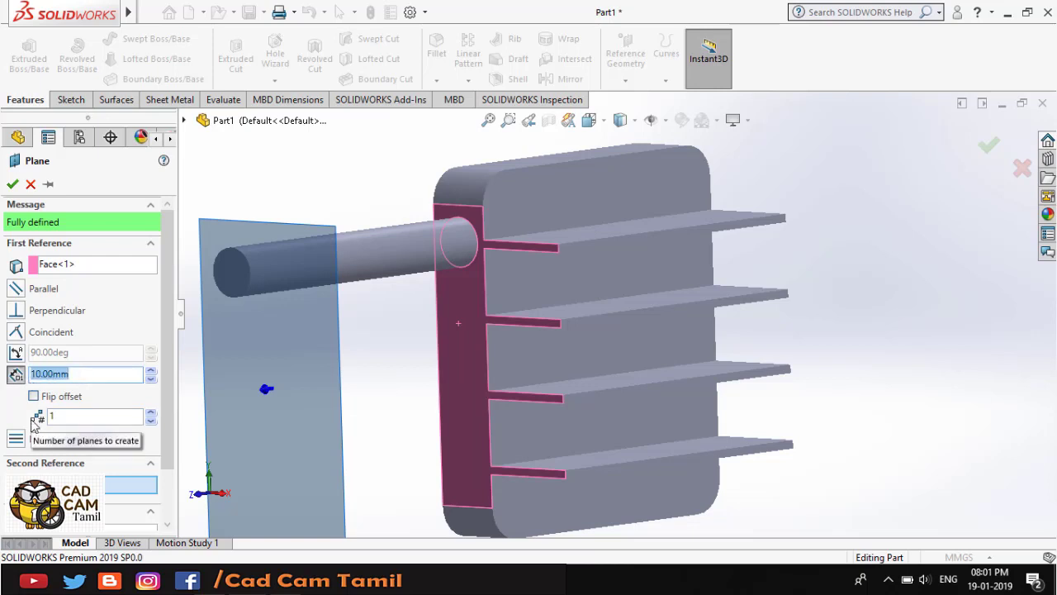
text(4.5)
key(Return)
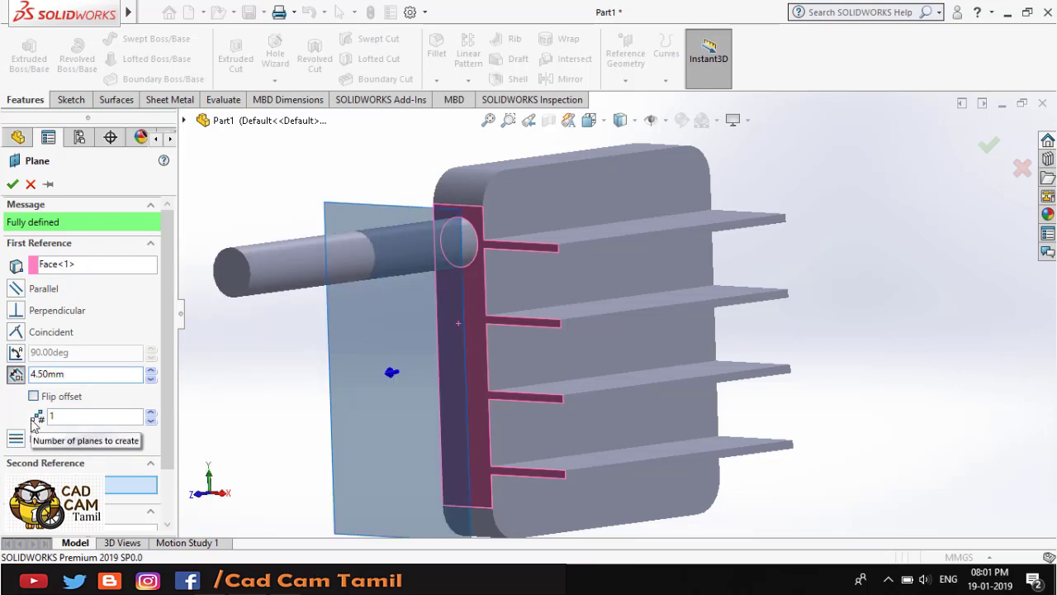
click(990, 147)
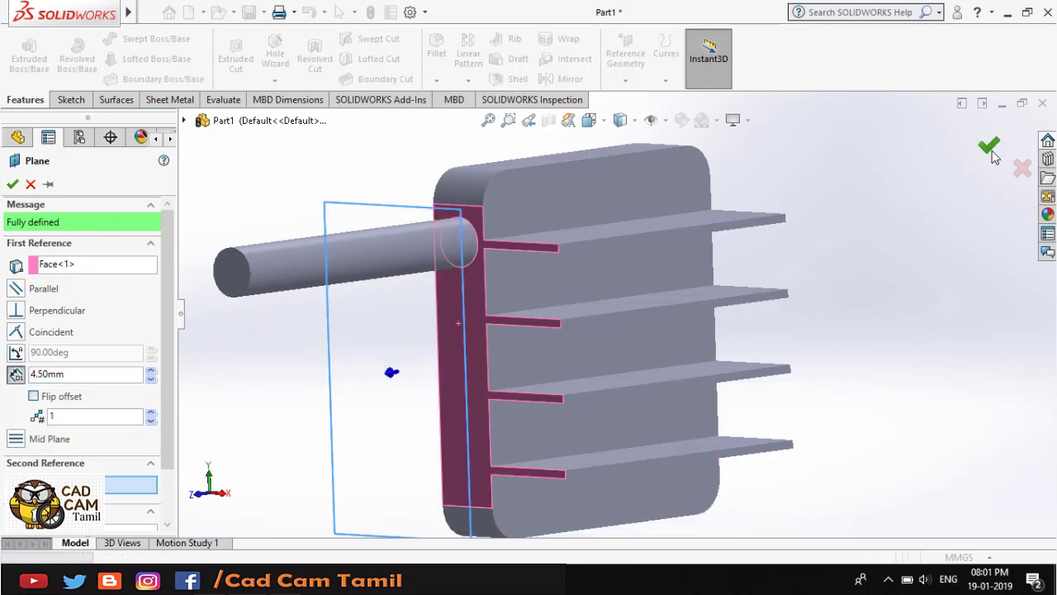
click(12, 184)
click(278, 391)
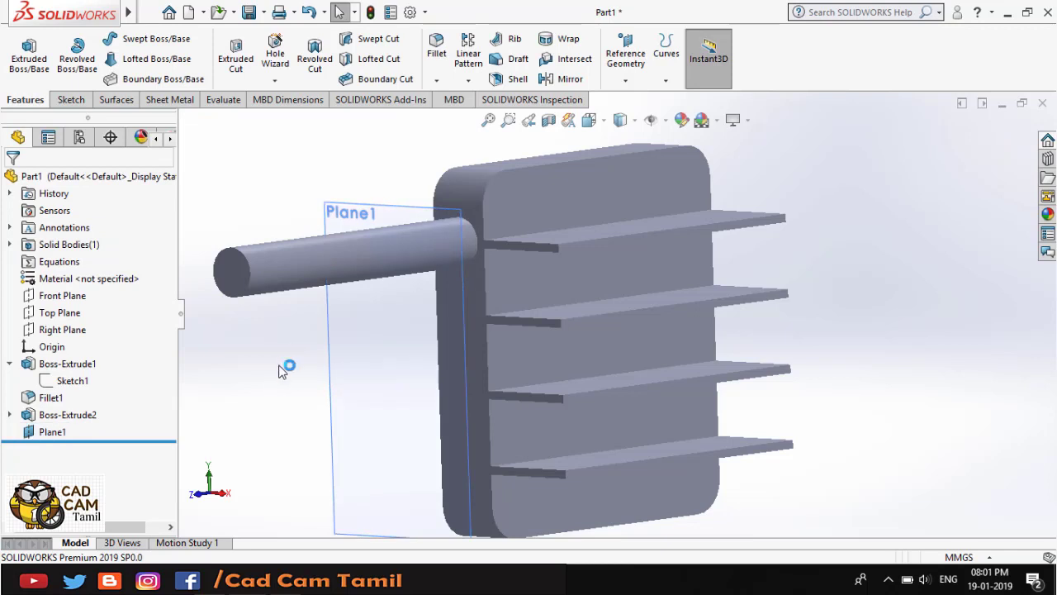
click(397, 333)
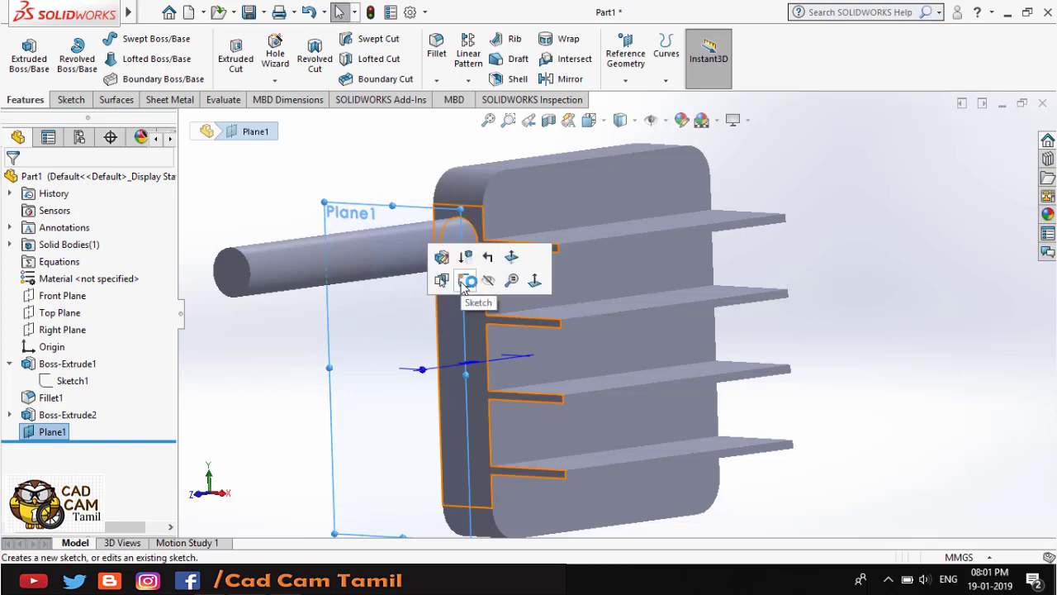
click(465, 281)
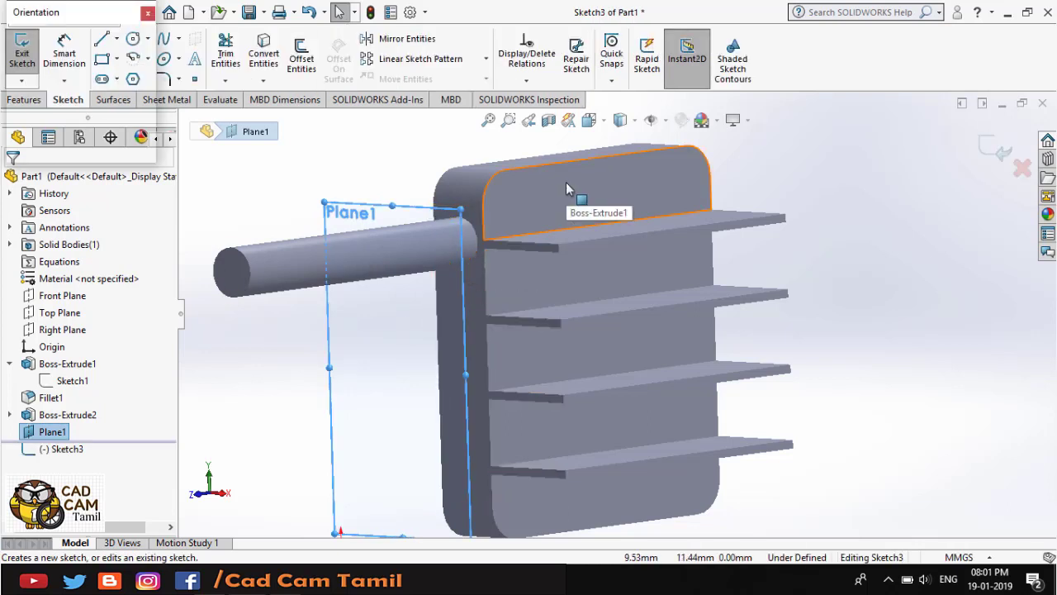
key(space)
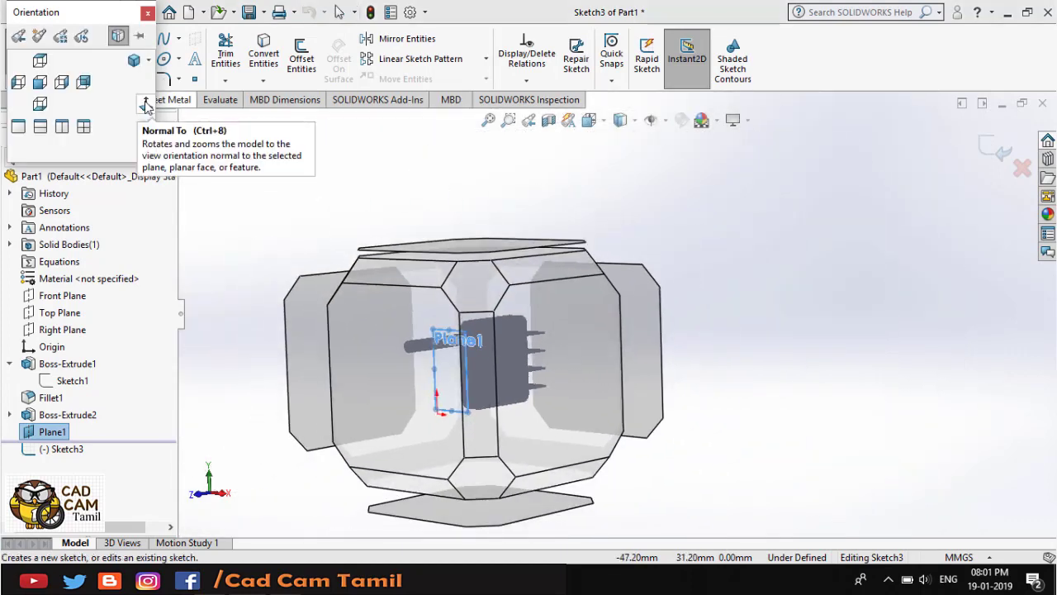
click(146, 103)
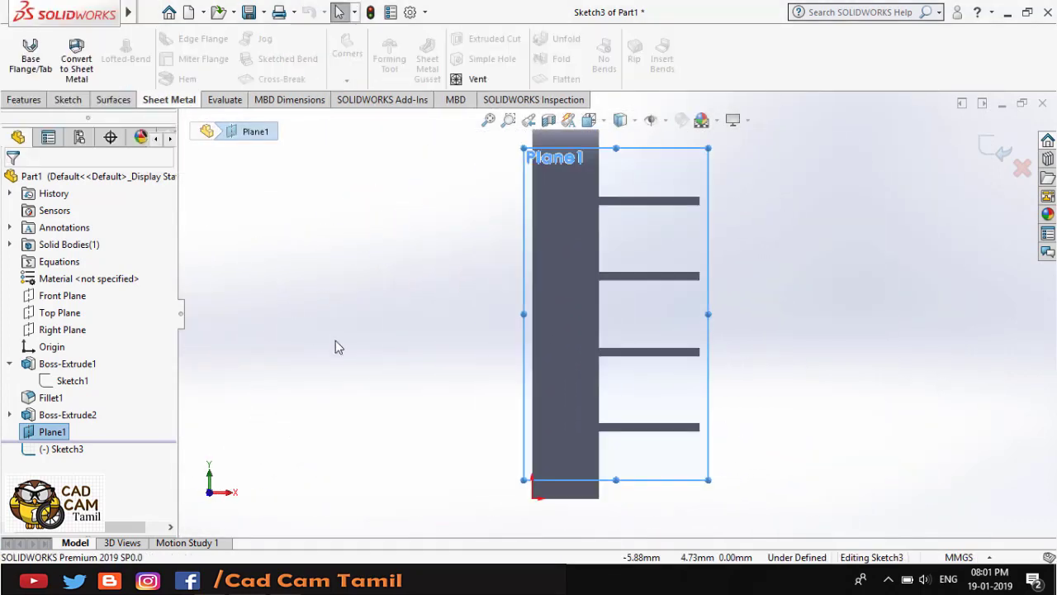
click(484, 302)
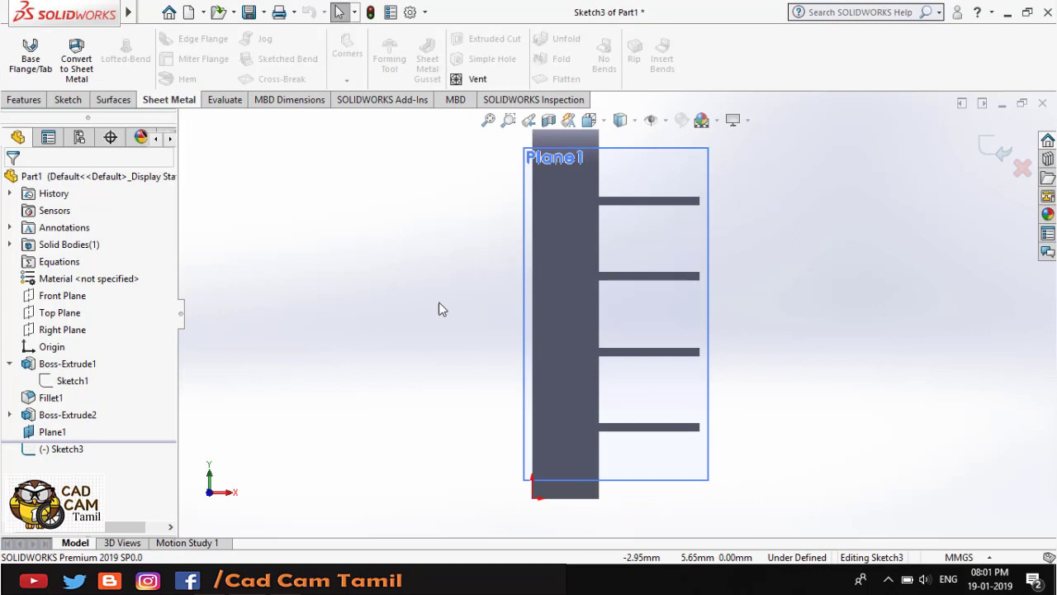
click(632, 126)
click(622, 182)
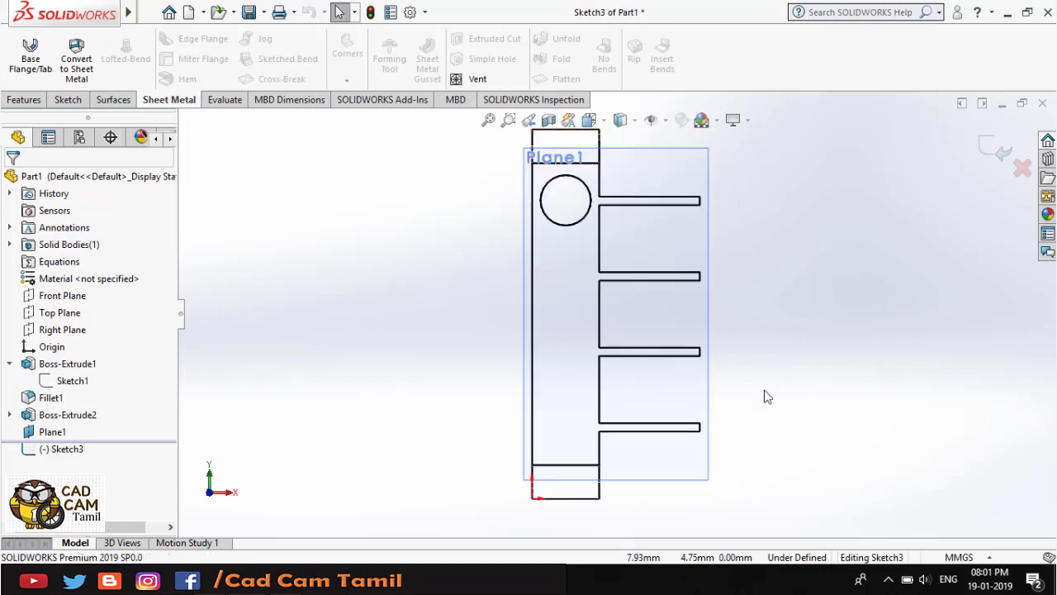
scroll(702, 429, up, 1)
scroll(639, 462, down, 1)
scroll(677, 272, up, 2)
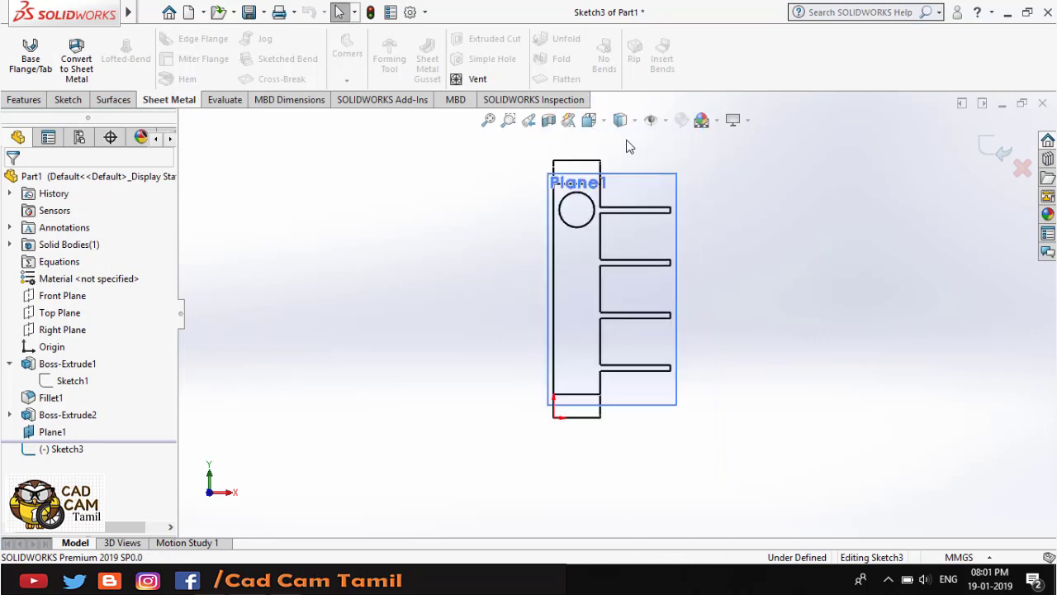
scroll(626, 150, down, 1)
scroll(578, 214, down, 1)
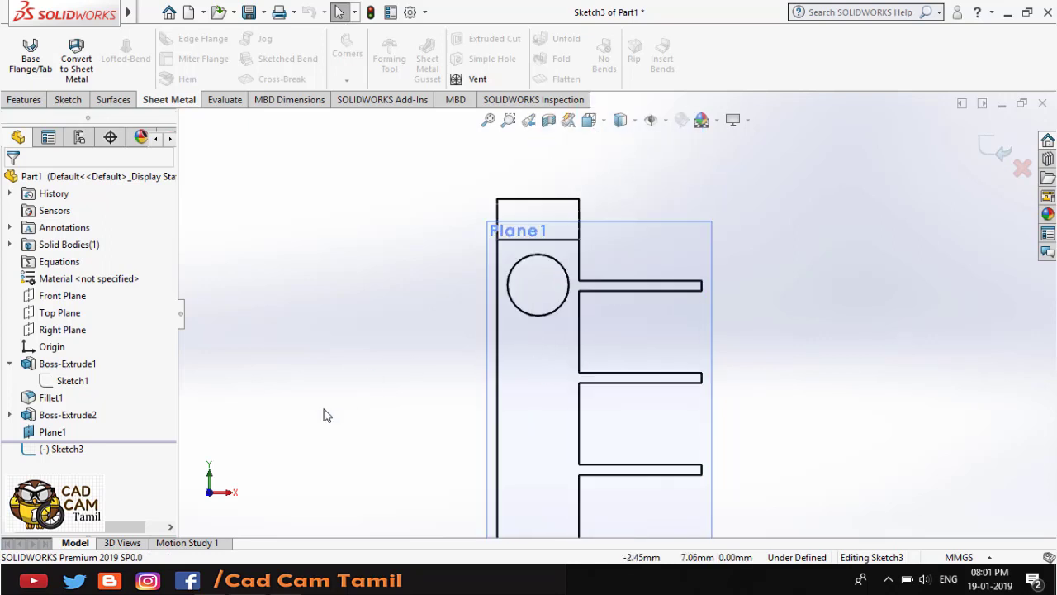
key(alt+Tab)
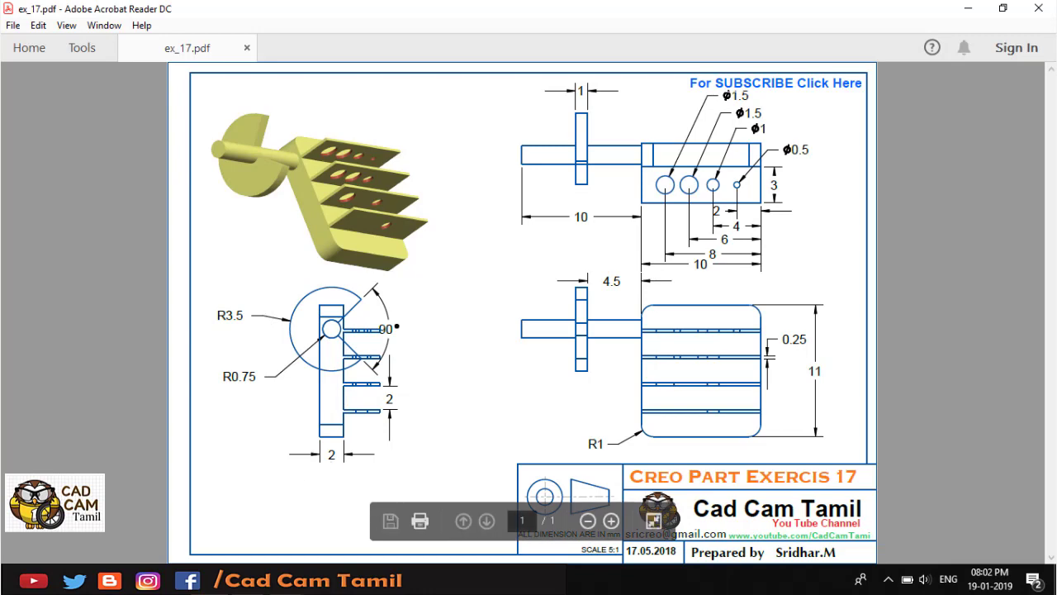
key(alt+Tab)
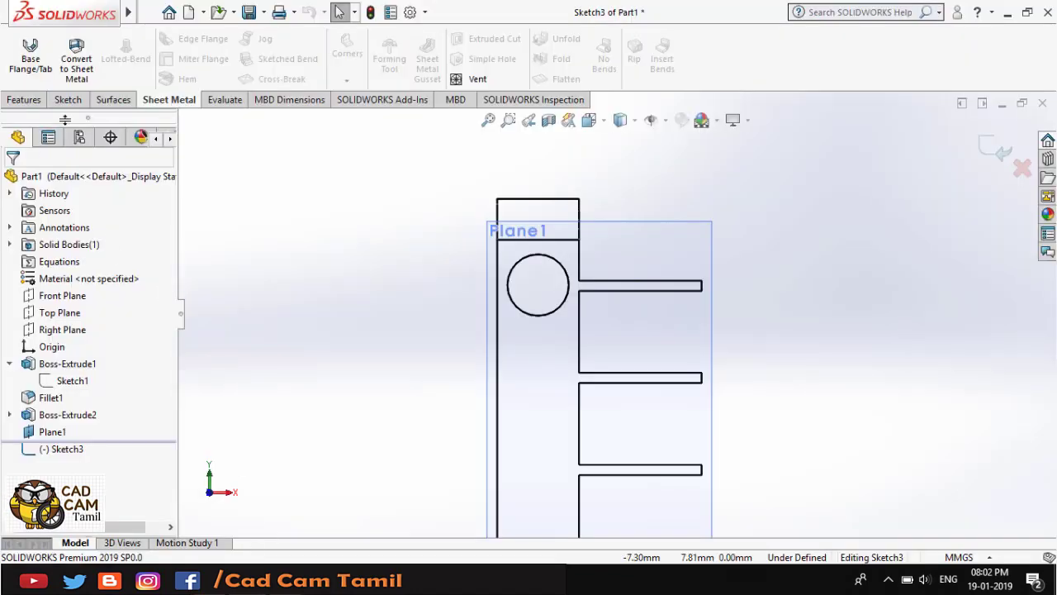
- Draw a circle of about R3.5 centred on the shaft circle, then view the ex_17 drawing
click(68, 99)
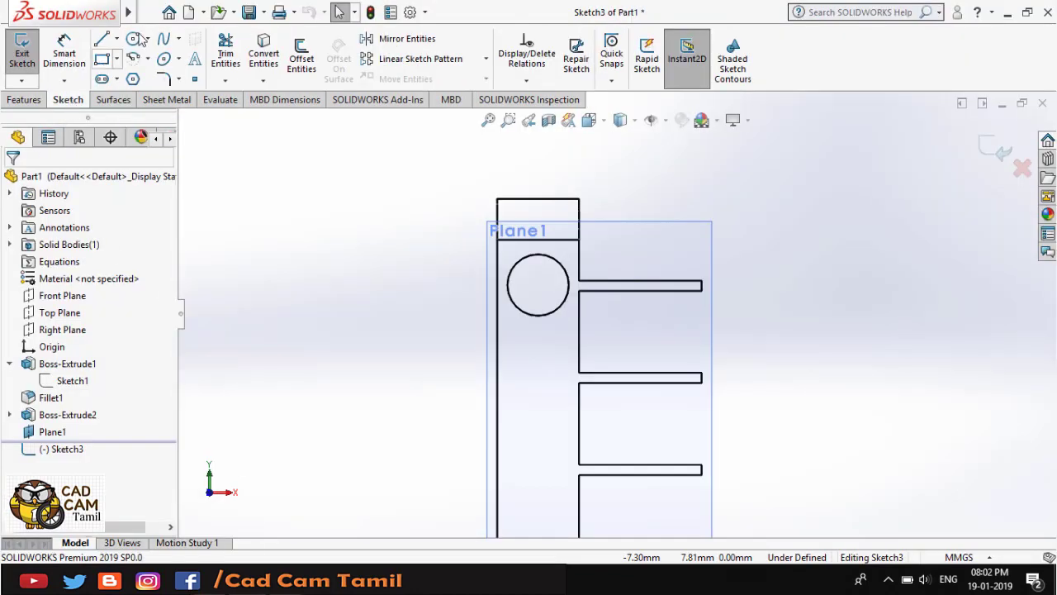
click(135, 40)
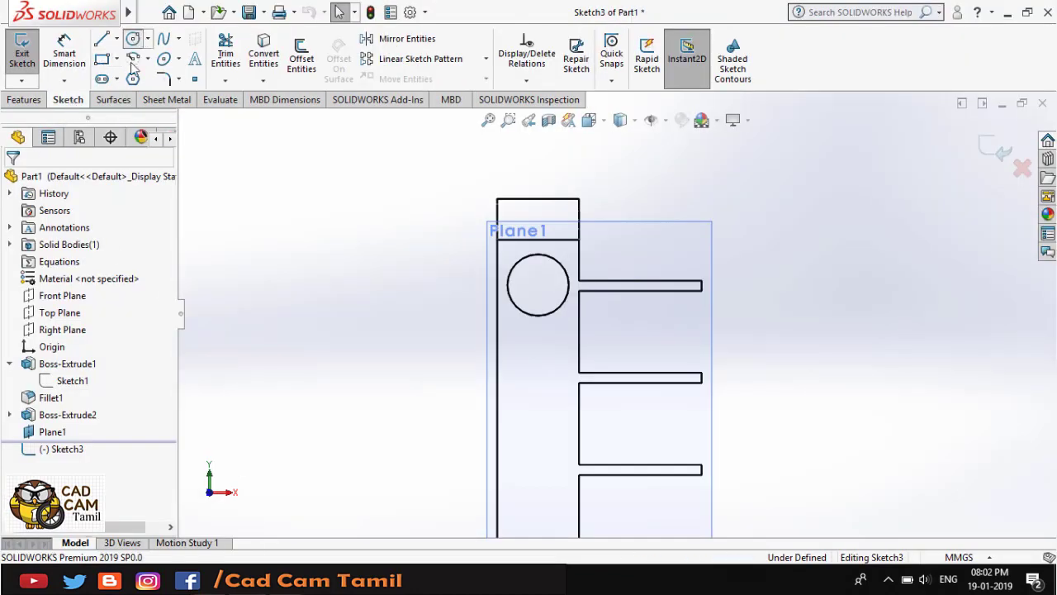
click(538, 285)
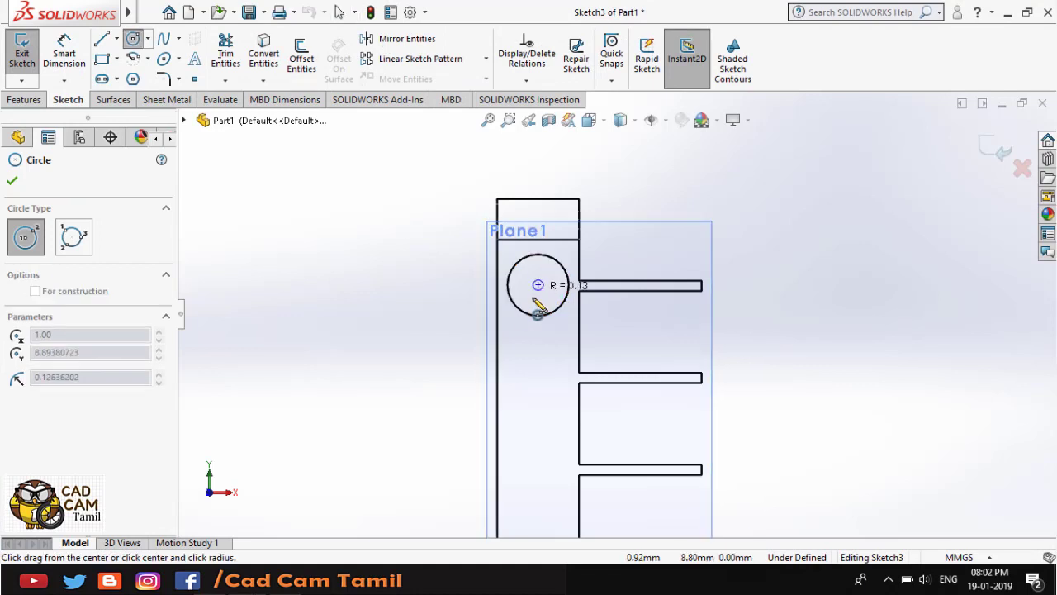
click(427, 378)
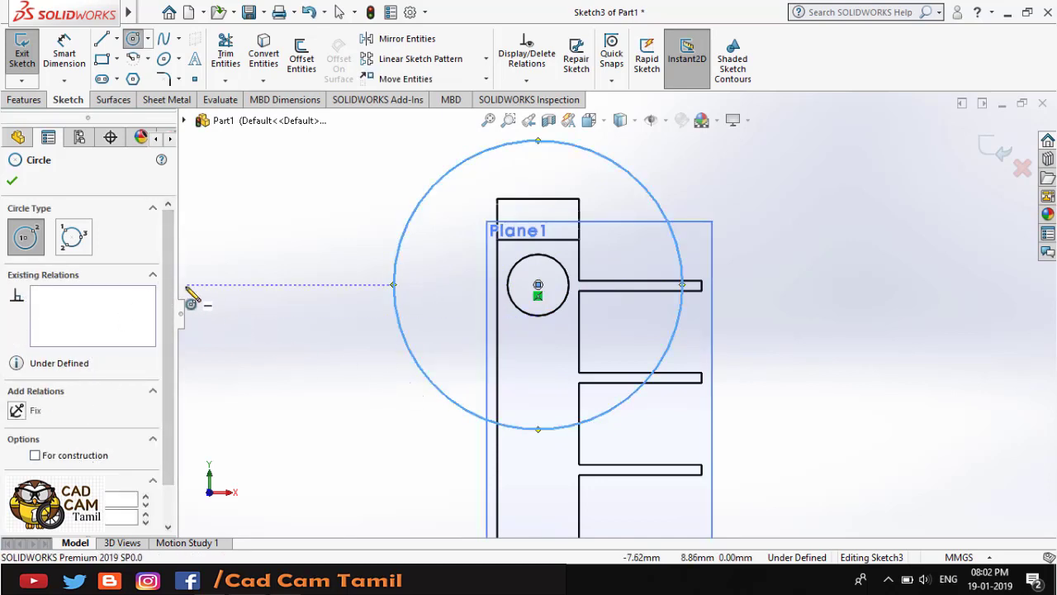
scroll(156, 340, down, 2)
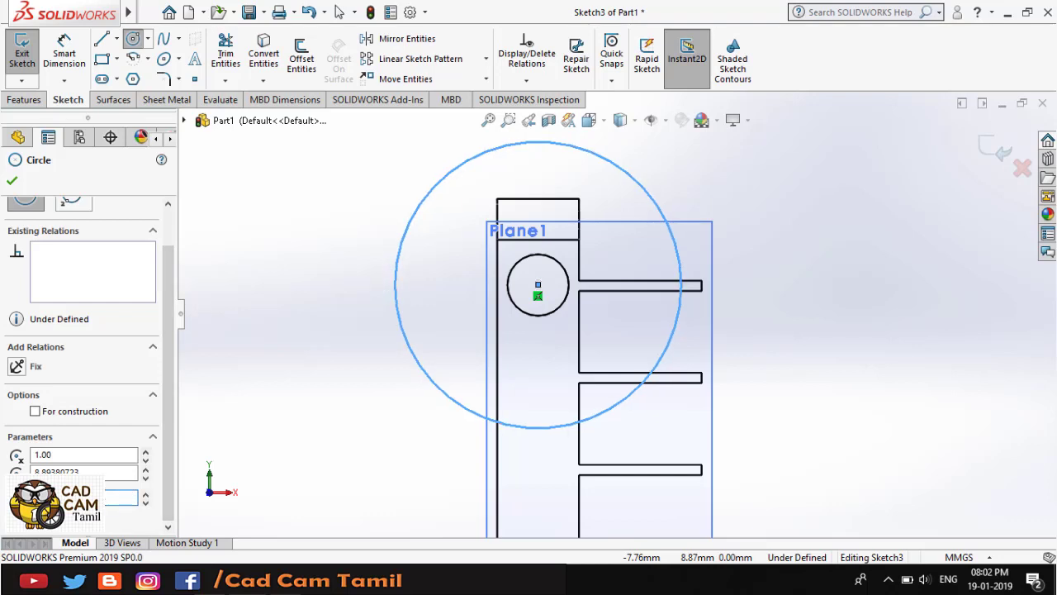
key(alt+Tab)
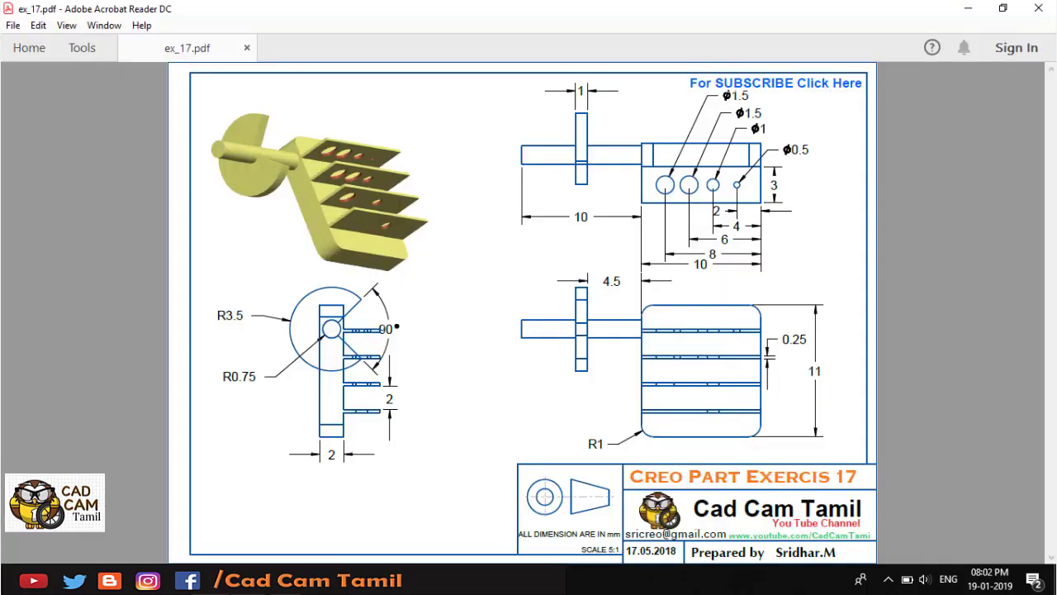
- Sketch two lines from the small circle's centre, up-right and down-right, extending beyond the R3.5 circle
key(alt+Tab)
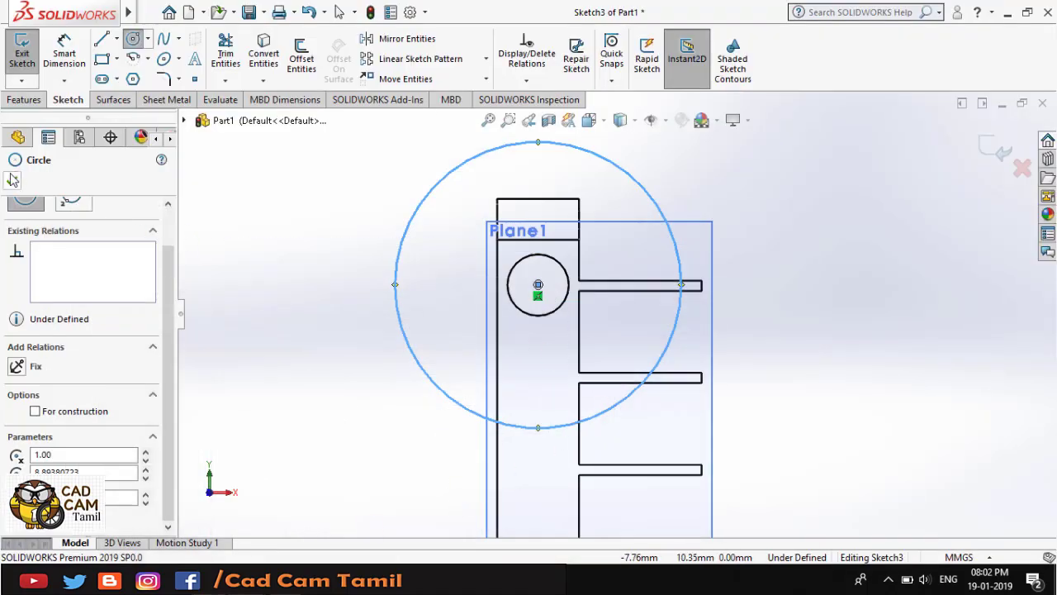
click(13, 180)
click(316, 339)
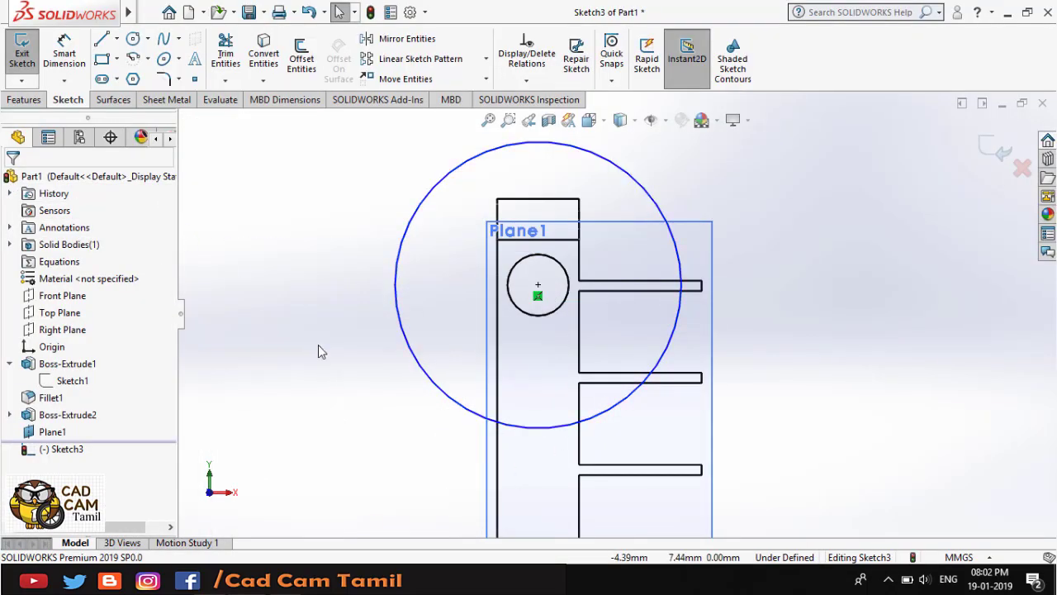
click(537, 285)
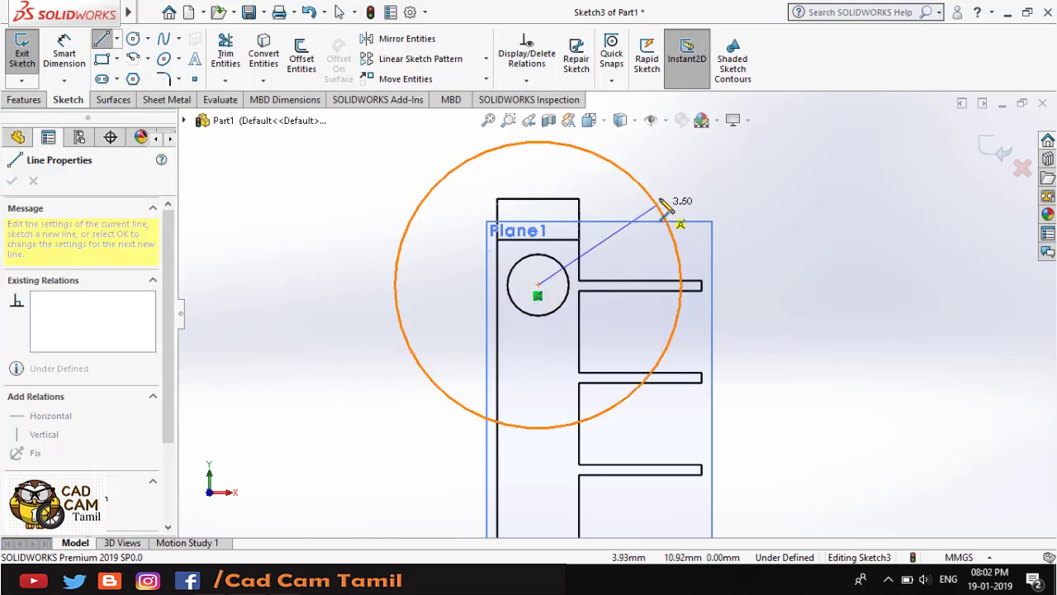
click(702, 152)
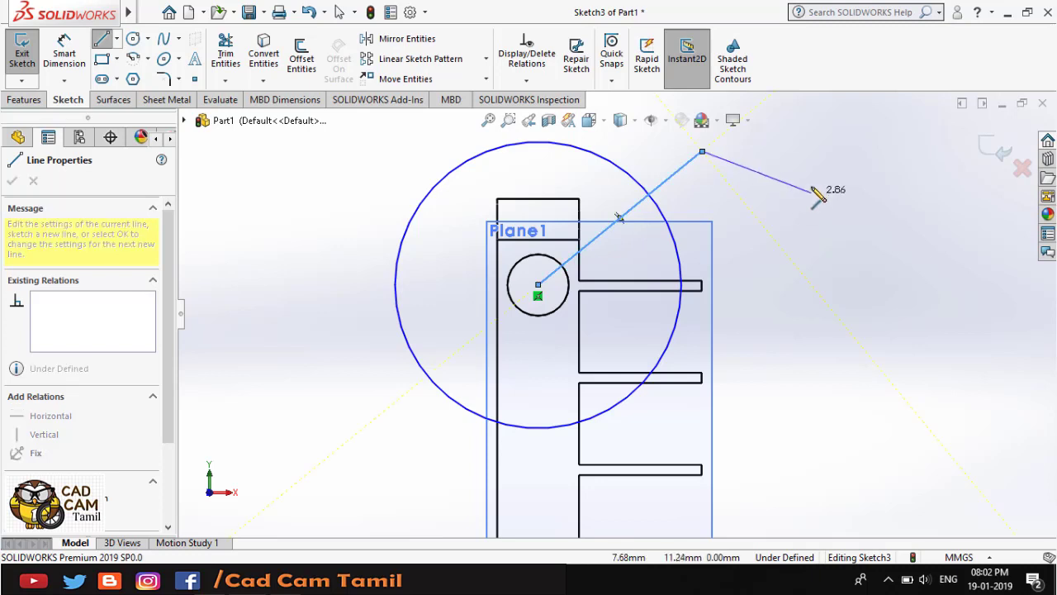
right_click(847, 214)
click(847, 214)
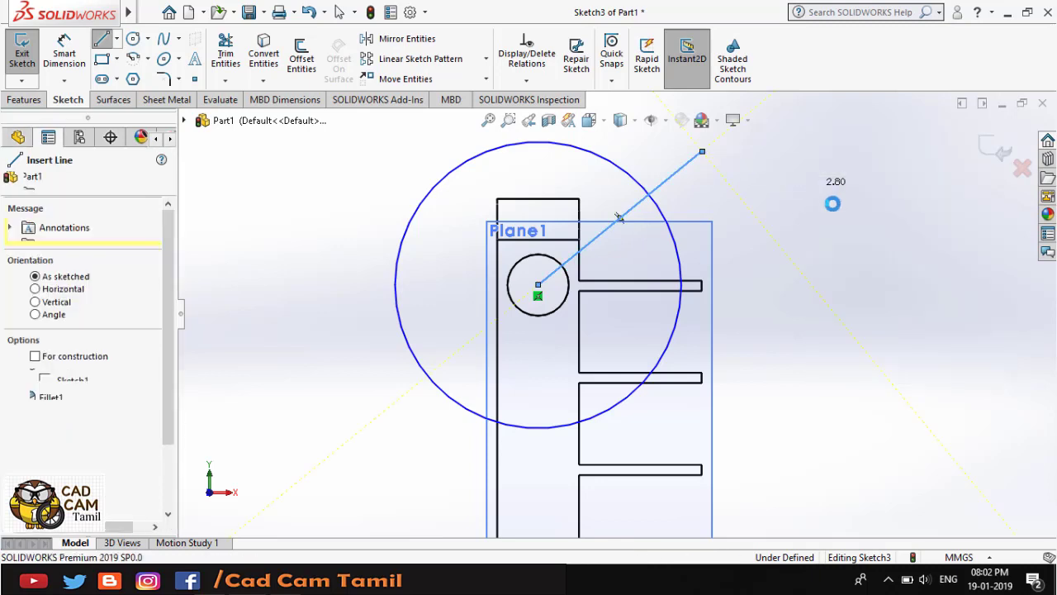
click(101, 39)
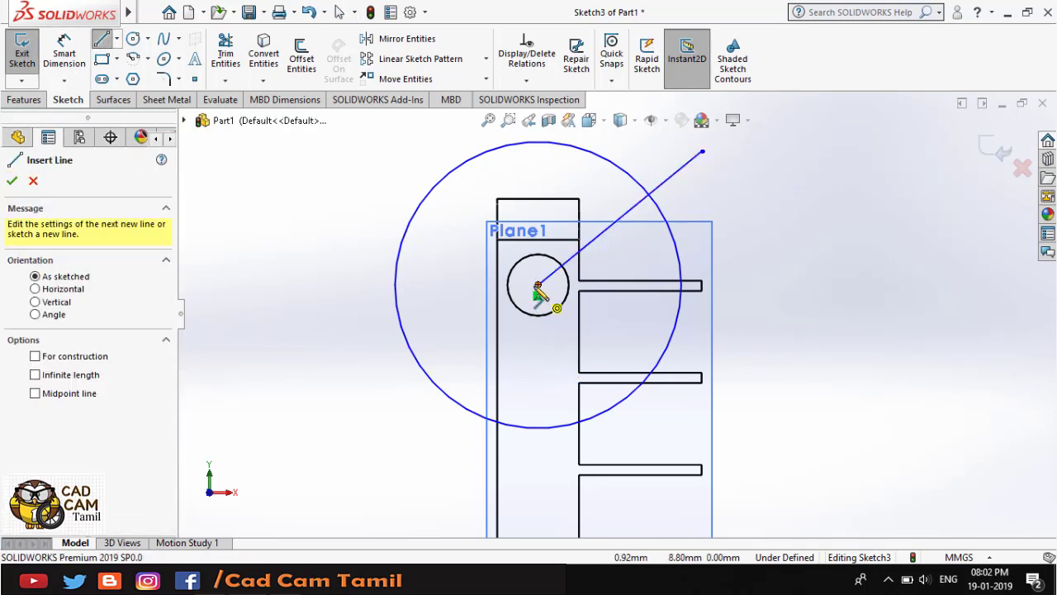
drag(538, 284, 763, 379)
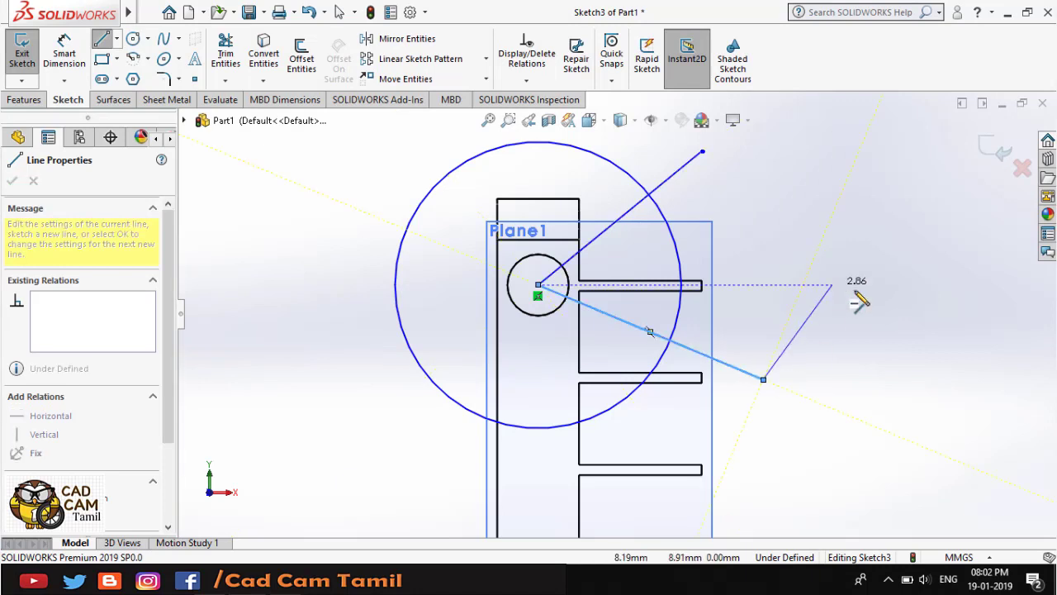
key(Escape)
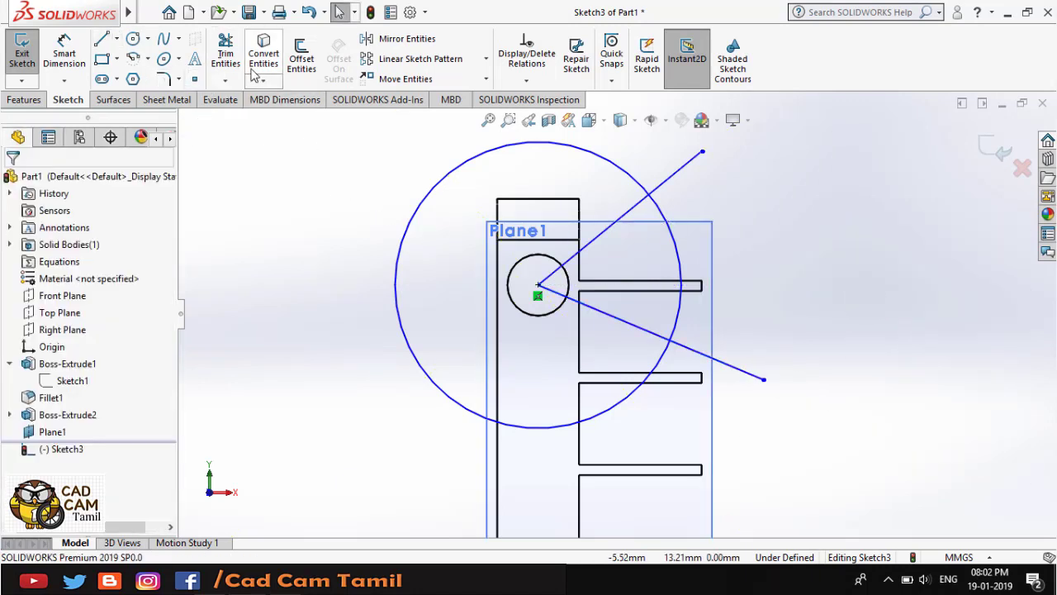
- Dimension the angle between the two radiating lines as 90°
click(64, 54)
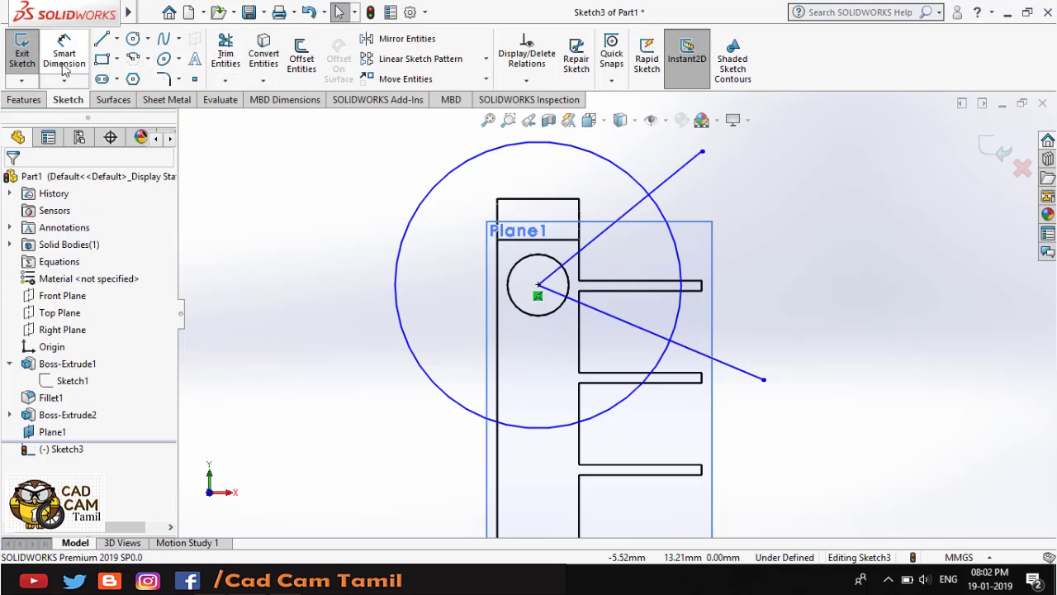
click(677, 175)
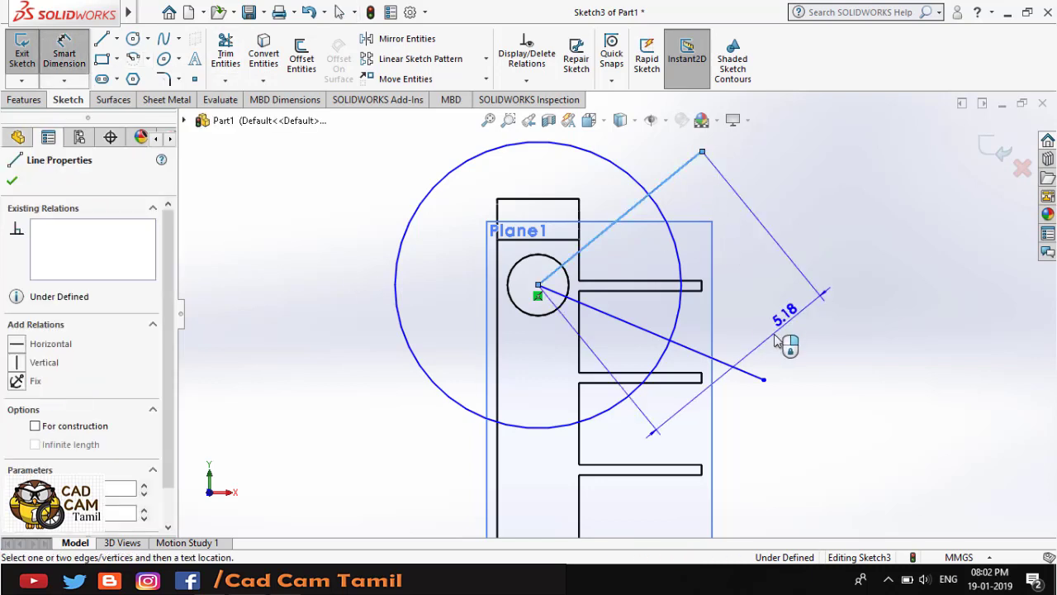
click(719, 361)
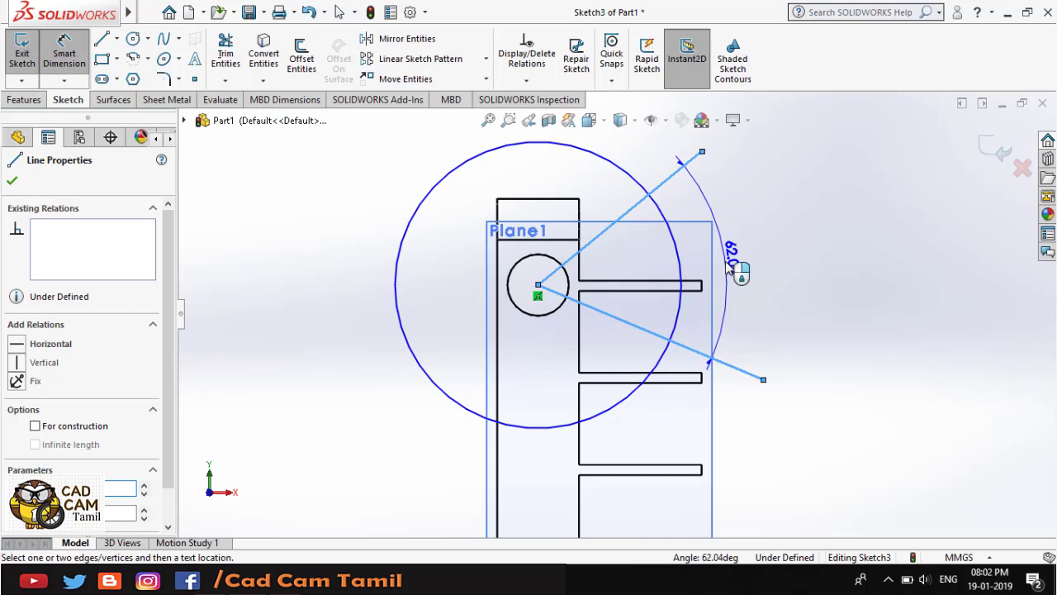
click(738, 266)
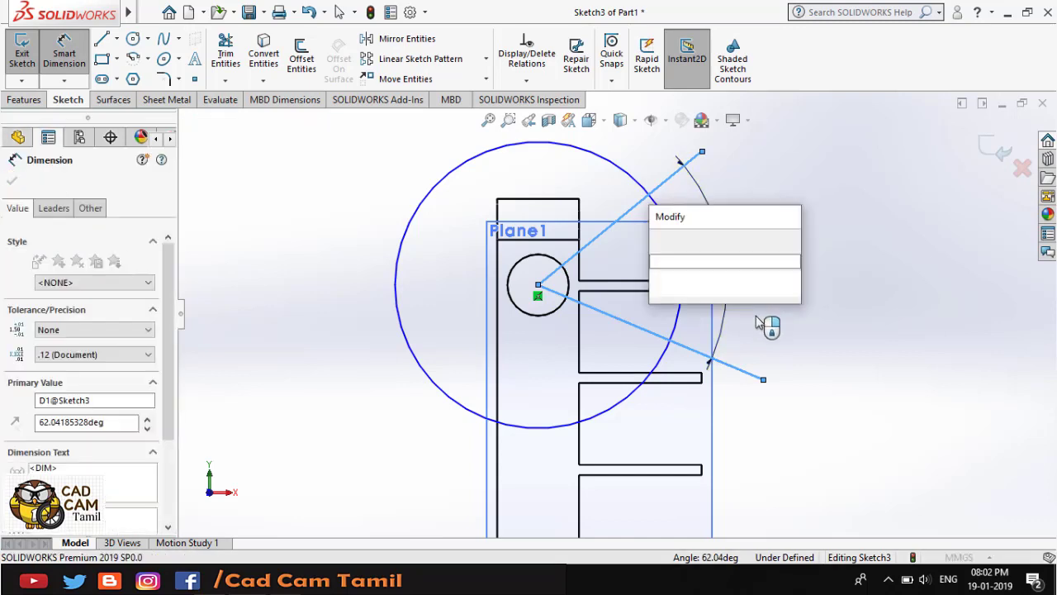
text(90)
key(Return)
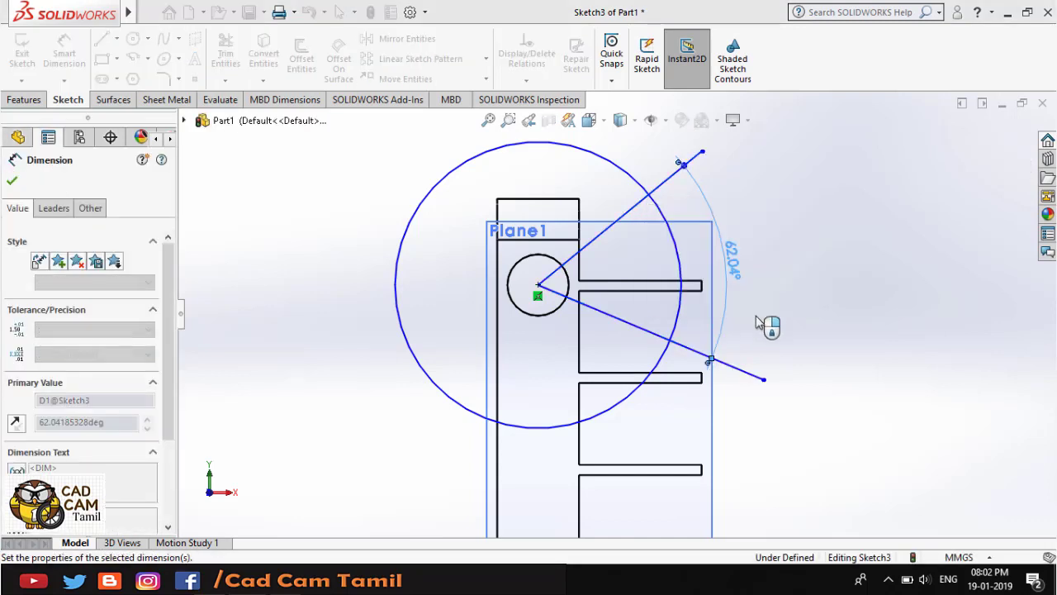
click(877, 340)
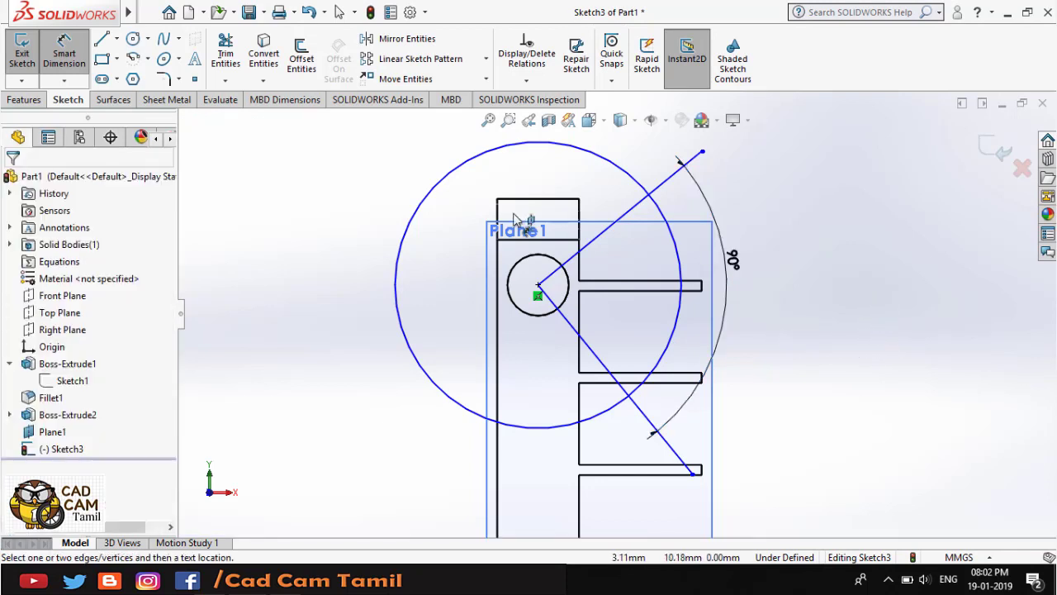
- Trim away the large circle's arc between the lines and the protruding line ends
click(237, 54)
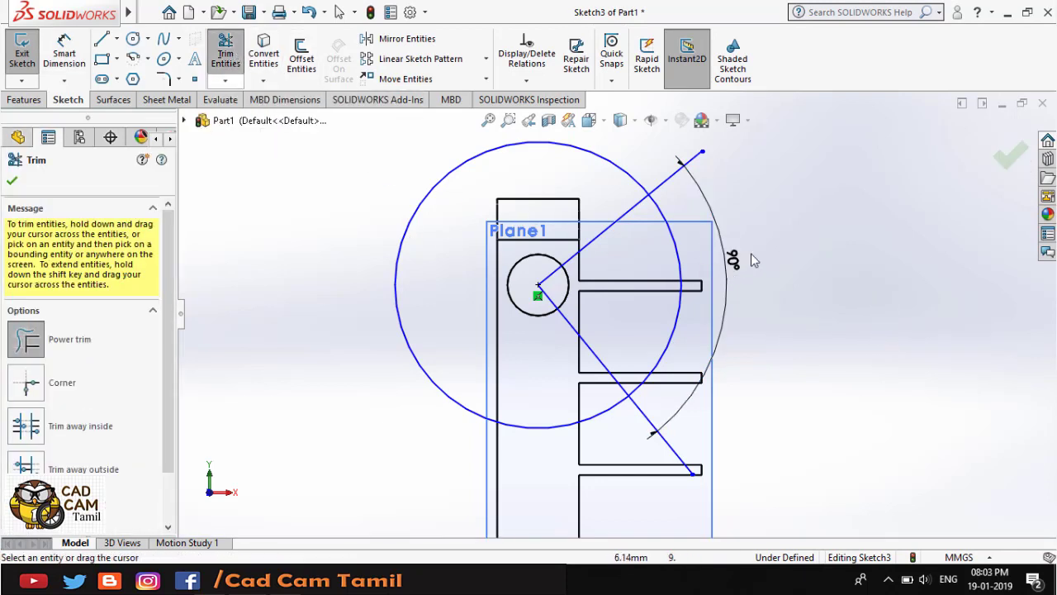
drag(674, 242, 647, 276)
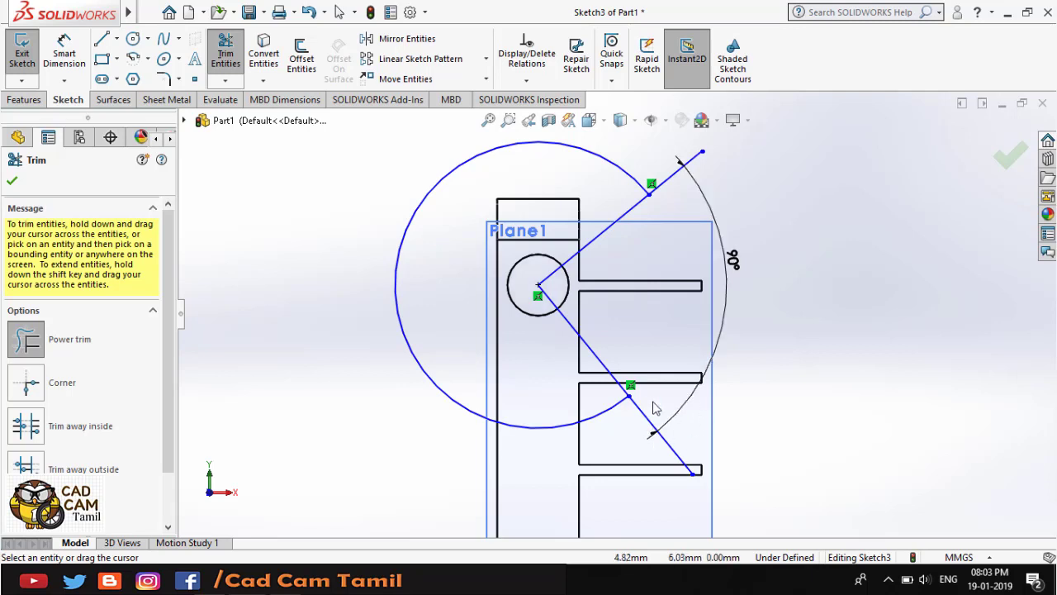
drag(651, 397, 679, 204)
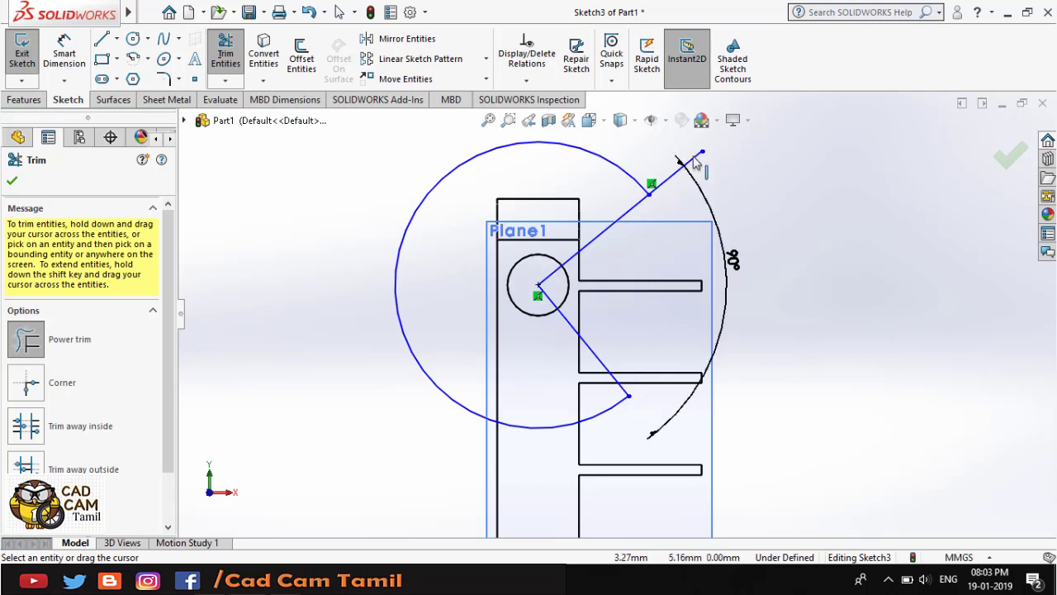
key(f)
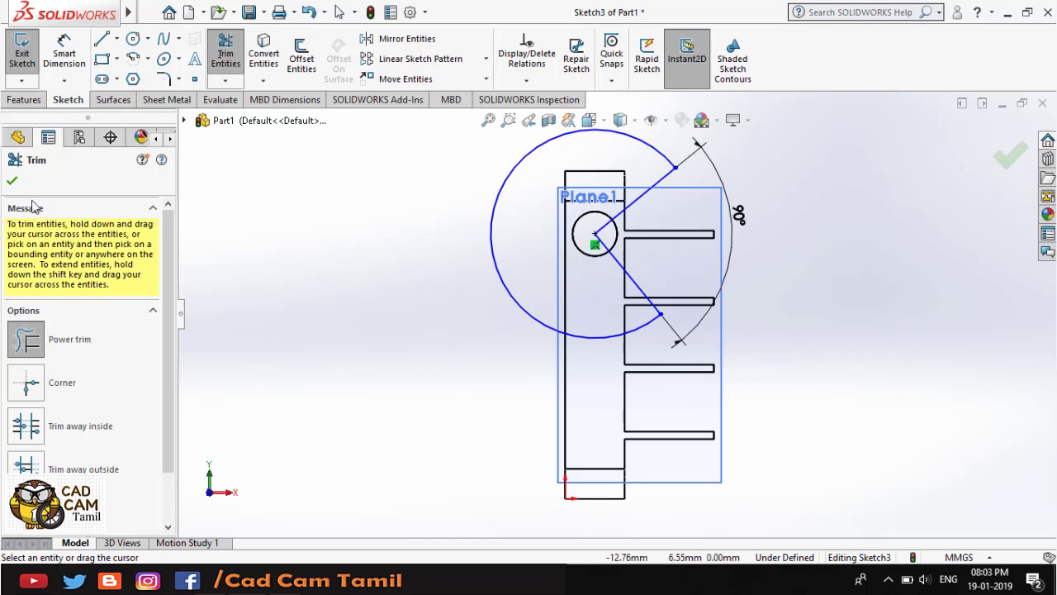
click(12, 180)
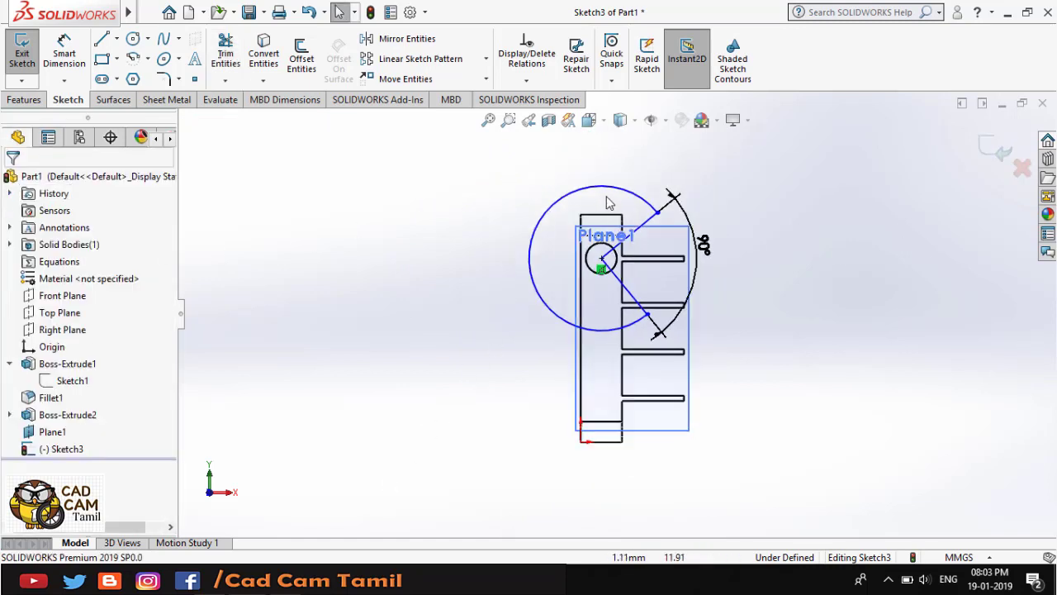
scroll(739, 259, down, 3)
scroll(558, 160, up, 2)
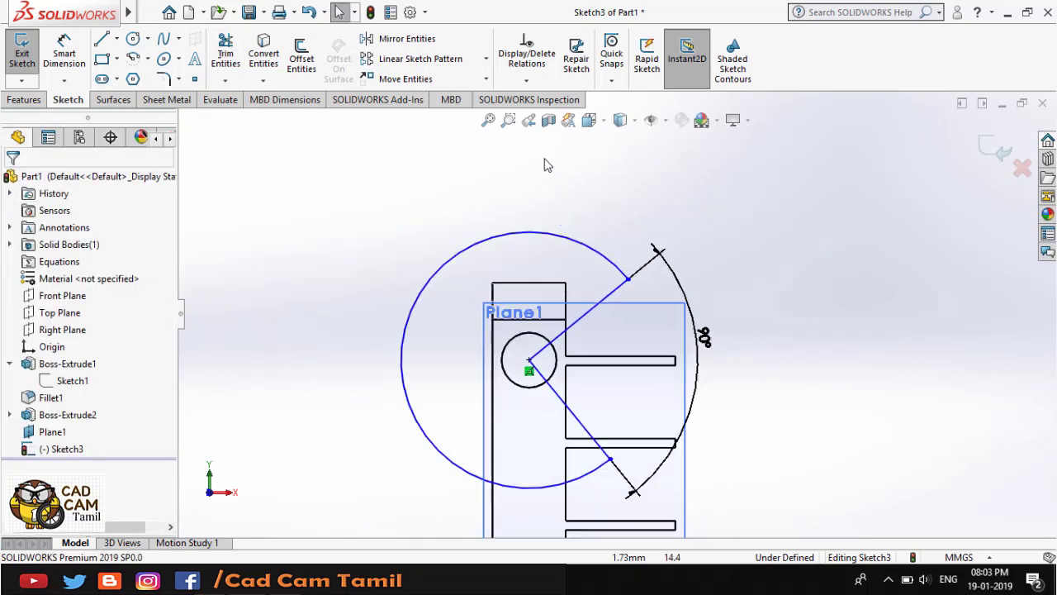
- Draw a horizontal centerline from the circle centre out past the fins
click(117, 39)
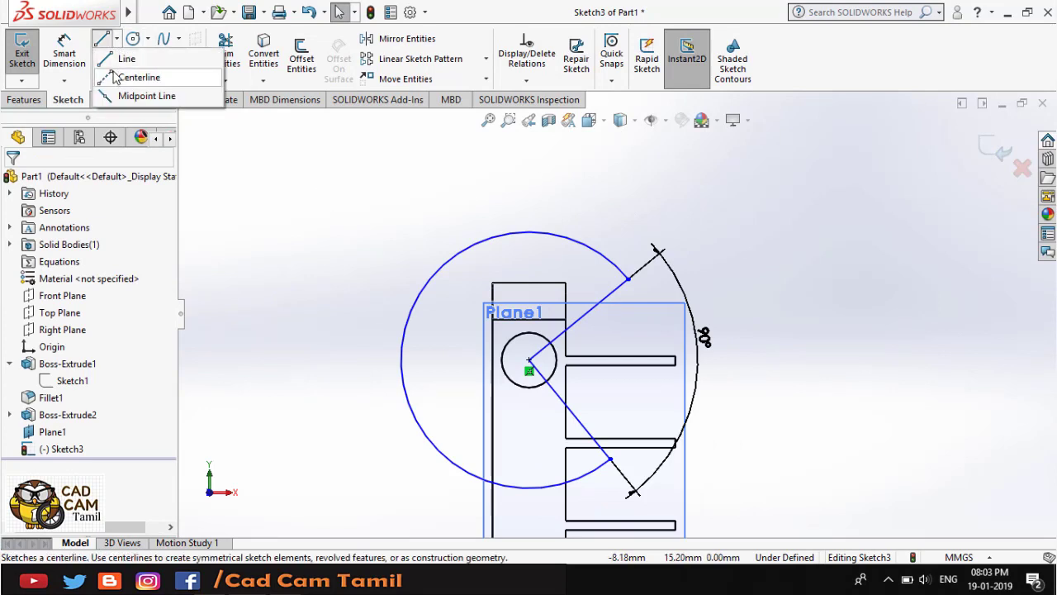
click(123, 78)
click(529, 361)
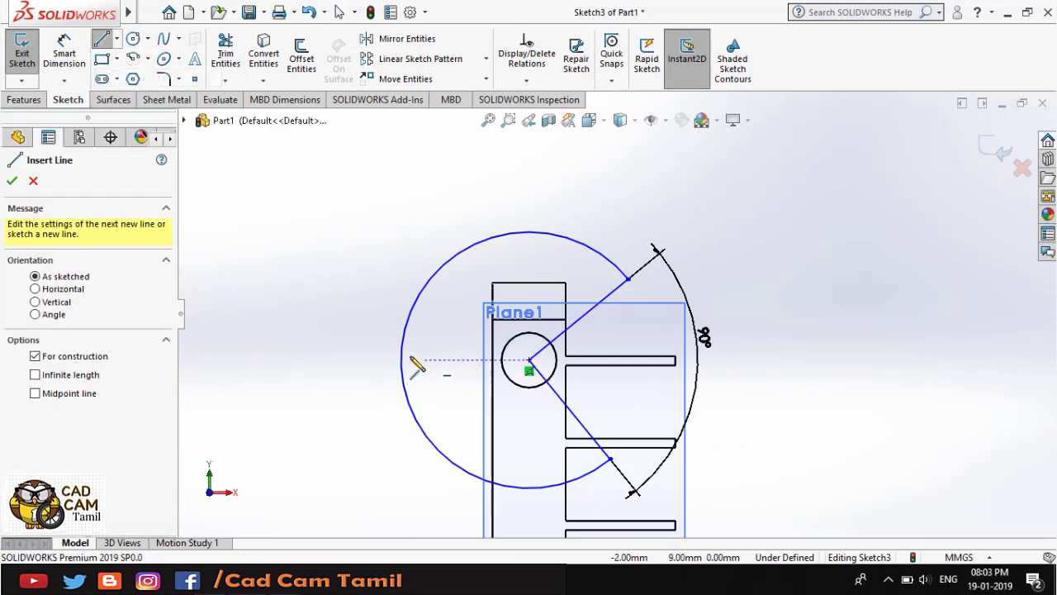
click(324, 359)
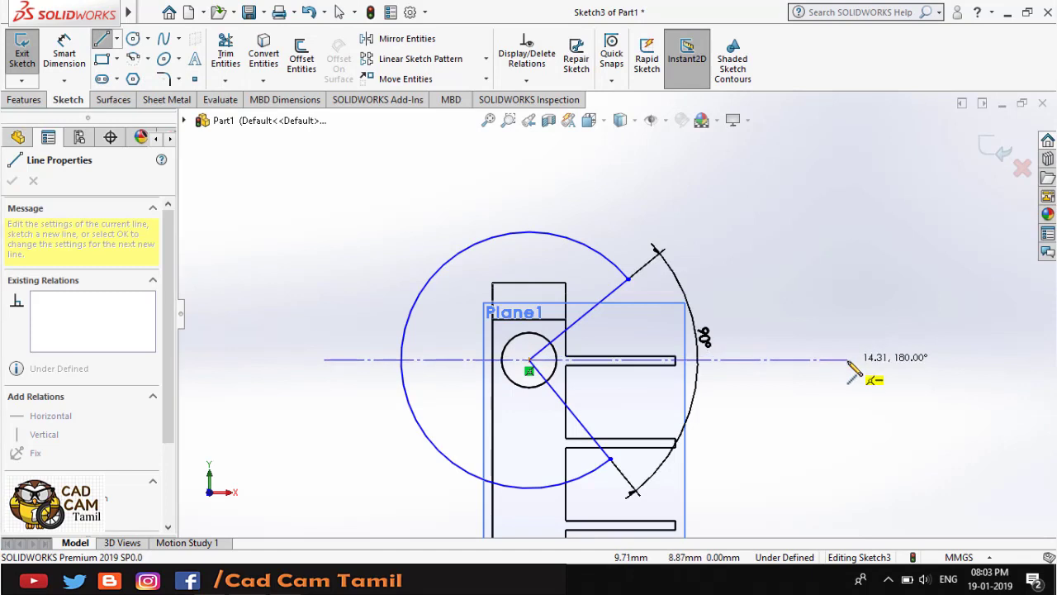
click(847, 359)
right_click(843, 299)
click(881, 306)
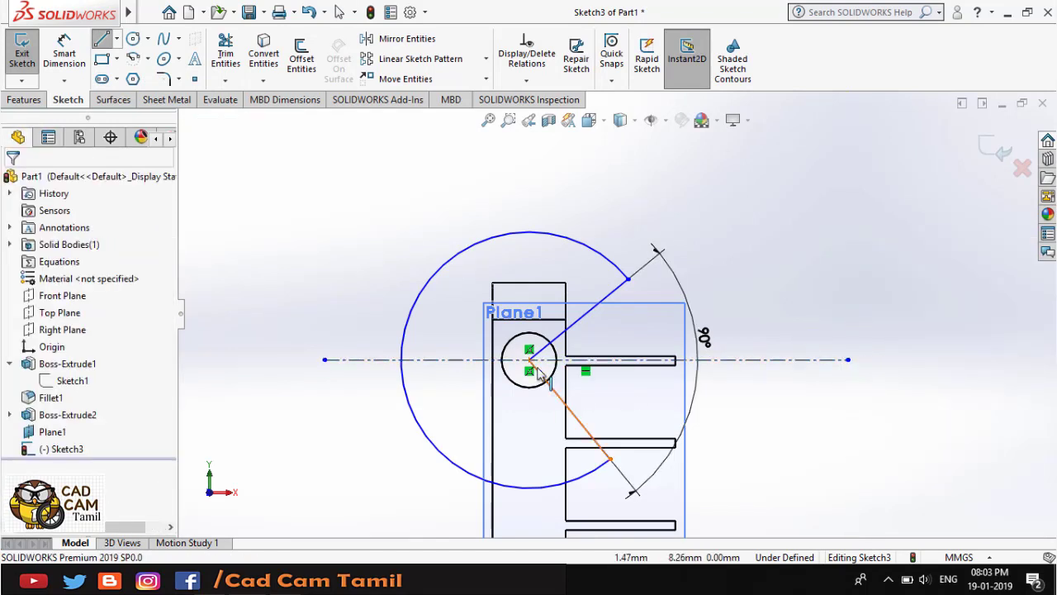
- Make the two diagonal notch lines symmetric about the horizontal centerline
click(623, 295)
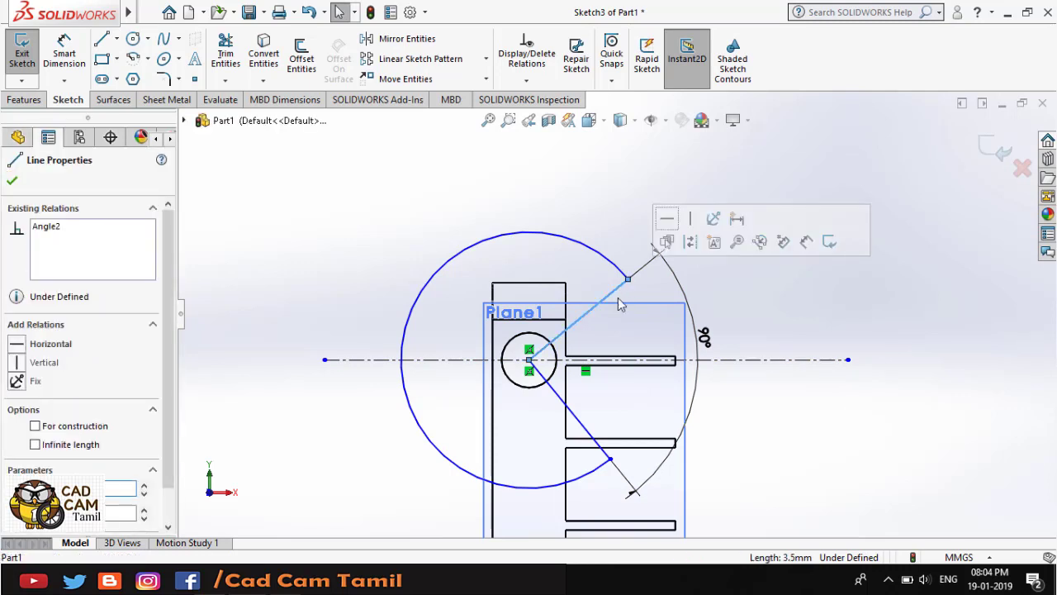
ctrl+click(577, 426)
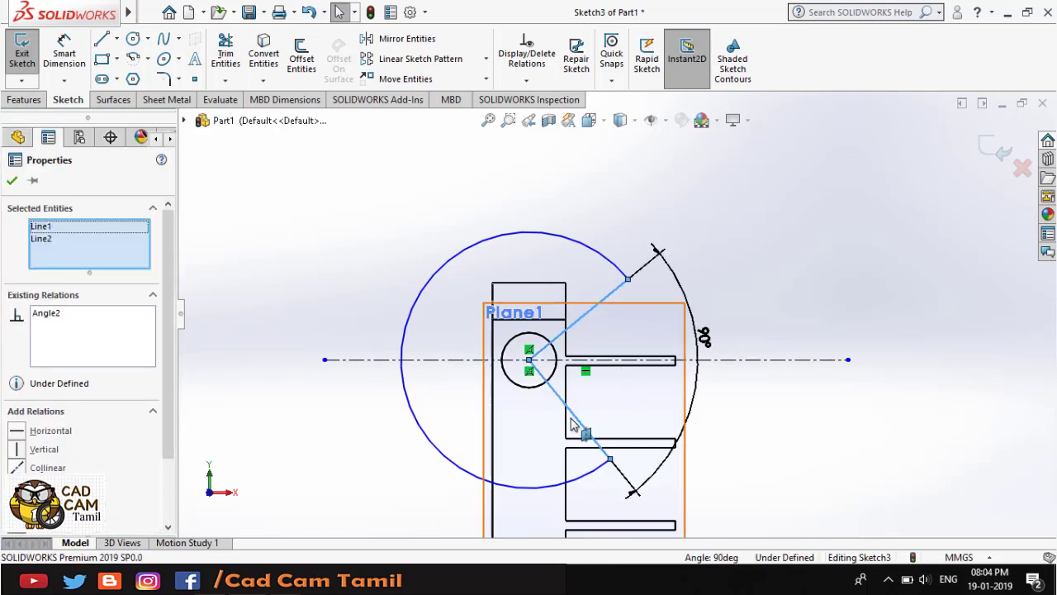
ctrl+click(794, 367)
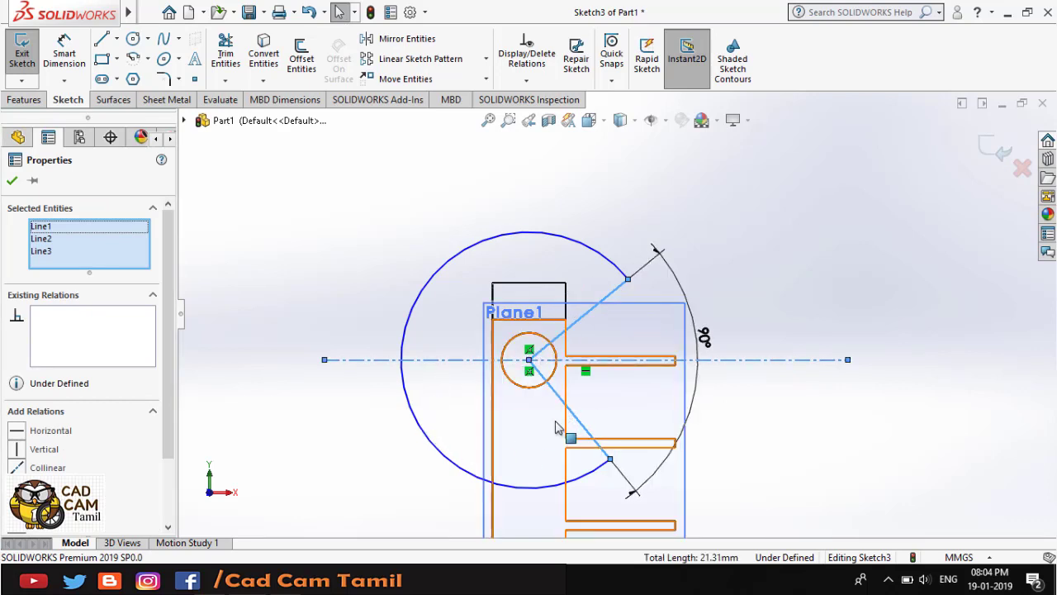
scroll(161, 470, down, 3)
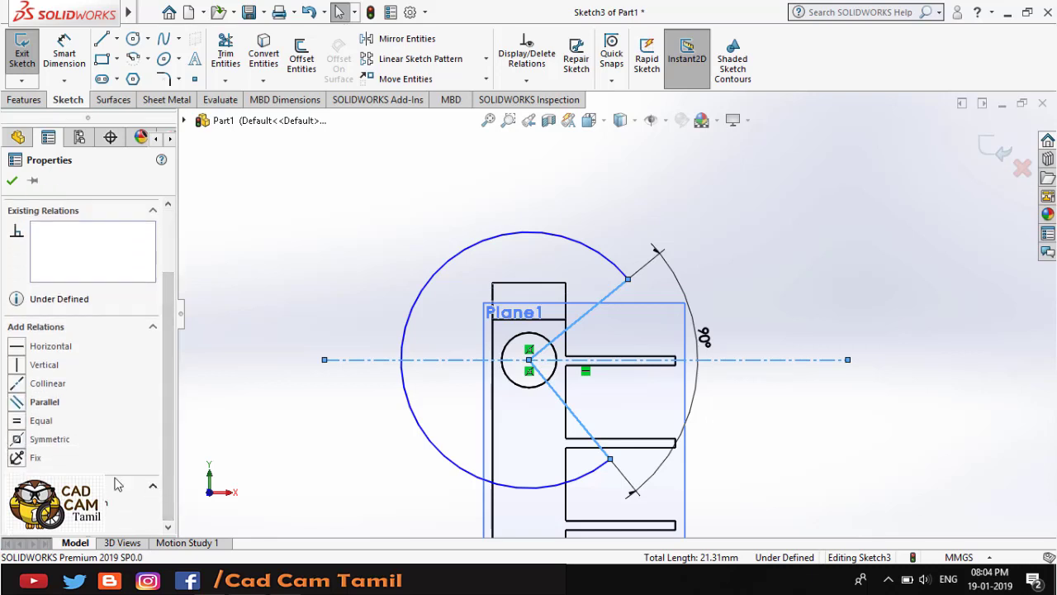
click(18, 438)
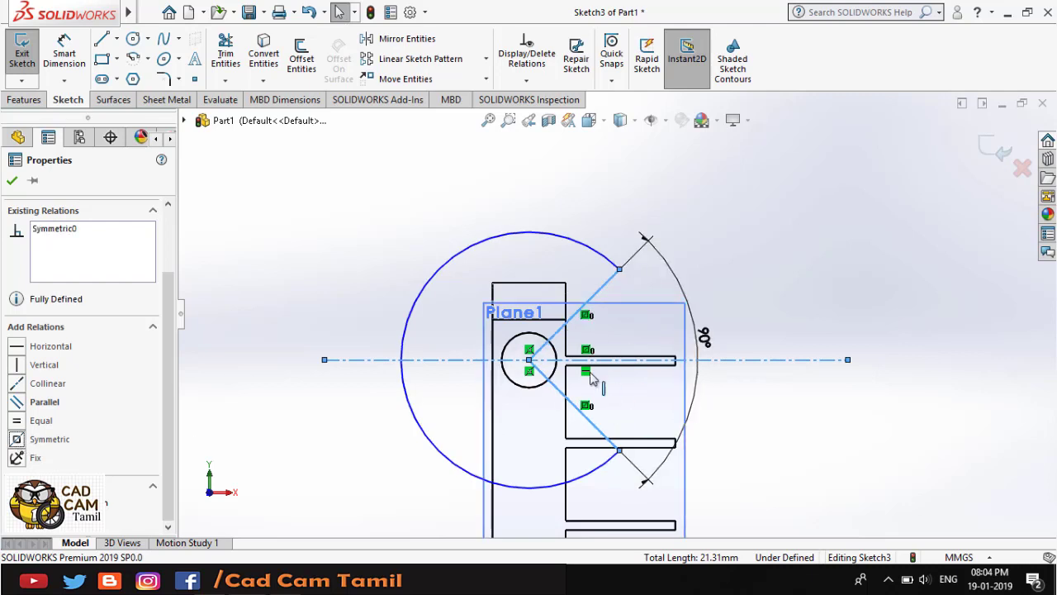
click(813, 273)
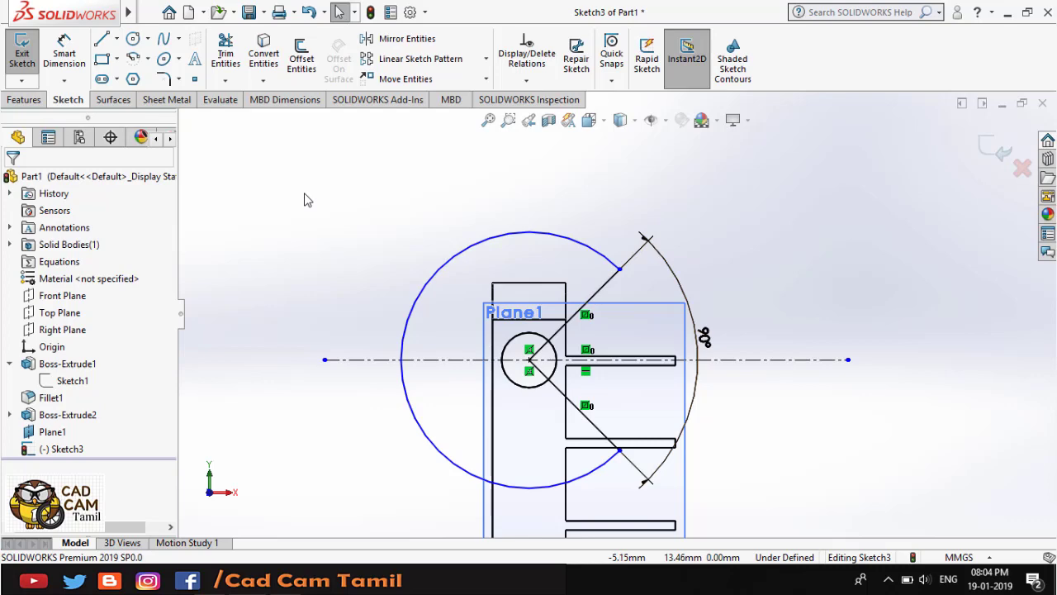
- Start an Extruded Boss/Base and switch the model to Shaded display
click(24, 99)
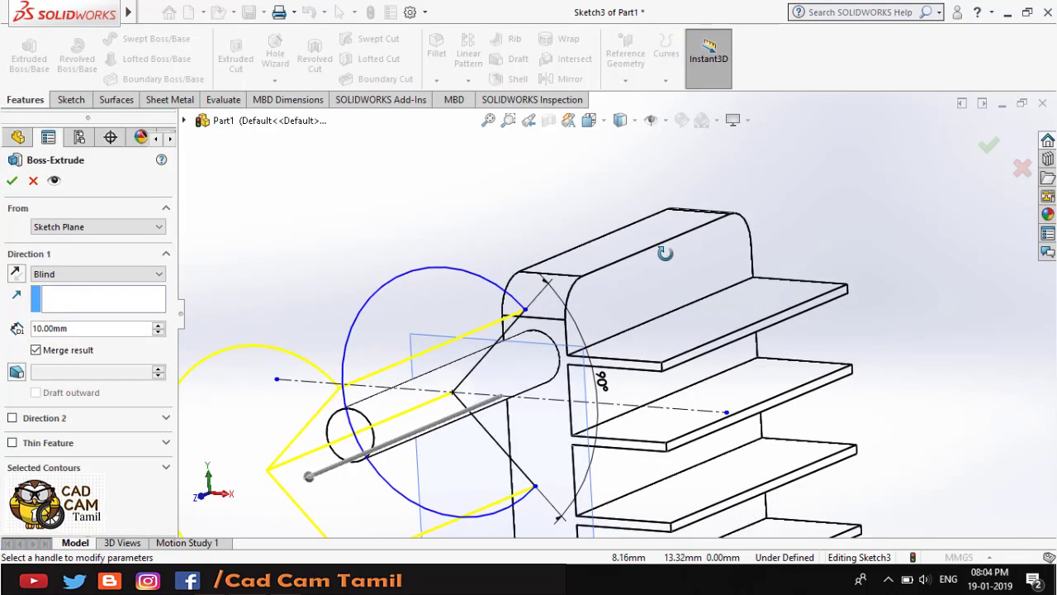
click(620, 120)
click(621, 162)
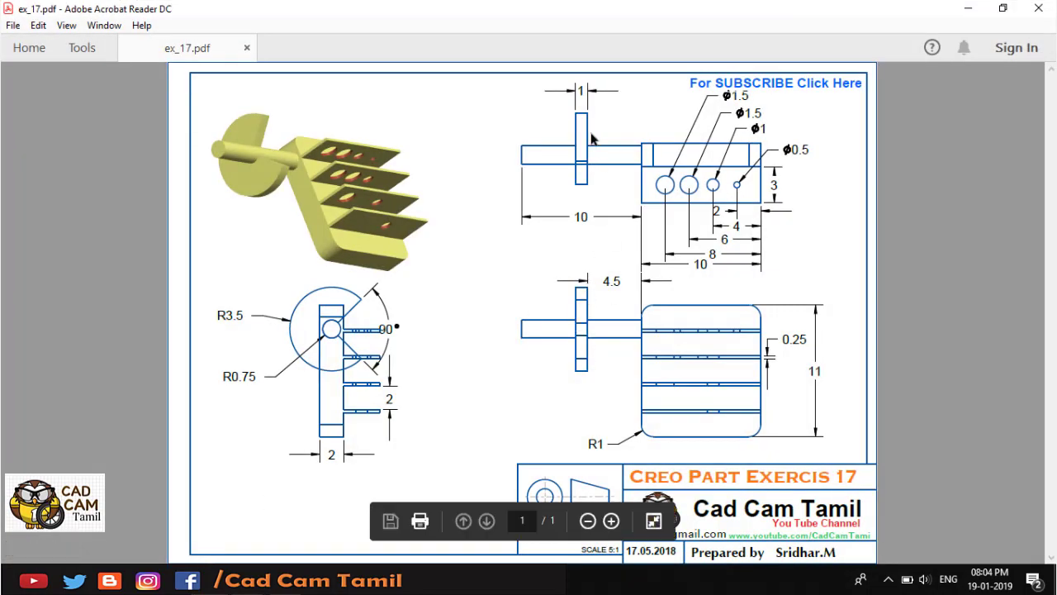
- Extrude the notched Sketch3 to a depth of 1 mm
key(alt+Tab)
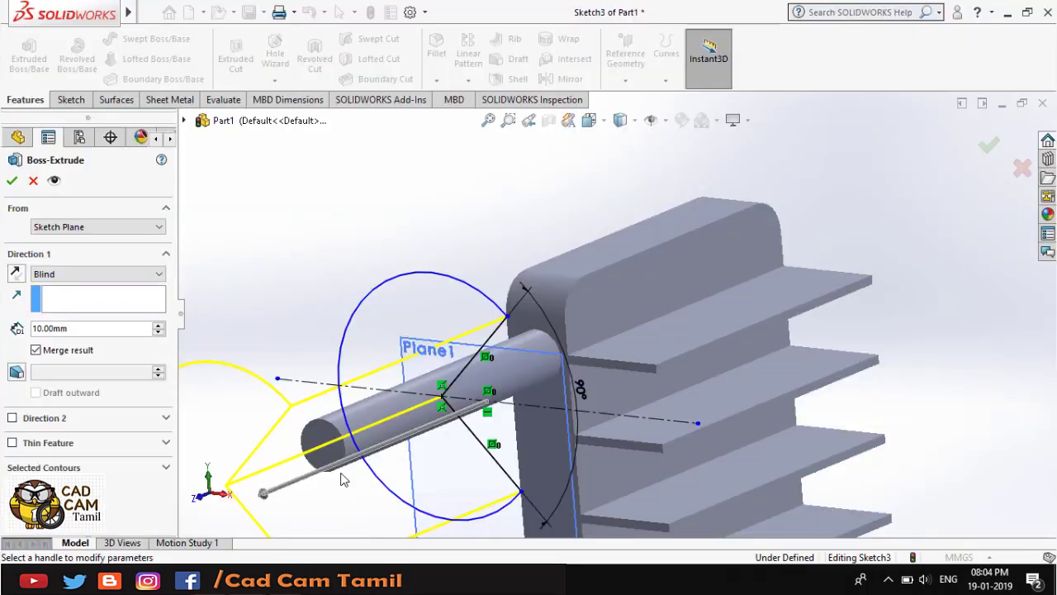
click(74, 329)
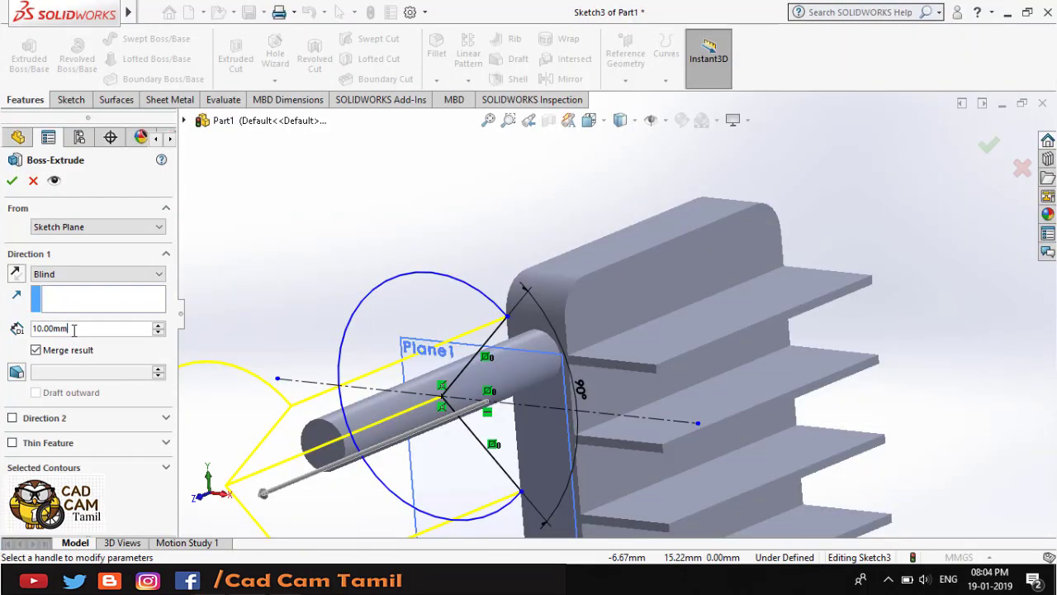
double_click(75, 328)
text(1)
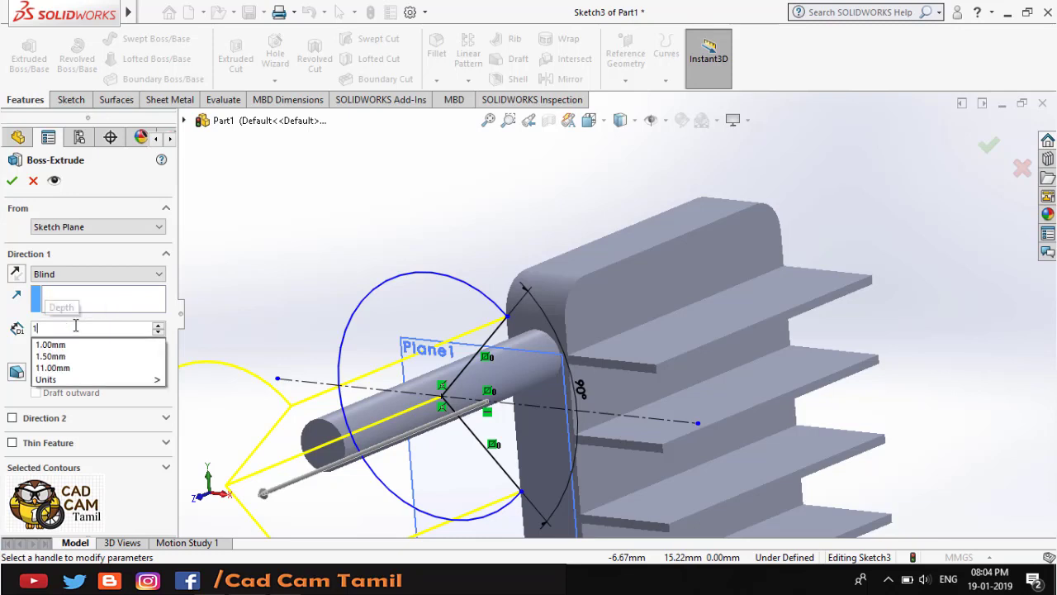
key(Return)
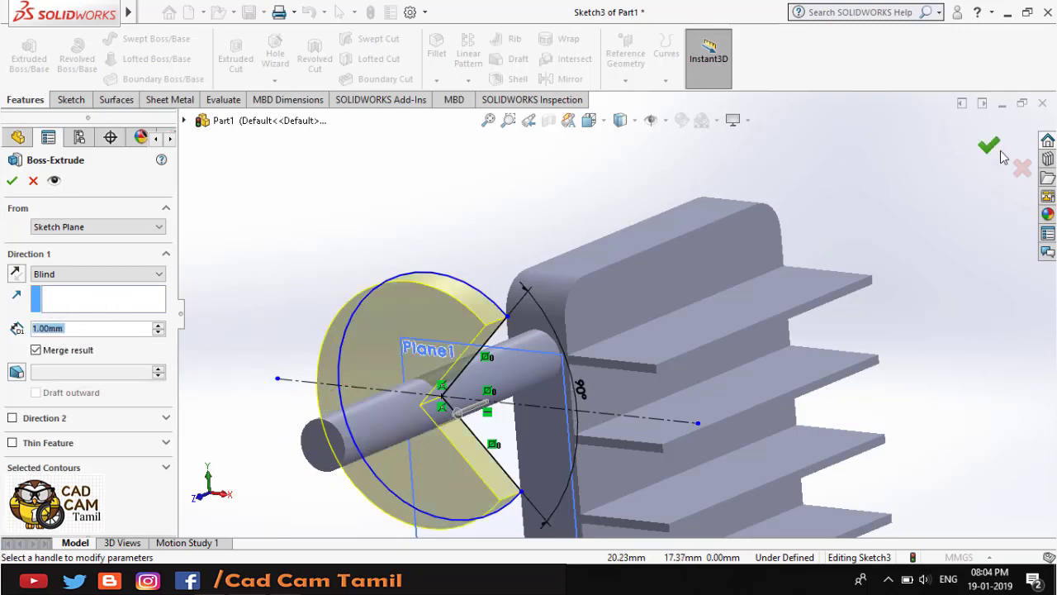
click(988, 146)
- Orbit to a frontal view and hide Plane1
scroll(604, 216, up, 3)
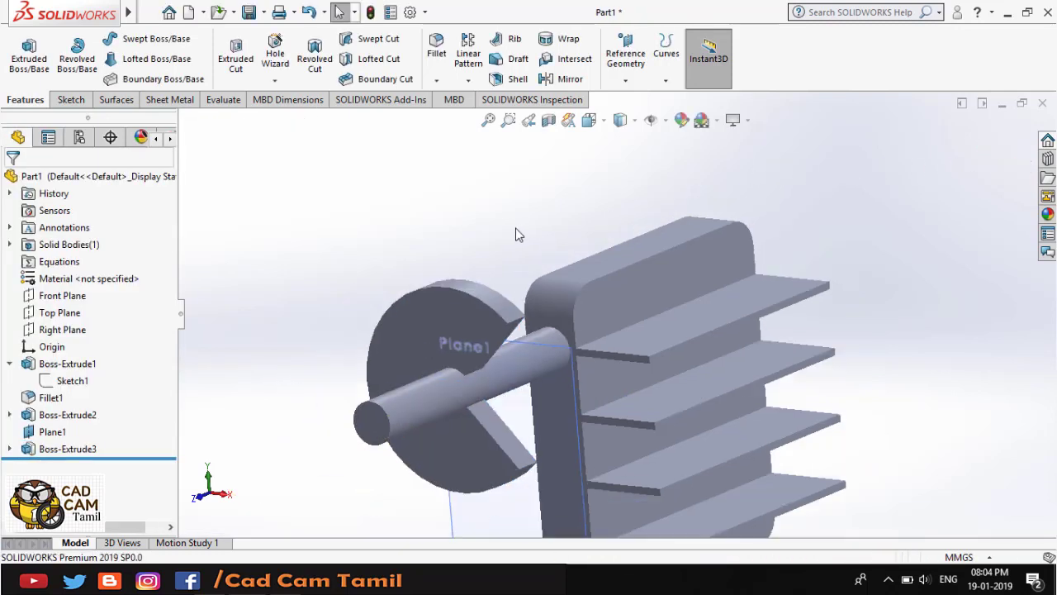
middle_drag(604, 217, 497, 225)
key(Escape)
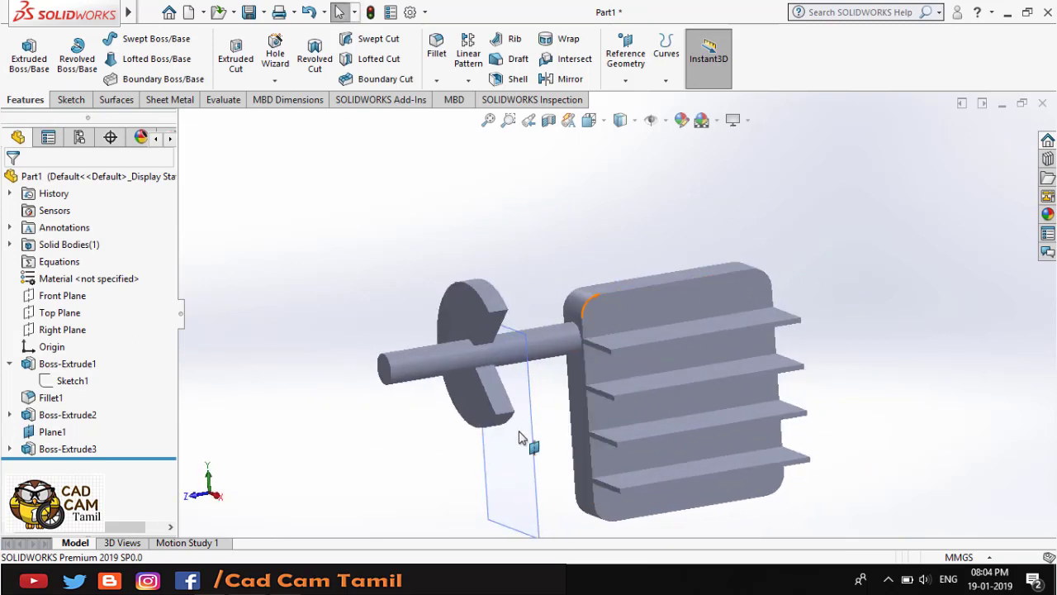
click(520, 445)
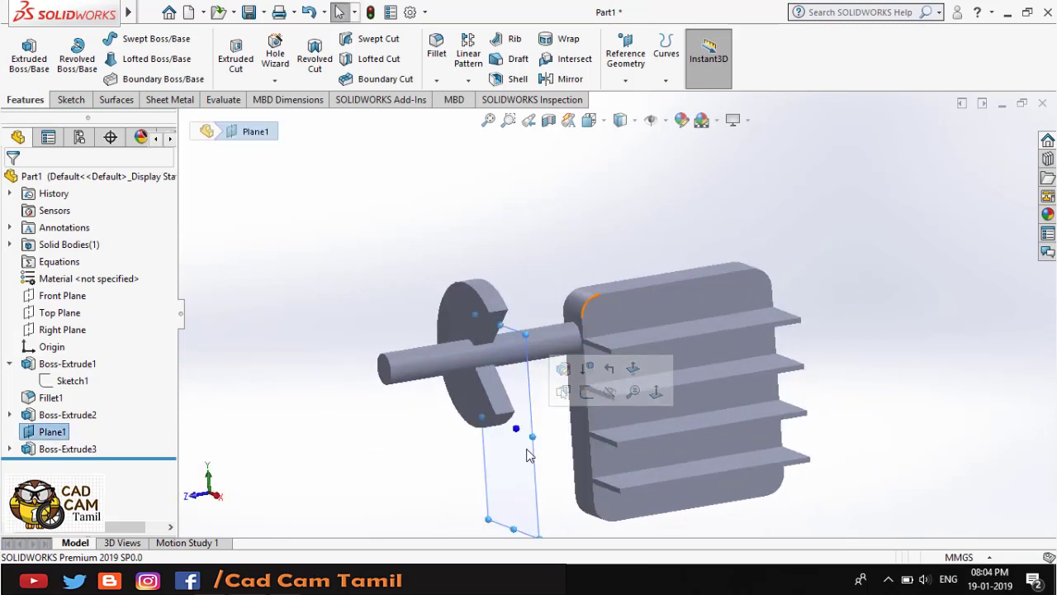
click(614, 392)
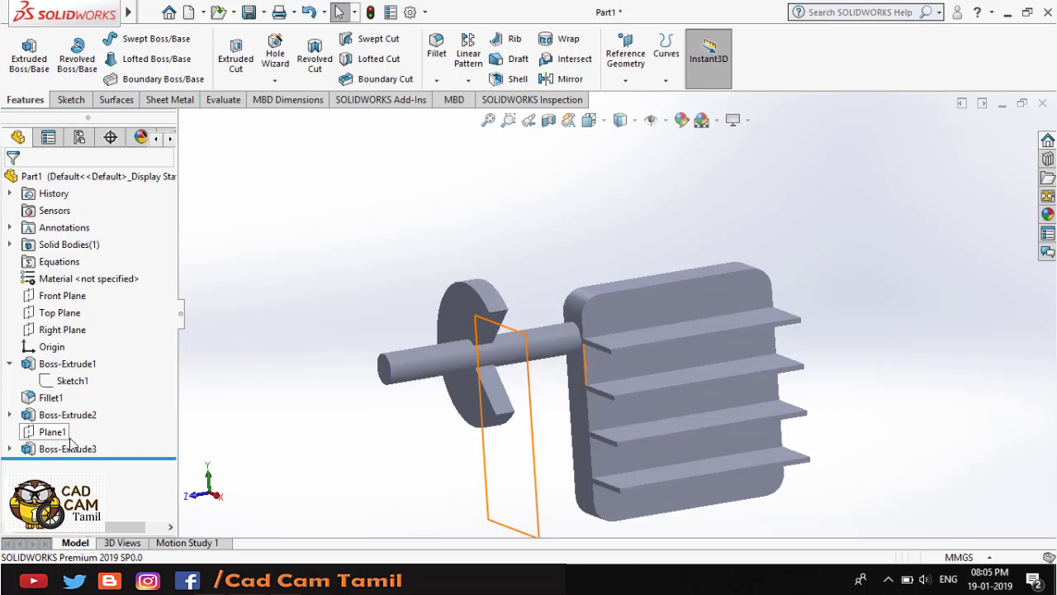
- Orbit to the disc side and start the Hole Wizard
click(62, 437)
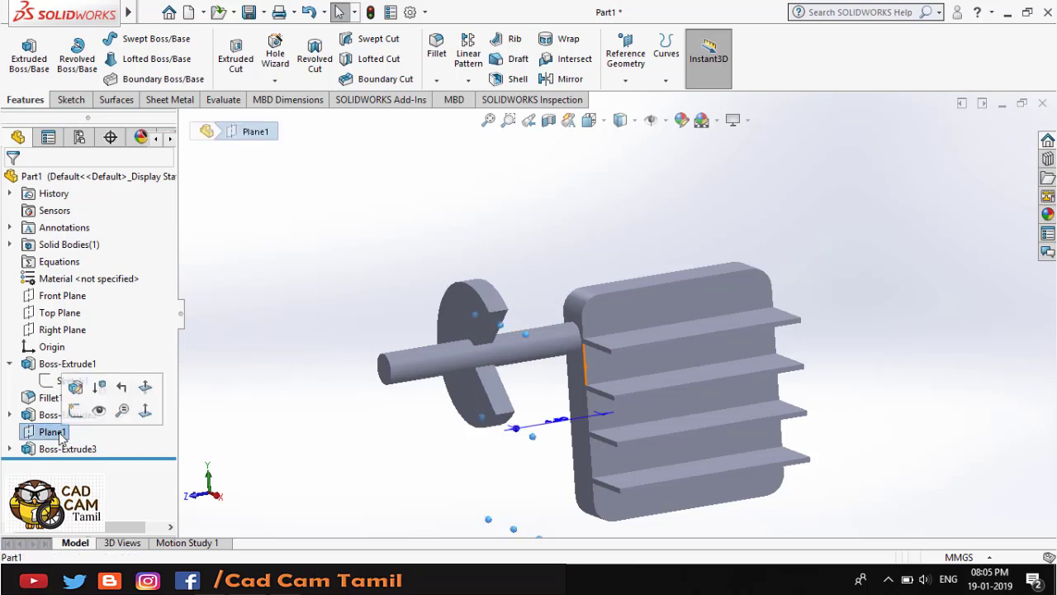
click(384, 328)
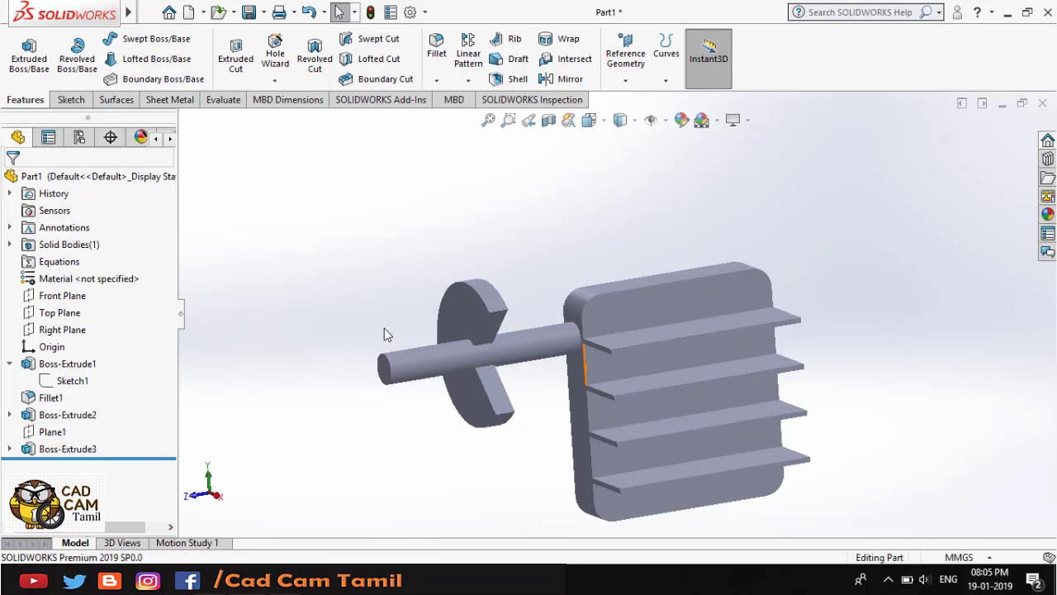
mouse_move(366, 306)
middle_down()
mouse_move(435, 287)
mouse_move(356, 323)
mouse_move(420, 354)
mouse_move(583, 383)
mouse_move(526, 412)
mouse_move(738, 365)
mouse_move(785, 377)
mouse_move(829, 293)
mouse_move(789, 331)
middle_up()
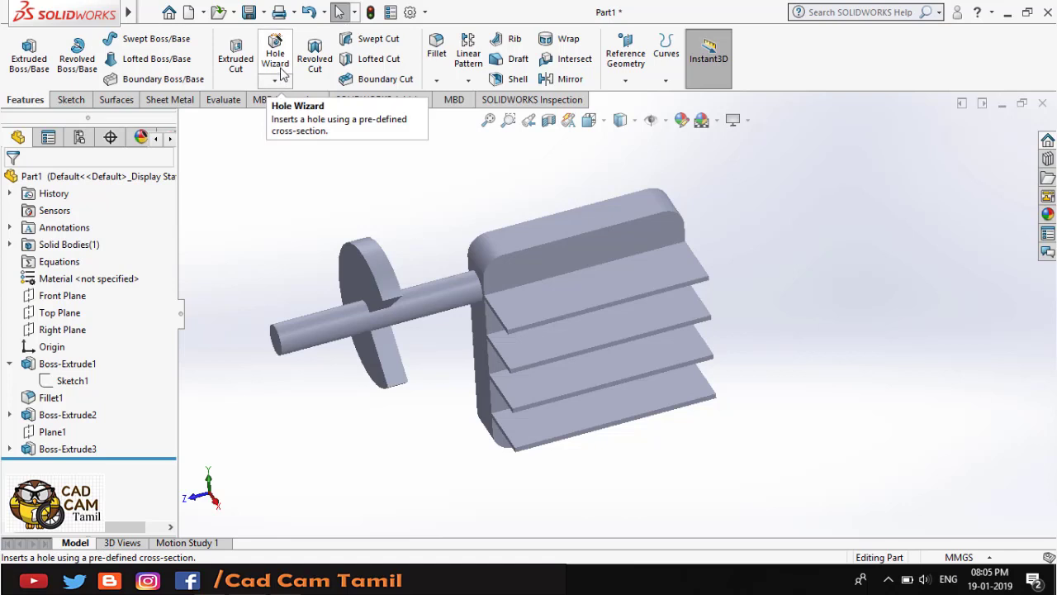
click(284, 58)
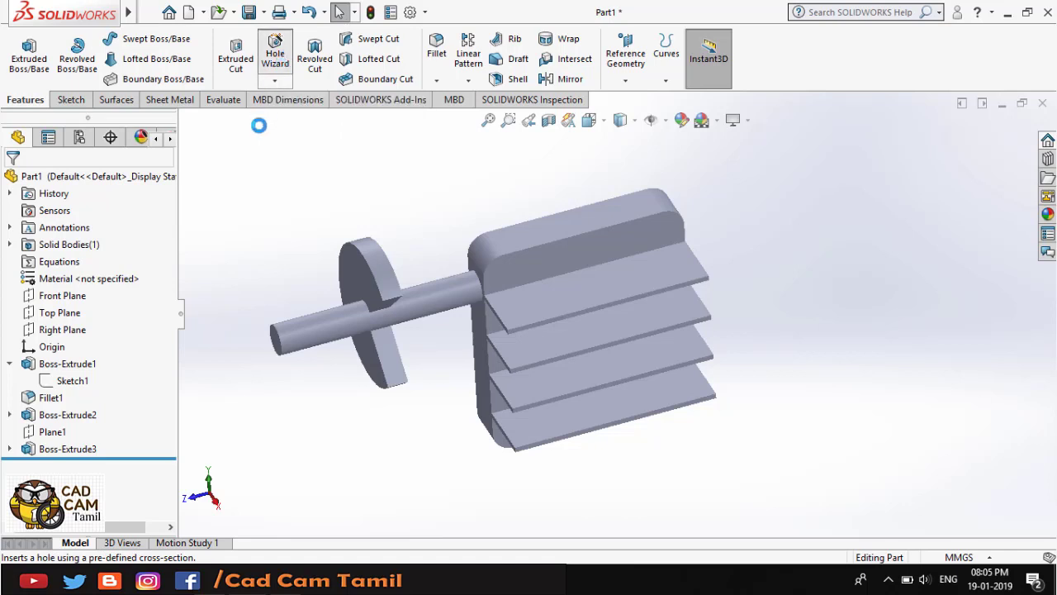
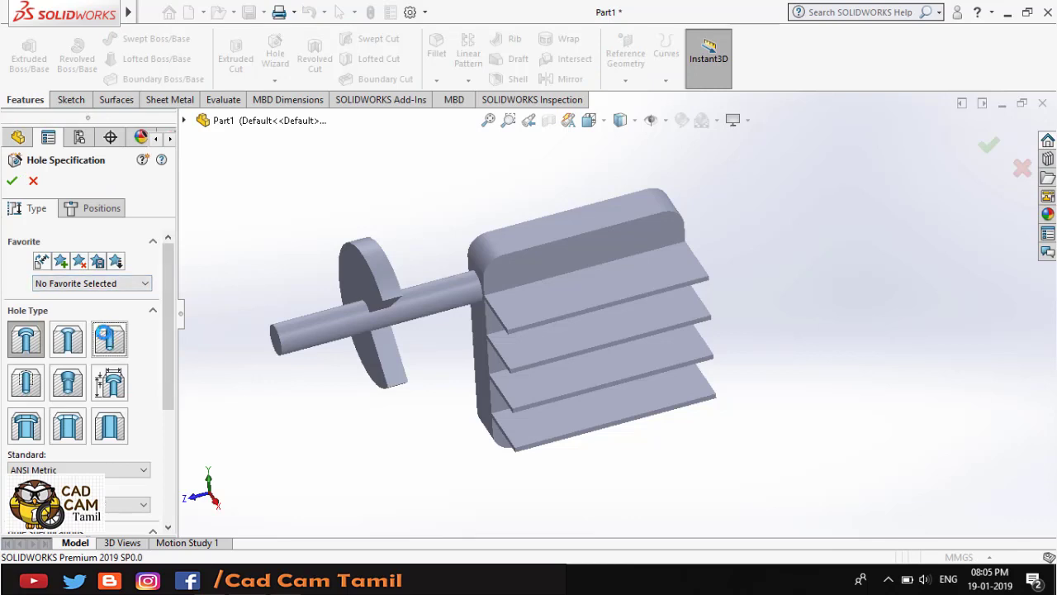
- Change the Hole Wizard hole type from Counterbore to a plain straight Hole
click(105, 336)
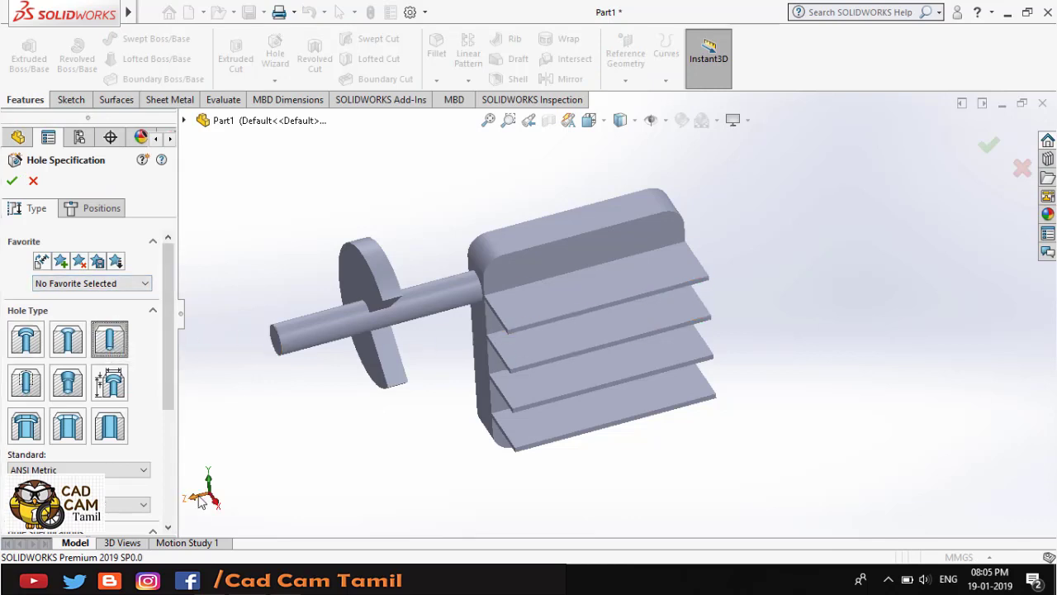
- Check the hole diameters 1.5, 1.5, 1 and 0.5 in the ex_17.pdf drawing, then return to SOLIDWORKS
key(alt+Tab)
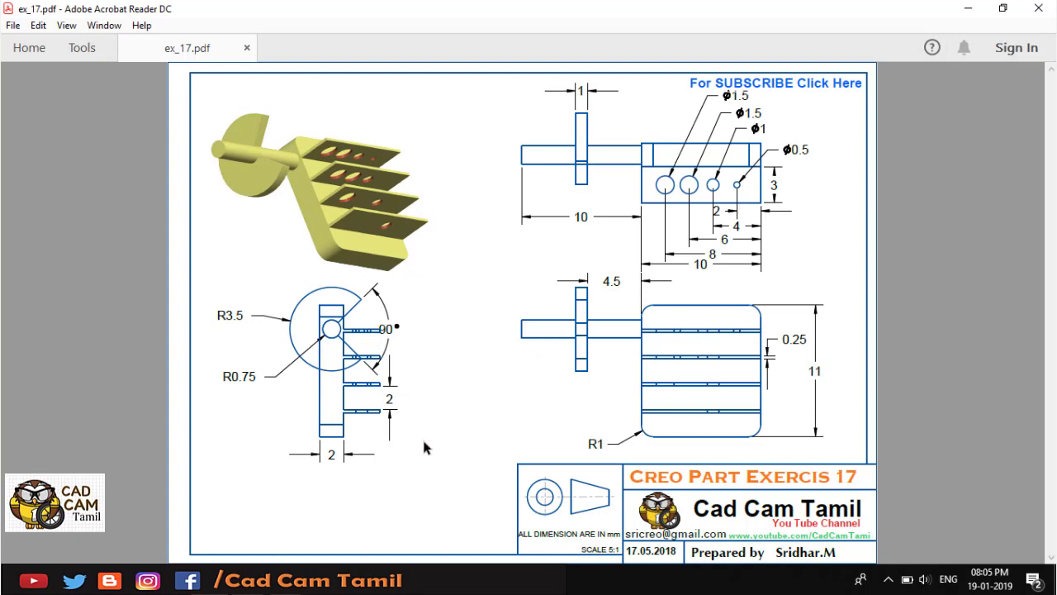
key(alt+Tab)
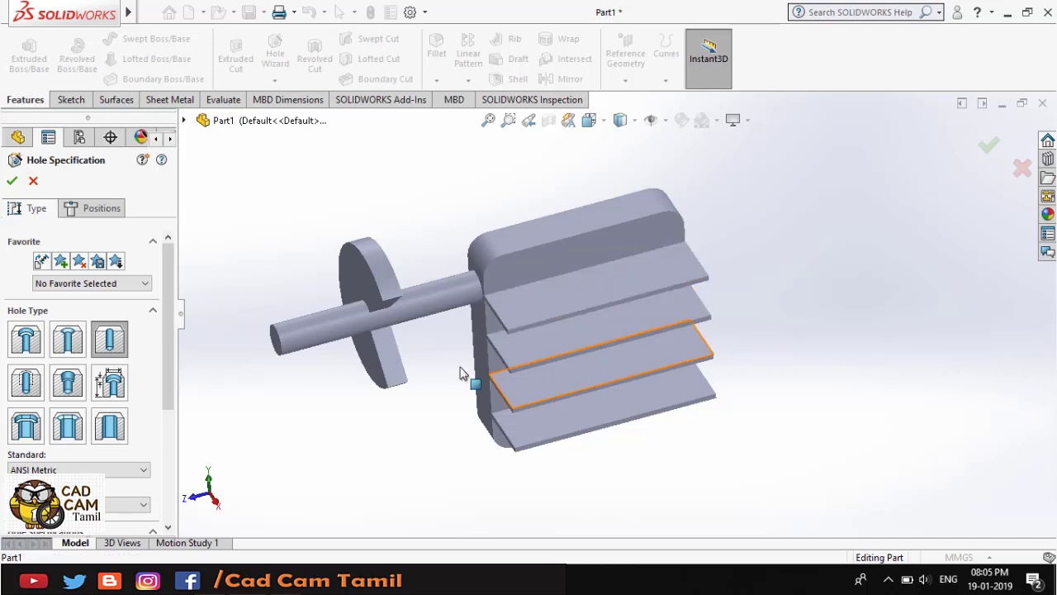
- Go back to the Hole Specification settings and scroll the drill-size list up to the smallest sizes
click(94, 213)
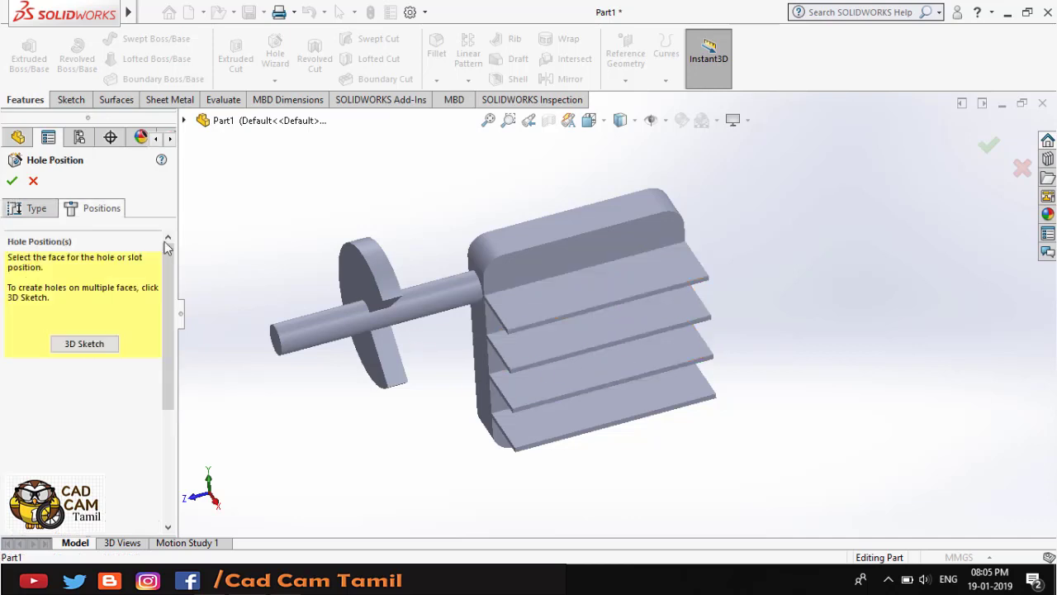
click(11, 210)
scroll(97, 431, down, 3)
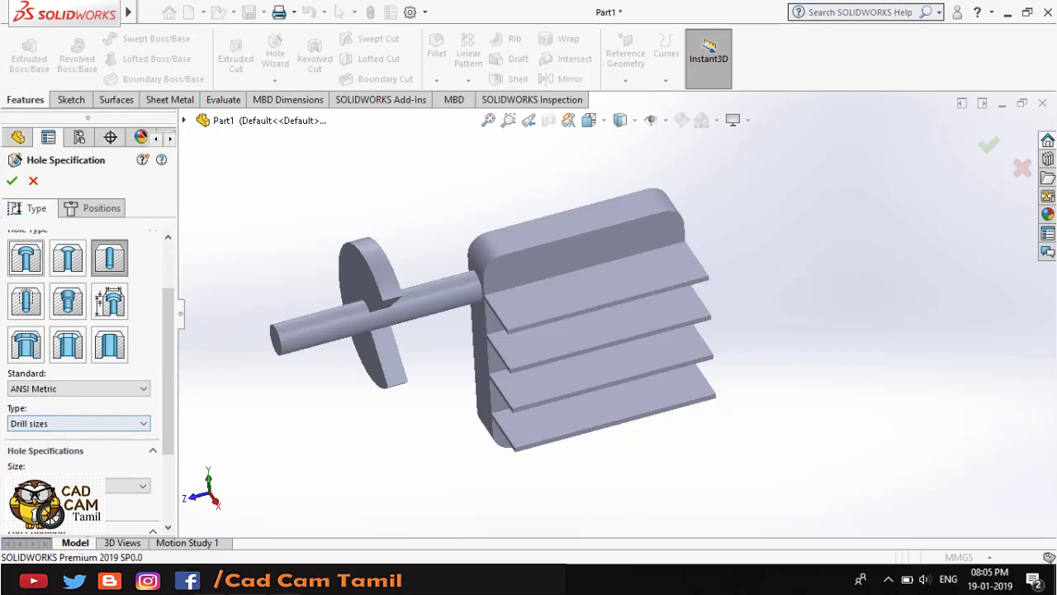
scroll(73, 446, up, 3)
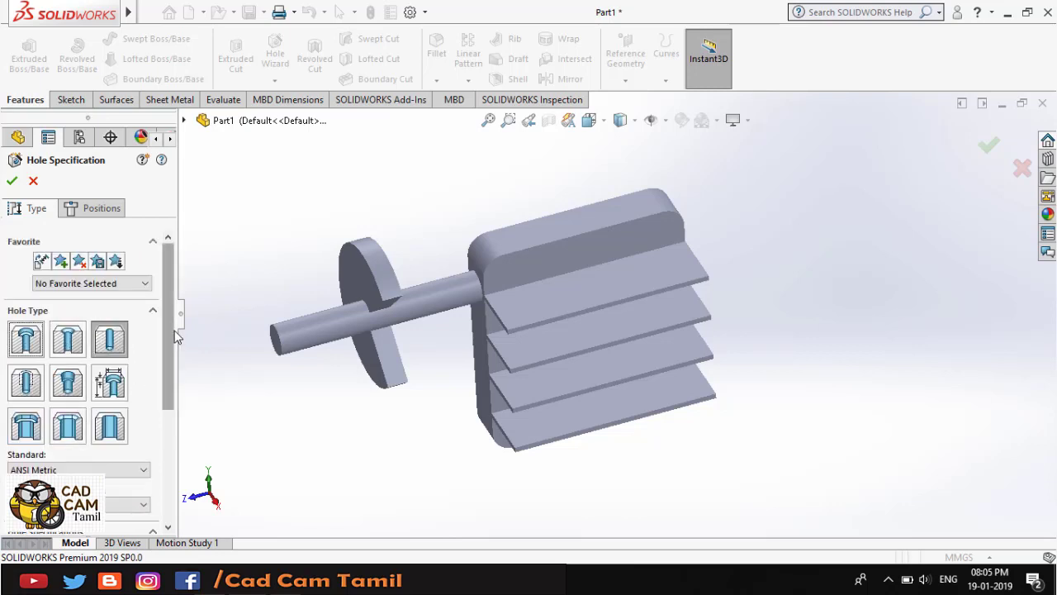
scroll(166, 393, down, 3)
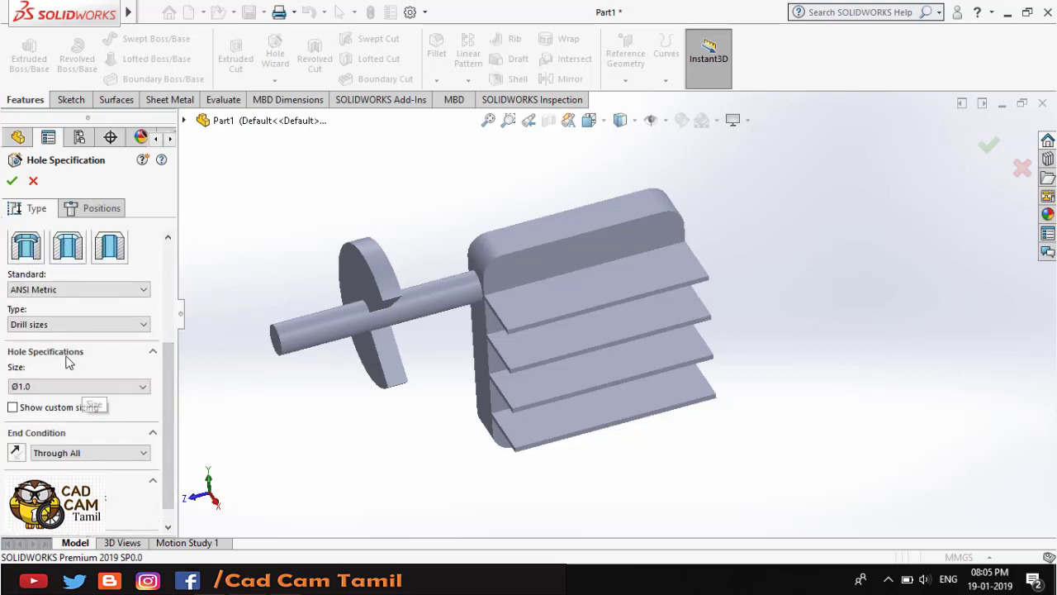
click(68, 386)
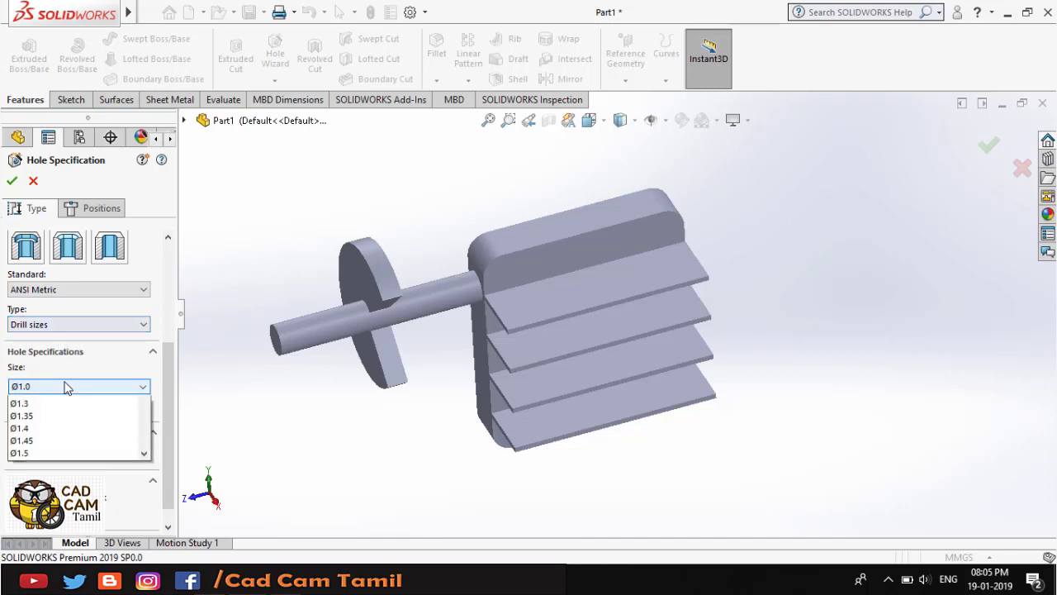
scroll(58, 413, up, 1)
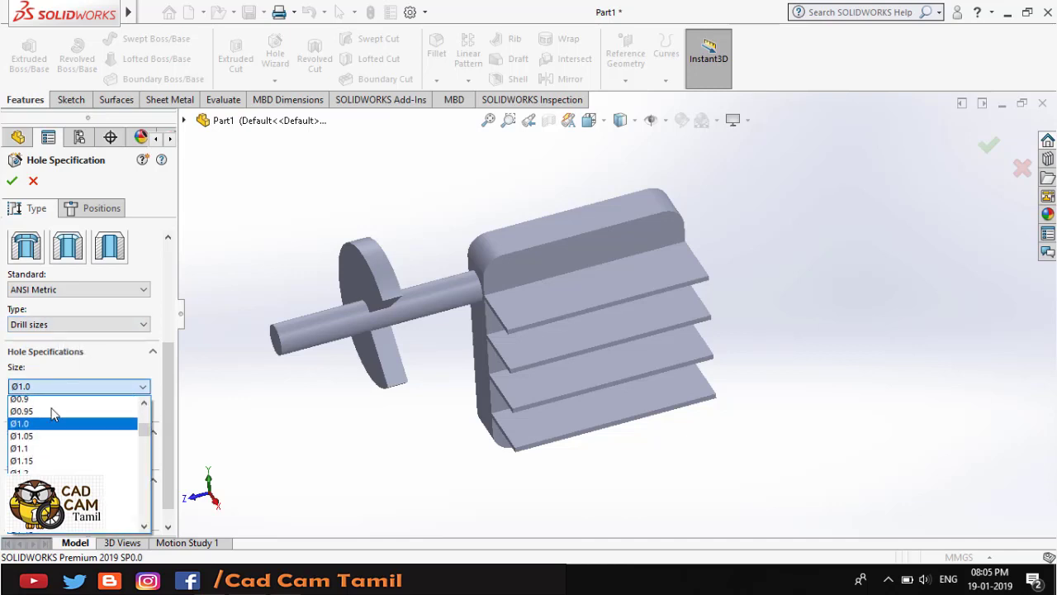
scroll(53, 415, up, 1)
scroll(50, 418, up, 1)
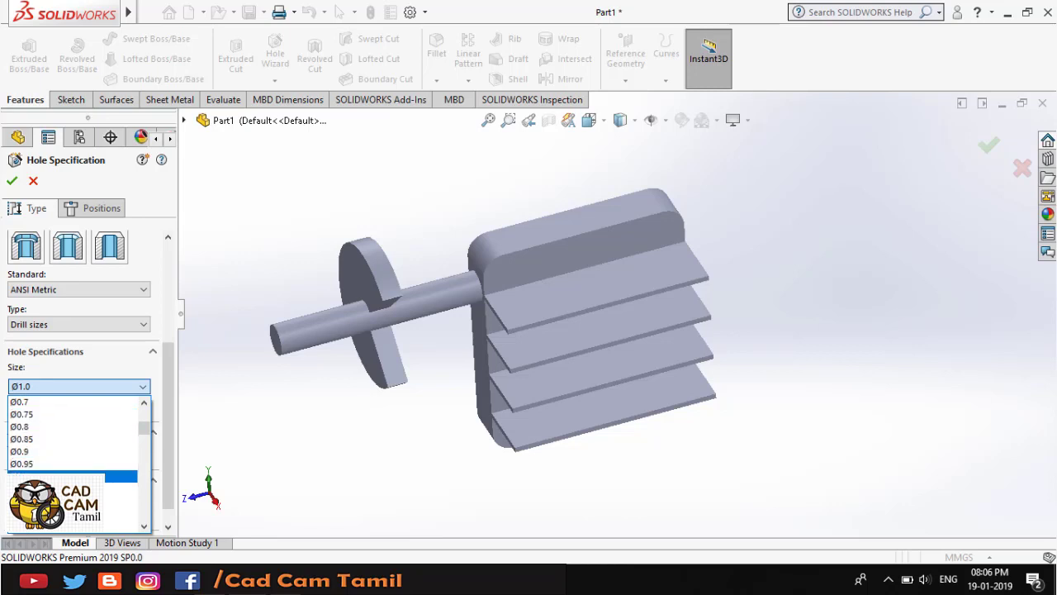
scroll(55, 450, up, 1)
scroll(51, 438, up, 2)
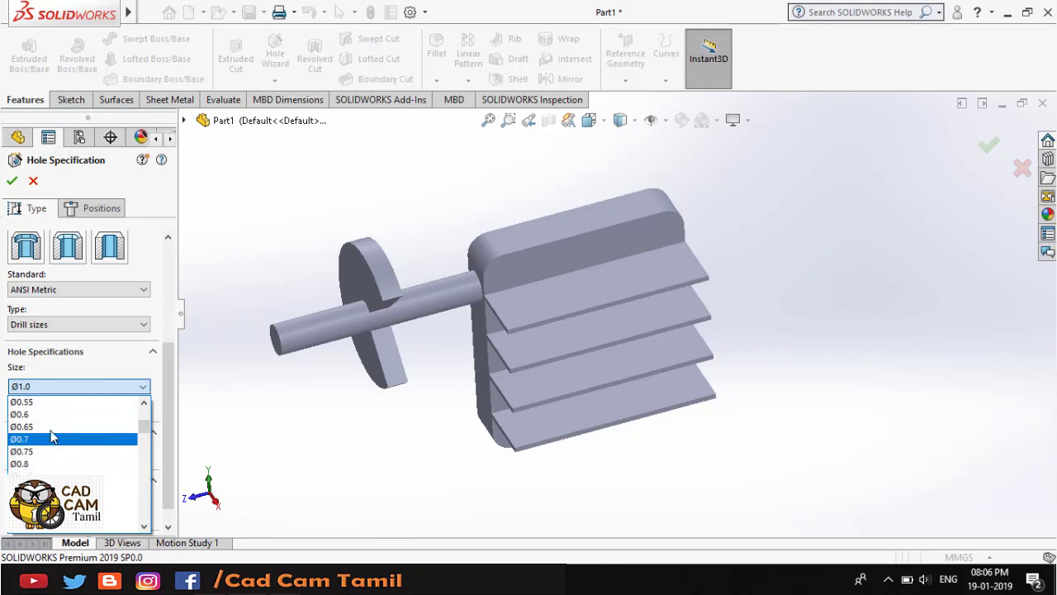
scroll(51, 438, up, 2)
scroll(43, 427, up, 1)
- Choose the Ø0.5 drill size, keep Through All, and continue to hole placement
click(39, 426)
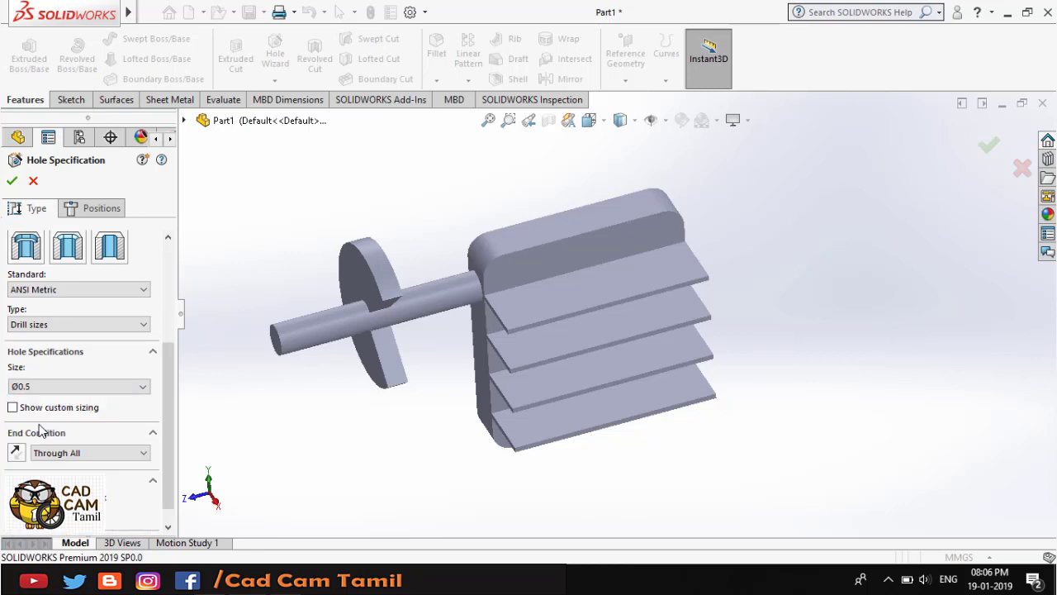
click(101, 356)
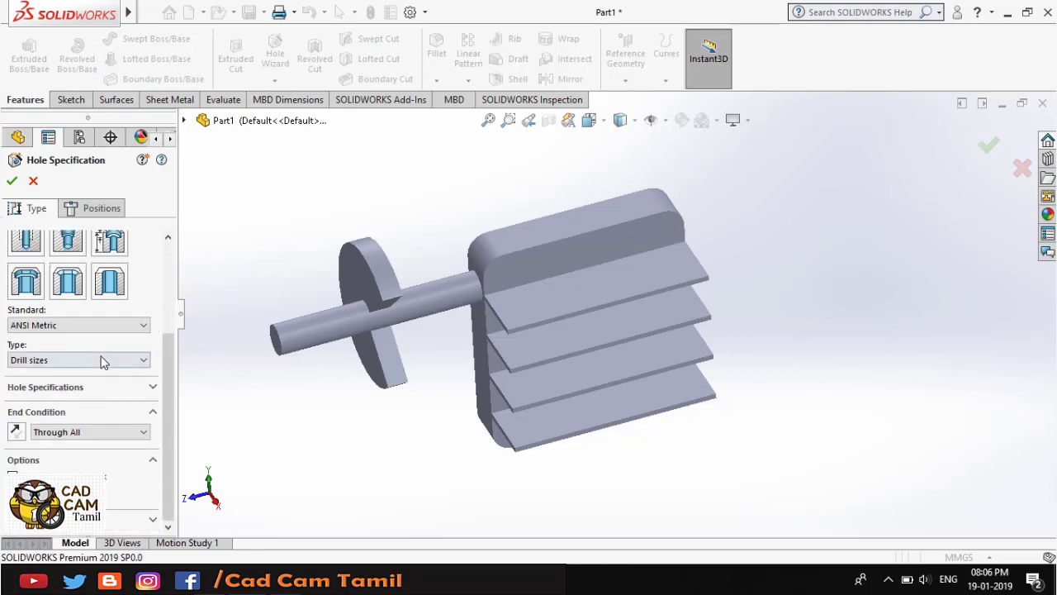
click(63, 385)
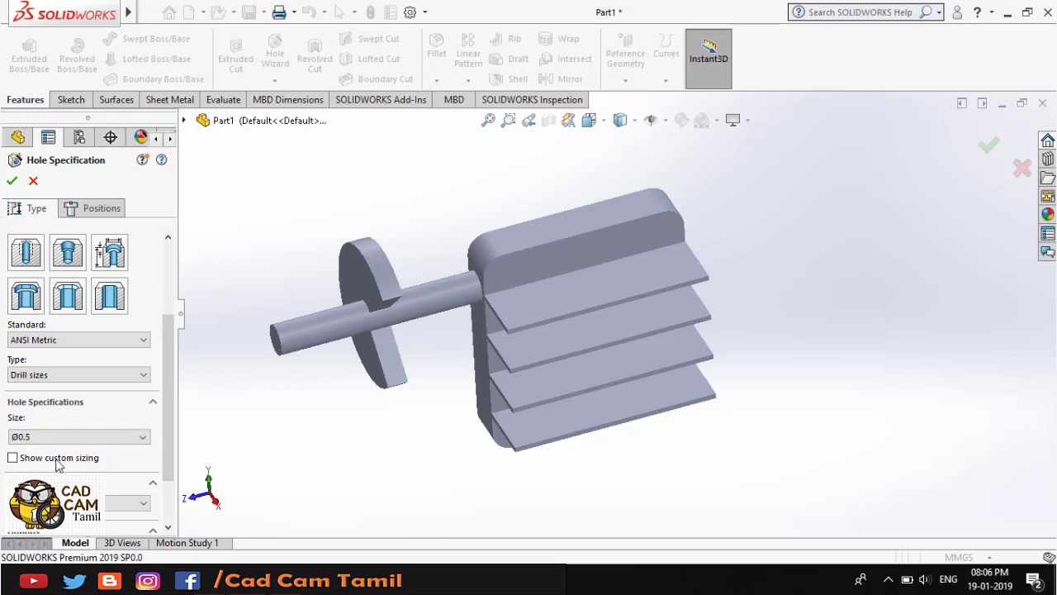
drag(165, 426, 165, 487)
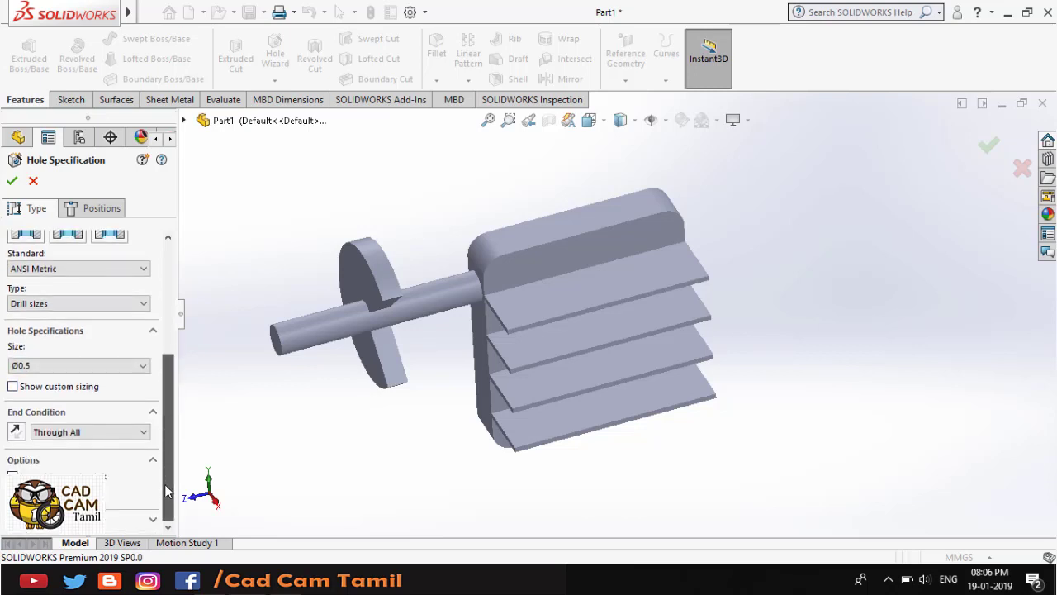
click(91, 210)
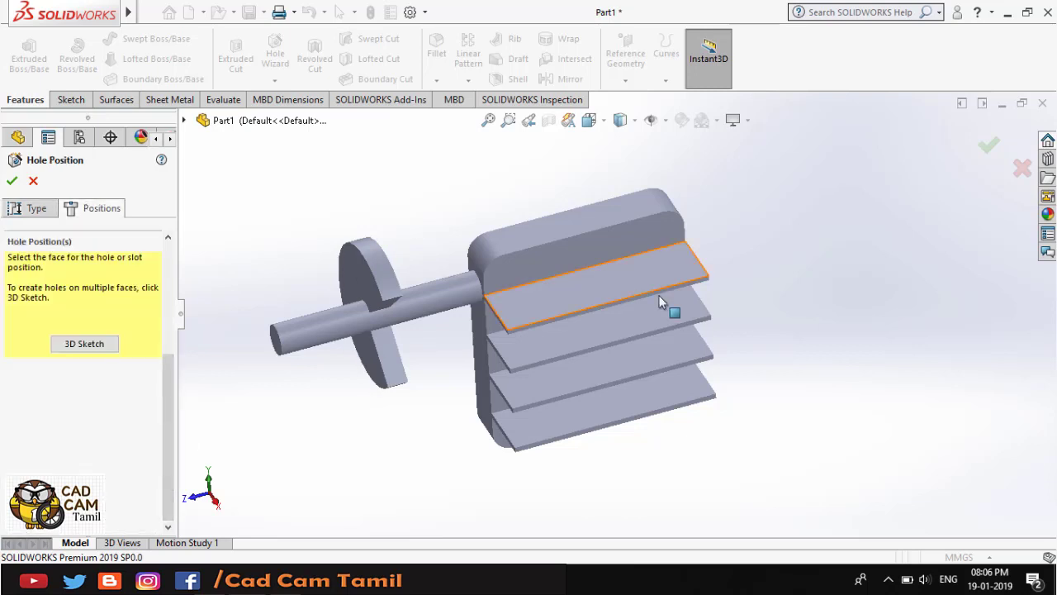
- Place a hole point on the top fin's face
click(641, 275)
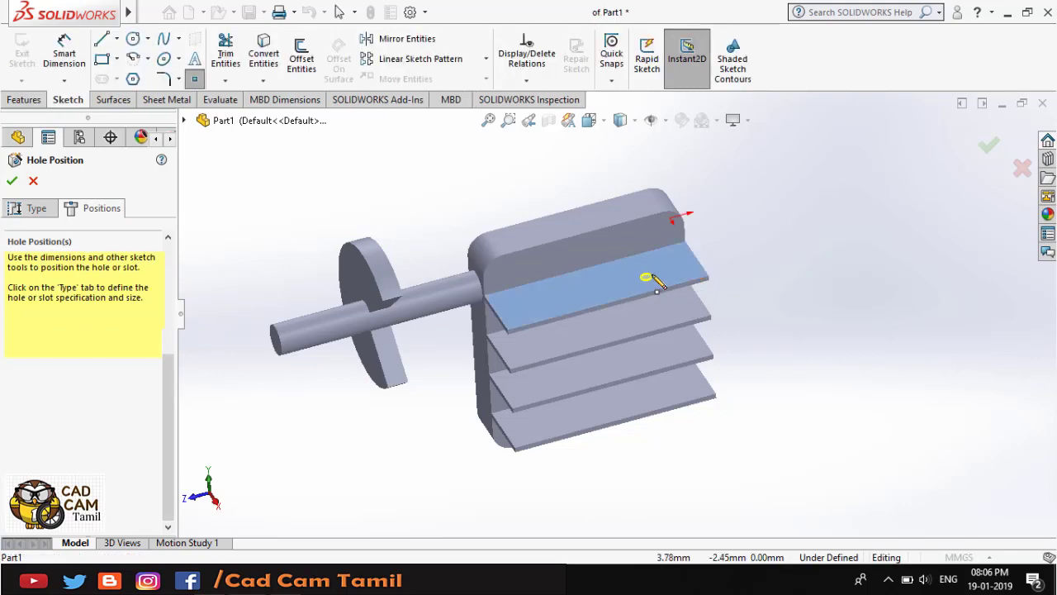
click(667, 271)
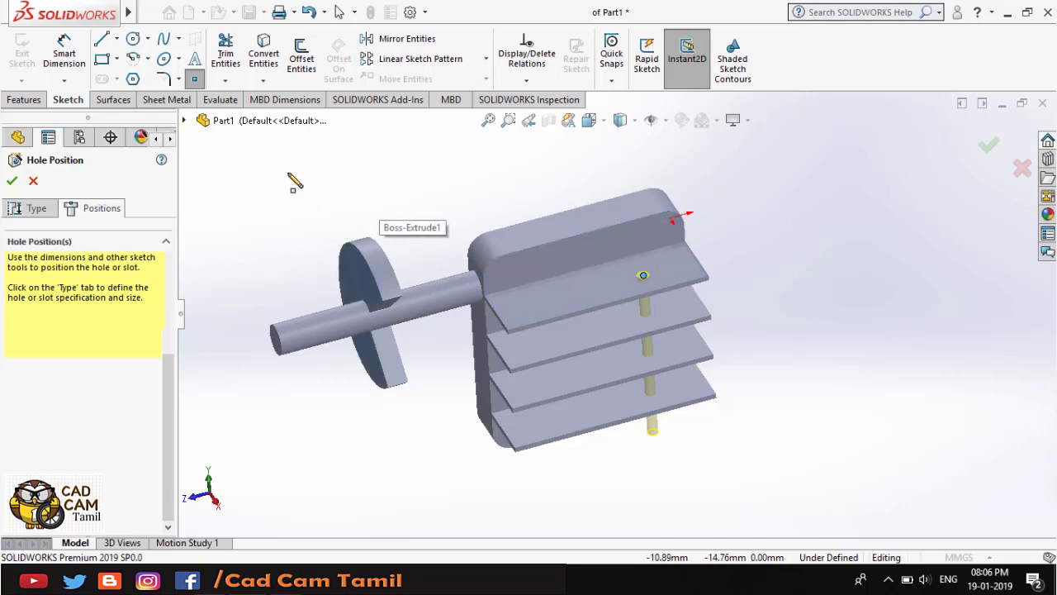
click(195, 80)
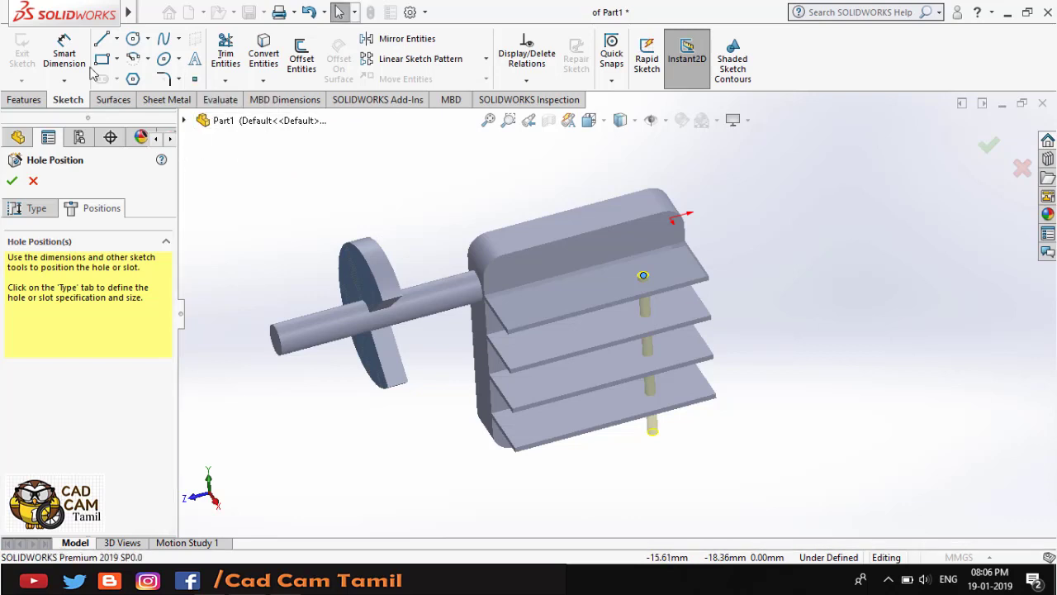
- Dimension the hole point 2.00 mm and 1.50 mm from the fin's edges
click(64, 54)
scroll(678, 210, down, 3)
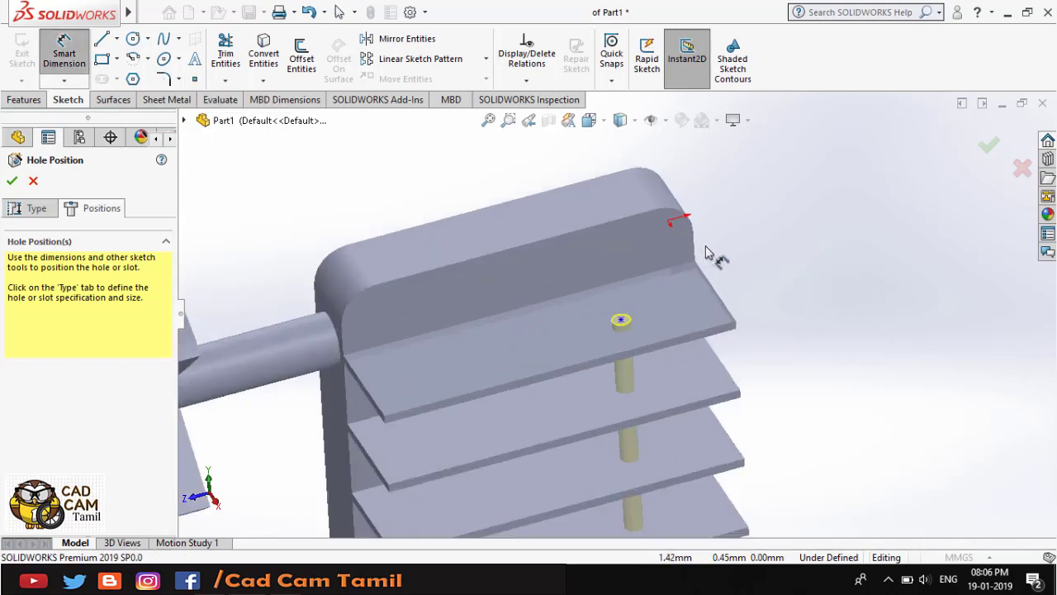
scroll(706, 252, down, 2)
click(574, 361)
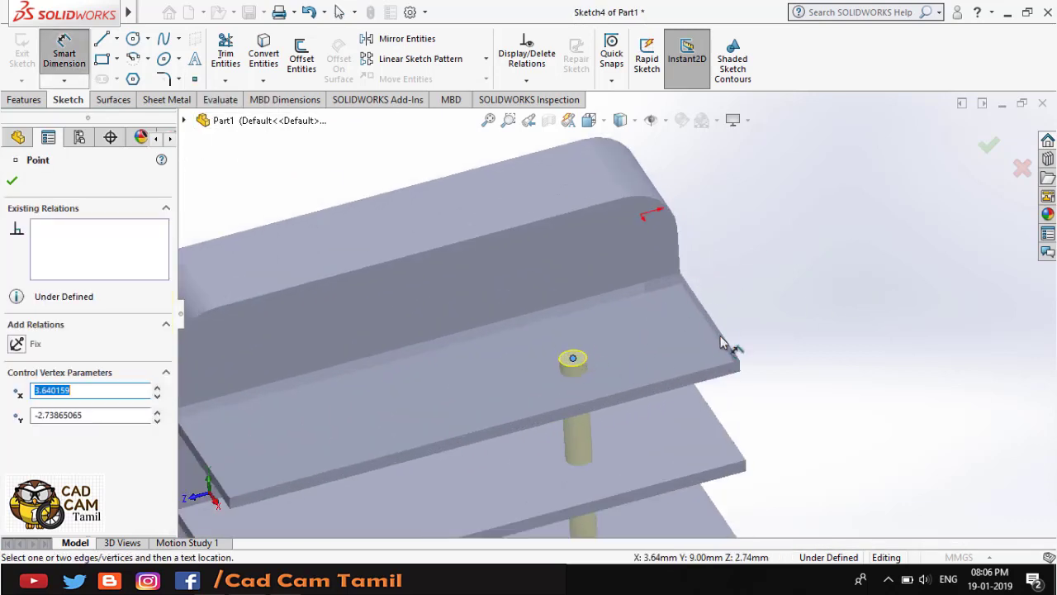
click(725, 341)
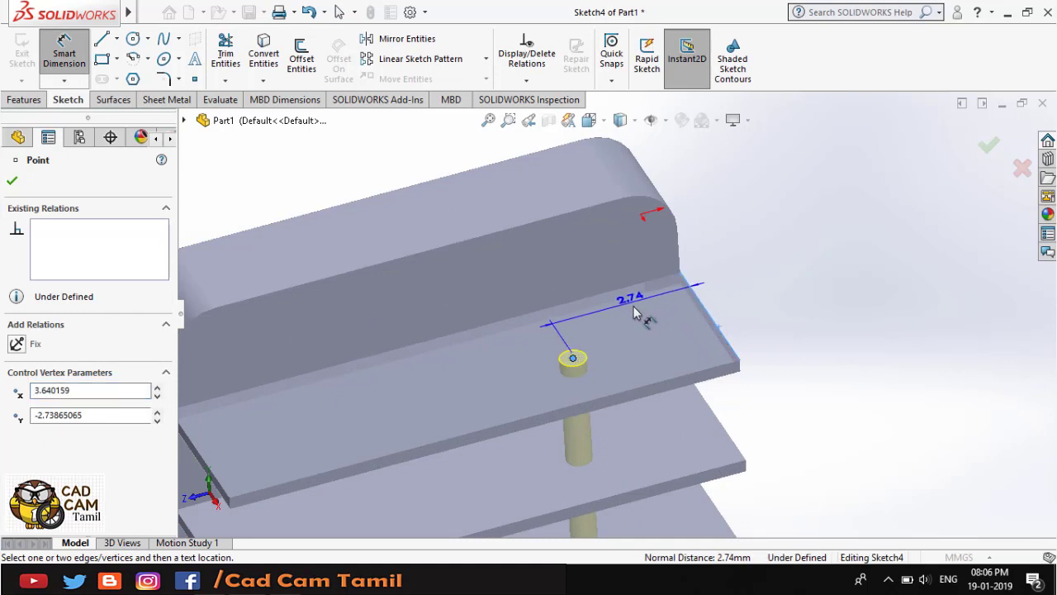
click(702, 452)
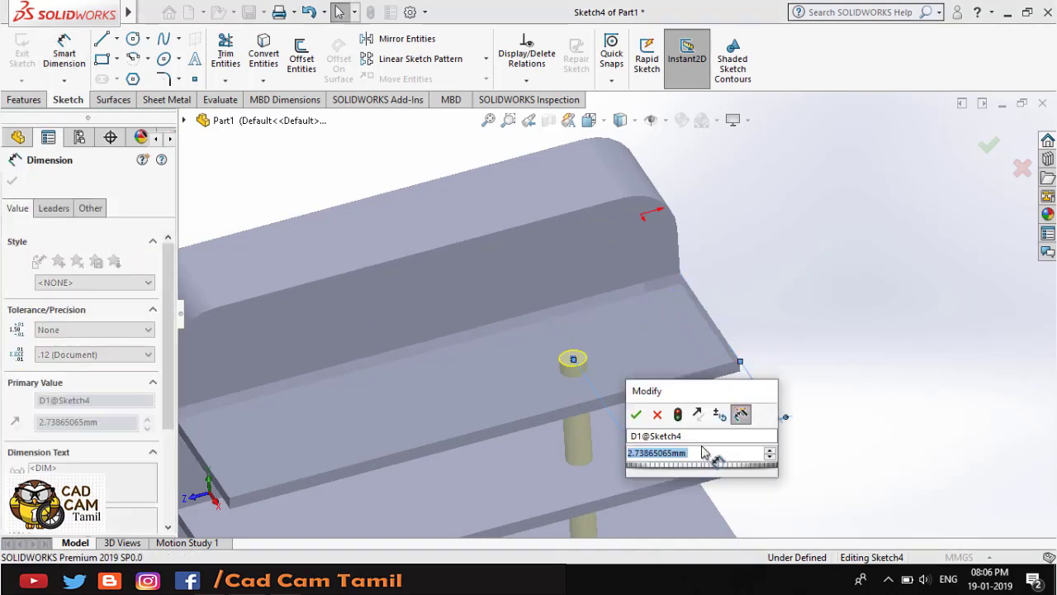
text(2)
key(Return)
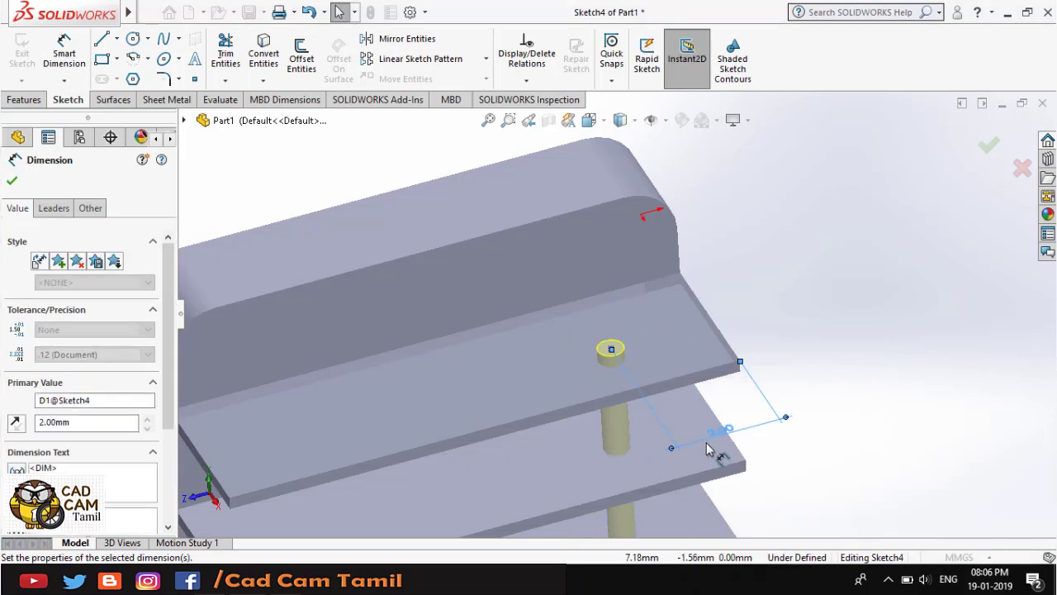
click(708, 373)
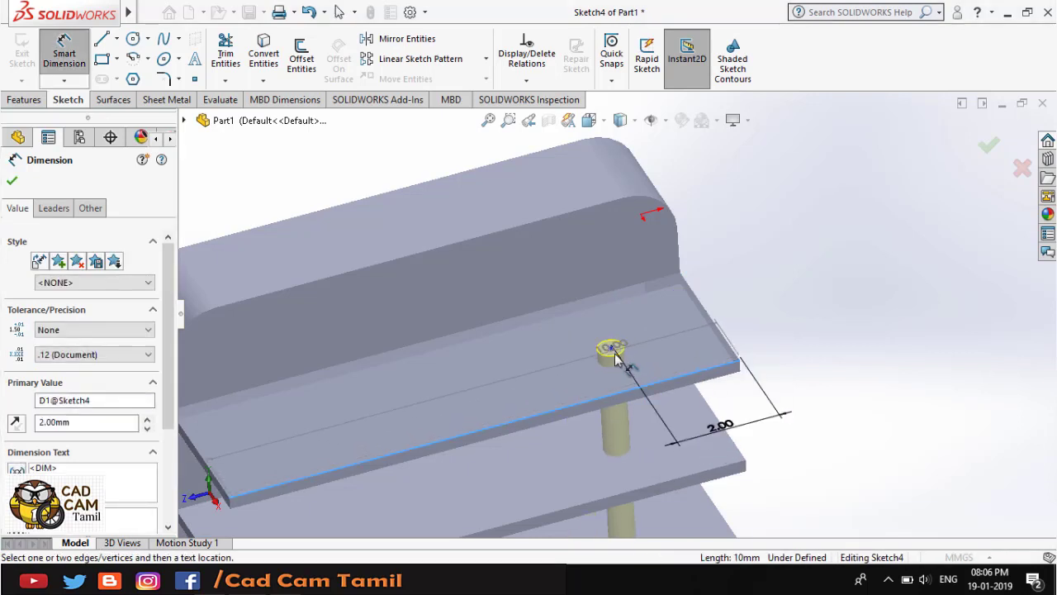
click(610, 348)
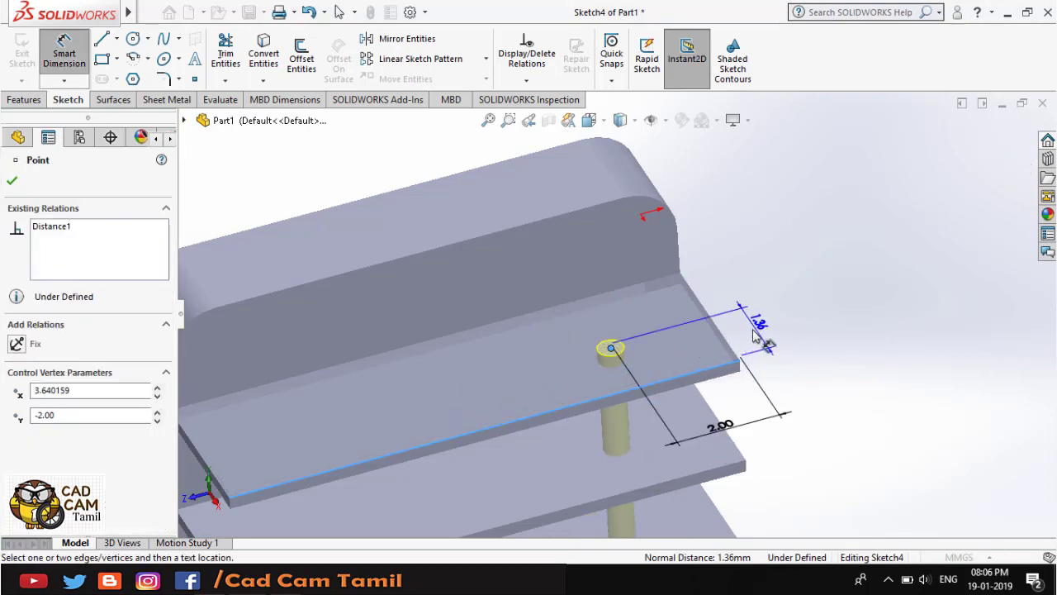
click(750, 335)
text(1)
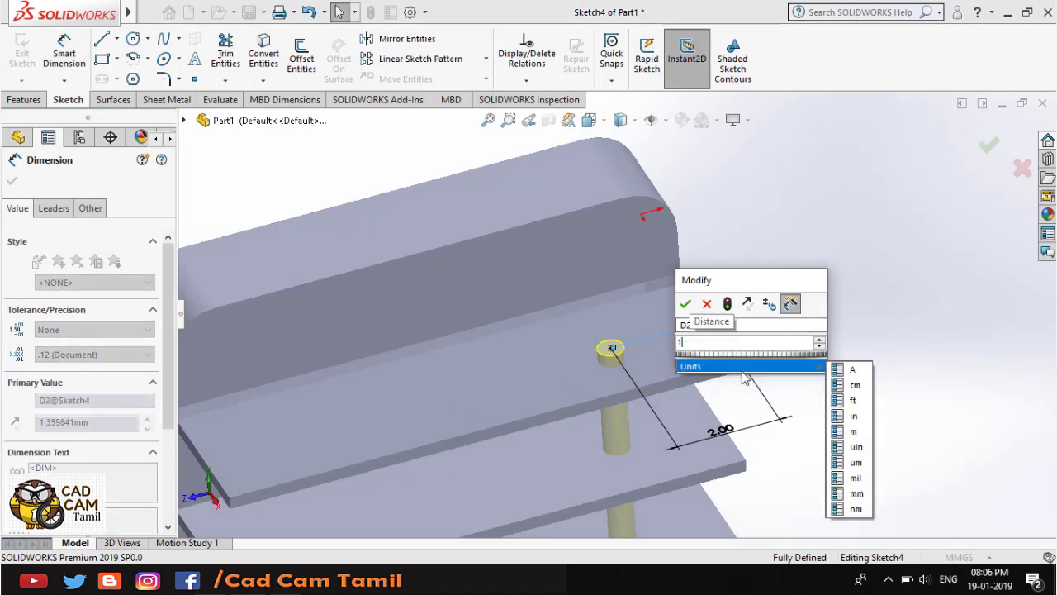
text(.36)
key(Return)
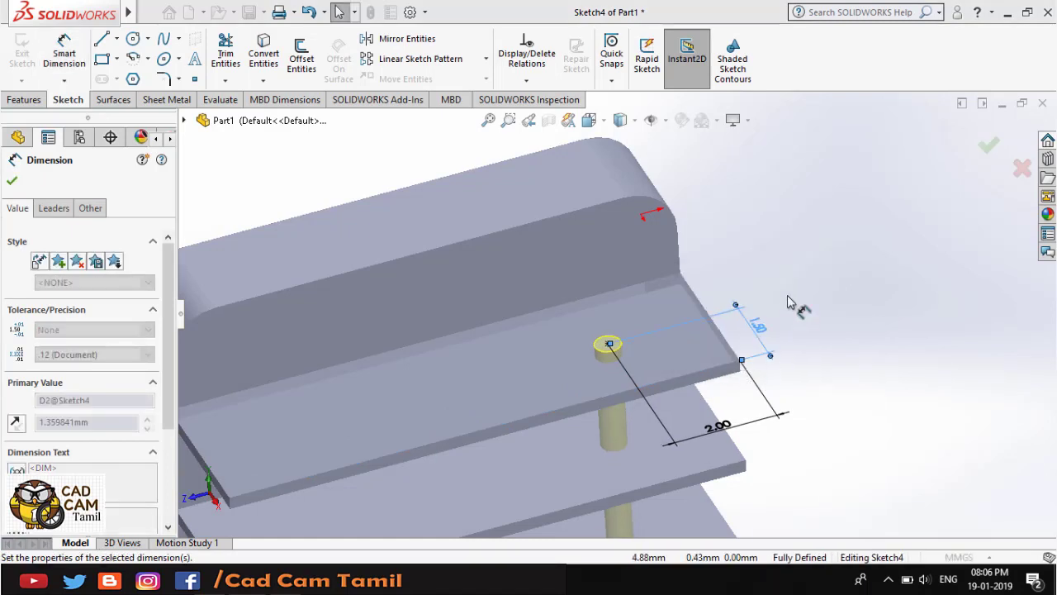
- Orbit to view the whole part and compare it with the ex_17.pdf drawing
scroll(779, 224, up, 3)
mouse_move(779, 223)
middle_down()
mouse_move(768, 331)
mouse_move(754, 281)
middle_up()
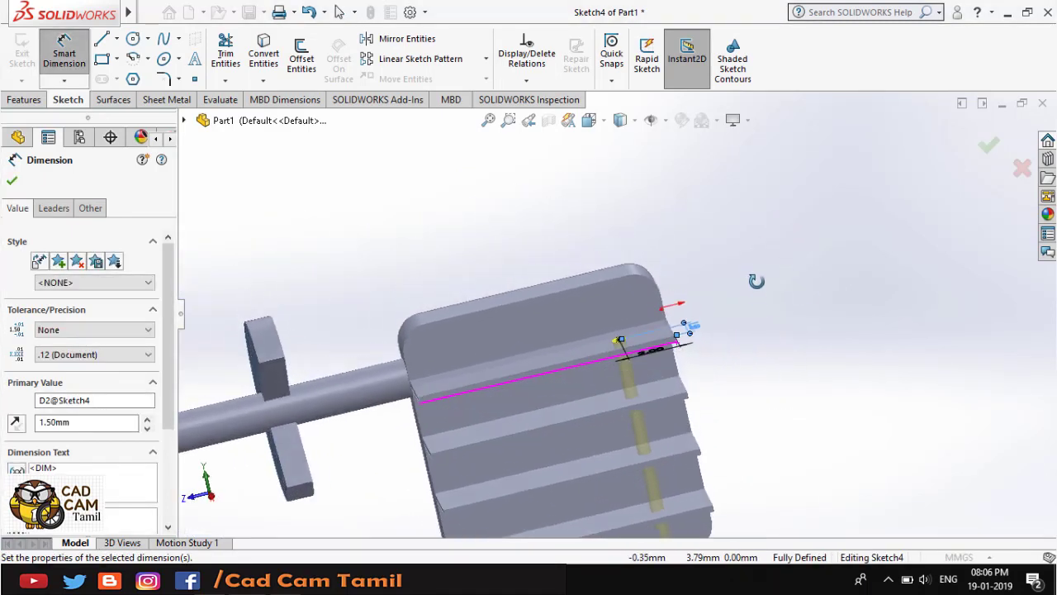
middle_drag(703, 237, 677, 353)
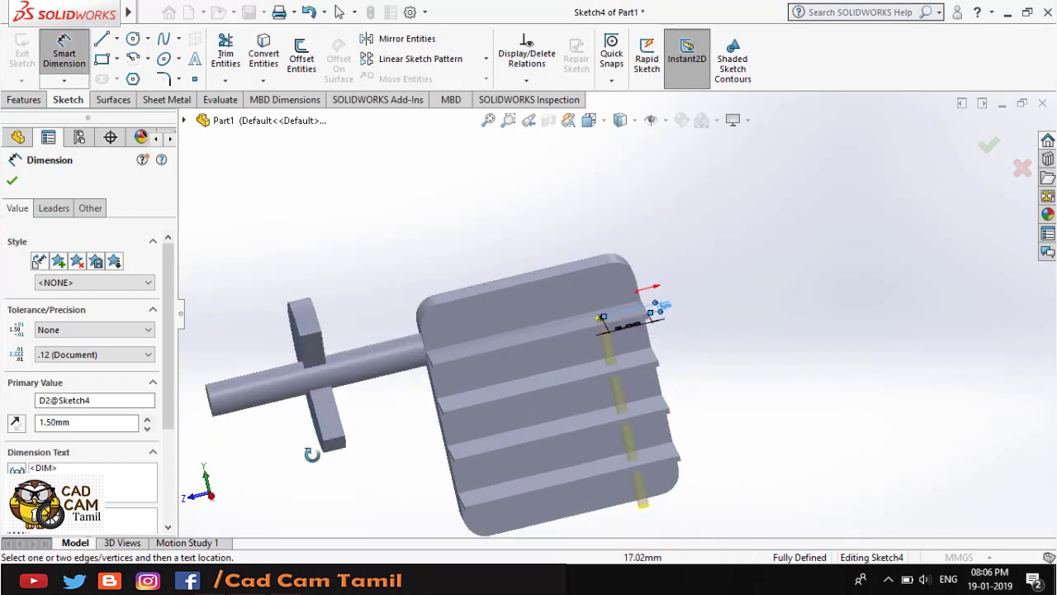
key(alt+Tab)
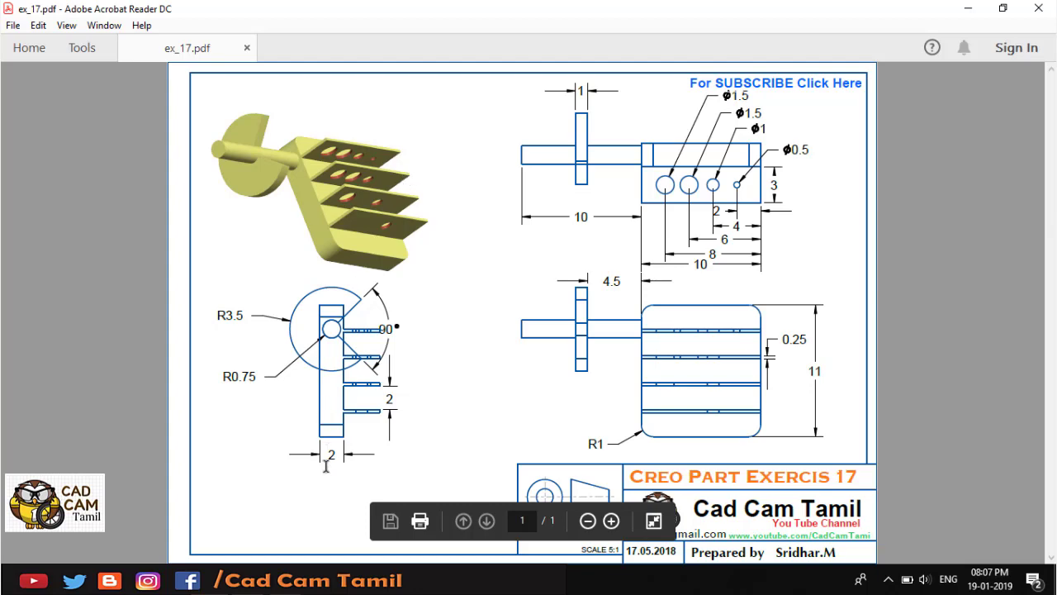
key(alt+Tab)
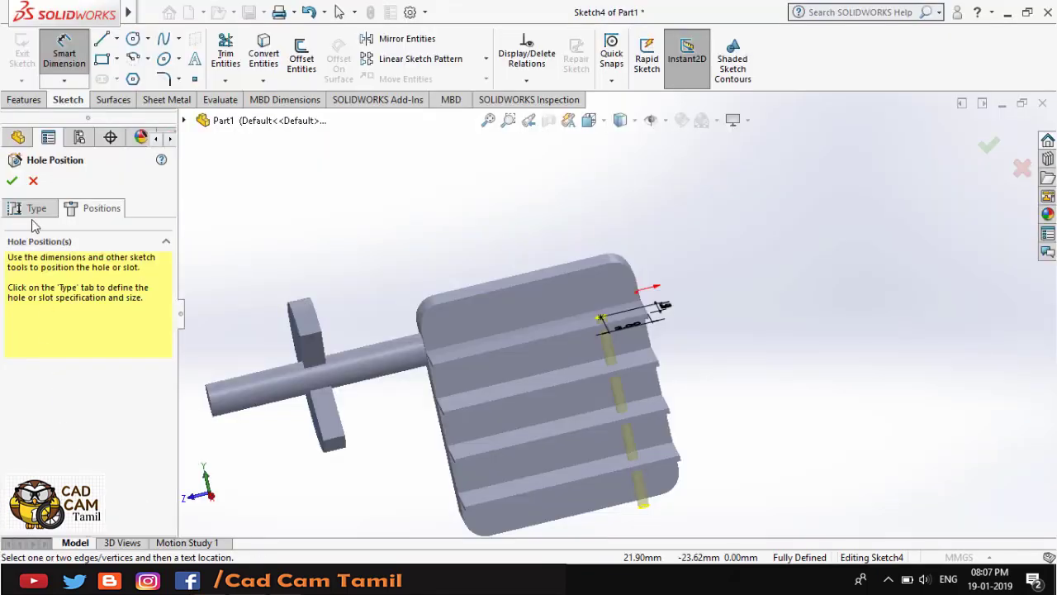
- Change the hole's end condition to Up To Next so it cuts only the top fin
click(37, 208)
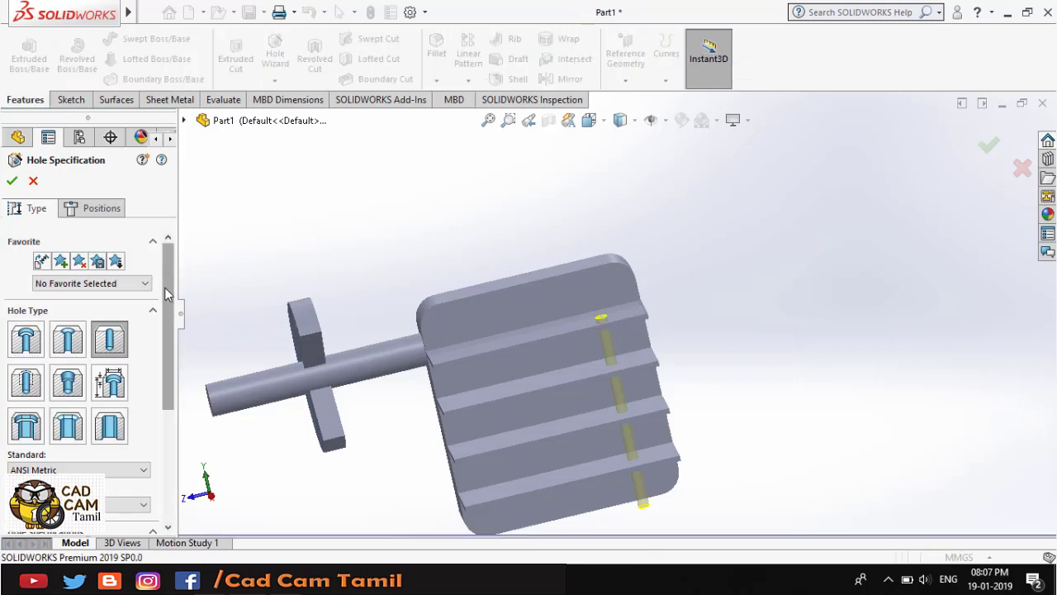
scroll(165, 293, down, 3)
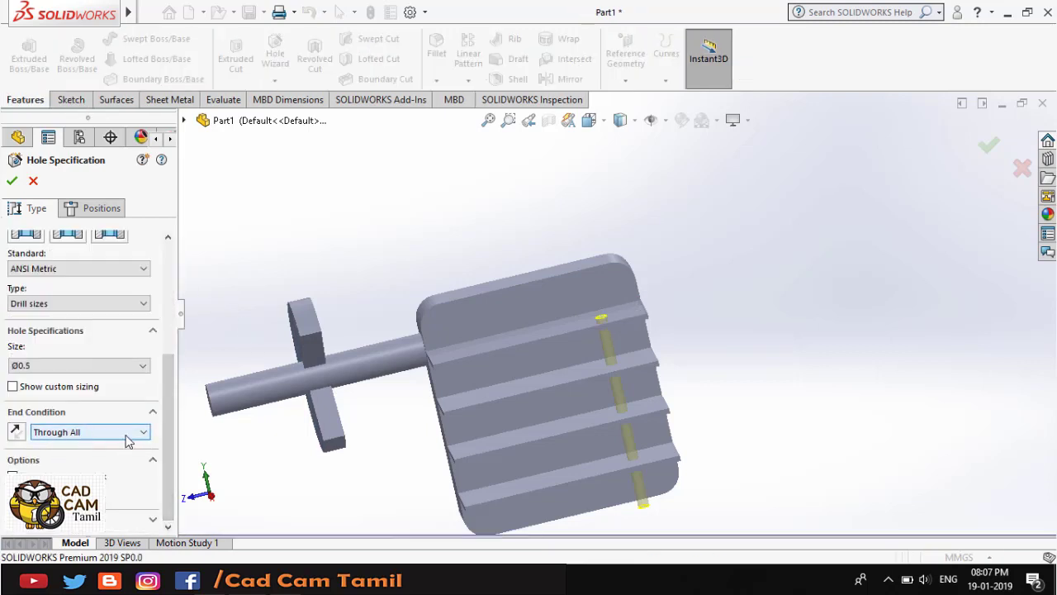
click(145, 432)
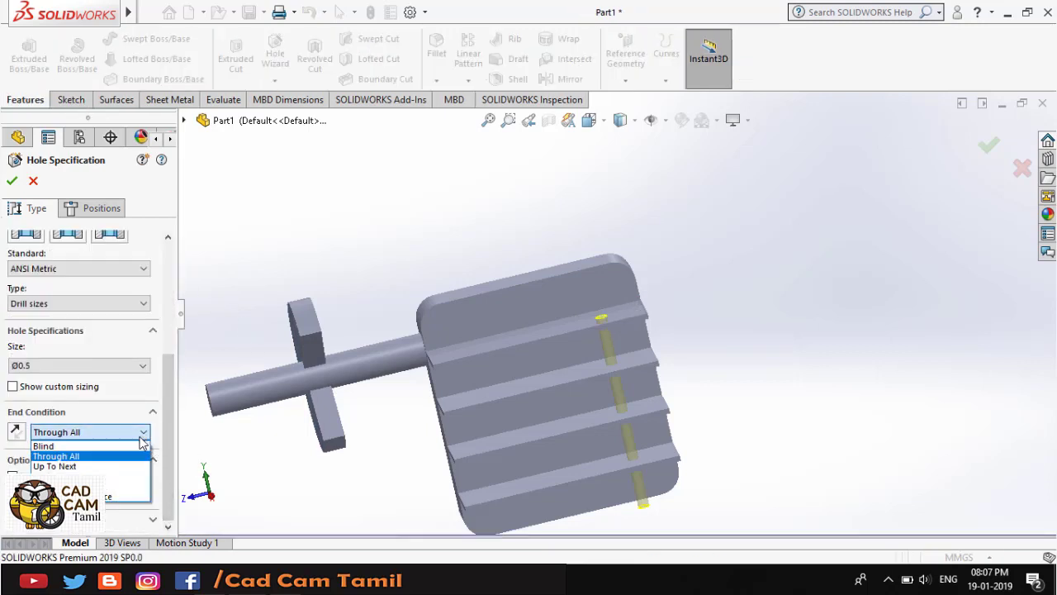
click(106, 477)
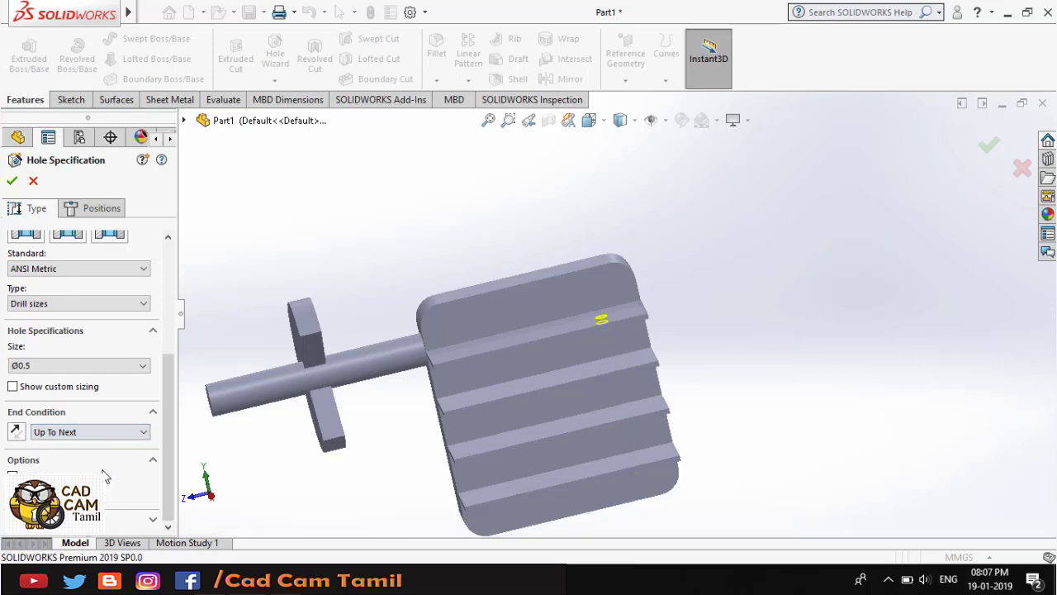
middle_drag(640, 307, 622, 312)
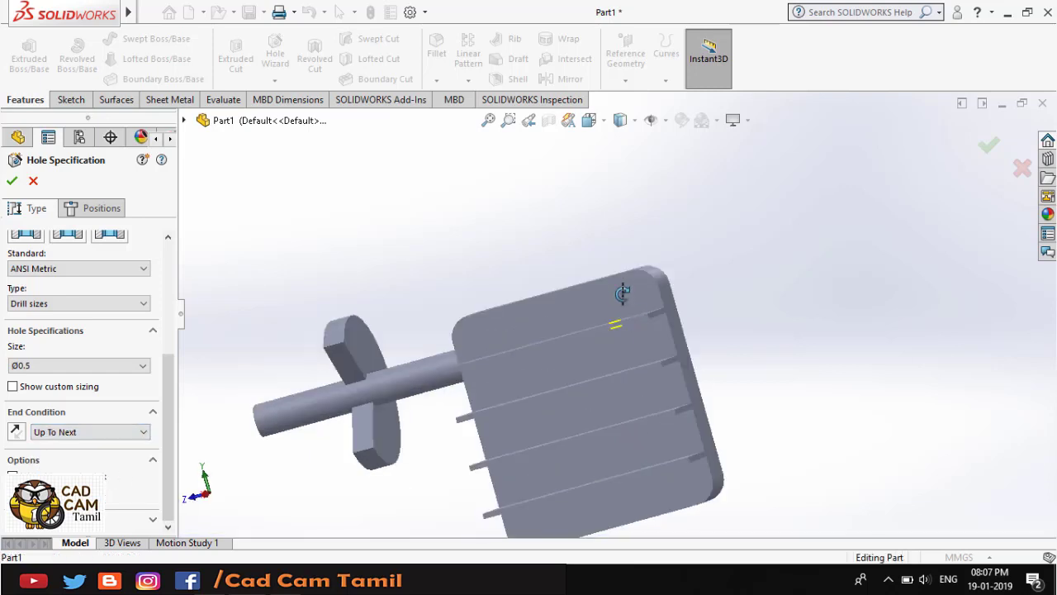
scroll(626, 354, down, 3)
scroll(625, 349, down, 2)
scroll(637, 389, down, 2)
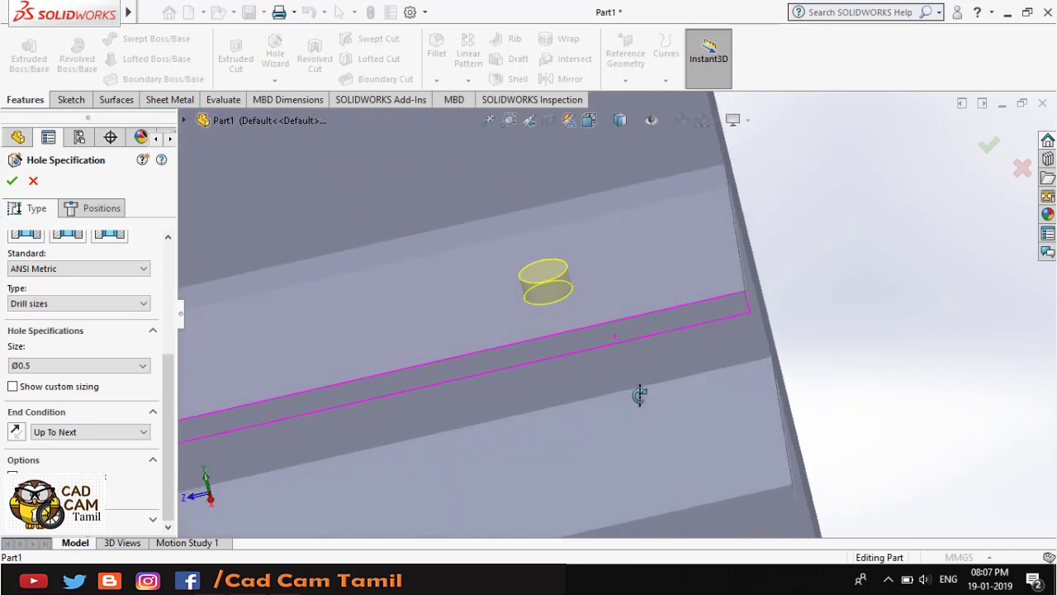
scroll(510, 207, up, 2)
scroll(624, 385, up, 3)
scroll(629, 364, down, 3)
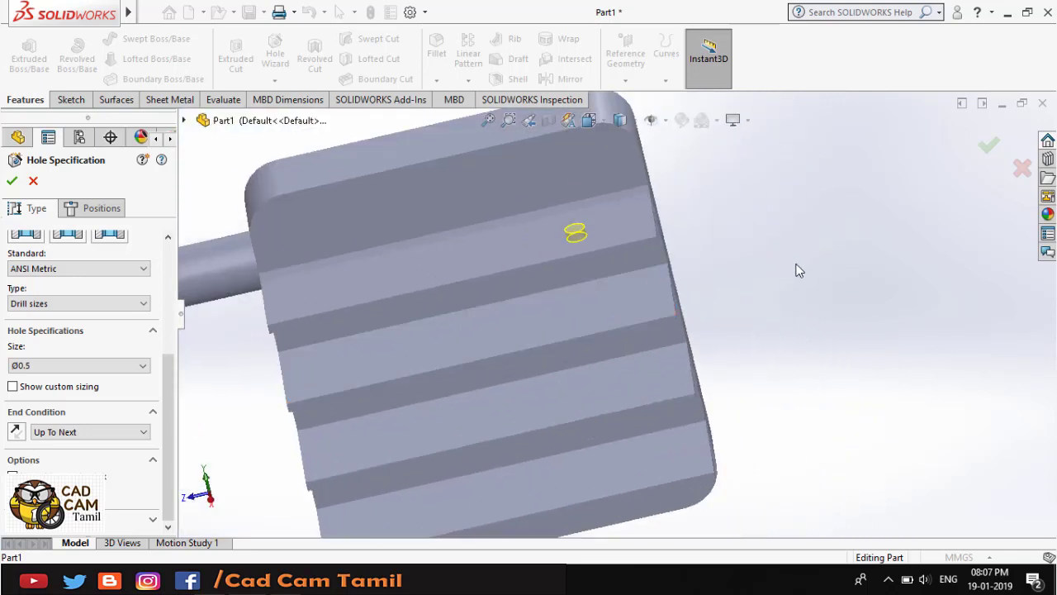
- Accept the Ø0.5 hole feature and orbit the model to inspect it
click(14, 182)
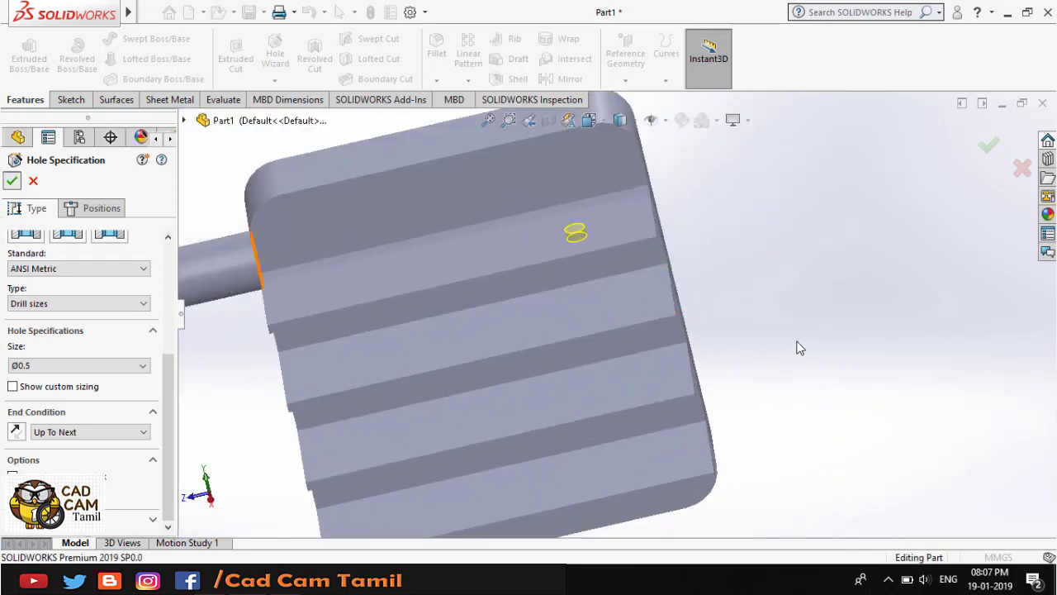
mouse_move(741, 308)
middle_down()
mouse_move(727, 242)
mouse_move(725, 293)
mouse_move(784, 284)
middle_up()
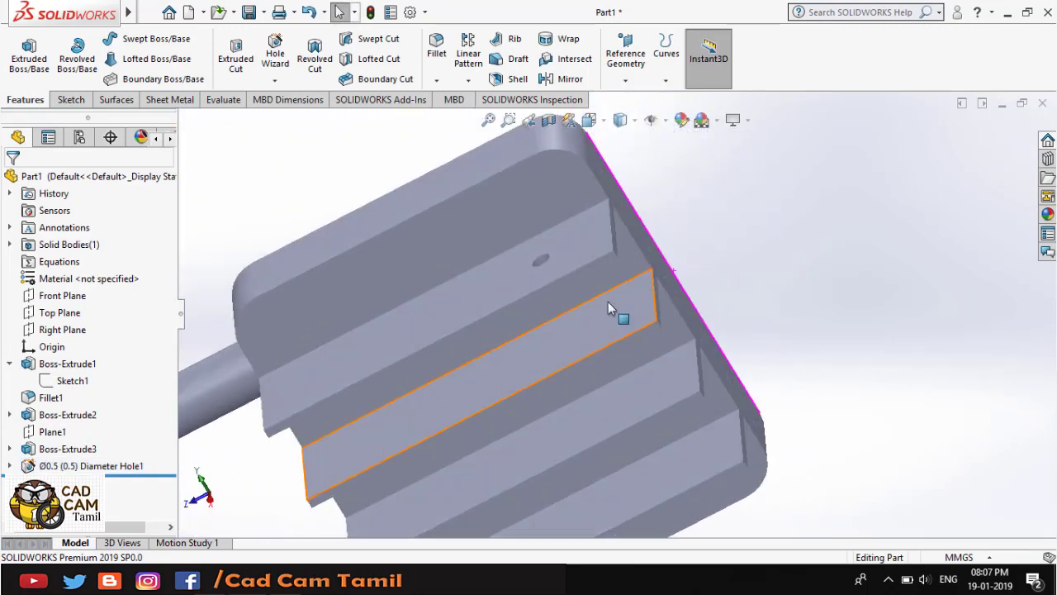
mouse_move(608, 303)
middle_down()
mouse_move(625, 257)
mouse_move(633, 276)
mouse_move(619, 278)
mouse_move(656, 291)
mouse_move(632, 310)
mouse_move(724, 268)
mouse_move(730, 193)
mouse_move(660, 347)
mouse_move(655, 339)
middle_up()
- Recheck the Ø1.5, Ø1.5, Ø1 and Ø0.5 hole row in ex_17.pdf, then return to SOLIDWORKS
key(alt+Tab)
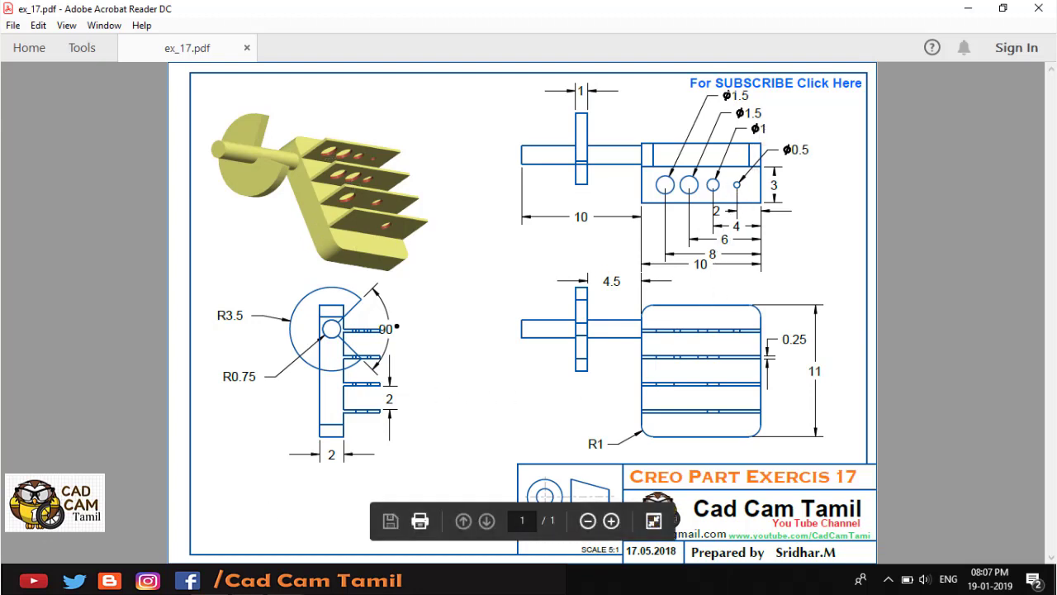
key(alt+Tab)
- Start a new Ø1.0 Through All hole and place its point on the top fin's face
click(275, 55)
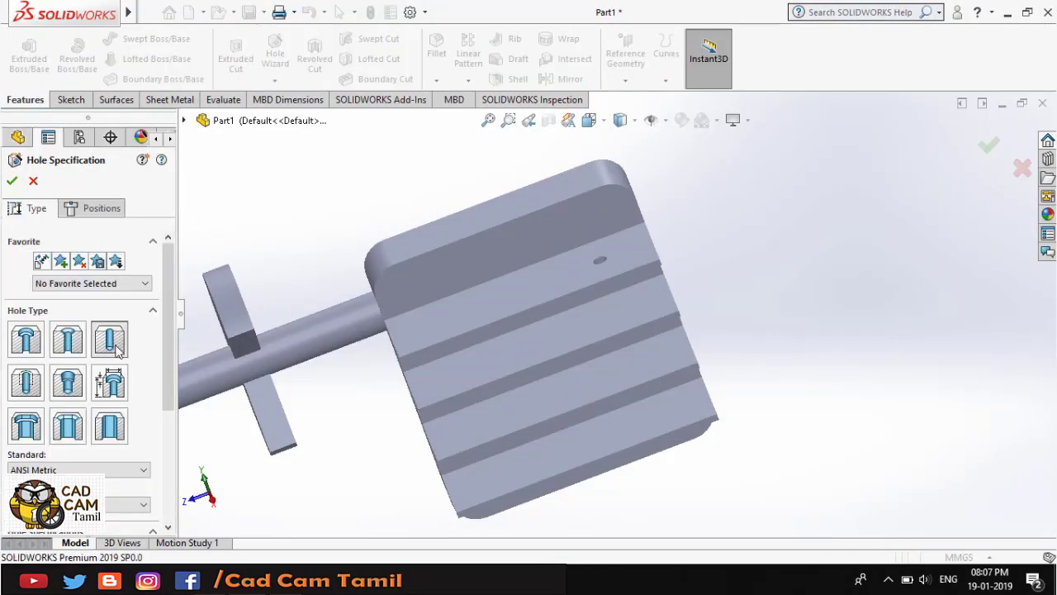
scroll(169, 382, down, 3)
scroll(169, 382, down, 3)
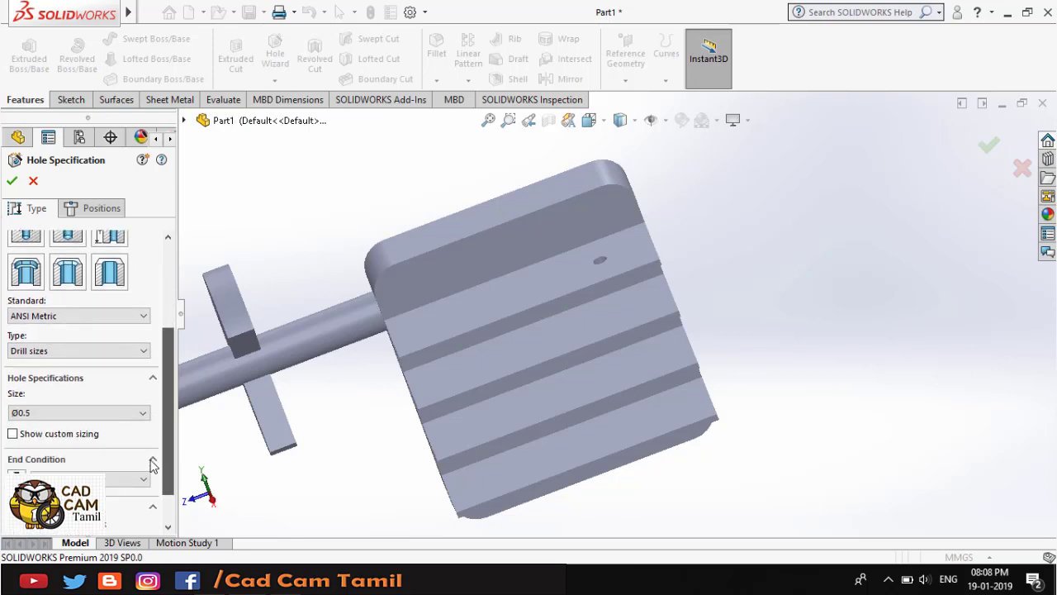
click(106, 412)
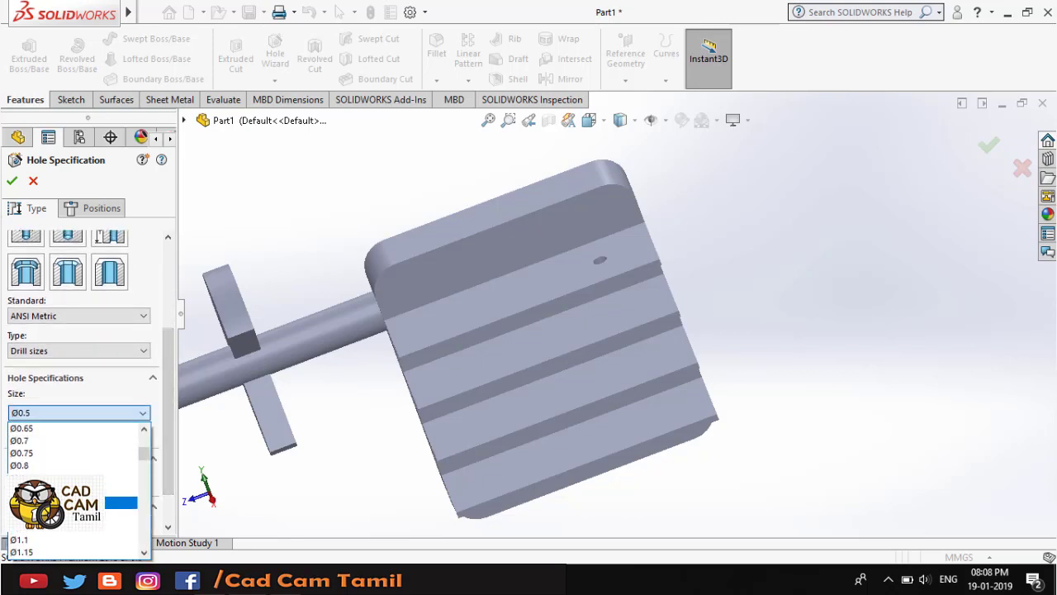
click(116, 504)
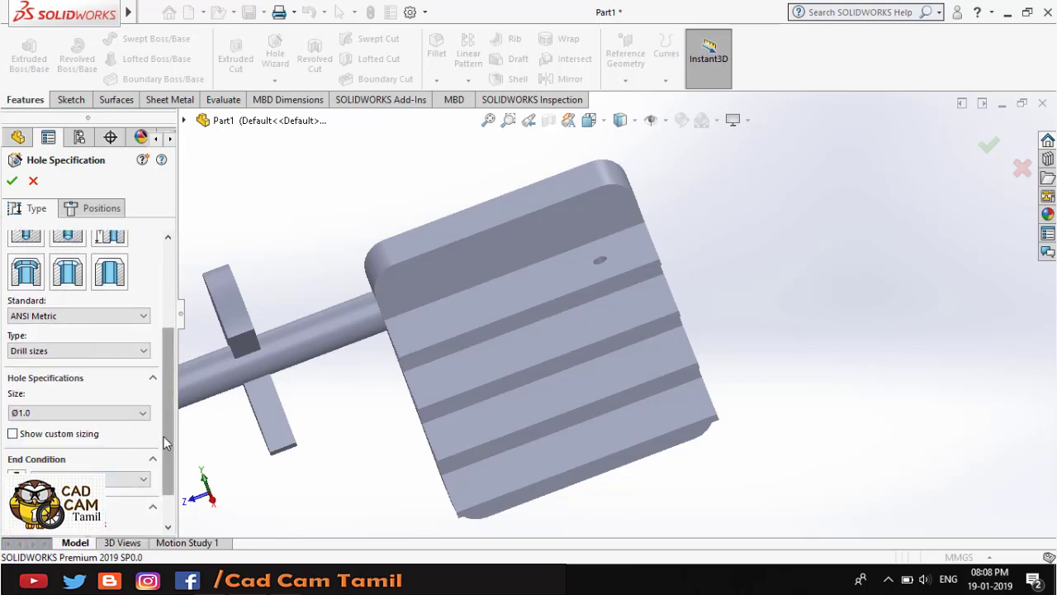
scroll(164, 436, down, 2)
click(99, 433)
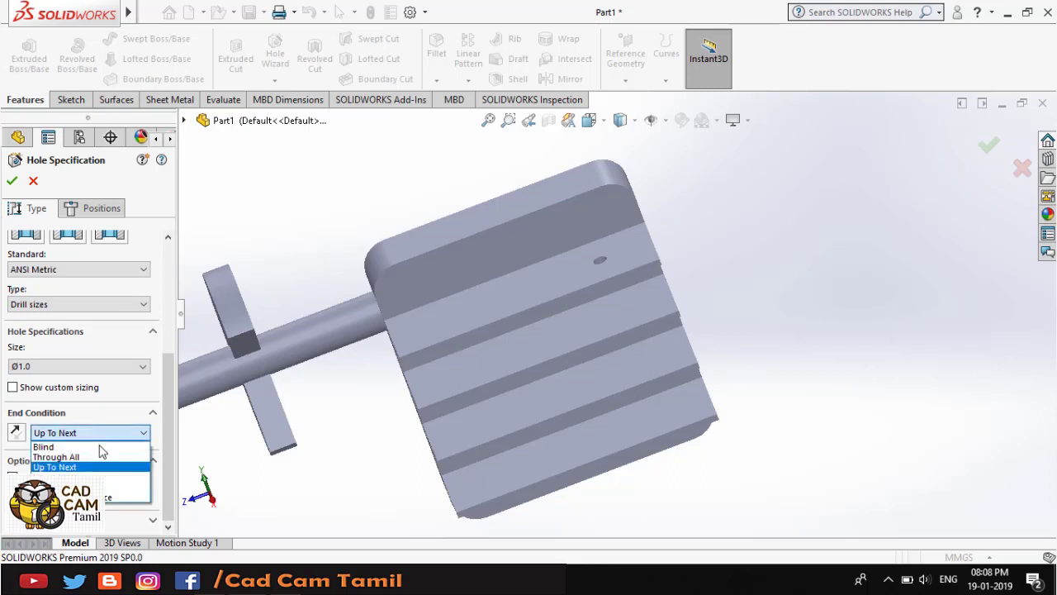
click(93, 459)
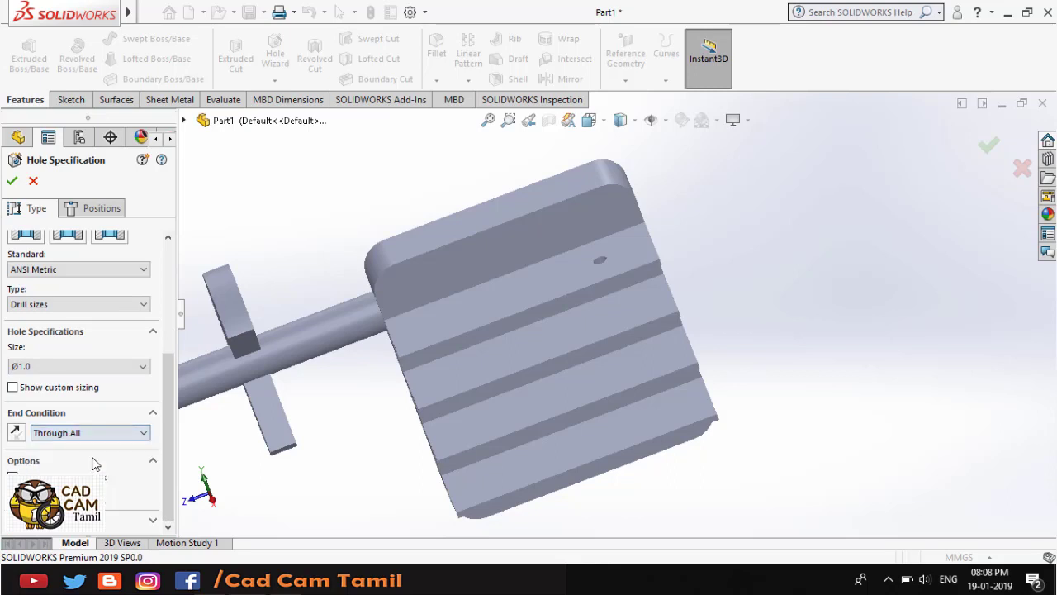
click(105, 215)
click(529, 289)
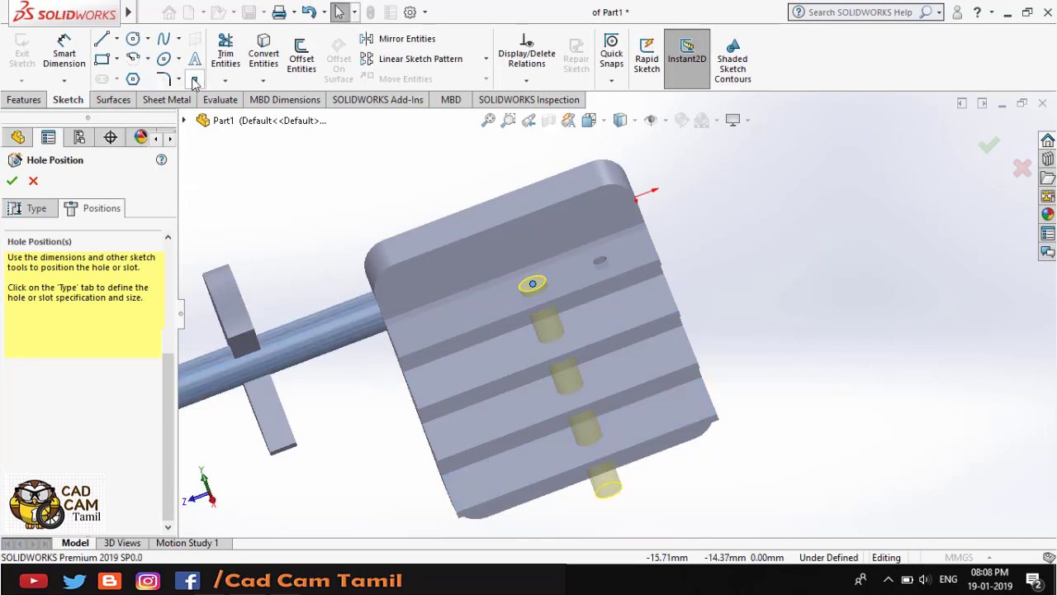
- Dimension the hole point 4.00 mm from the fin's end edge
click(64, 49)
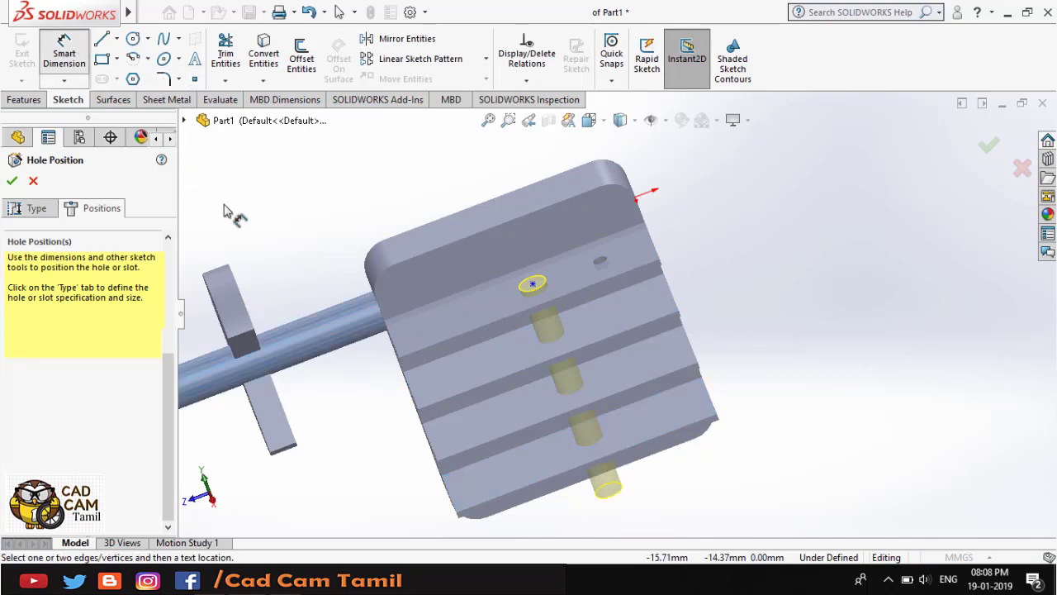
click(532, 285)
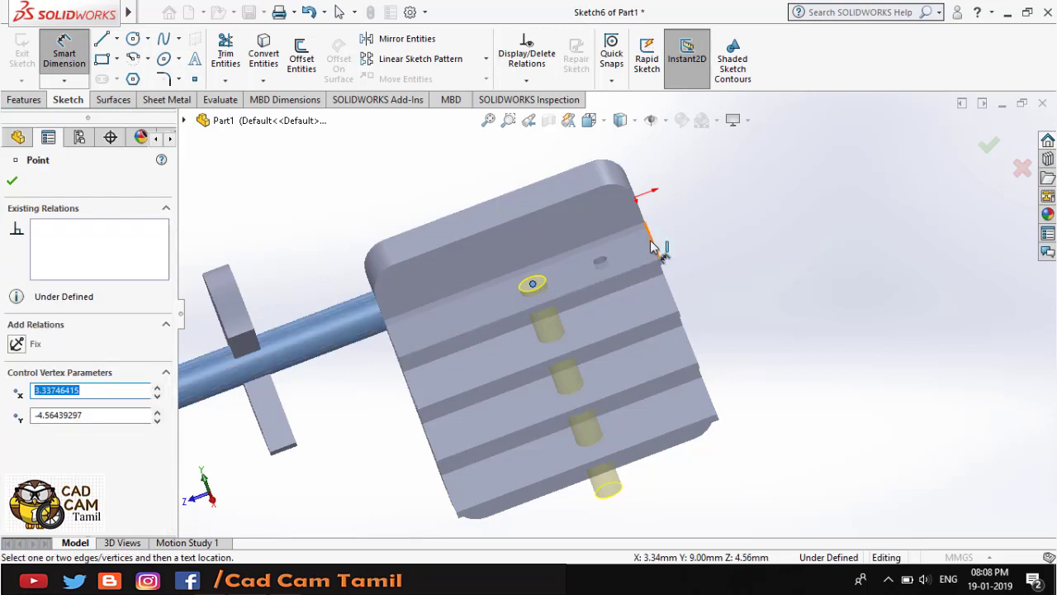
click(651, 239)
click(636, 324)
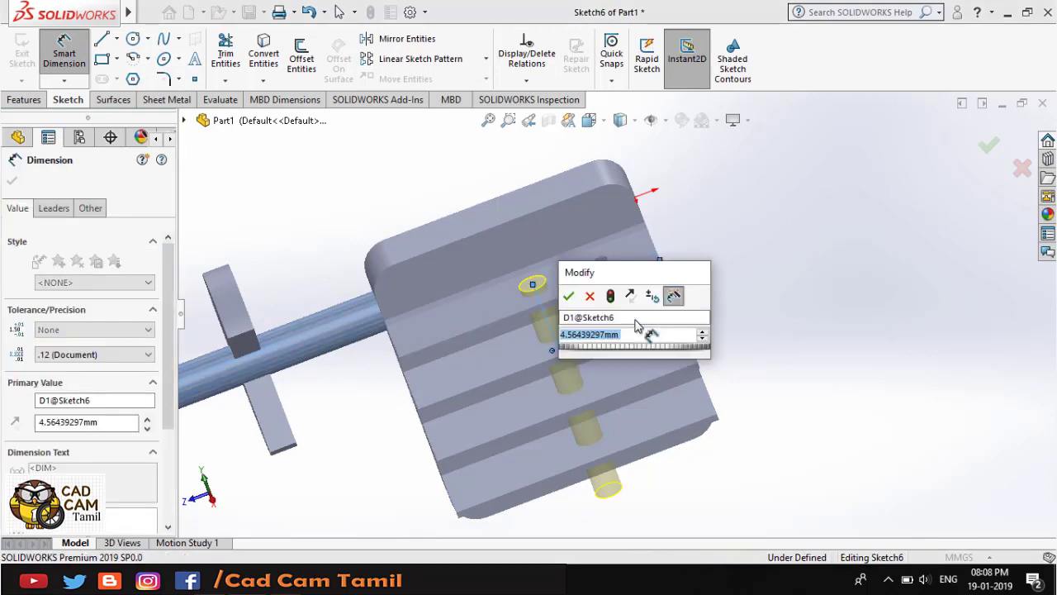
text(4)
key(Return)
scroll(567, 294, down, 1)
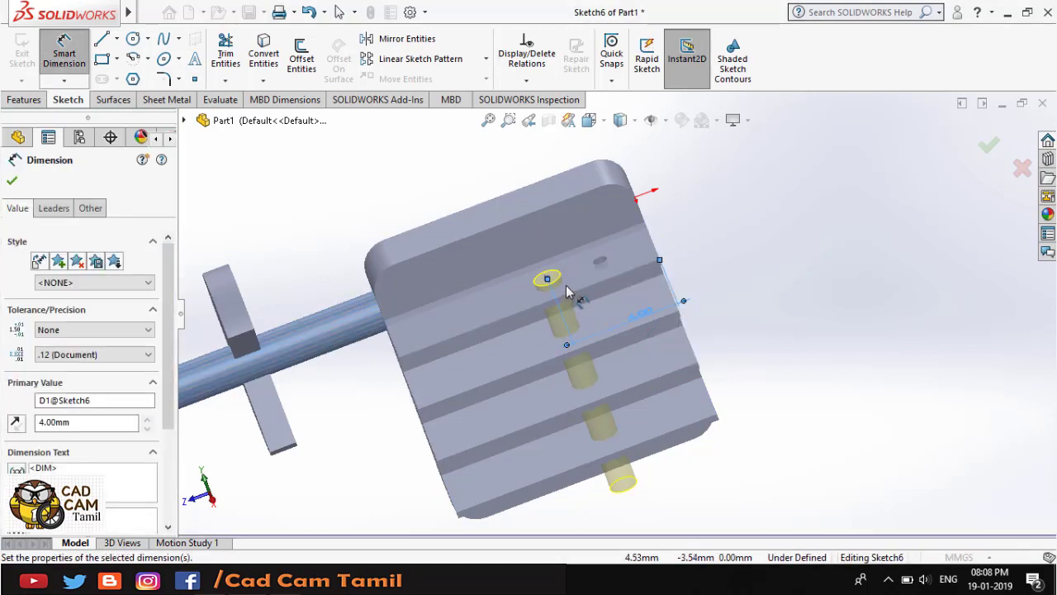
scroll(555, 282, down, 1)
key(Escape)
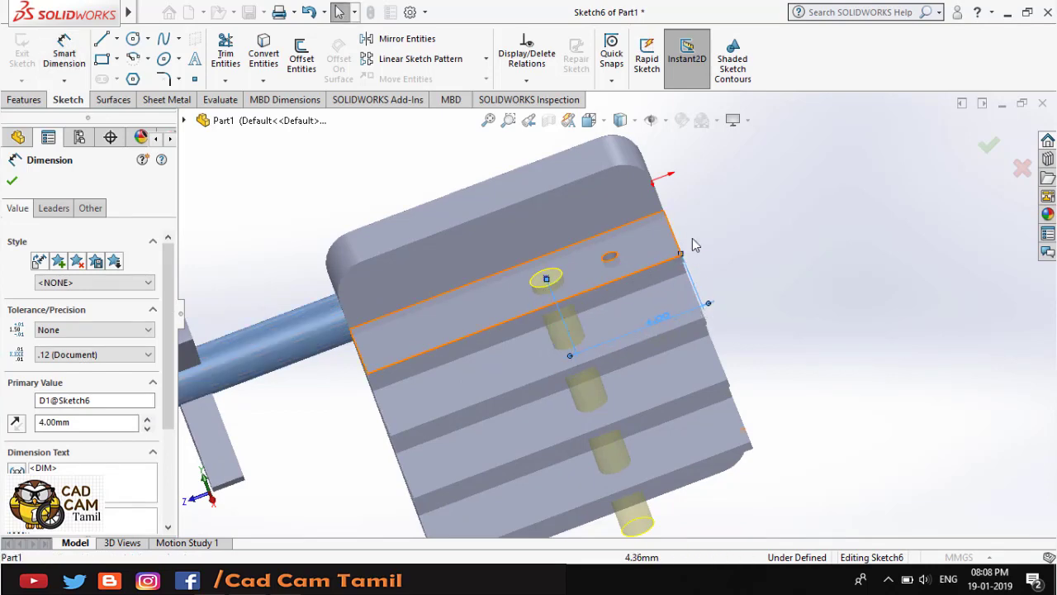
scroll(602, 265, down, 3)
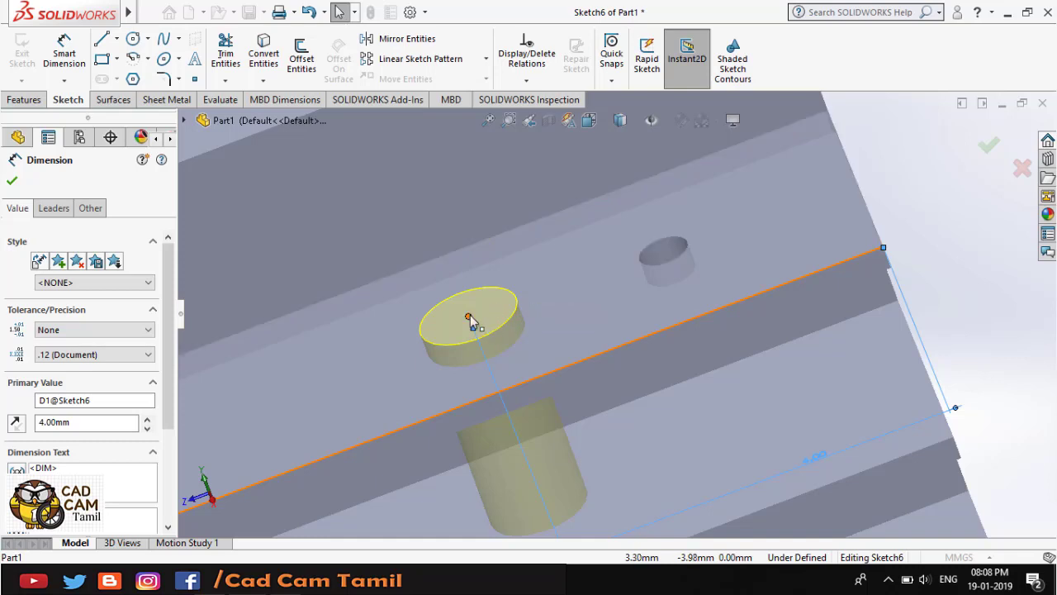
click(468, 316)
click(592, 359)
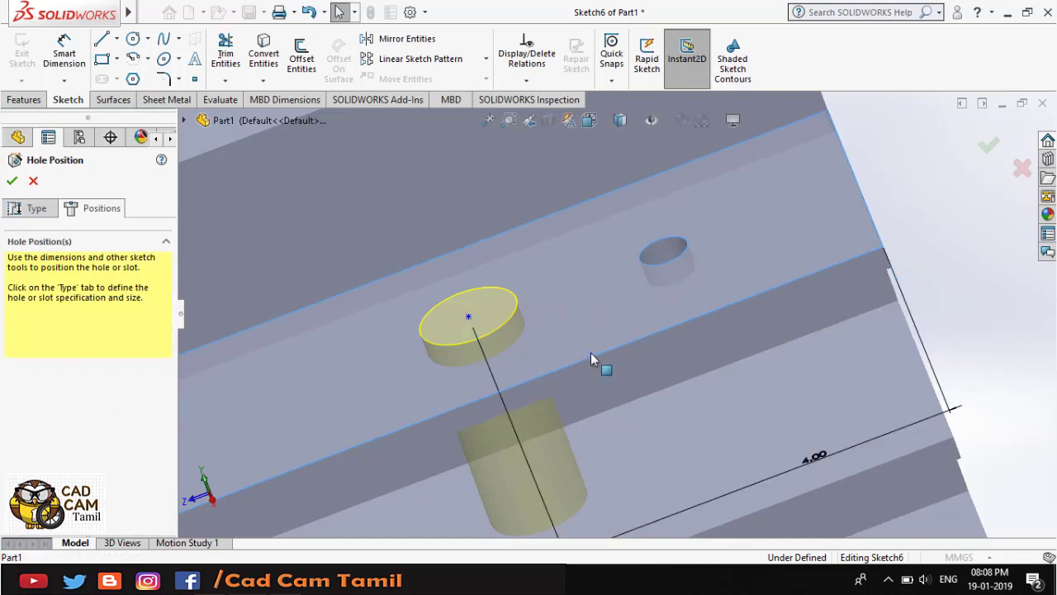
scroll(874, 191, up, 2)
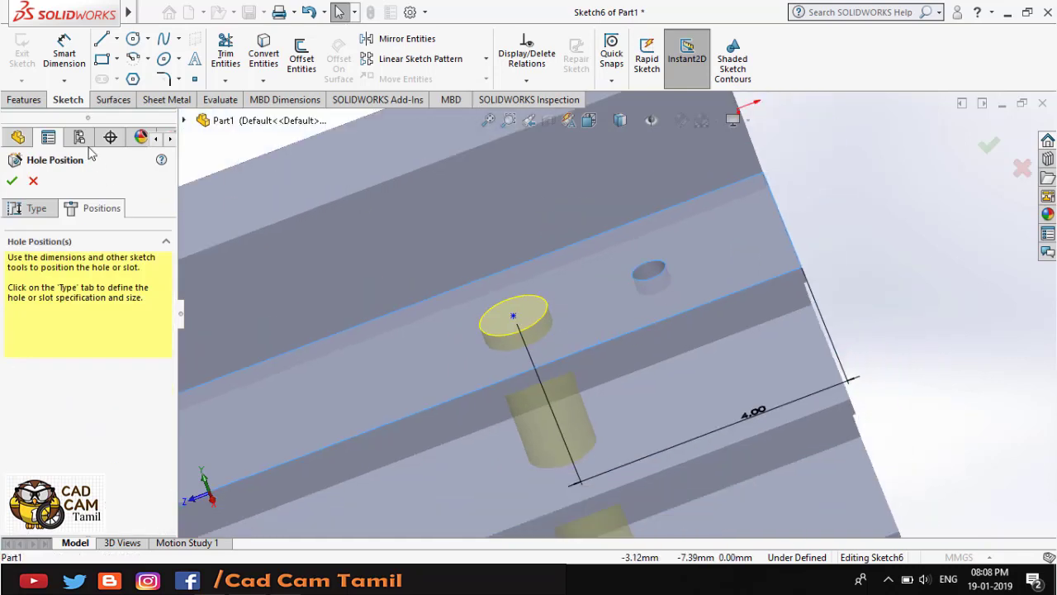
- Dimension the hole point 1.5 mm from the fin's long edge
click(77, 51)
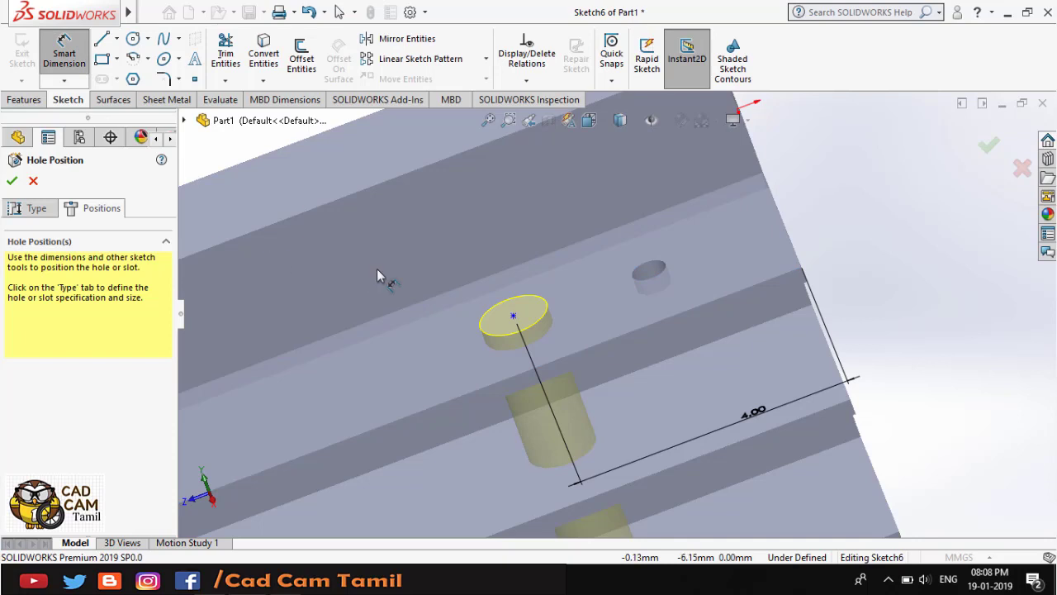
click(513, 316)
click(575, 351)
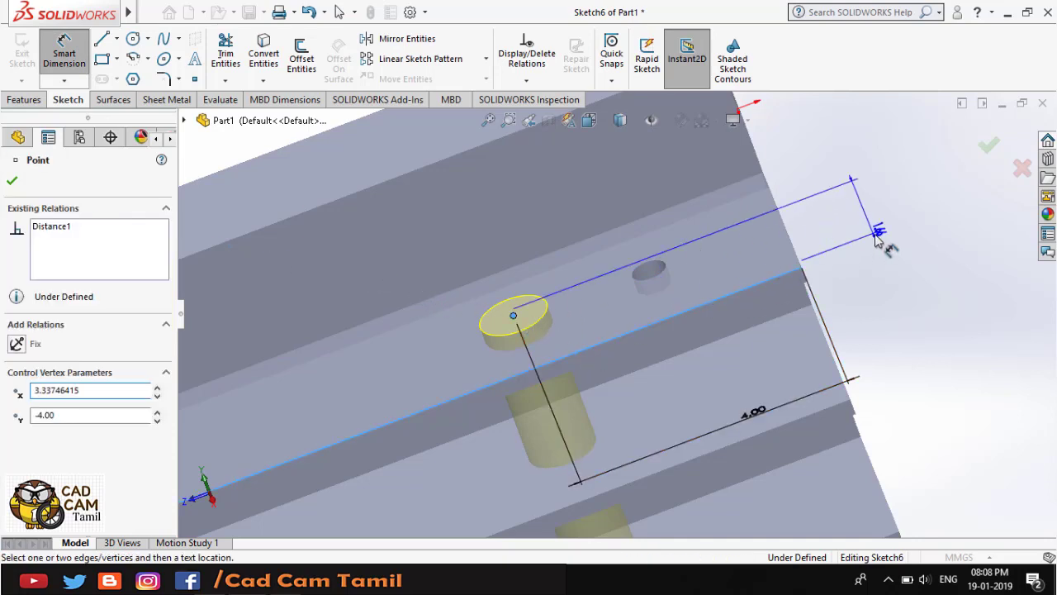
click(848, 235)
text(1.)
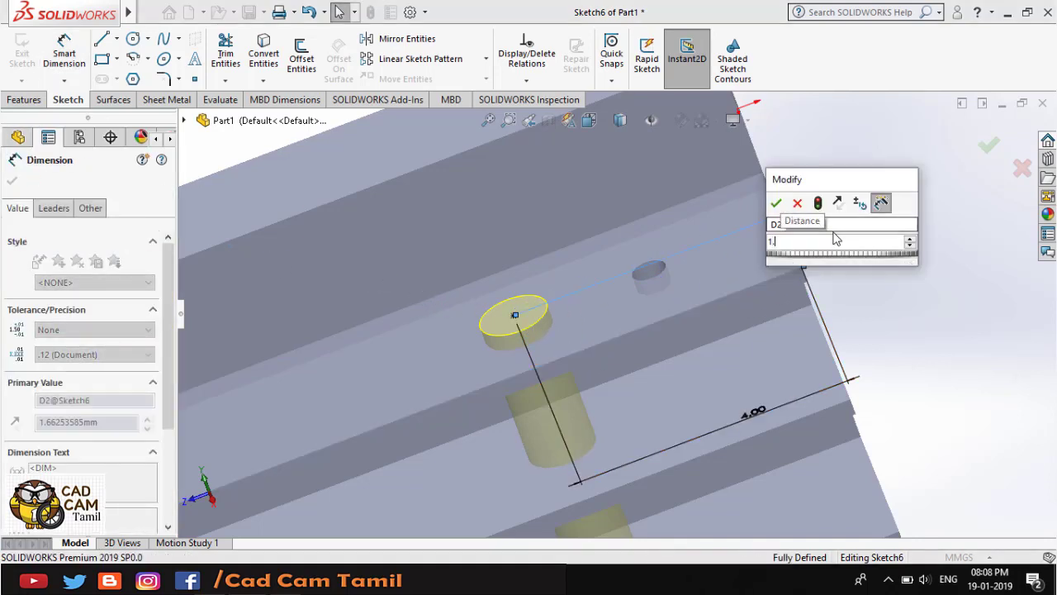
text(5)
key(Return)
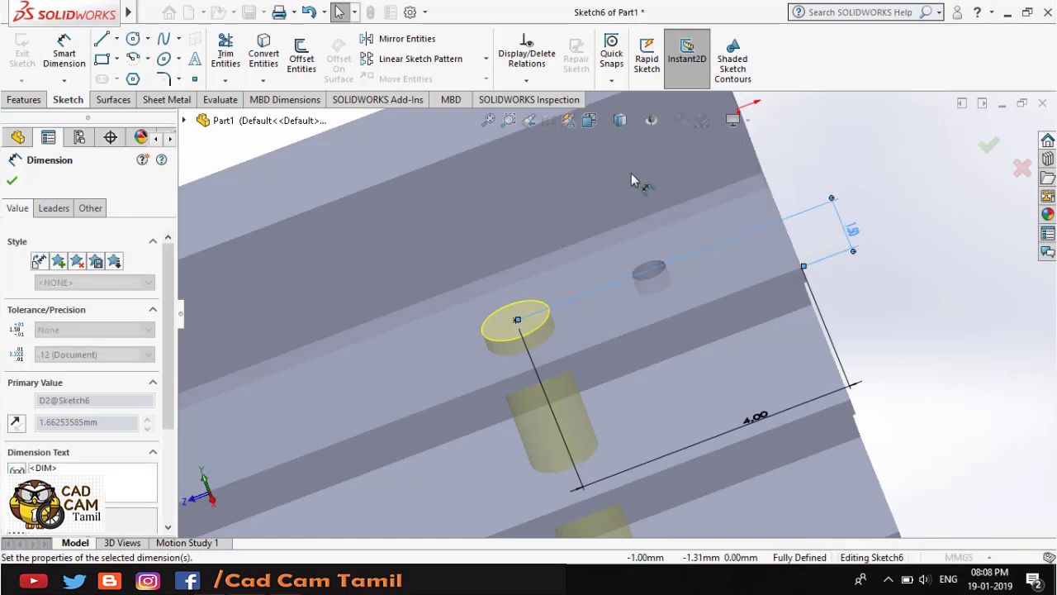
scroll(686, 345, up, 3)
scroll(686, 345, up, 3)
scroll(686, 345, up, 1)
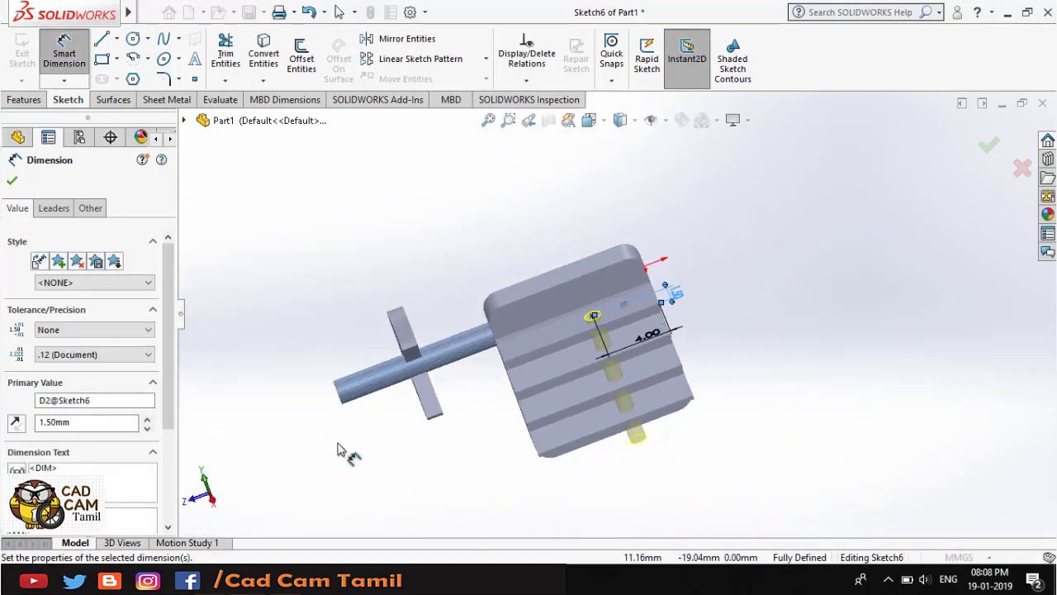
- Create the Ø1.0 hole through all fins and compare the part with the reference drawing
click(12, 181)
middle_drag(538, 265, 529, 264)
key(alt+Tab)
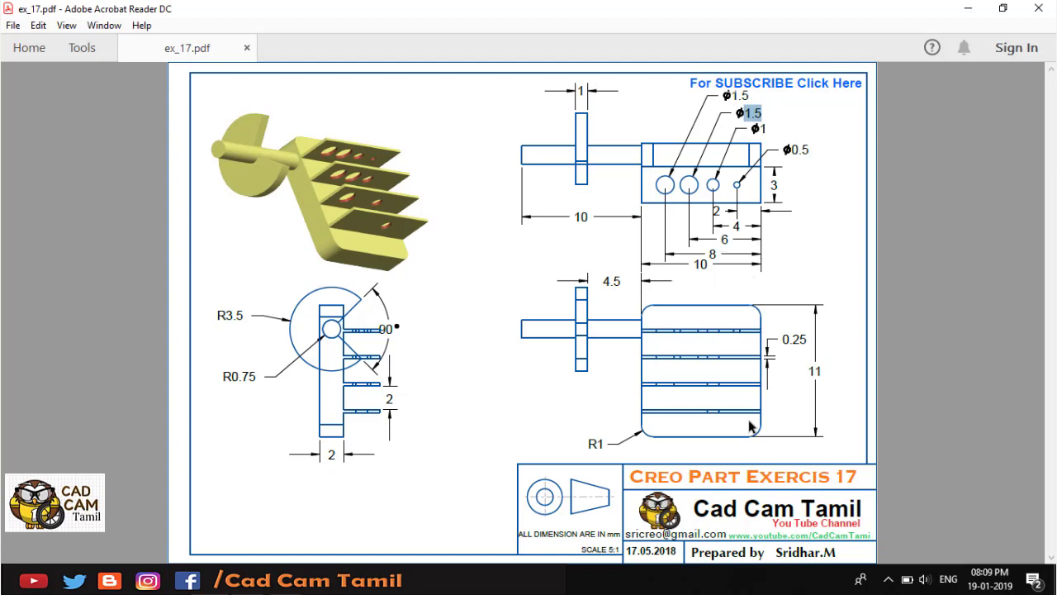
key(alt+Tab)
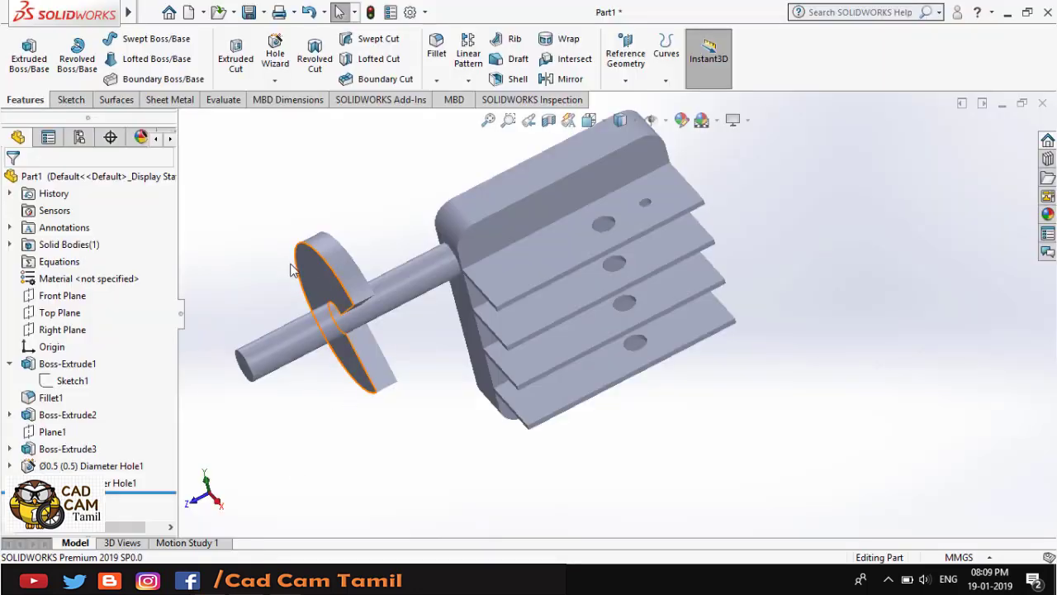
- Start a third hole with Ø1.5 drill size and Through All, ready for positioning
click(275, 54)
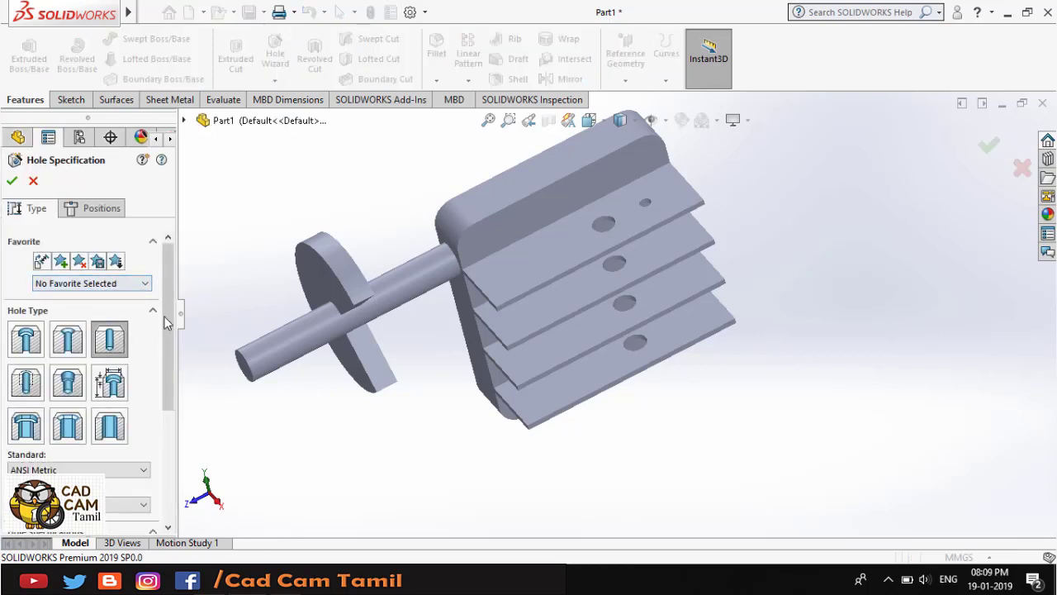
drag(165, 322, 163, 414)
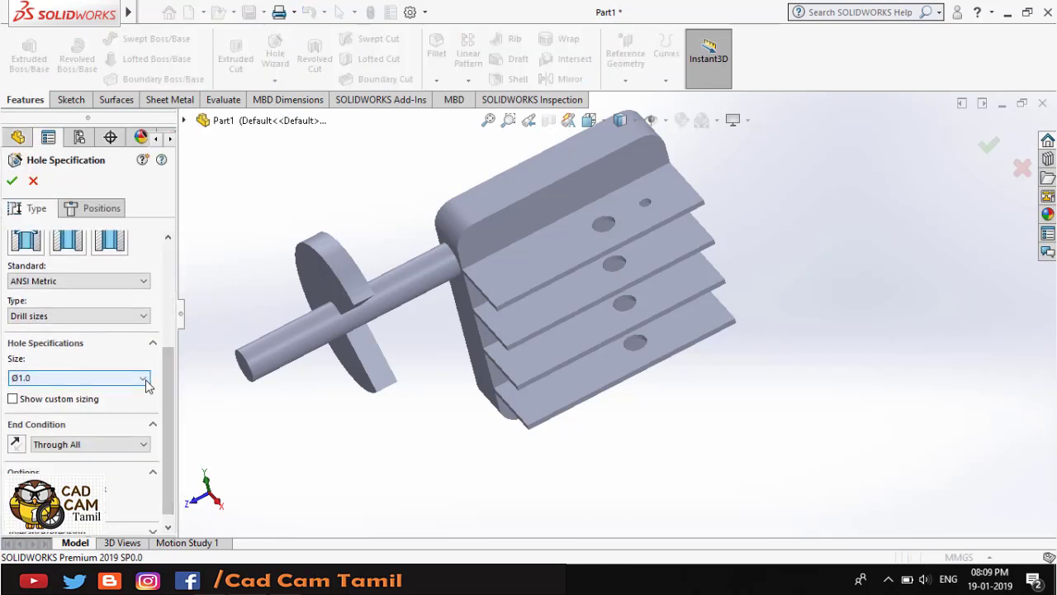
click(144, 380)
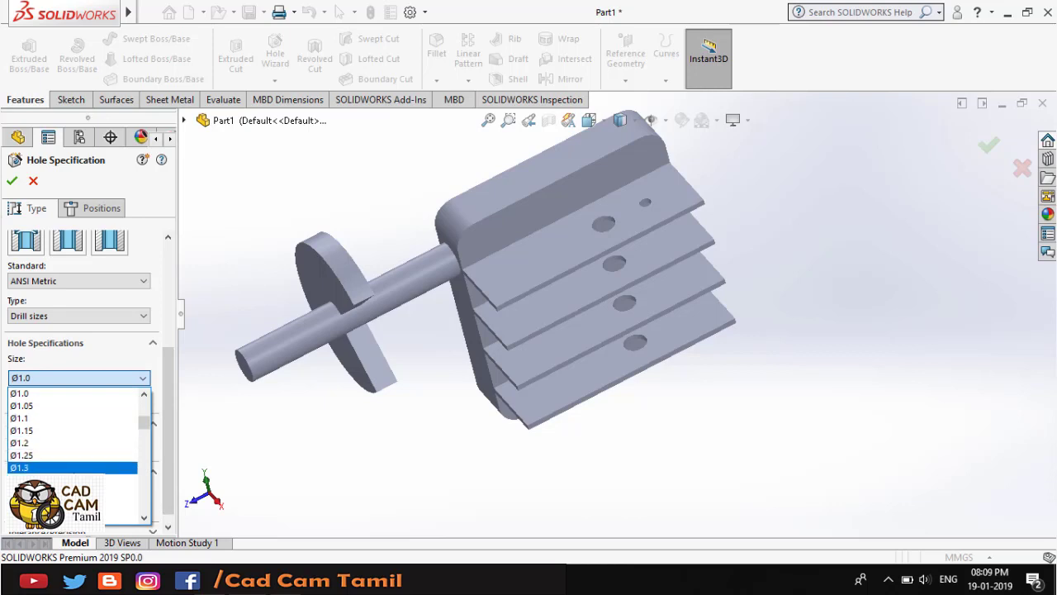
click(121, 516)
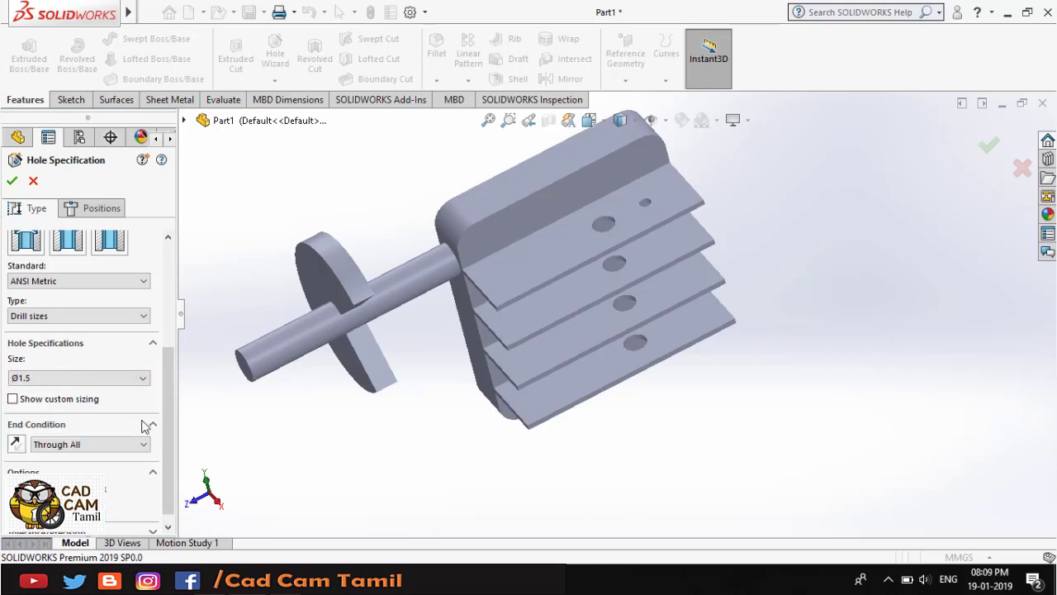
click(101, 207)
- Place the Ø1.5 hole point on the top fin's face
click(541, 243)
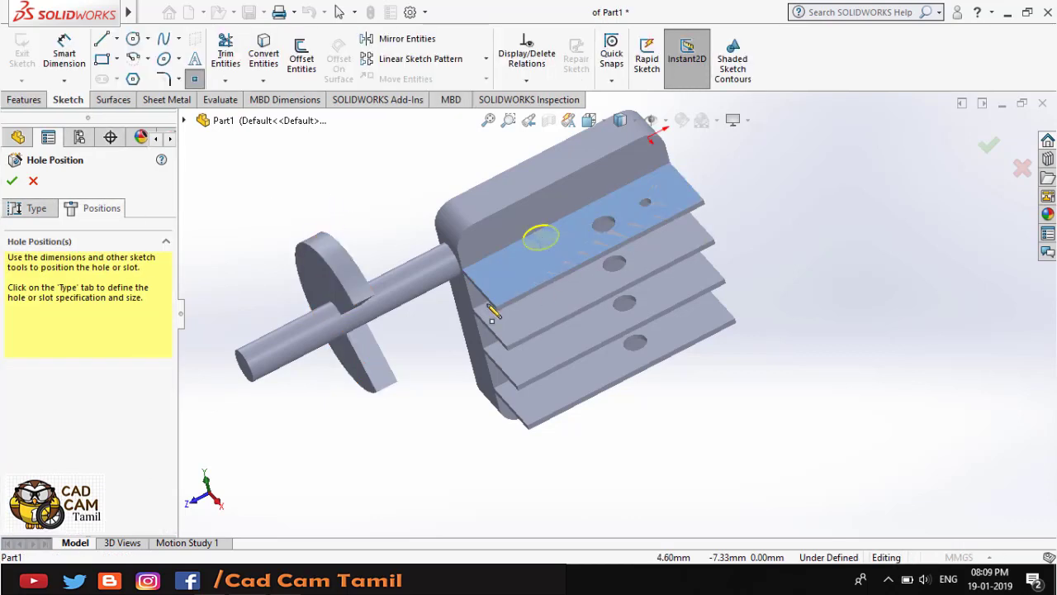
click(65, 52)
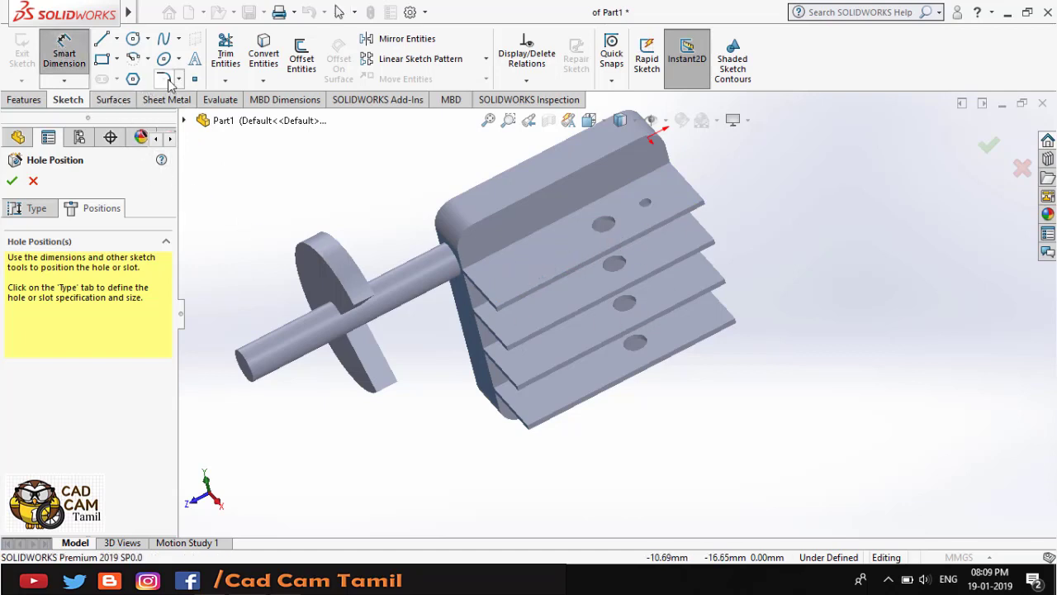
click(196, 80)
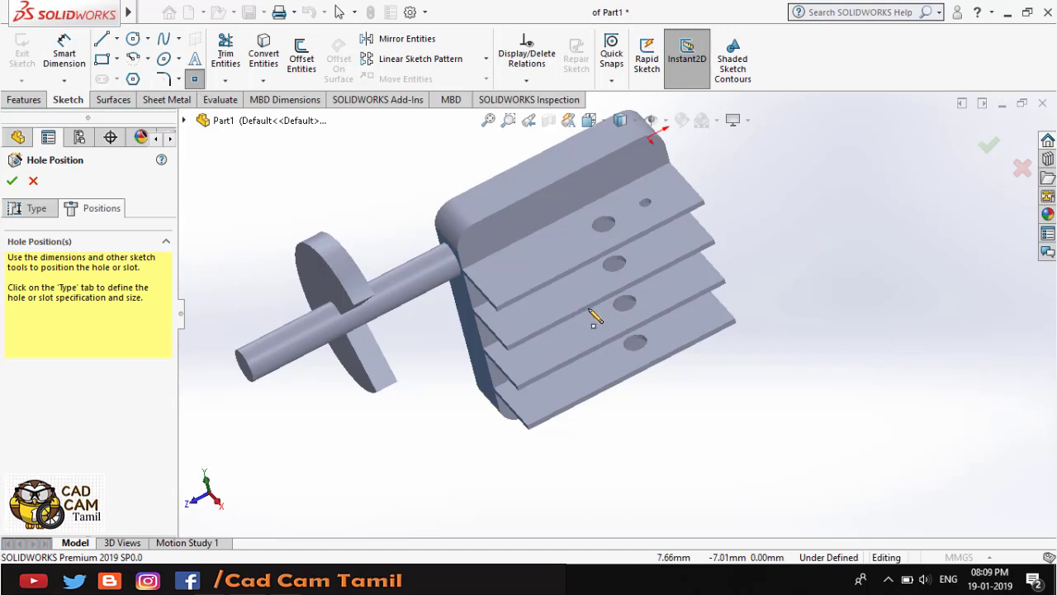
click(559, 251)
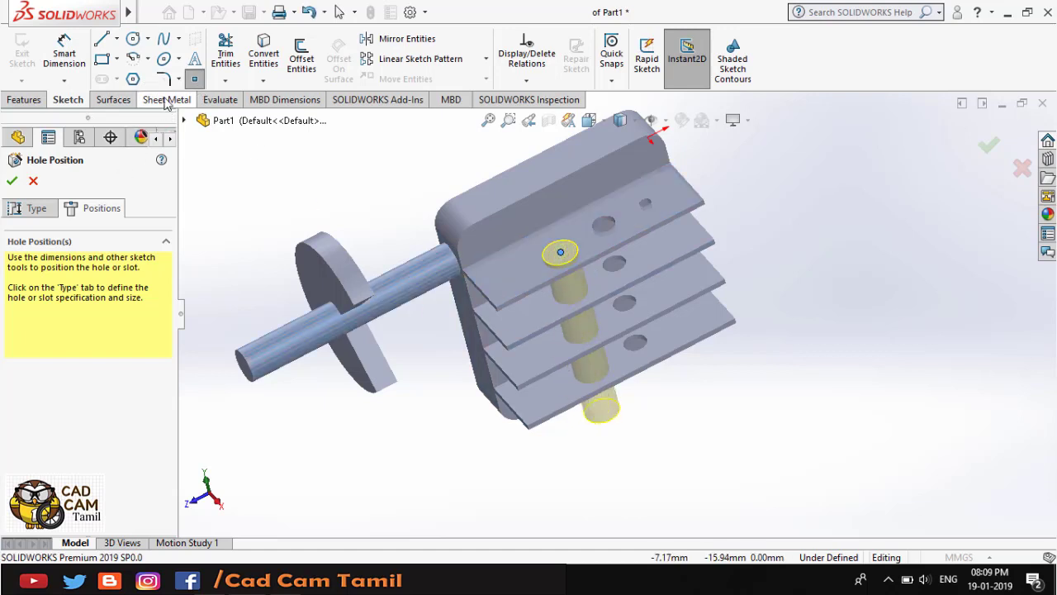
click(196, 79)
- Dimension the point 6 mm from the fin end and 1.5 mm from the long edge, then check the drawing
click(63, 65)
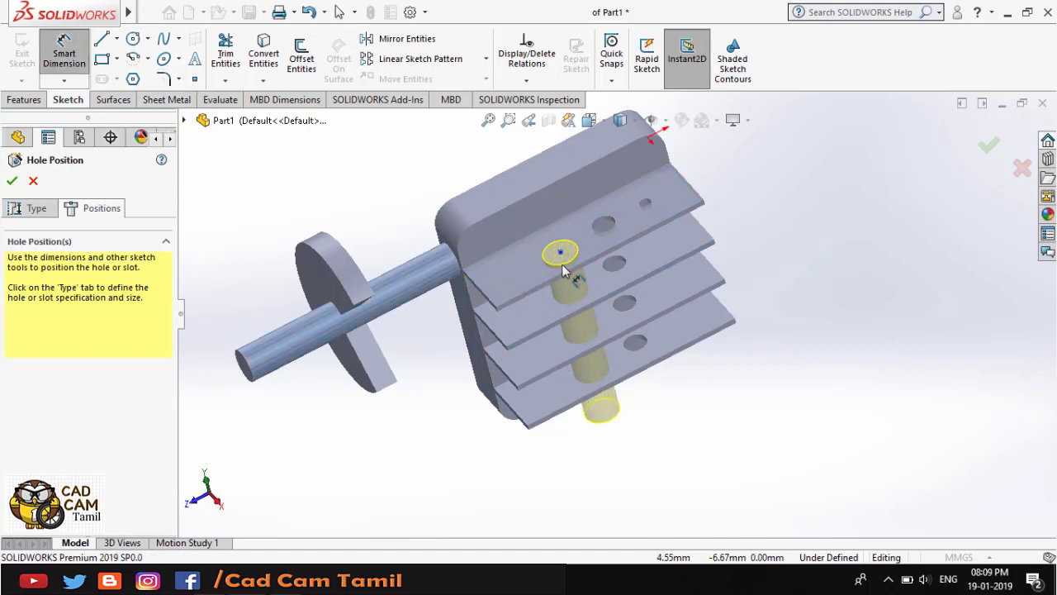
scroll(570, 258, down, 2)
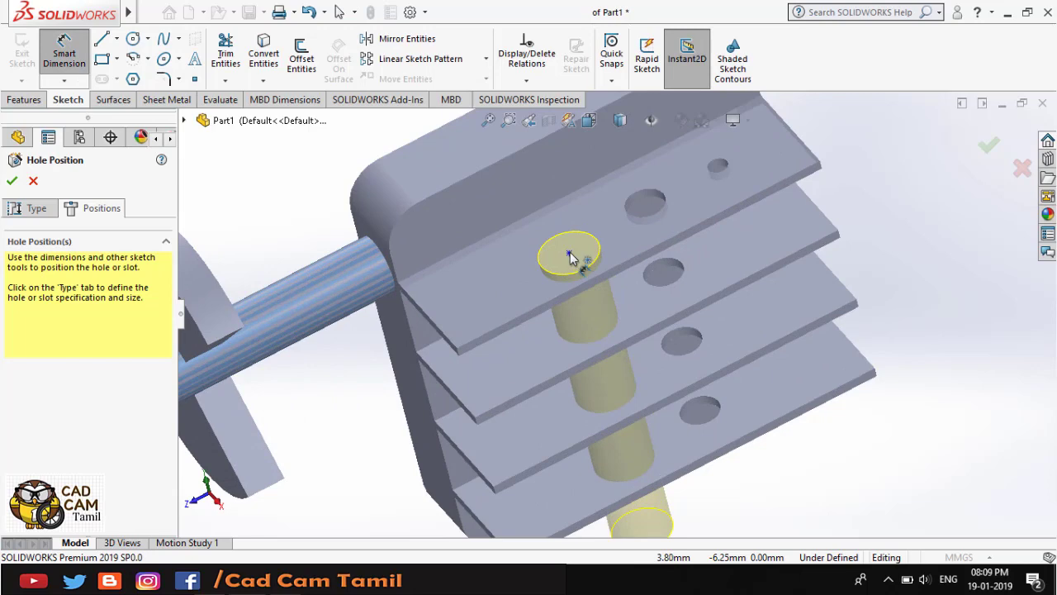
click(570, 256)
click(799, 142)
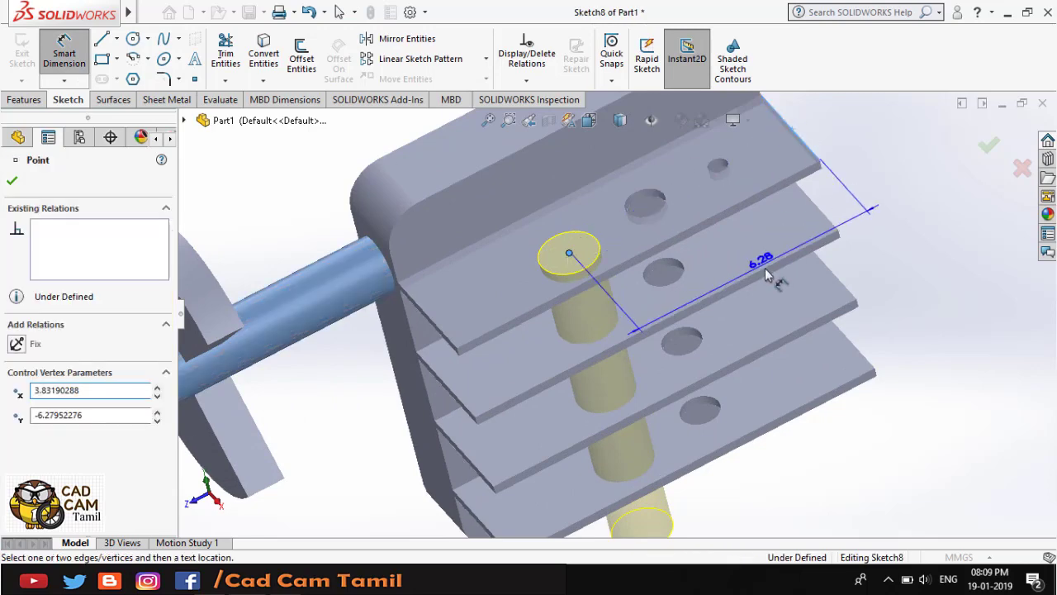
click(758, 278)
text(6)
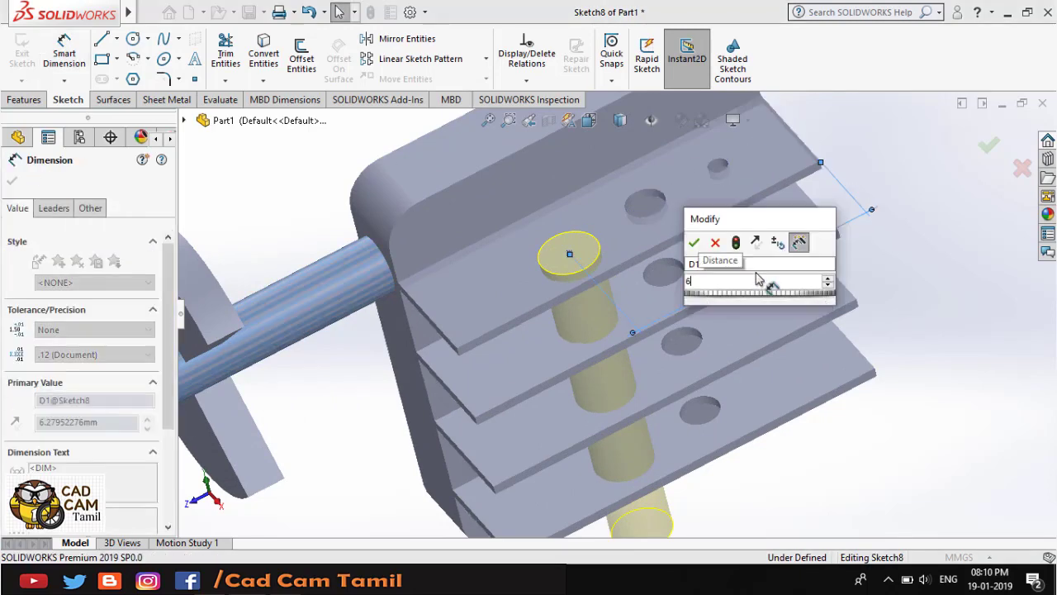
key(Return)
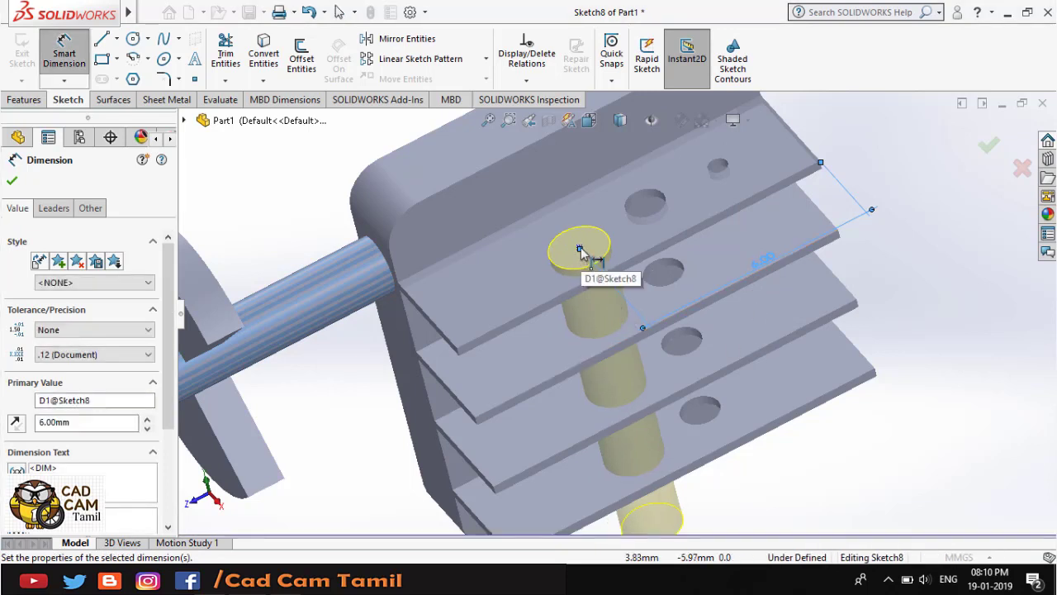
click(580, 248)
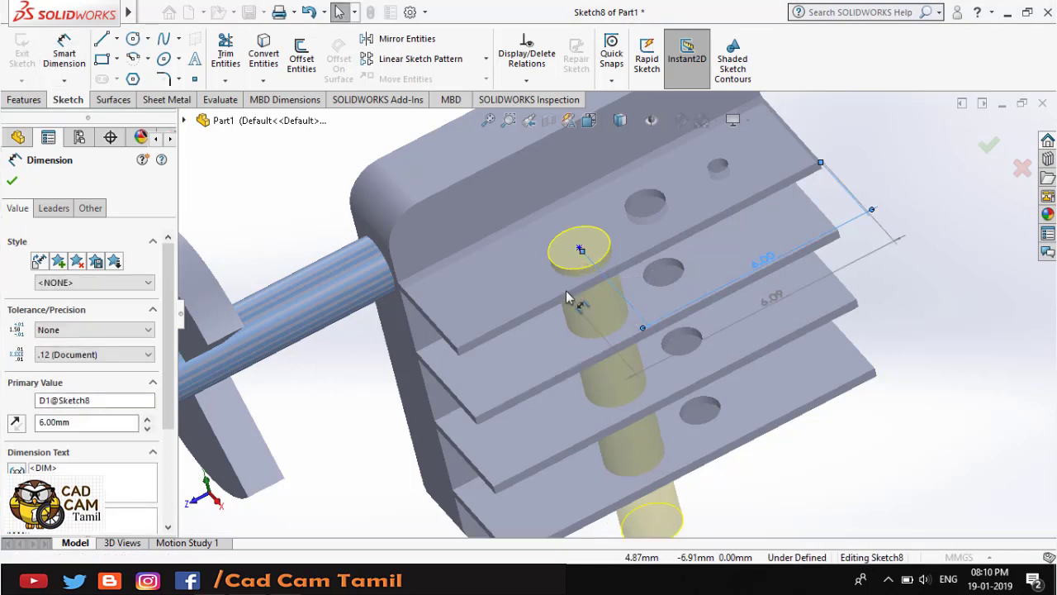
click(554, 304)
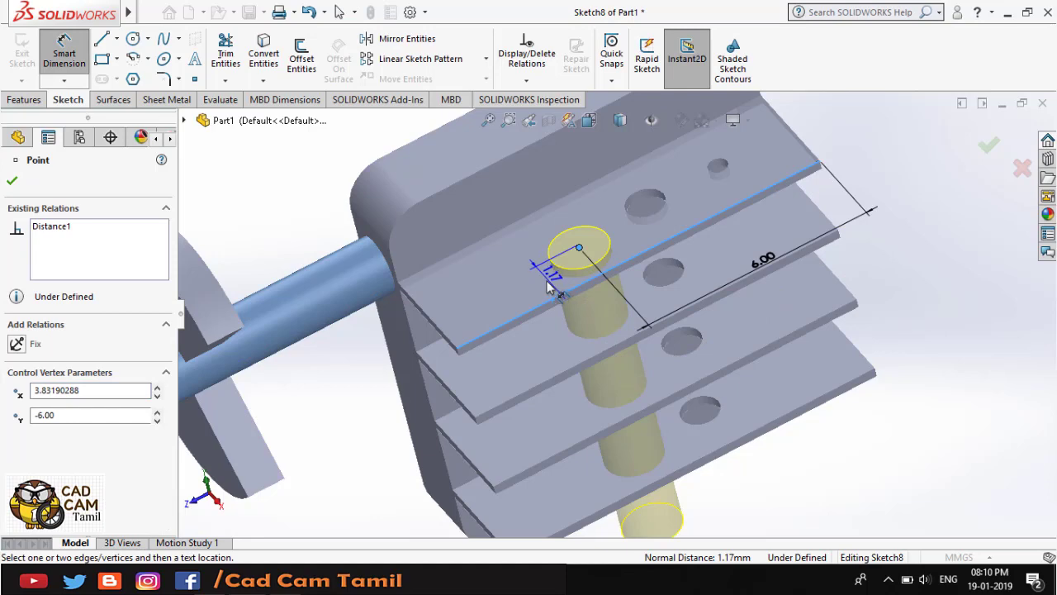
click(547, 286)
key(Return)
key(alt+Tab)
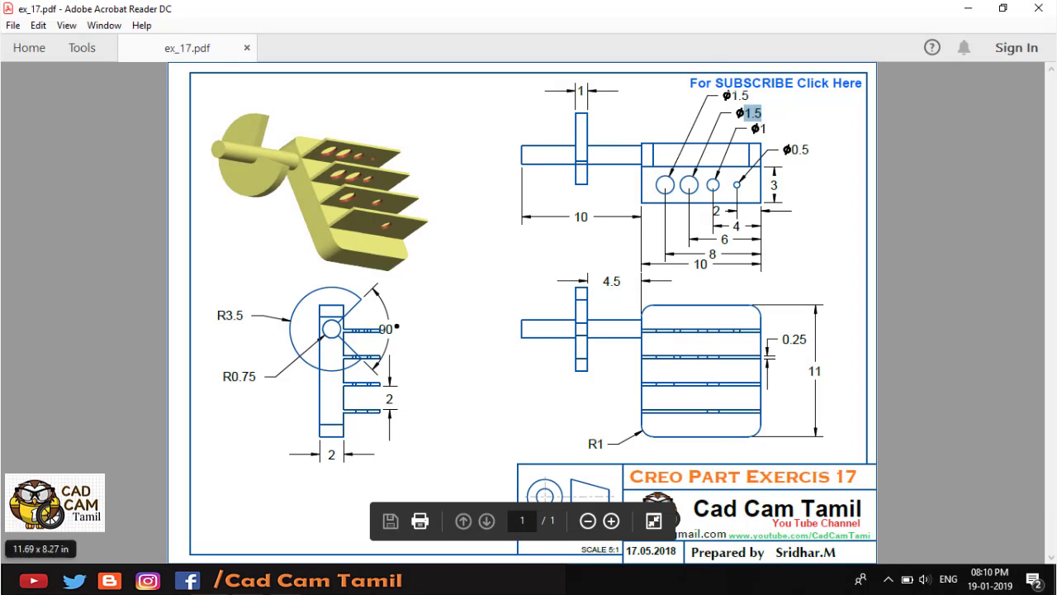
key(alt+Tab)
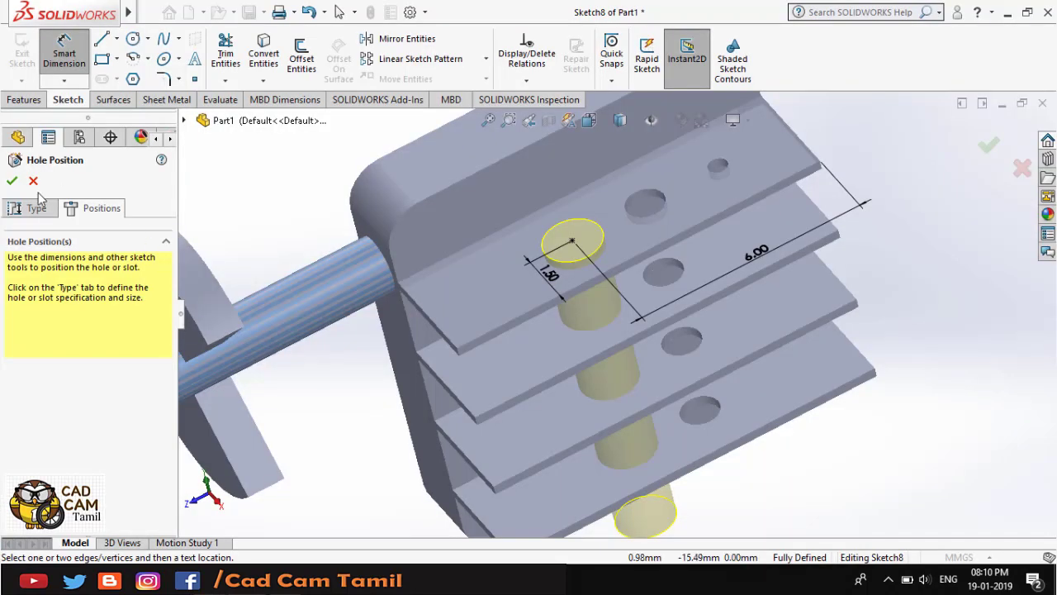
- Set the hole's end condition to Blind with a 6 mm depth
click(37, 208)
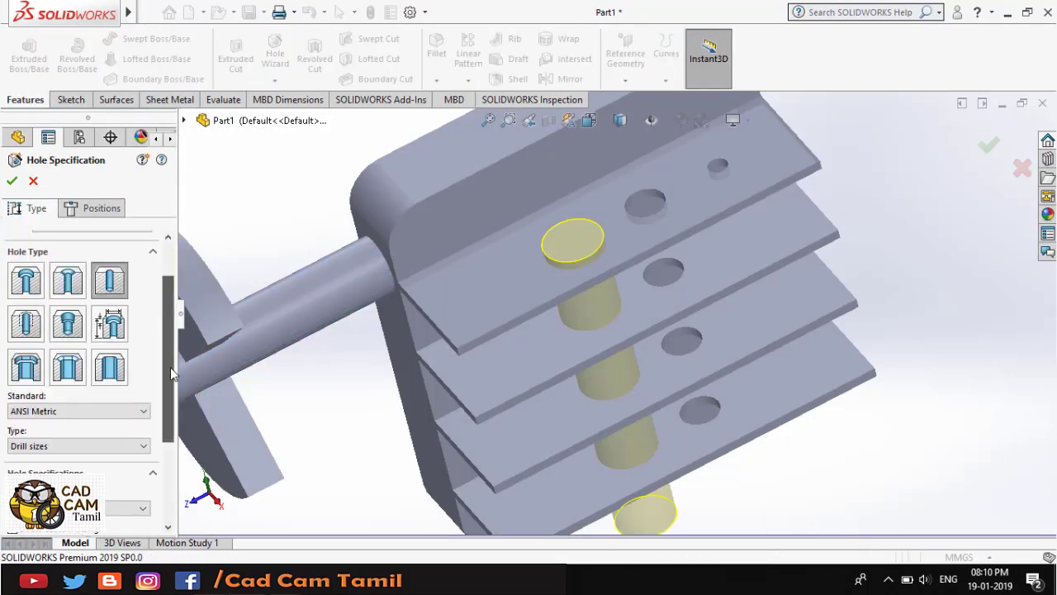
scroll(167, 273, down, 3)
click(89, 432)
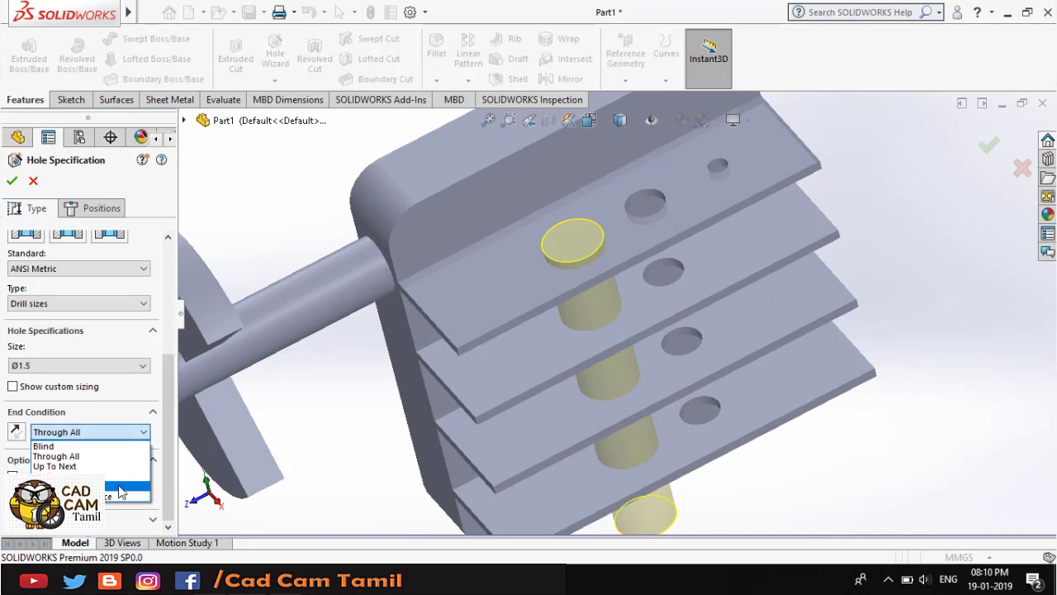
click(97, 446)
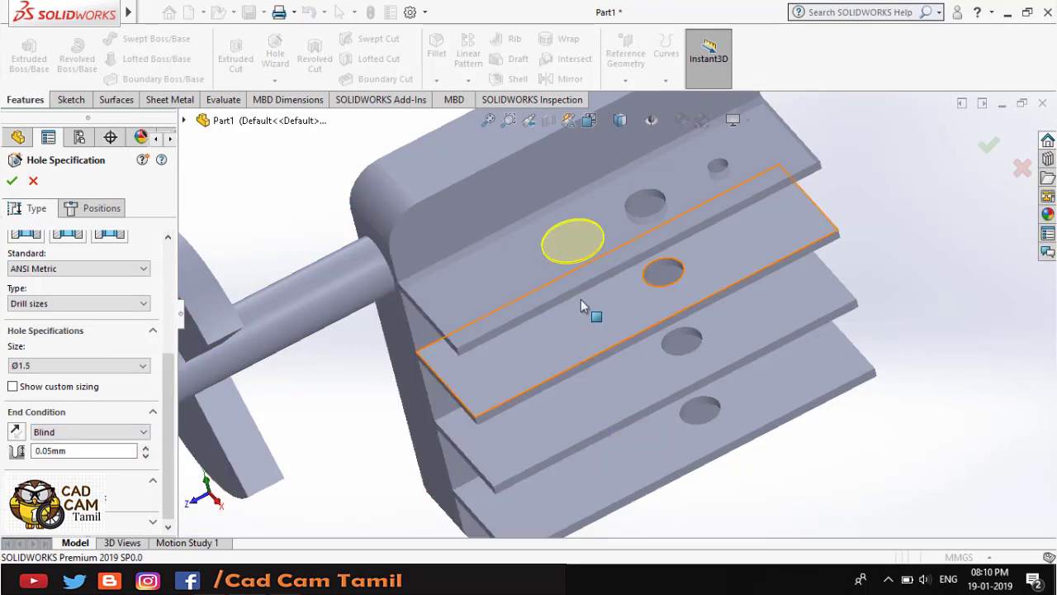
click(96, 452)
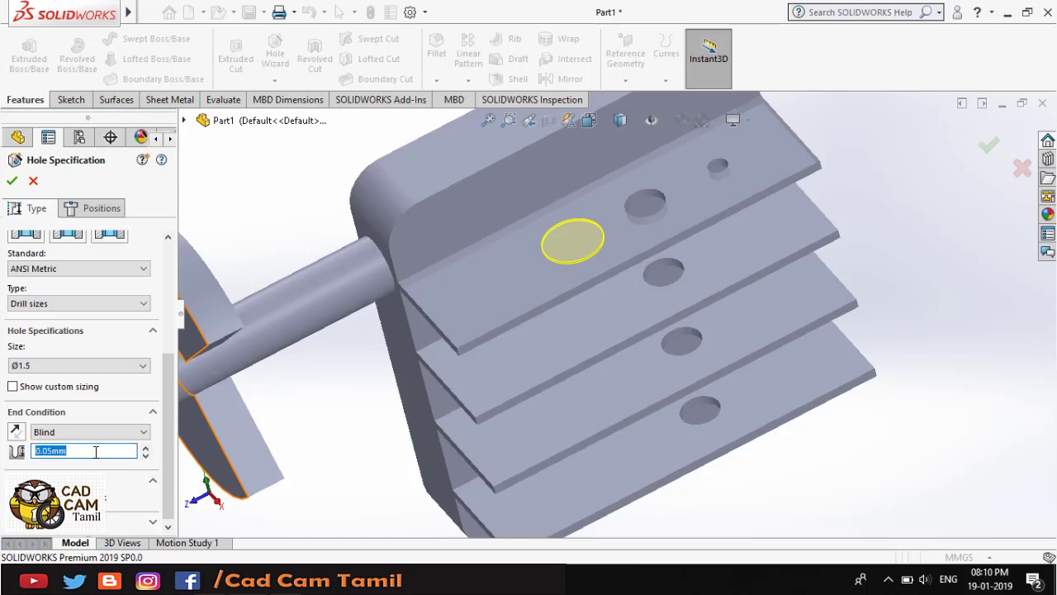
text(6)
key(Return)
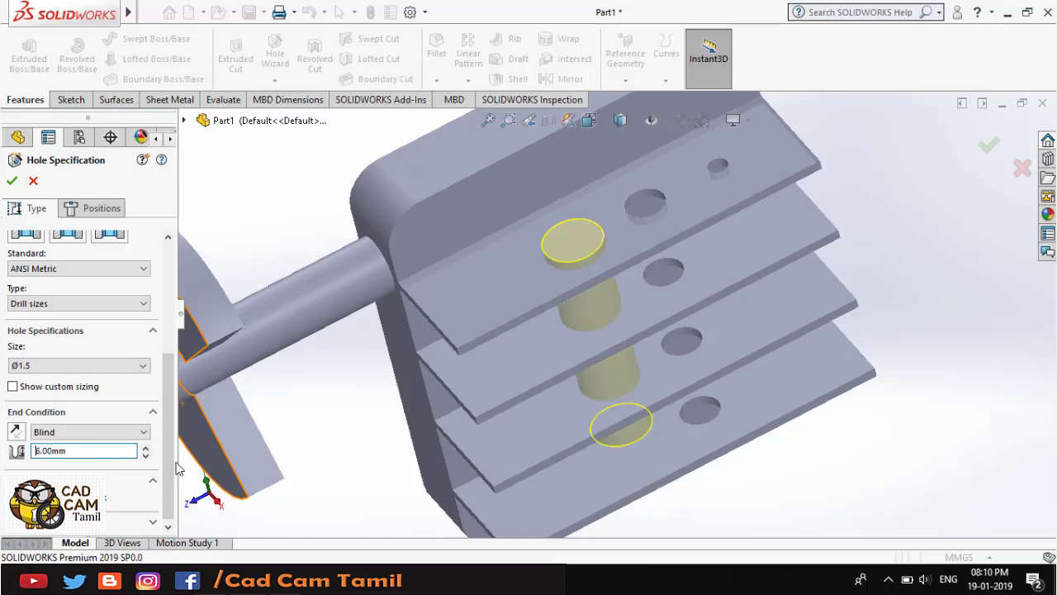
- Shorten the depth to 4 mm, complete the Ø1.5 hole, and compare with the reference drawing
mouse_move(382, 425)
middle_down()
mouse_move(365, 337)
mouse_move(366, 349)
middle_up()
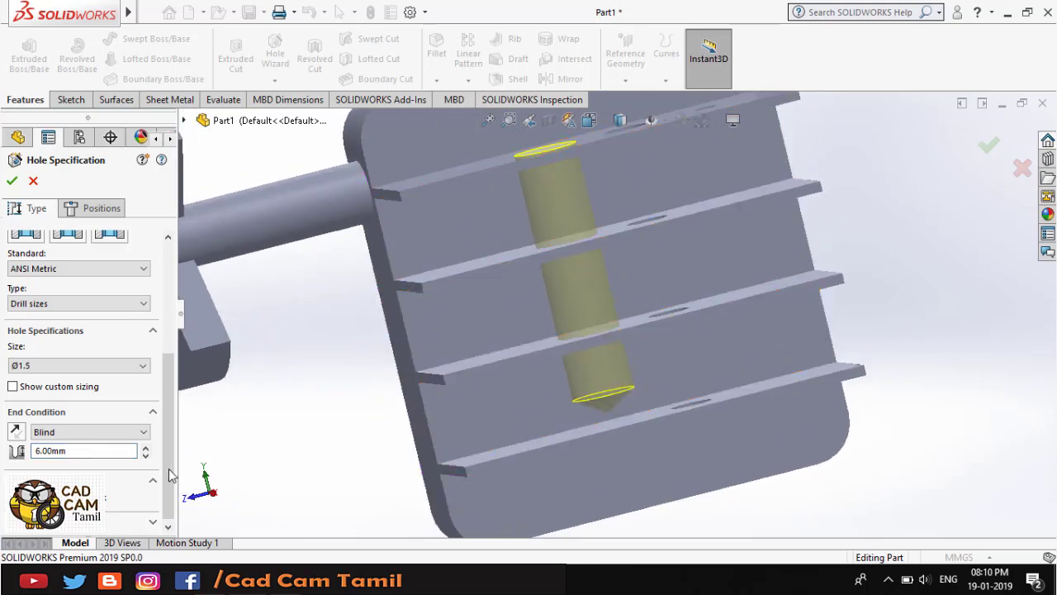
click(109, 451)
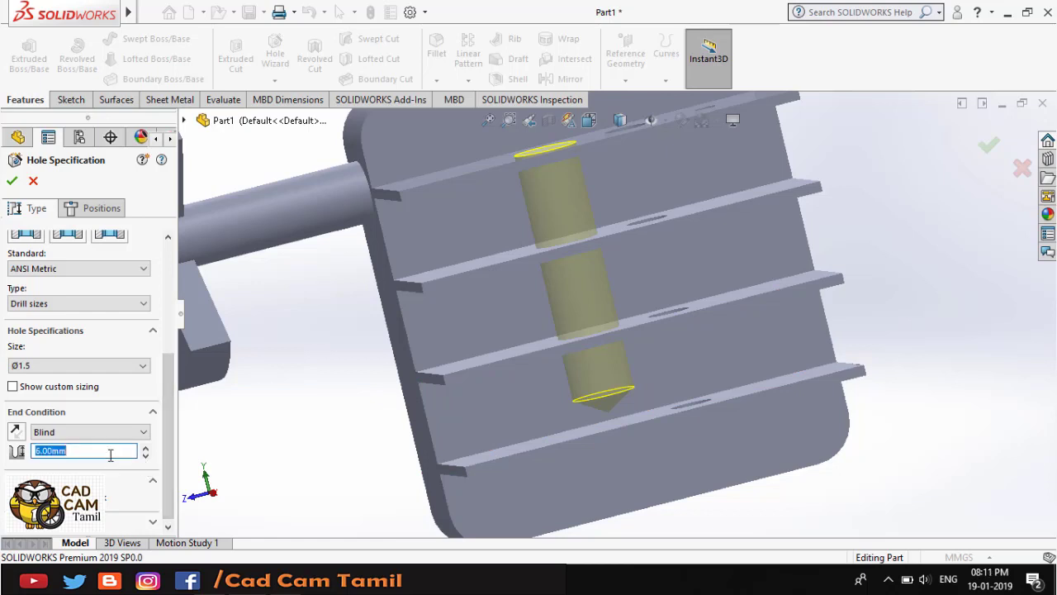
text(4)
key(Return)
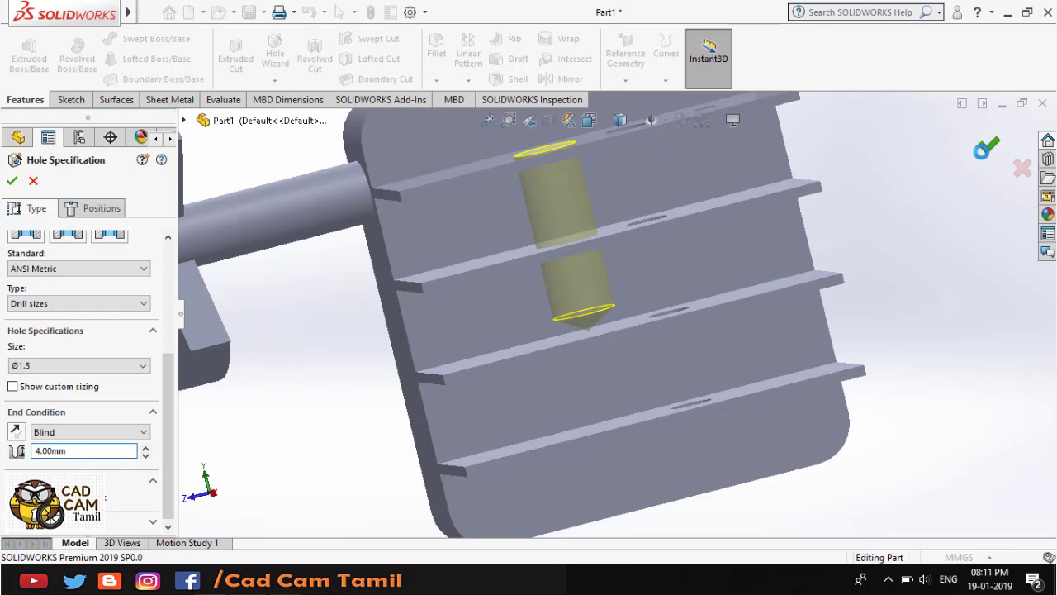
click(986, 148)
mouse_move(772, 242)
middle_down()
mouse_move(801, 292)
mouse_move(555, 257)
middle_up()
key(alt+Tab)
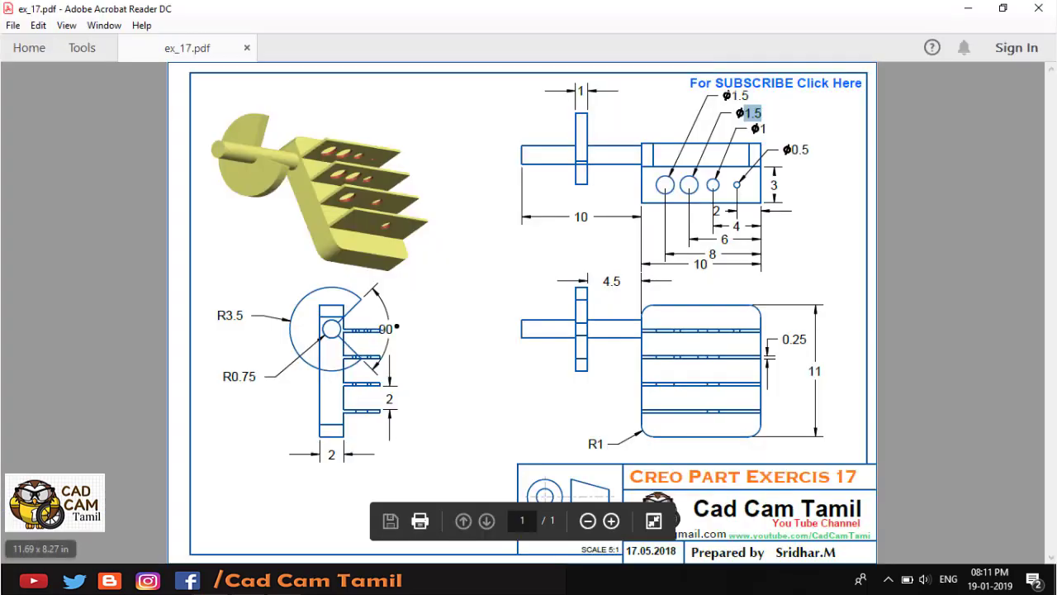
key(alt+Tab)
- Set the next hole to Ø1.5 drill size with a 6 mm blind depth, checking the reference drawing
click(91, 365)
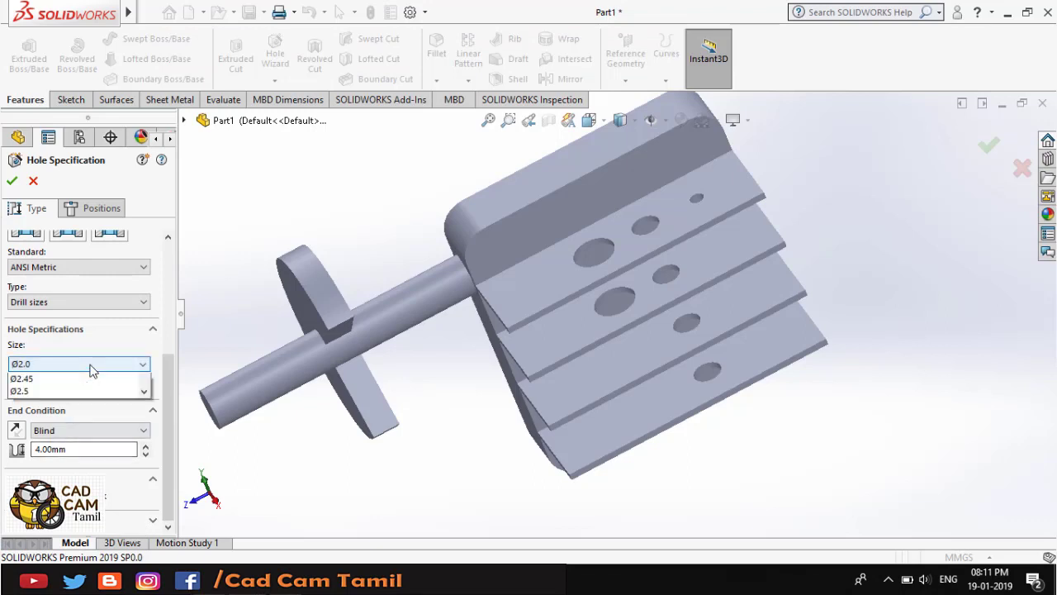
scroll(51, 413, up, 1)
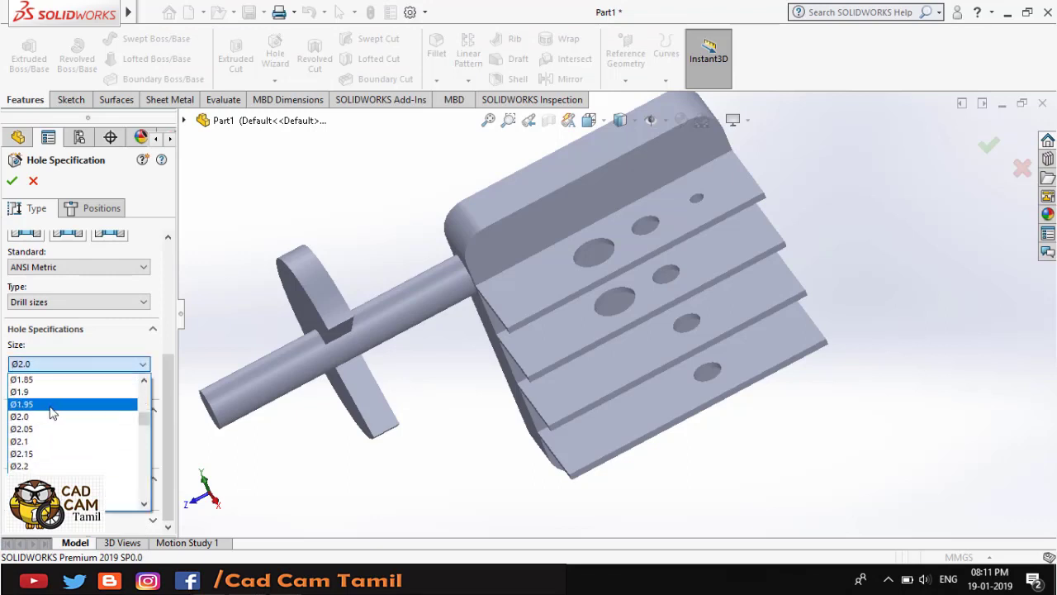
scroll(41, 417, up, 1)
scroll(48, 423, up, 1)
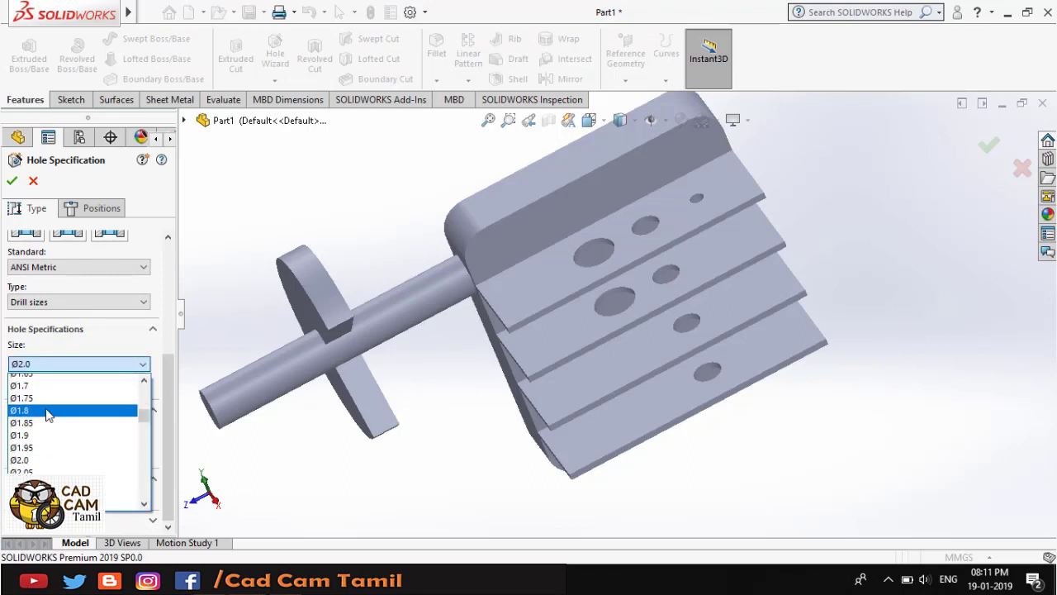
scroll(51, 429, up, 1)
click(48, 404)
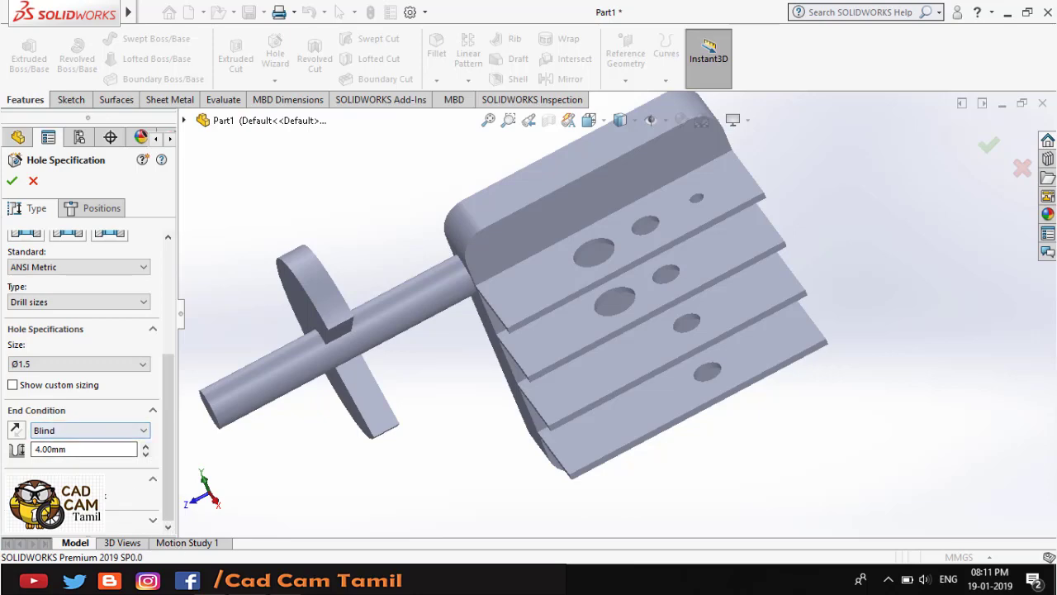
key(alt+Tab)
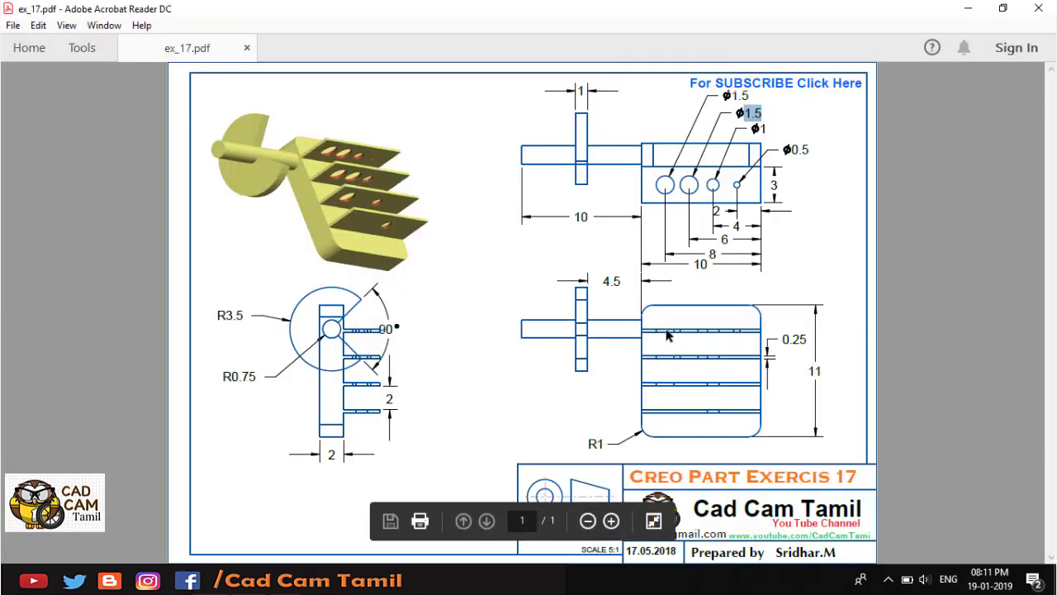
key(alt+Tab)
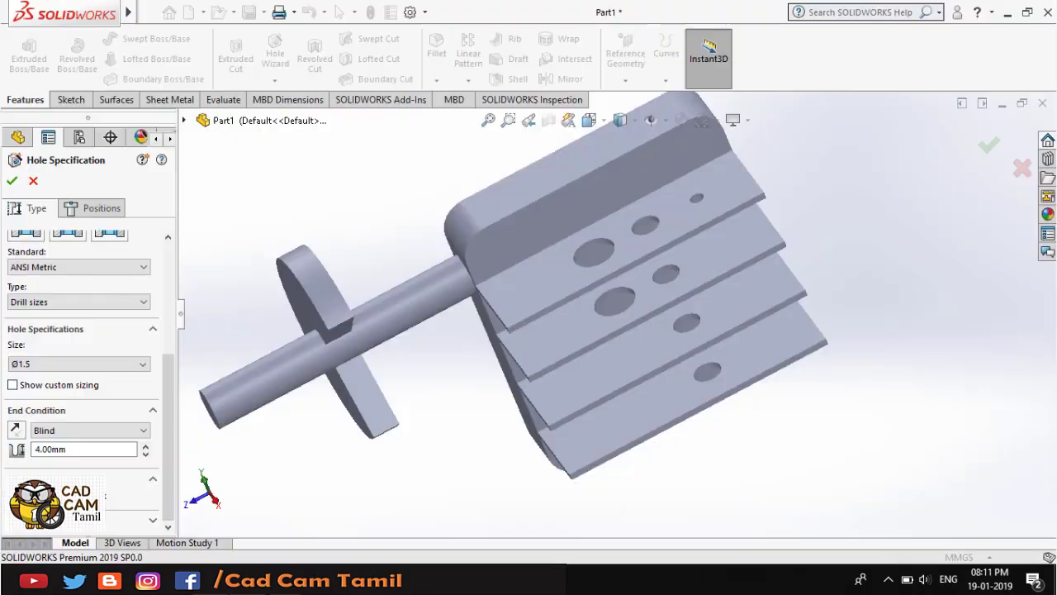
double_click(72, 449)
text(6)
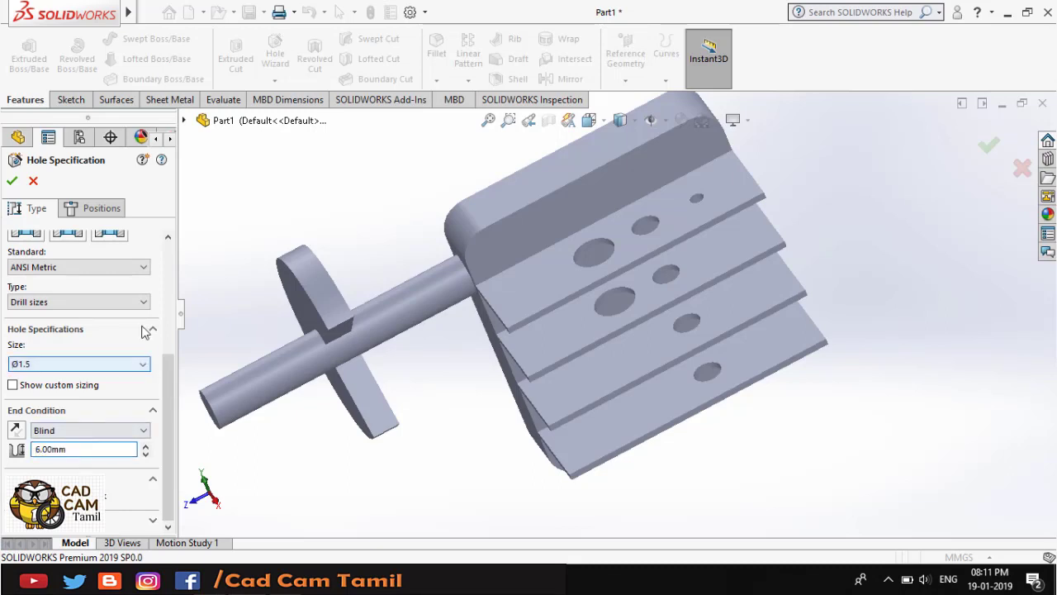
- Place the hole point on the top fin and dimension it 8.00 mm from the fin end edge
click(103, 208)
click(527, 296)
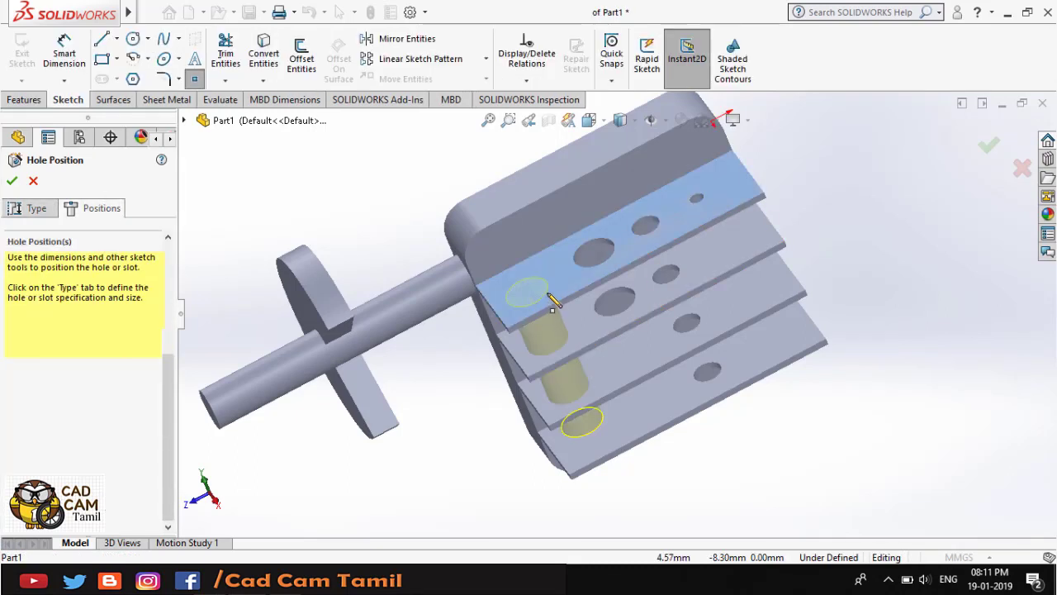
click(542, 283)
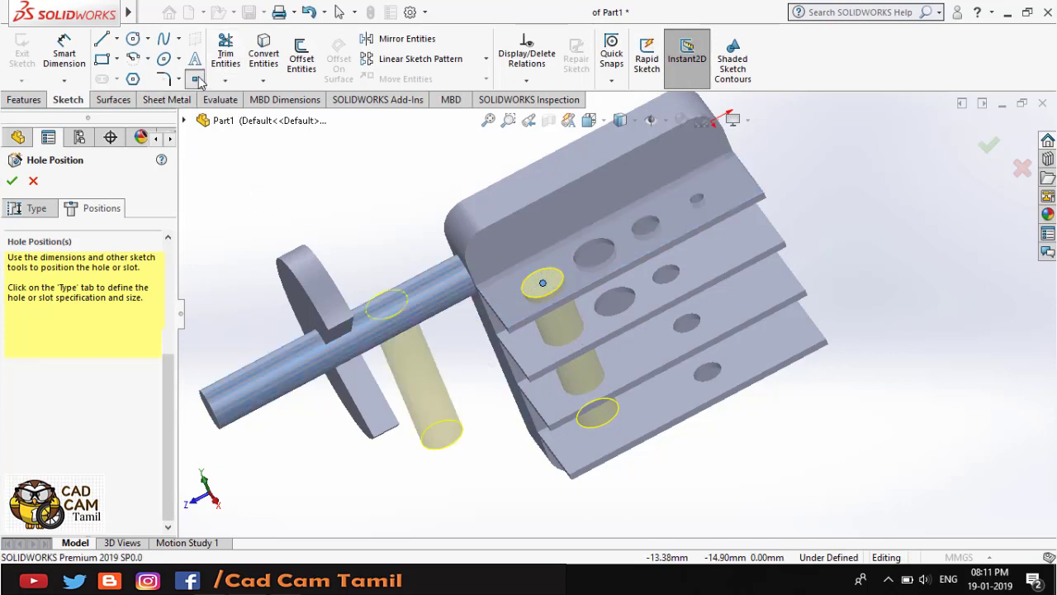
click(65, 51)
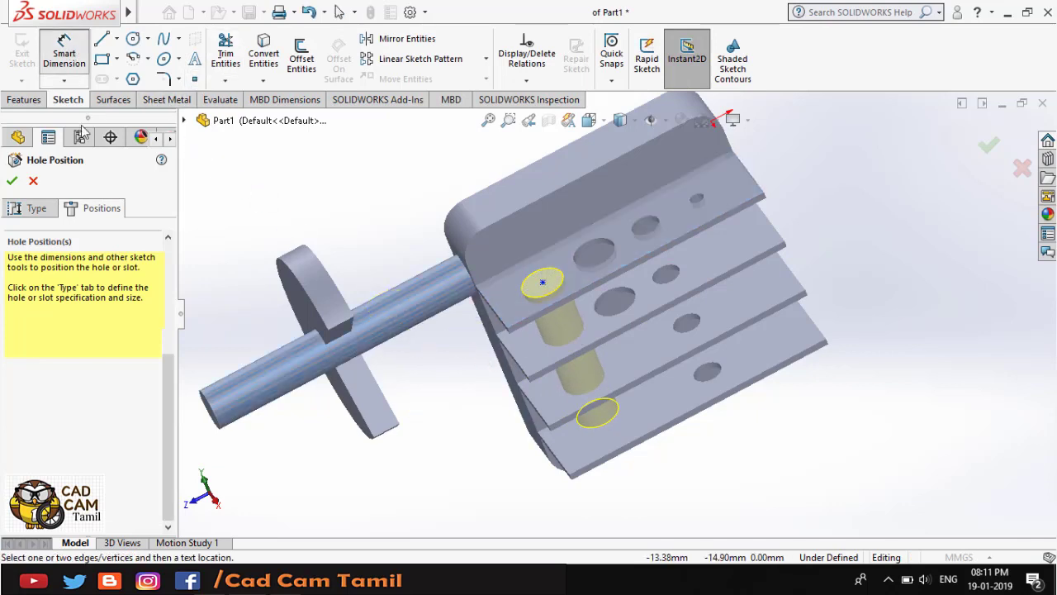
click(543, 282)
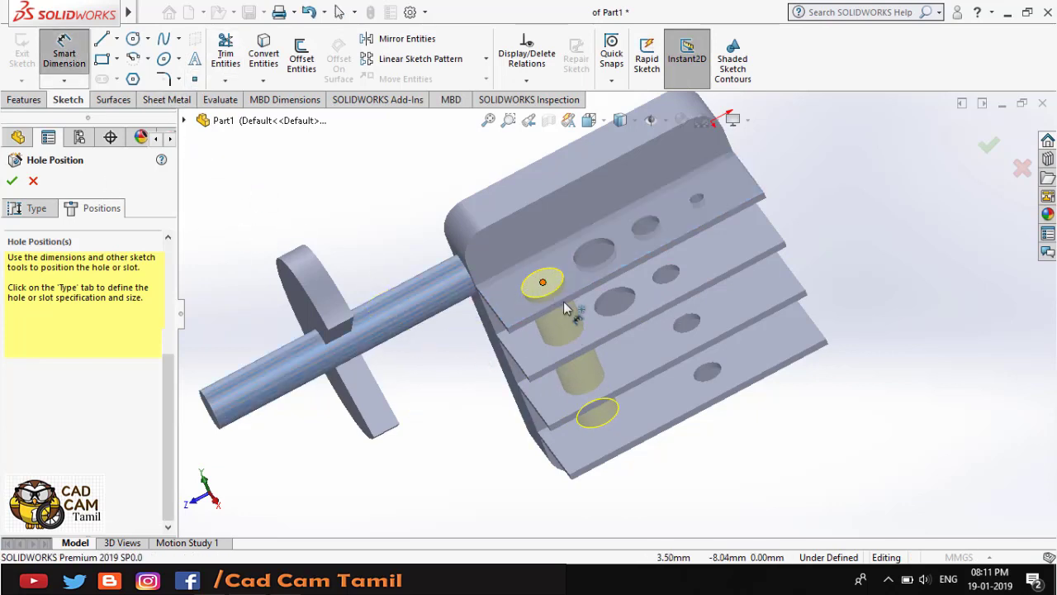
click(753, 175)
click(753, 291)
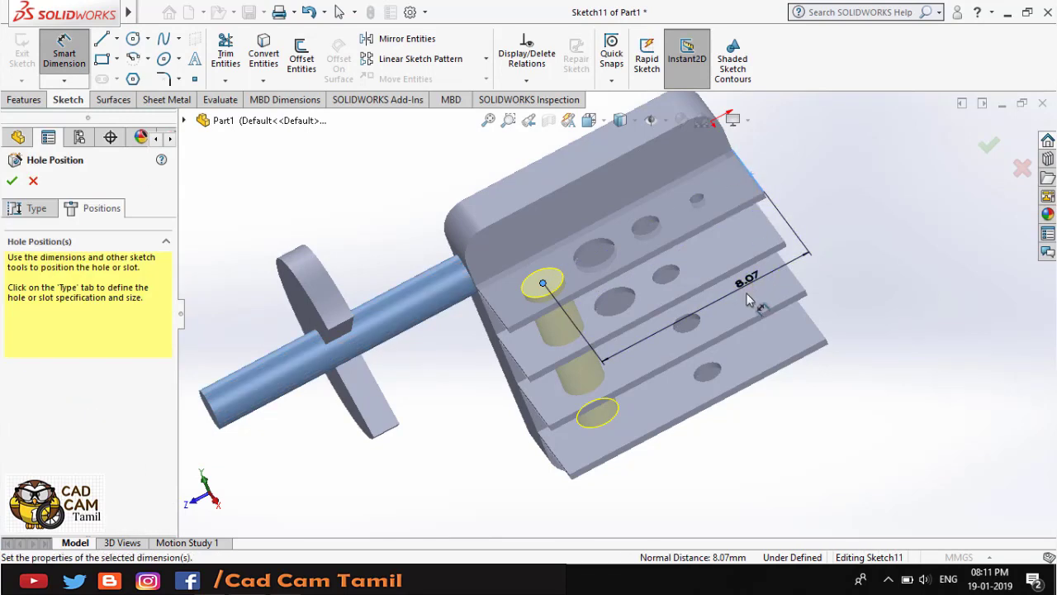
text(8)
key(Return)
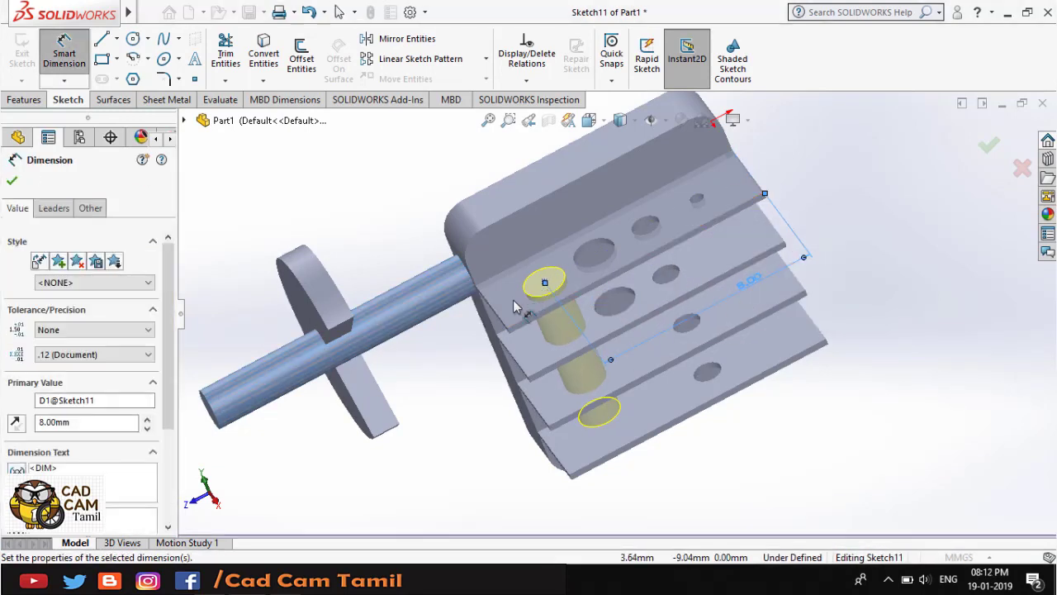
click(12, 180)
- Dimension the hole point 1.50 mm from the fin's long edge and finish the hole
click(64, 52)
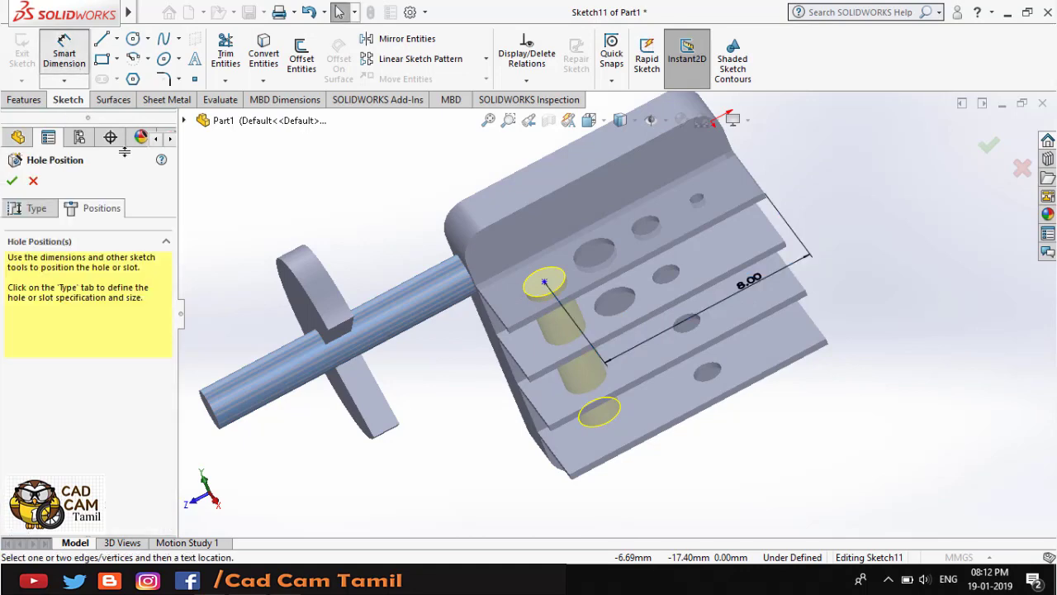
click(544, 283)
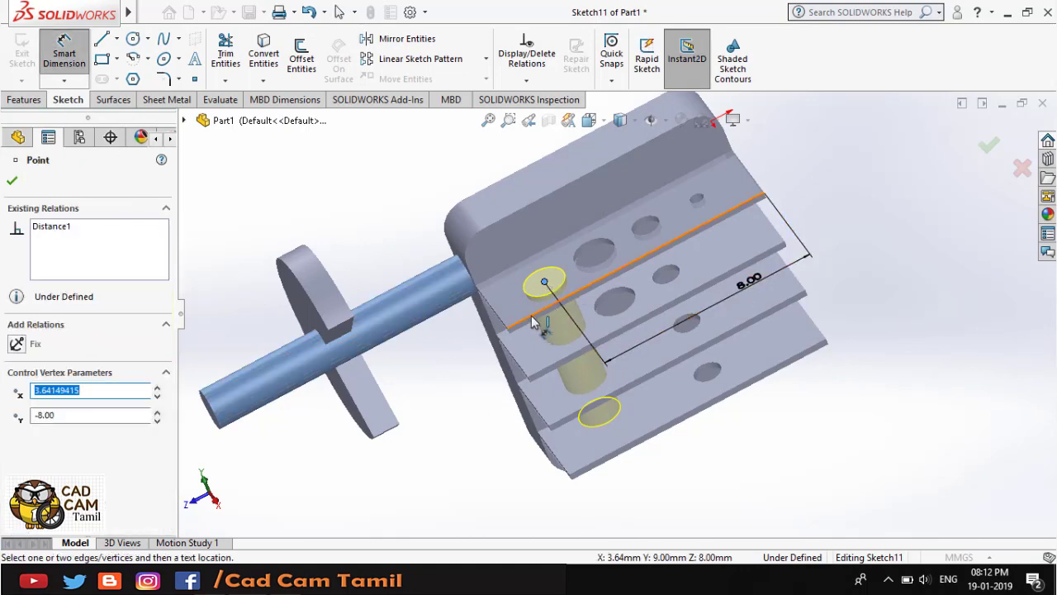
click(533, 322)
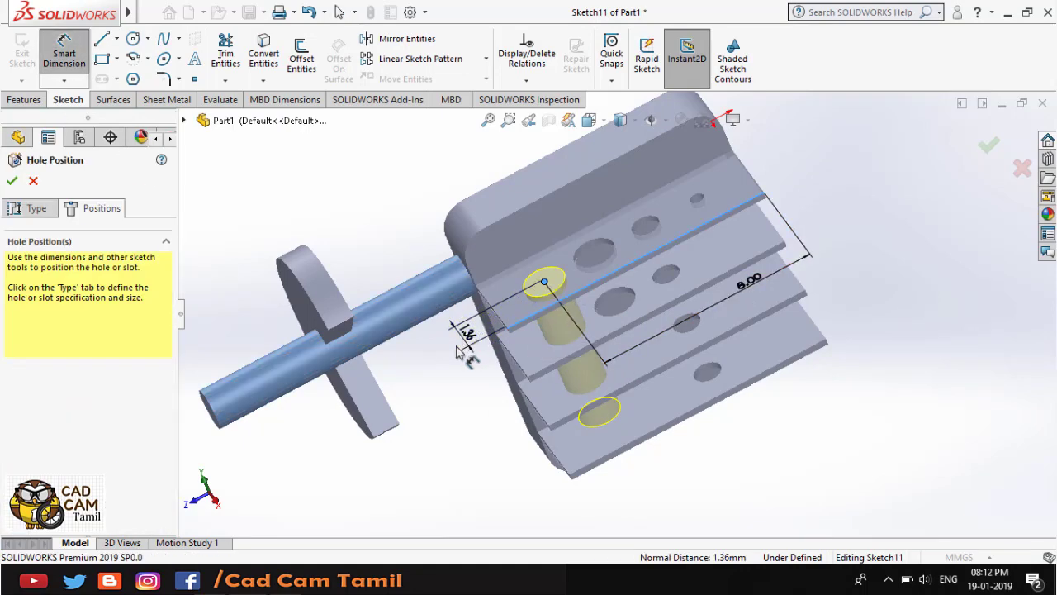
click(459, 355)
text(1.5)
key(Return)
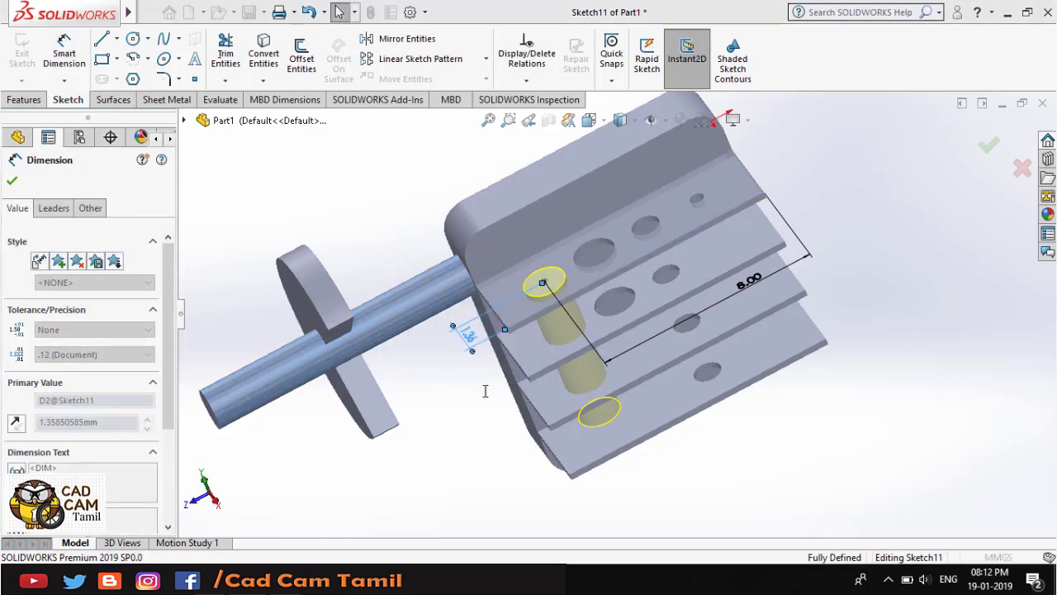
middle_drag(784, 462, 777, 405)
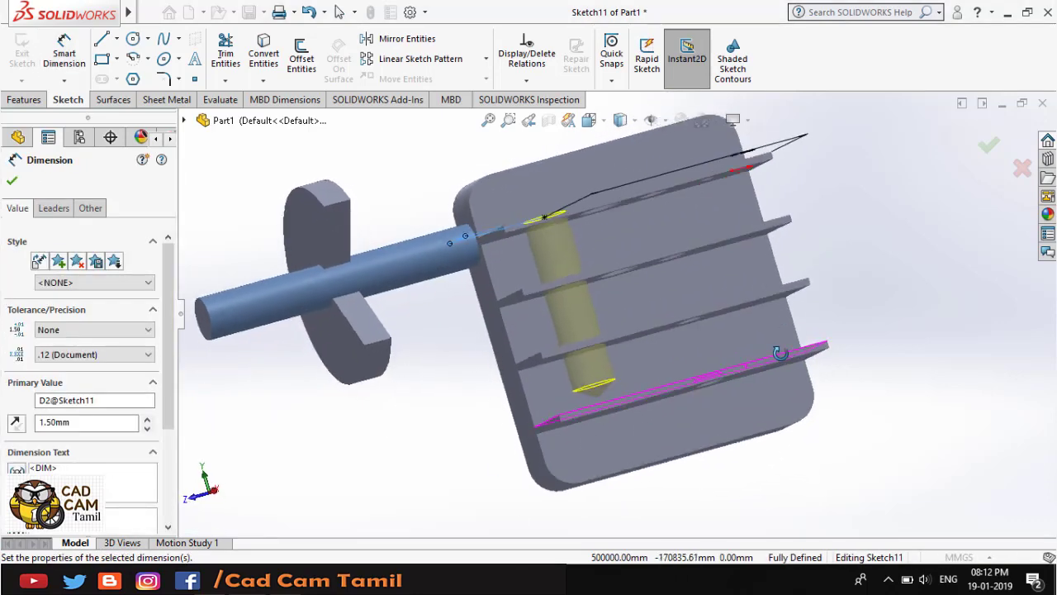
click(987, 147)
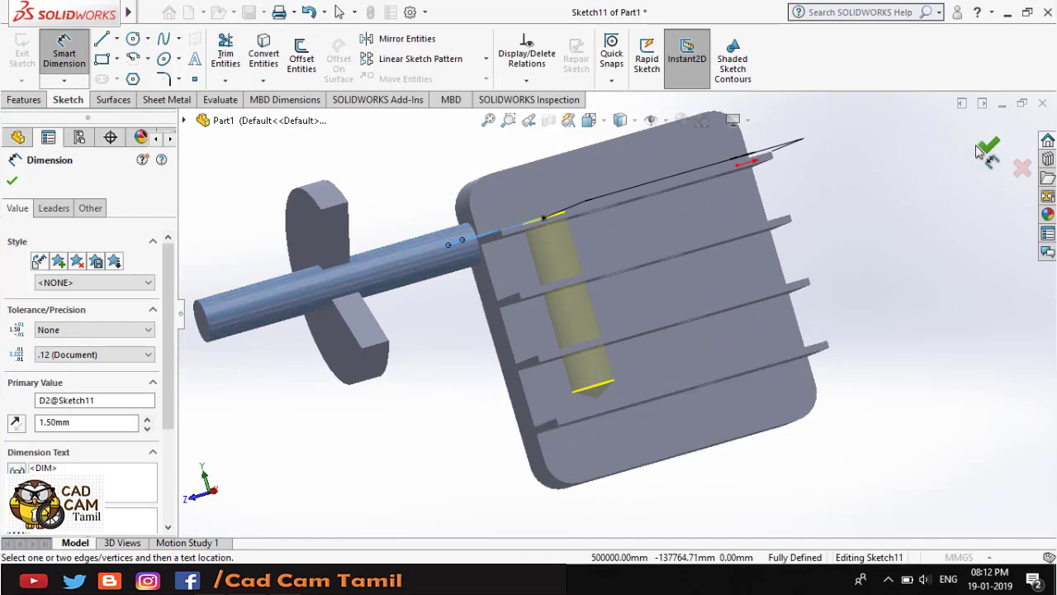
click(987, 147)
mouse_move(889, 235)
middle_down()
mouse_move(799, 329)
mouse_move(646, 345)
middle_up()
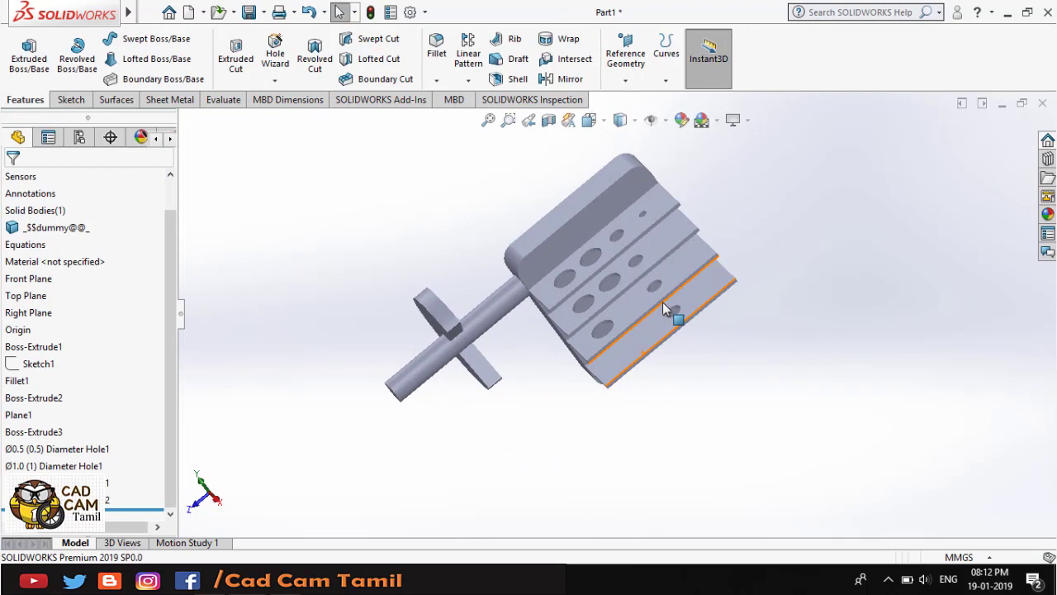